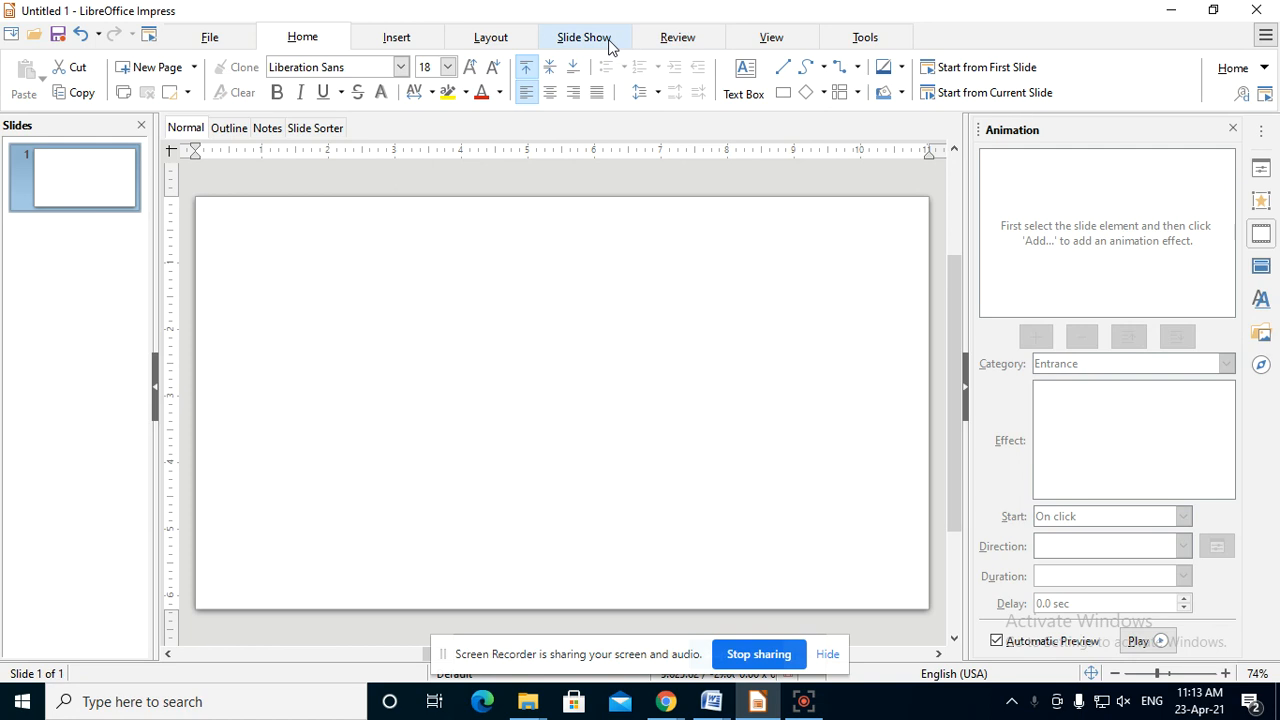
Step: Add a second blank slide to the presentation and return to slide 1
{"action": "left_click", "coordinate": [600, 44]}
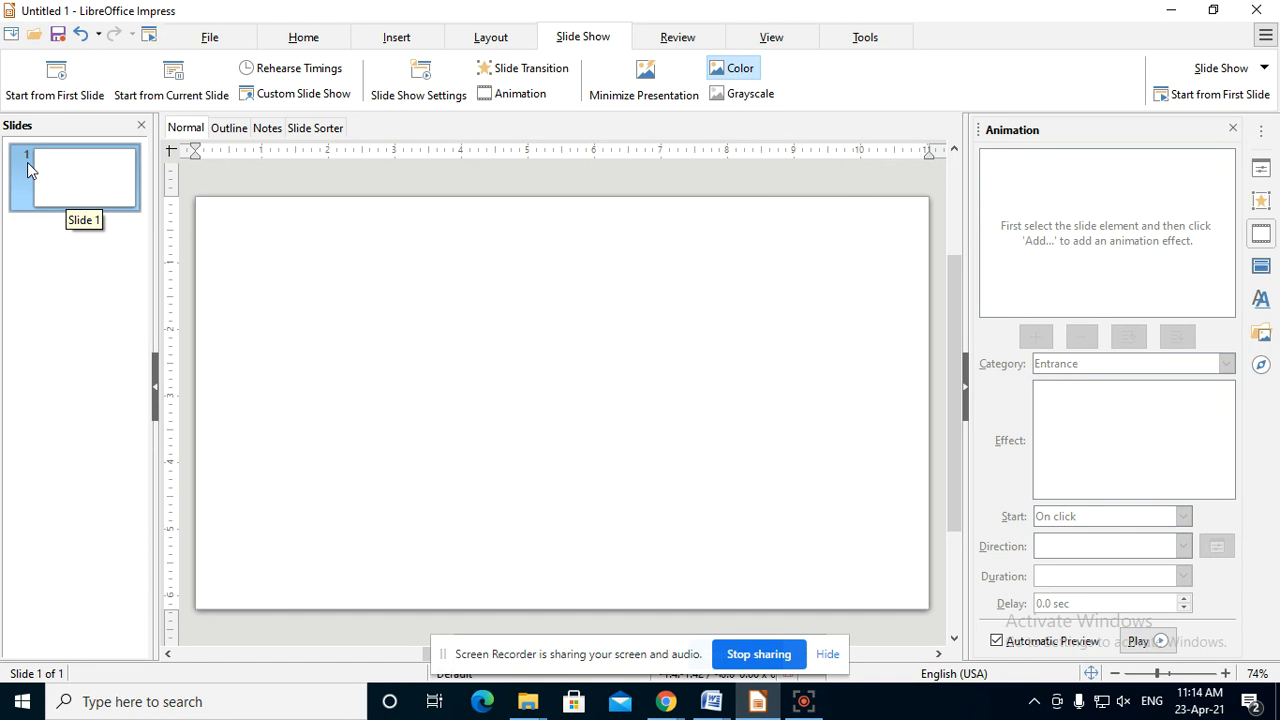
{"action": "left_click", "coordinate": [309, 40]}
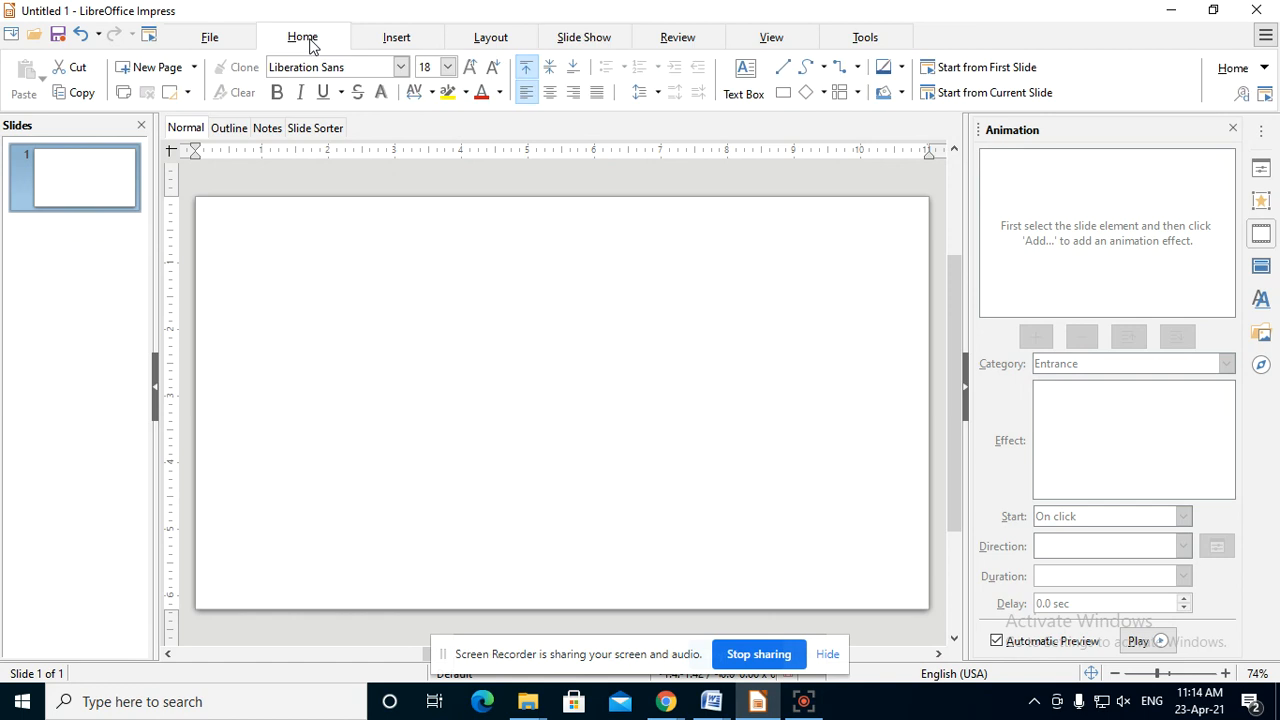
{"action": "left_click", "coordinate": [170, 72]}
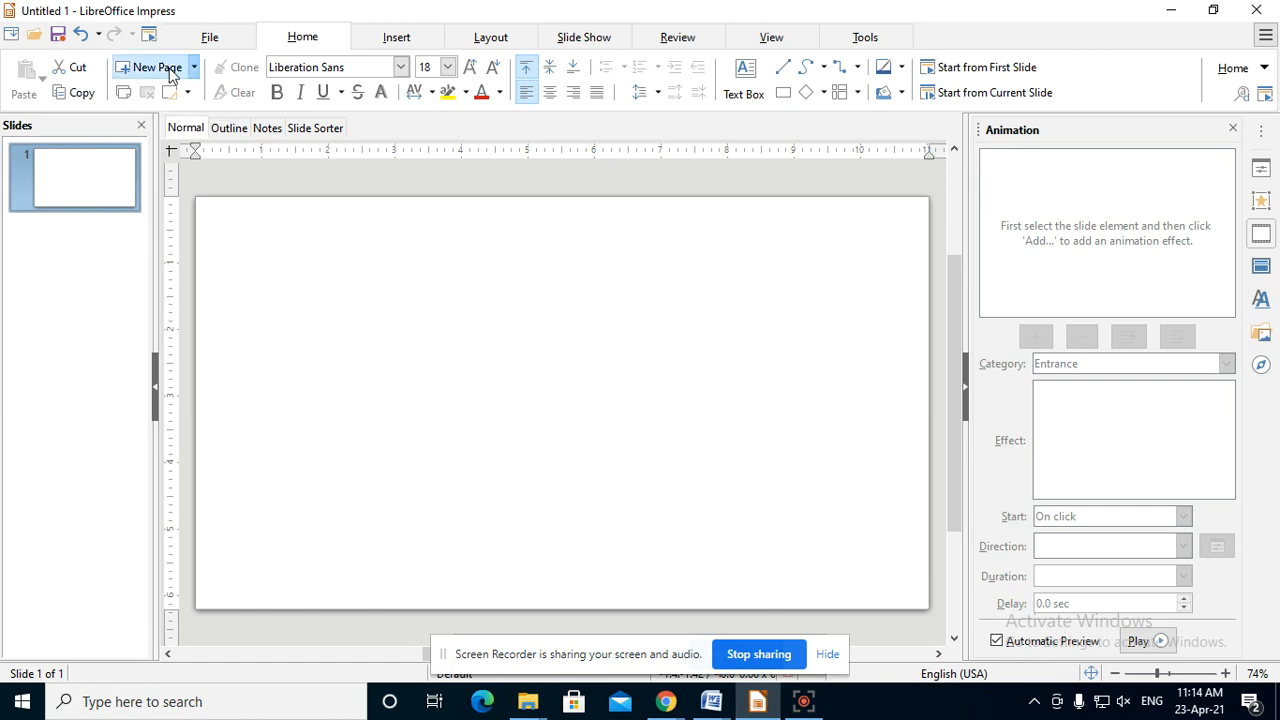
{"action": "left_click", "coordinate": [57, 180]}
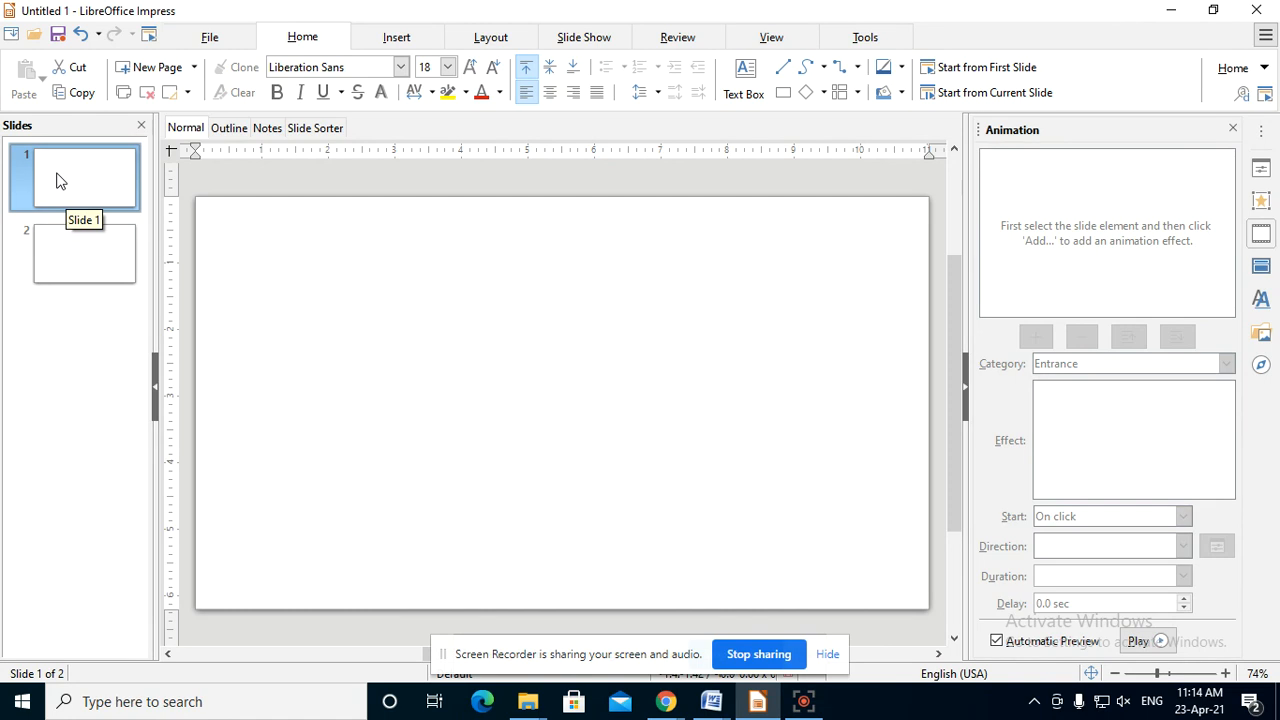
Step: Switch to the Google Meet call in Chrome and admit the waiting participant
{"action": "left_click", "coordinate": [668, 704]}
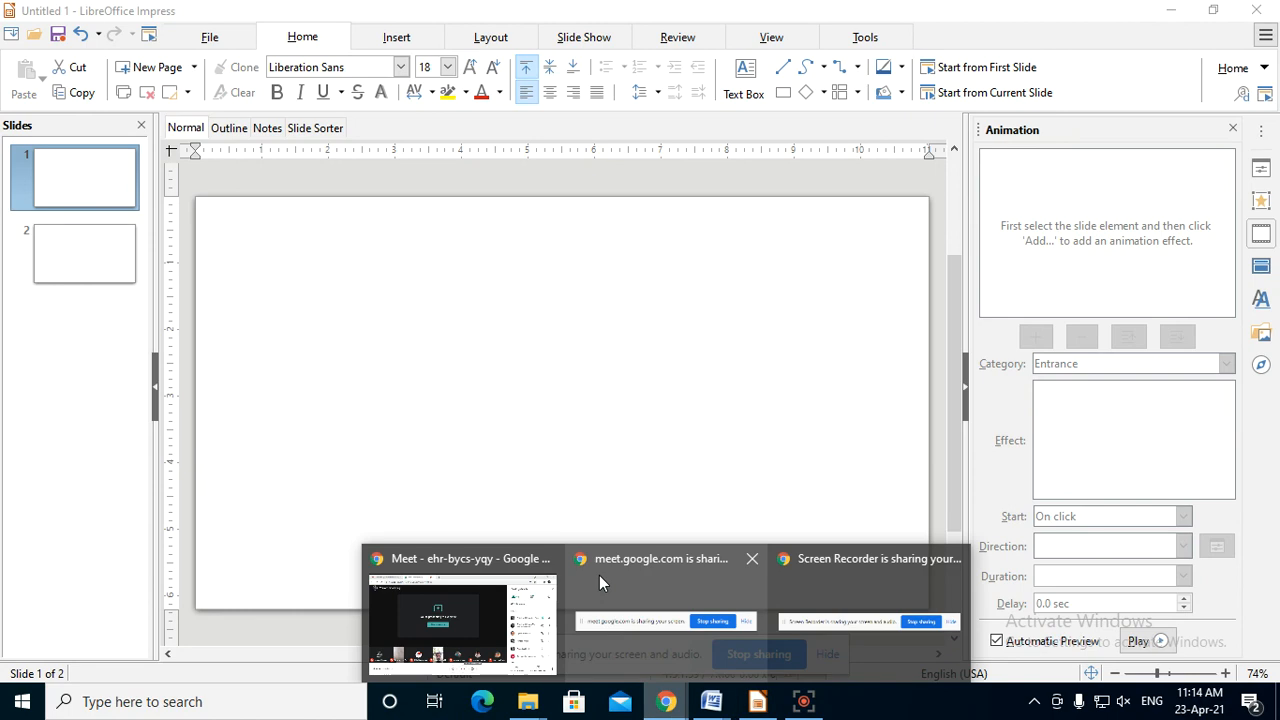
{"action": "left_click", "coordinate": [470, 565]}
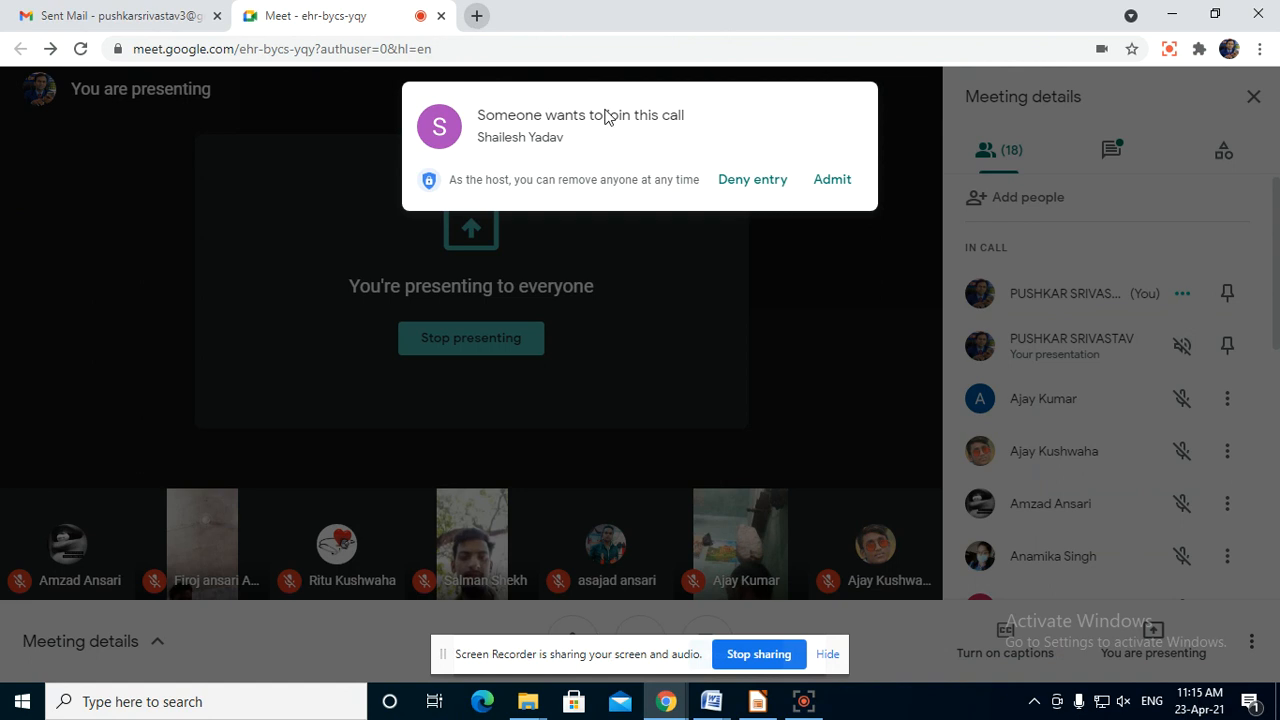
{"action": "left_click", "coordinate": [826, 184]}
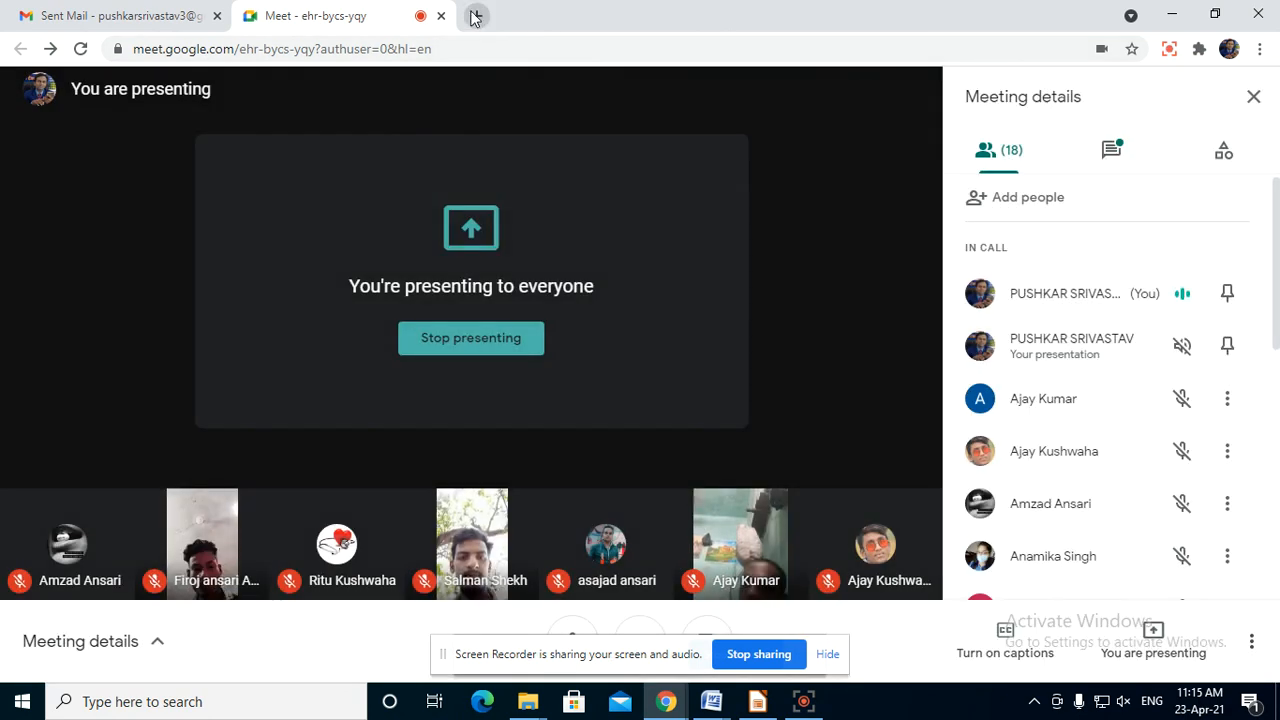
Step: Search Google for "what is computer" in a new browser tab
{"action": "left_click", "coordinate": [476, 16]}
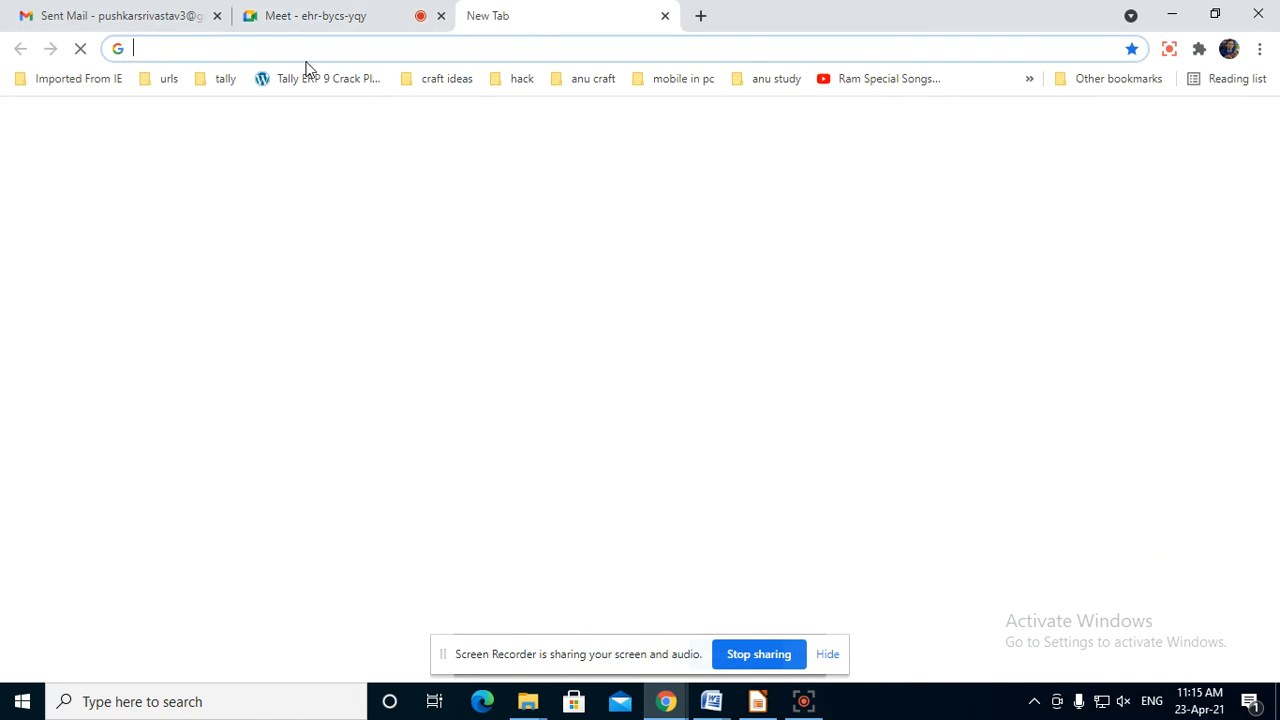
{"action": "type", "text": "WHA"}
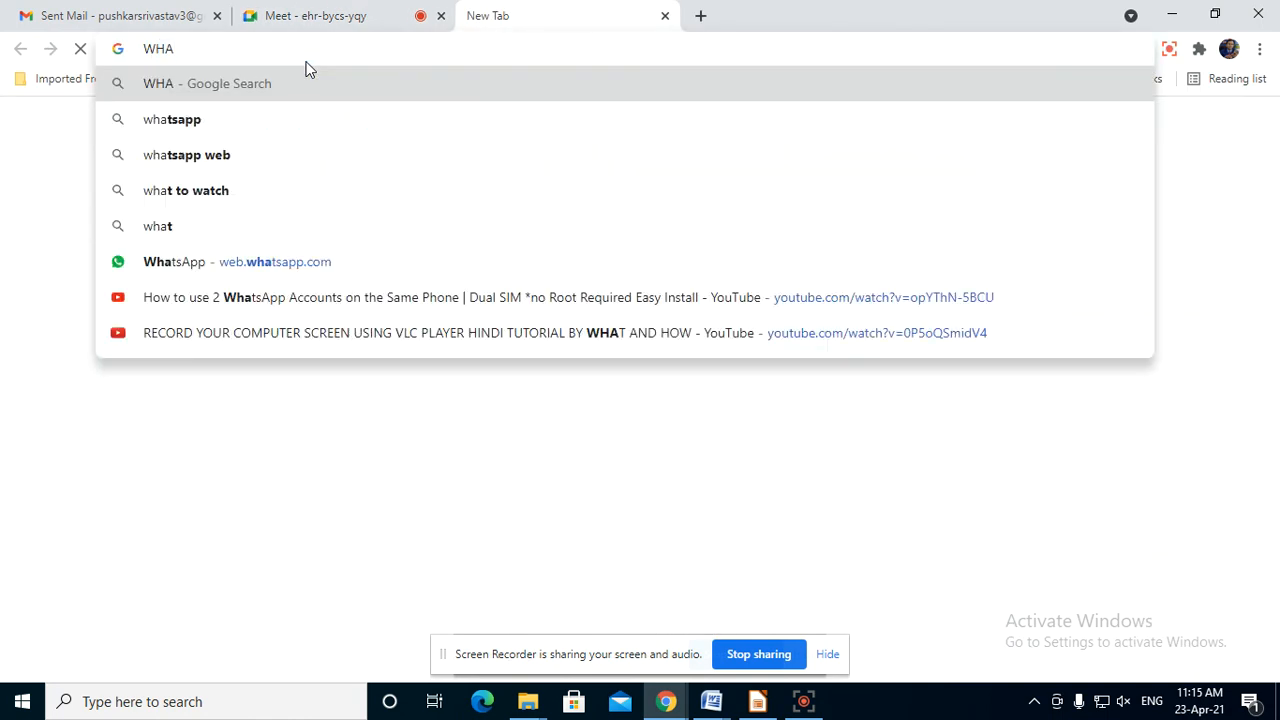
{"action": "type", "text": "T SI"}
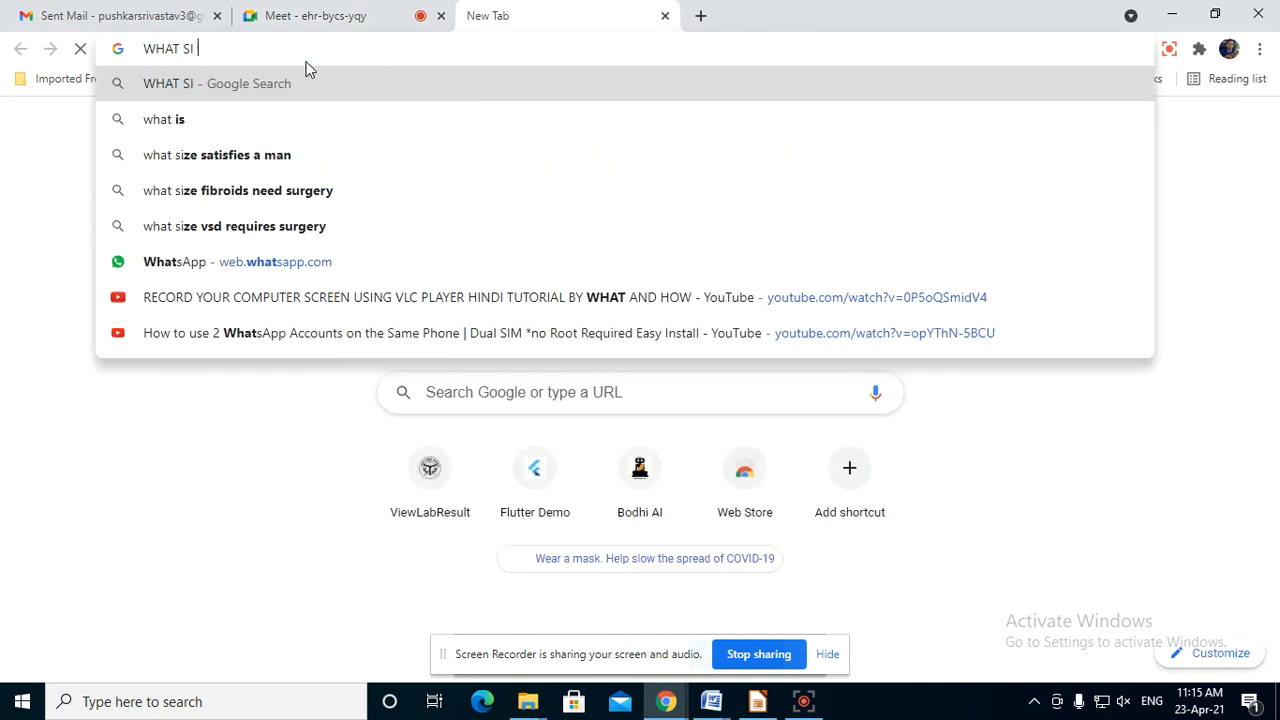
{"action": "key", "text": "BackSpace"}
{"action": "key", "text": "BackSpace"}
{"action": "type", "text": "IS COM"}
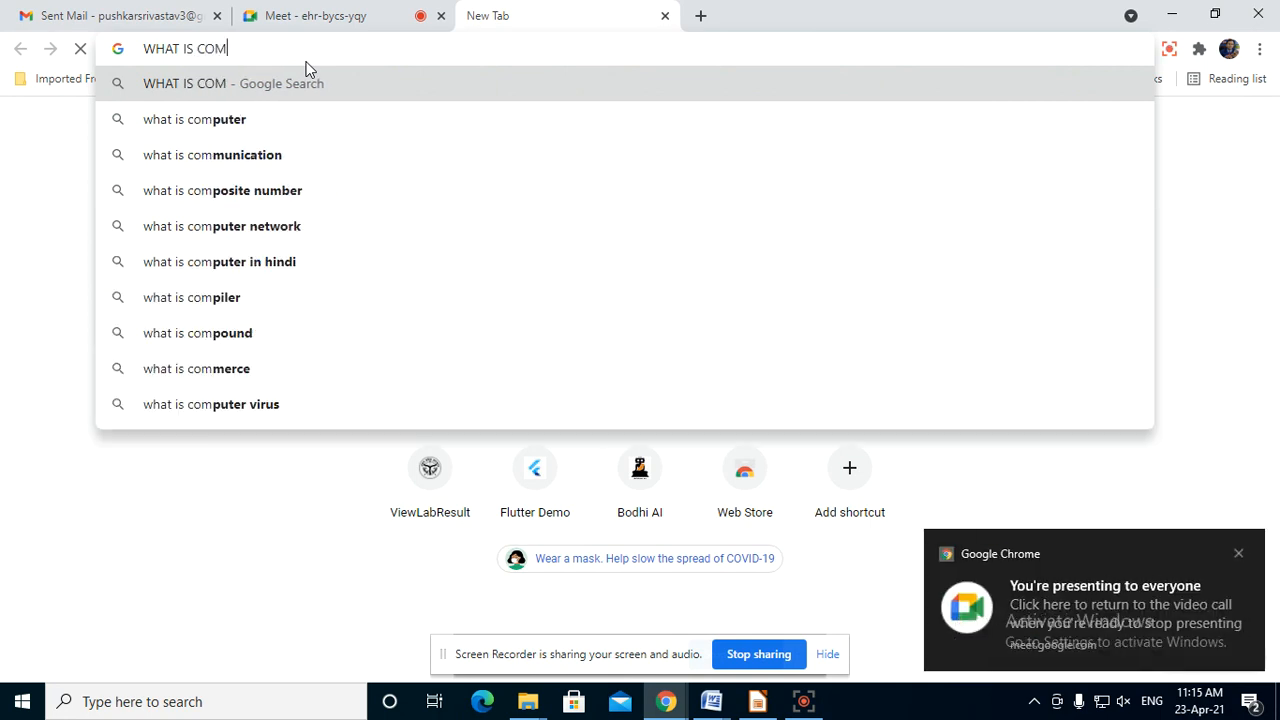
{"action": "key", "text": "Down"}
{"action": "key", "text": "Return"}
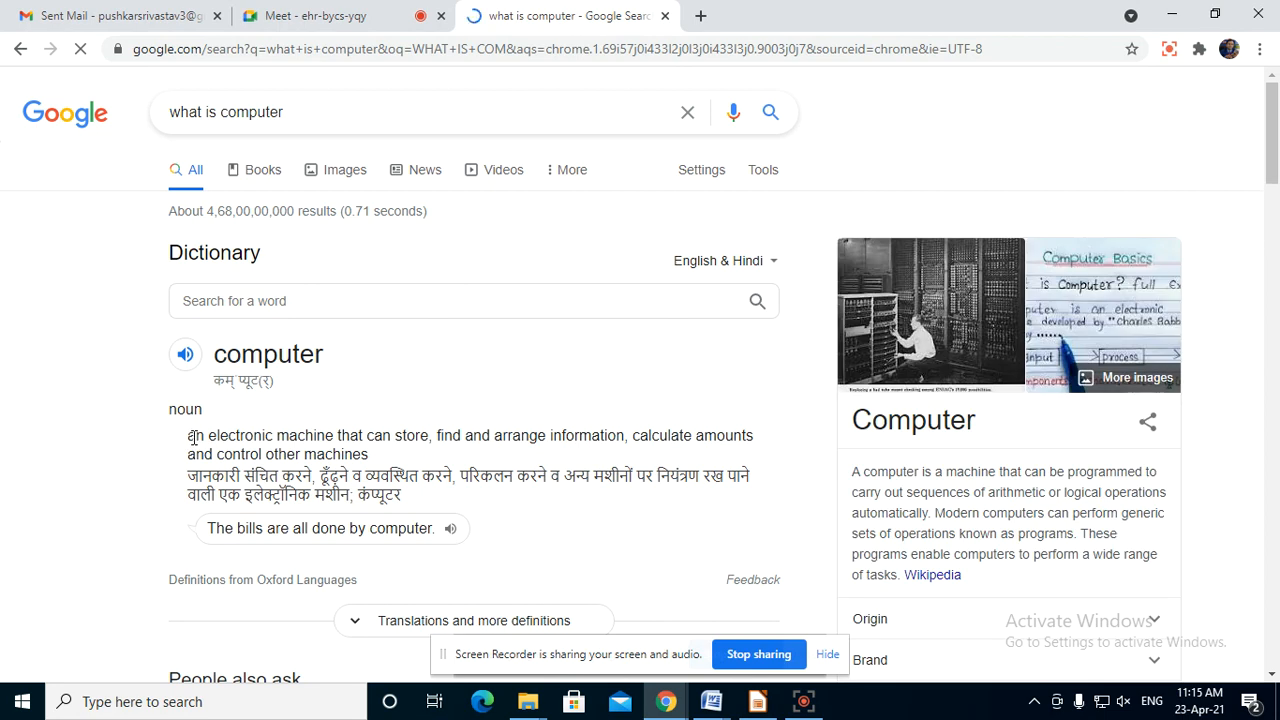
Step: Copy the English dictionary definition of computer and paste it onto slide 1 in LibreOffice Impress
{"action": "left_click_drag", "start_coordinate": [187, 438], "coordinate": [384, 456]}
{"action": "right_click", "coordinate": [356, 459]}
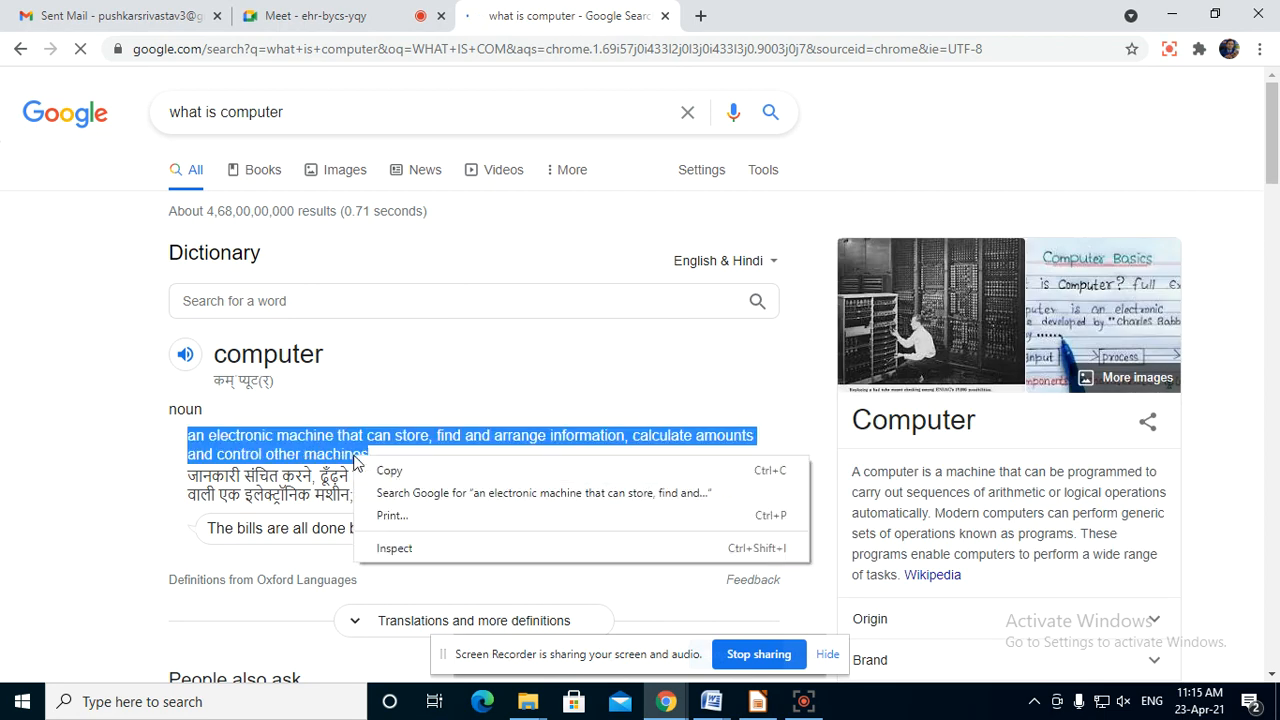
{"action": "left_click", "coordinate": [387, 472]}
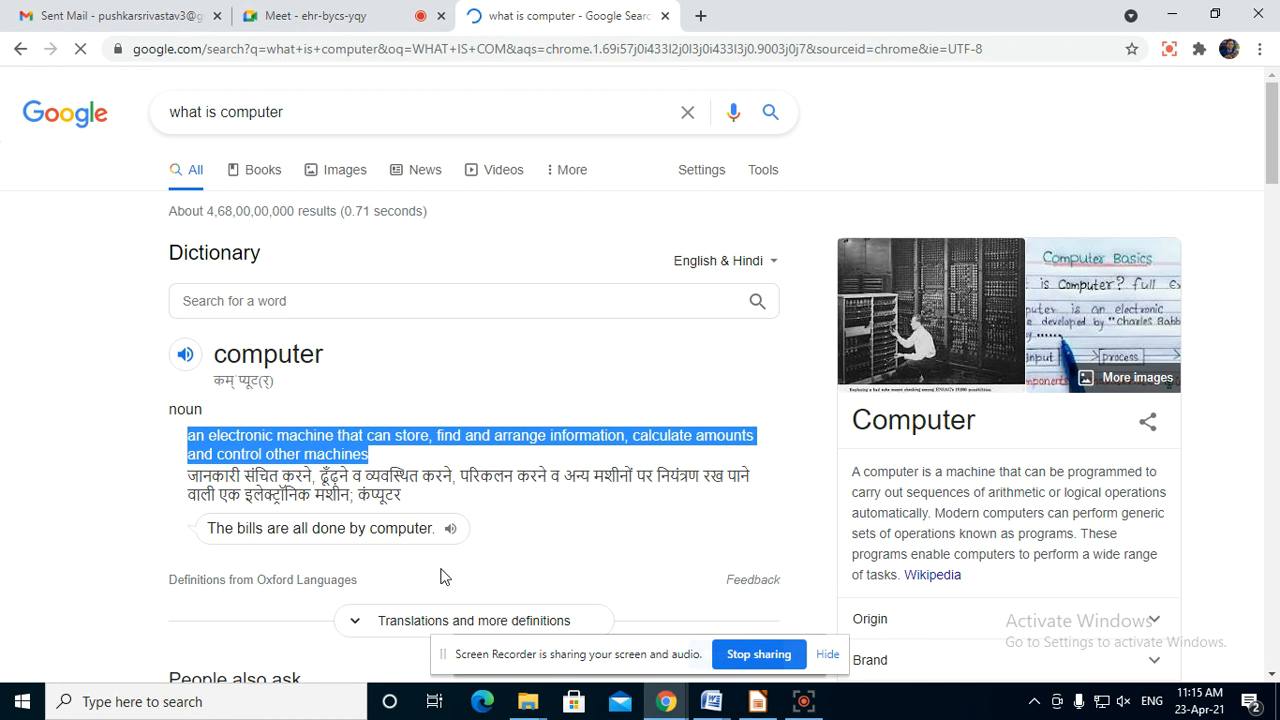
{"action": "left_click", "coordinate": [756, 703]}
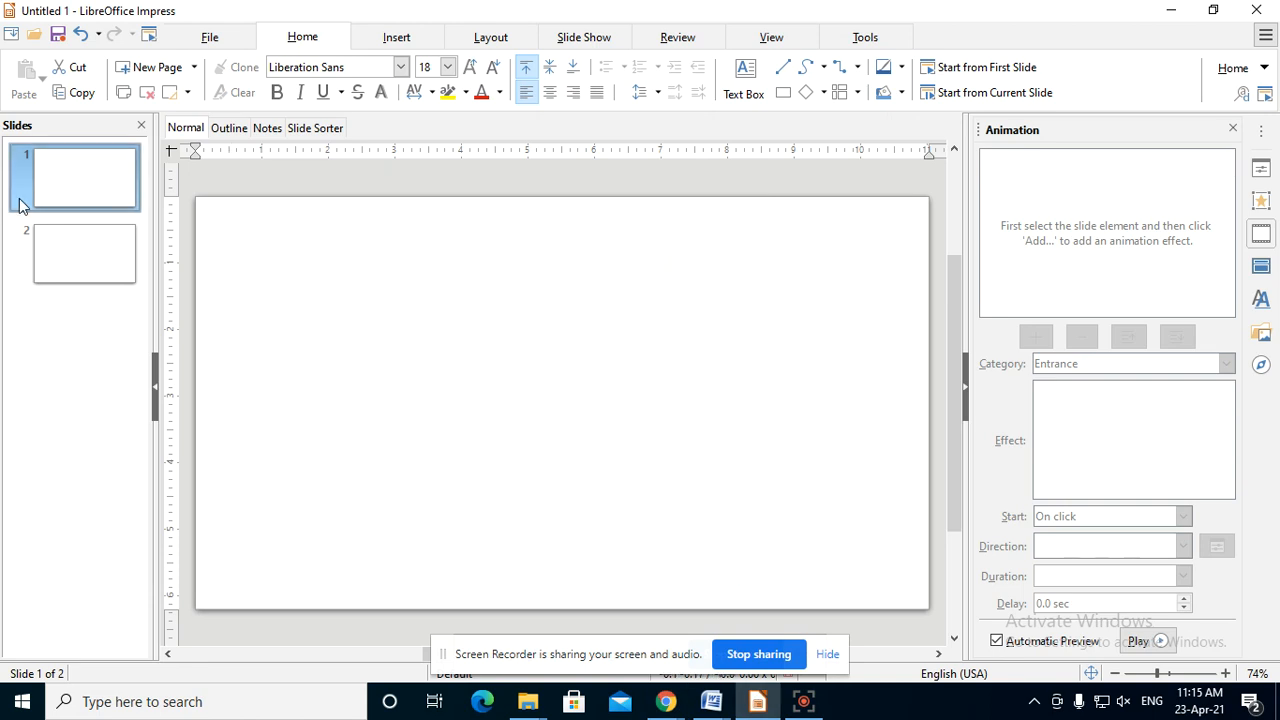
{"action": "right_click", "coordinate": [313, 246]}
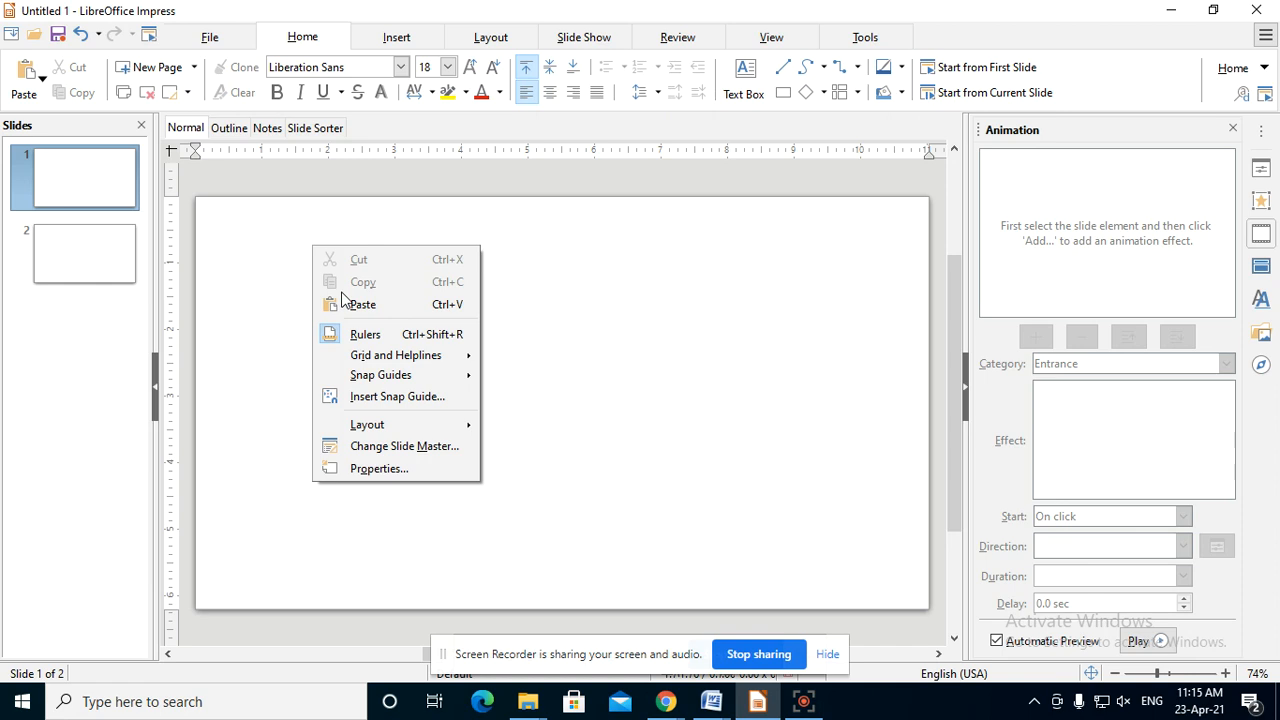
{"action": "left_click", "coordinate": [380, 305]}
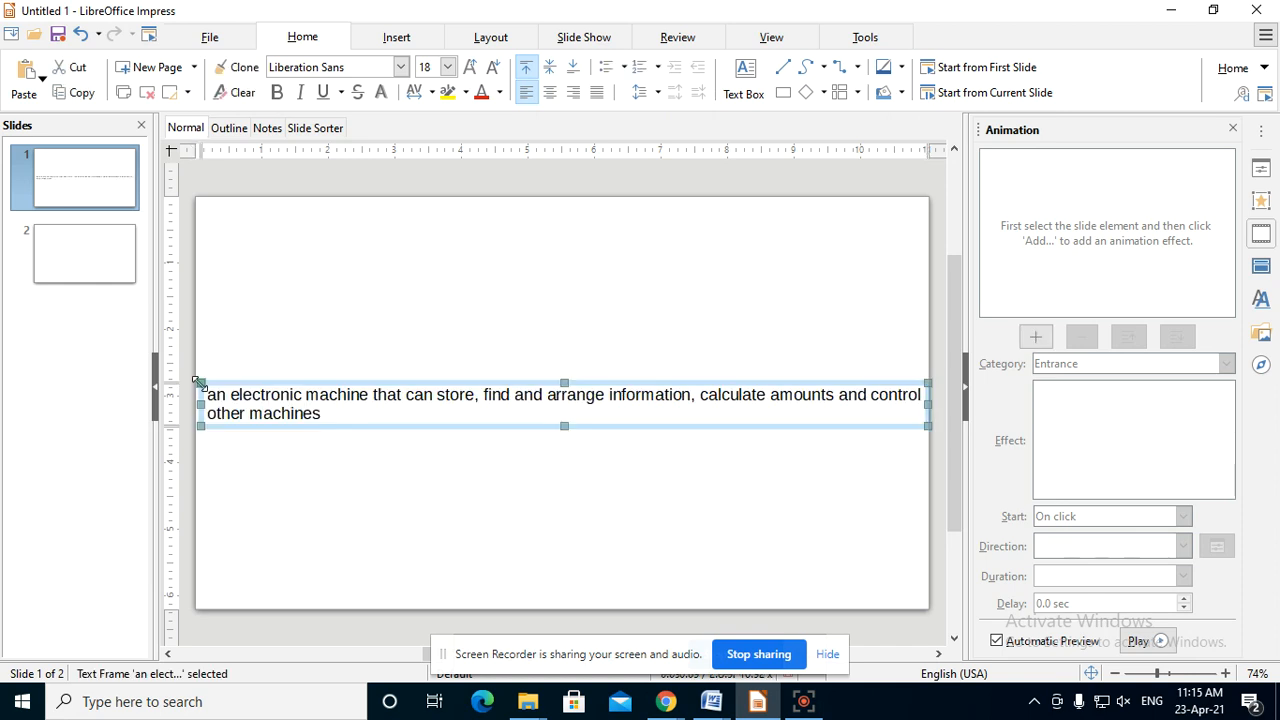
Step: Move the definition text frame up to the slide's left edge and widen it toward the right
{"action": "left_click_drag", "start_coordinate": [289, 390], "coordinate": [431, 405]}
{"action": "left_click_drag", "start_coordinate": [583, 433], "coordinate": [277, 345]}
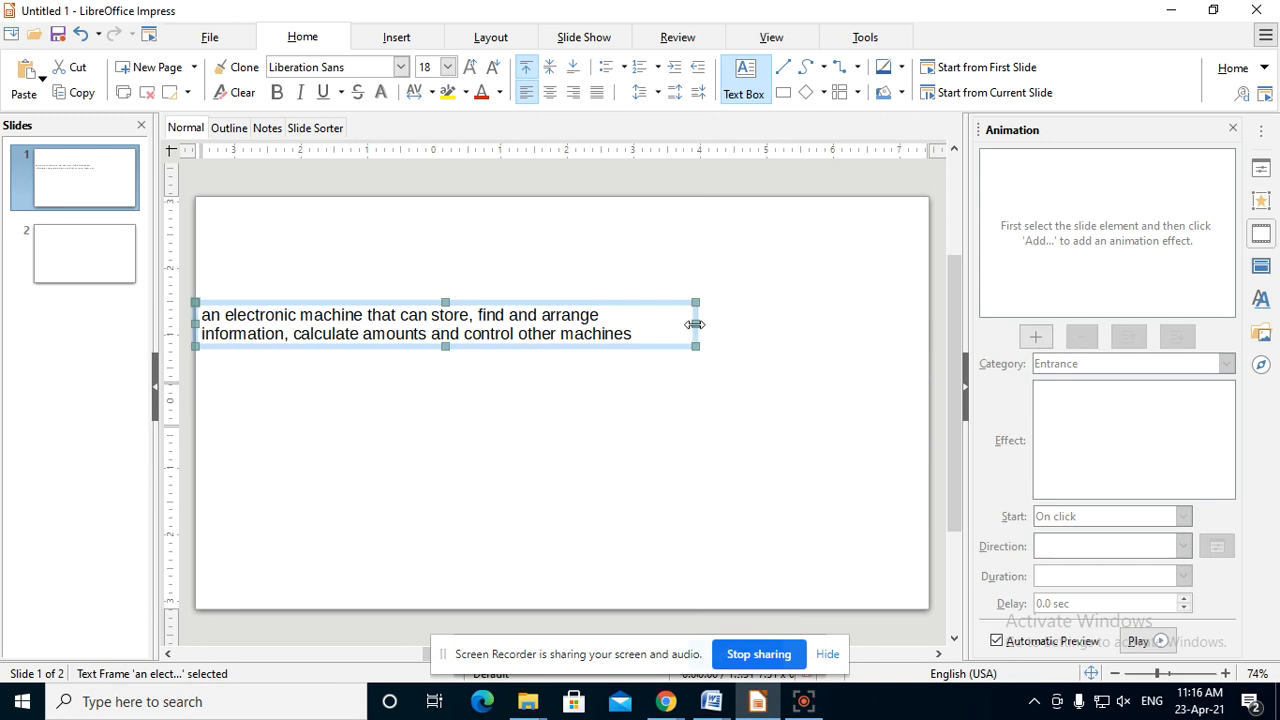
{"action": "left_click_drag", "start_coordinate": [700, 323], "coordinate": [822, 318]}
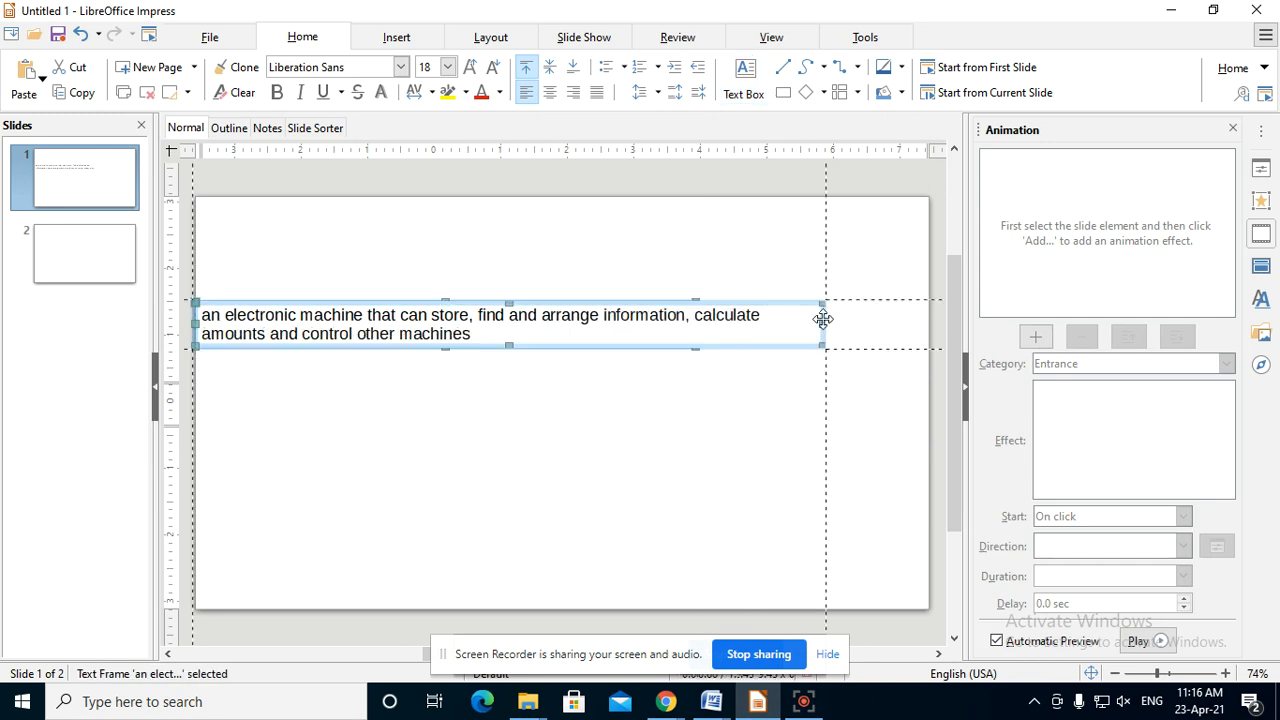
{"action": "left_click", "coordinate": [280, 291]}
{"action": "left_click", "coordinate": [280, 314]}
{"action": "left_click", "coordinate": [280, 258]}
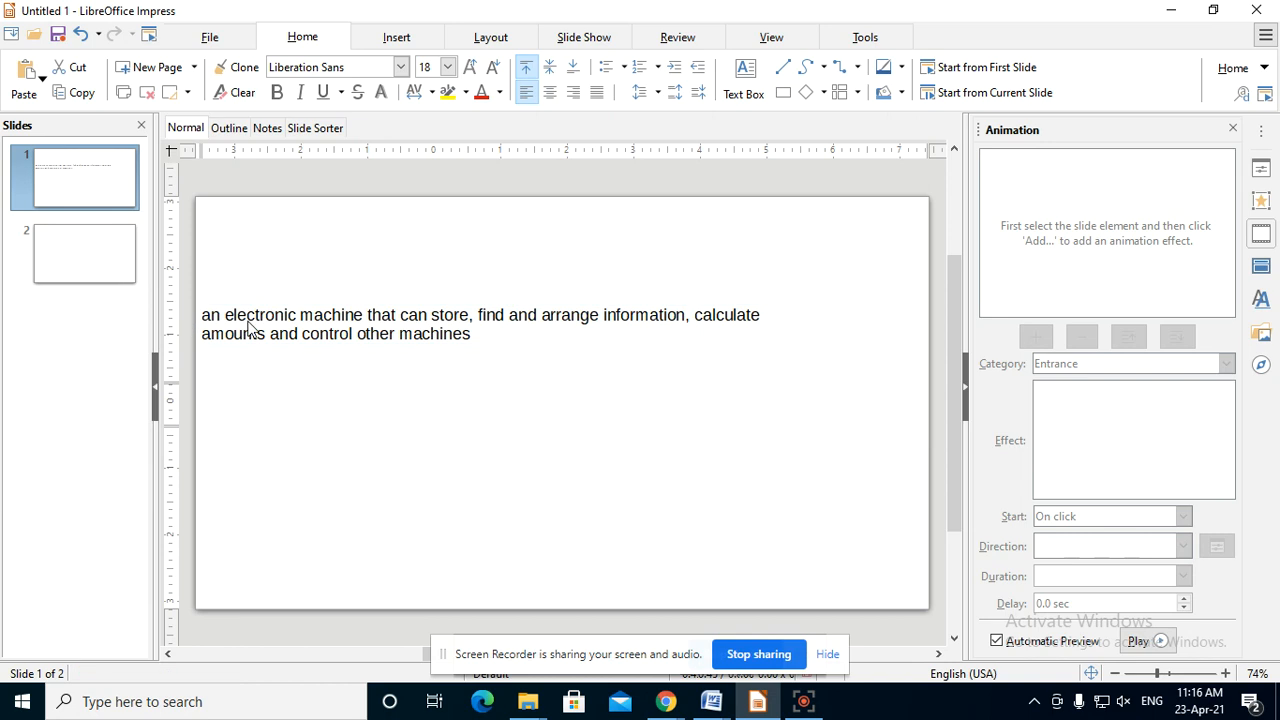
Step: Switch to the Google results in Chrome and copy the search phrase "what is computer"
{"action": "left_click", "coordinate": [666, 702]}
{"action": "mouse_move", "coordinate": [505, 590]}
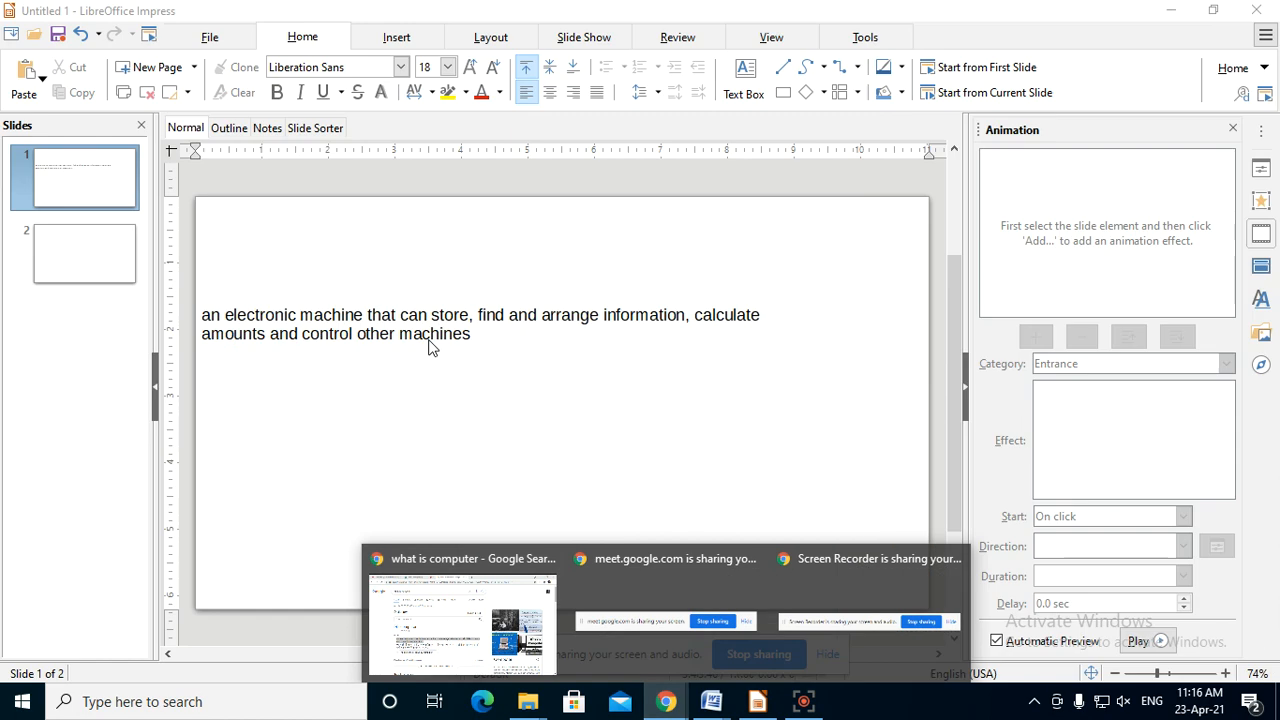
{"action": "left_click", "coordinate": [455, 570]}
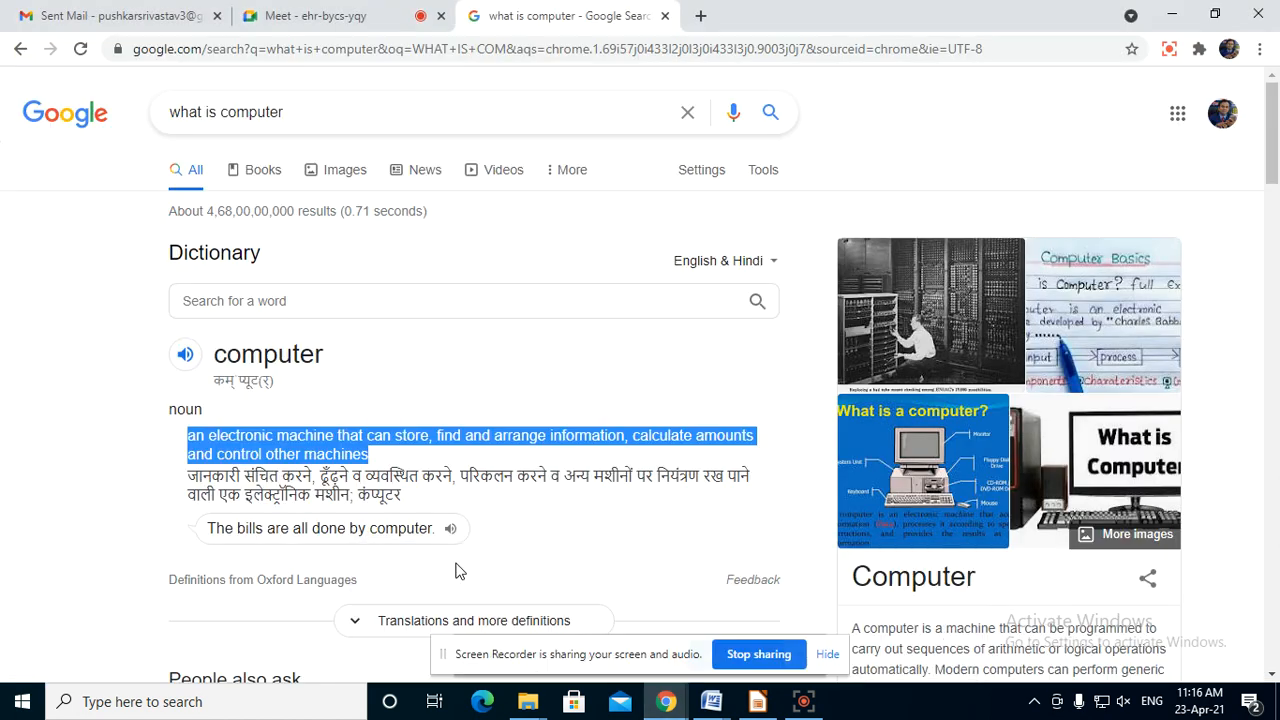
{"action": "left_click", "coordinate": [290, 113]}
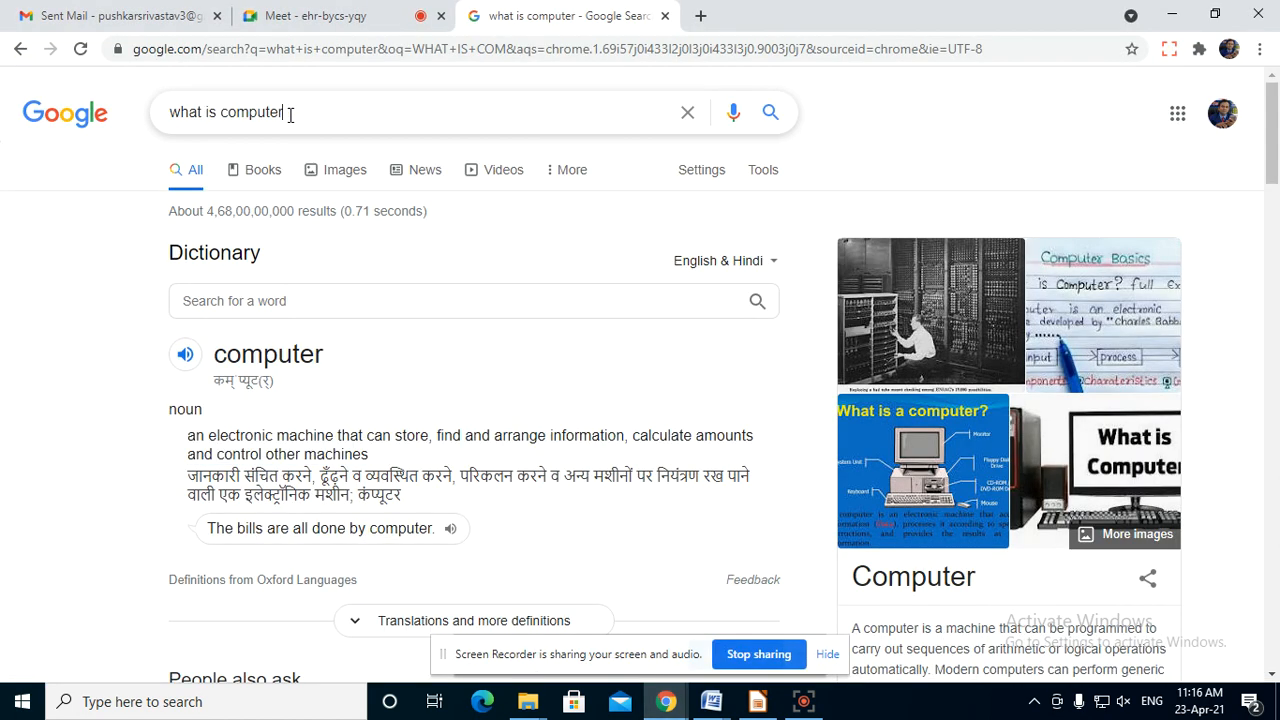
{"action": "left_click_drag", "start_coordinate": [288, 113], "coordinate": [163, 118]}
{"action": "right_click", "coordinate": [236, 117]}
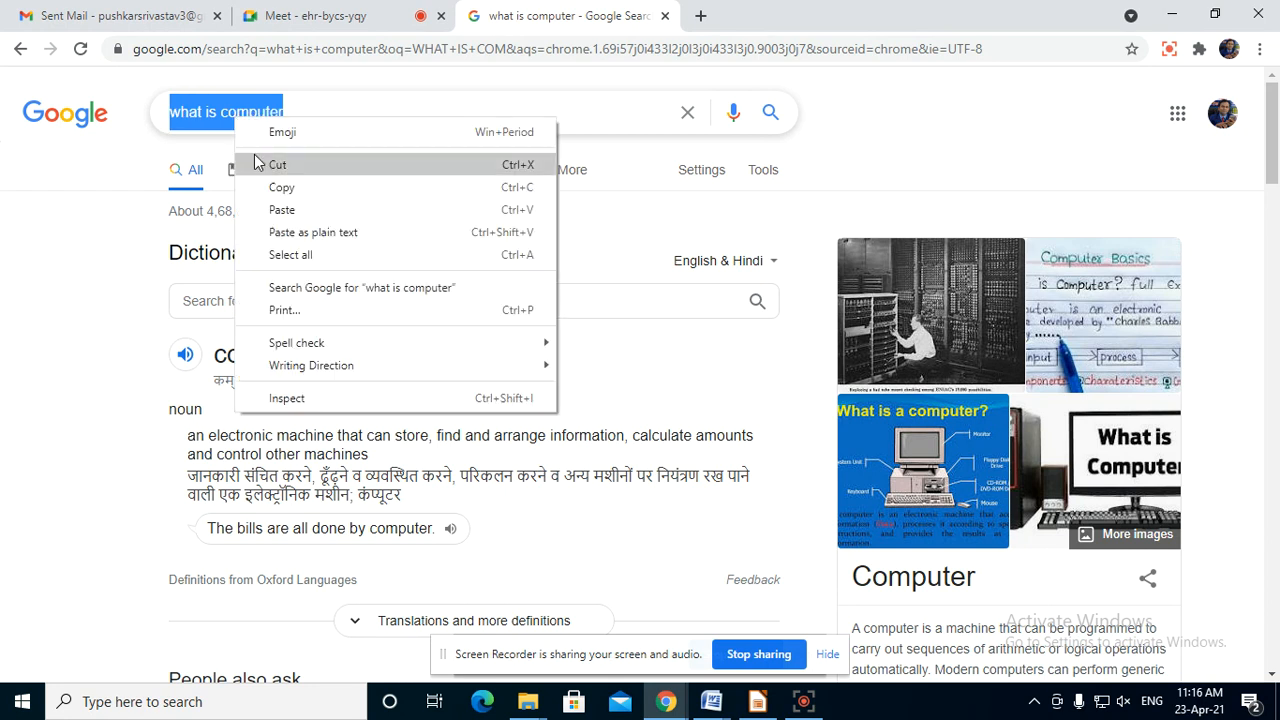
{"action": "left_click", "coordinate": [292, 193]}
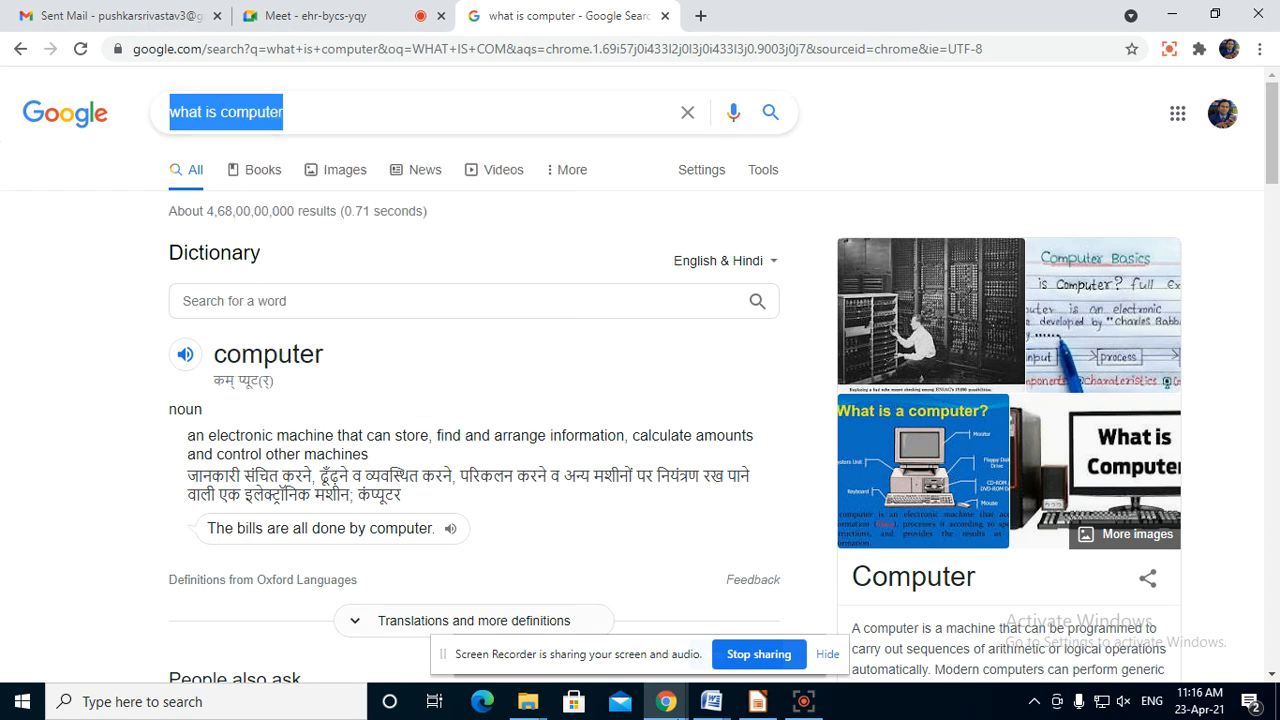
Step: Paste the phrase onto slide 1 in LibreOffice Impress and place it, widened, at the slide's upper-left corner
{"action": "left_click", "coordinate": [758, 703]}
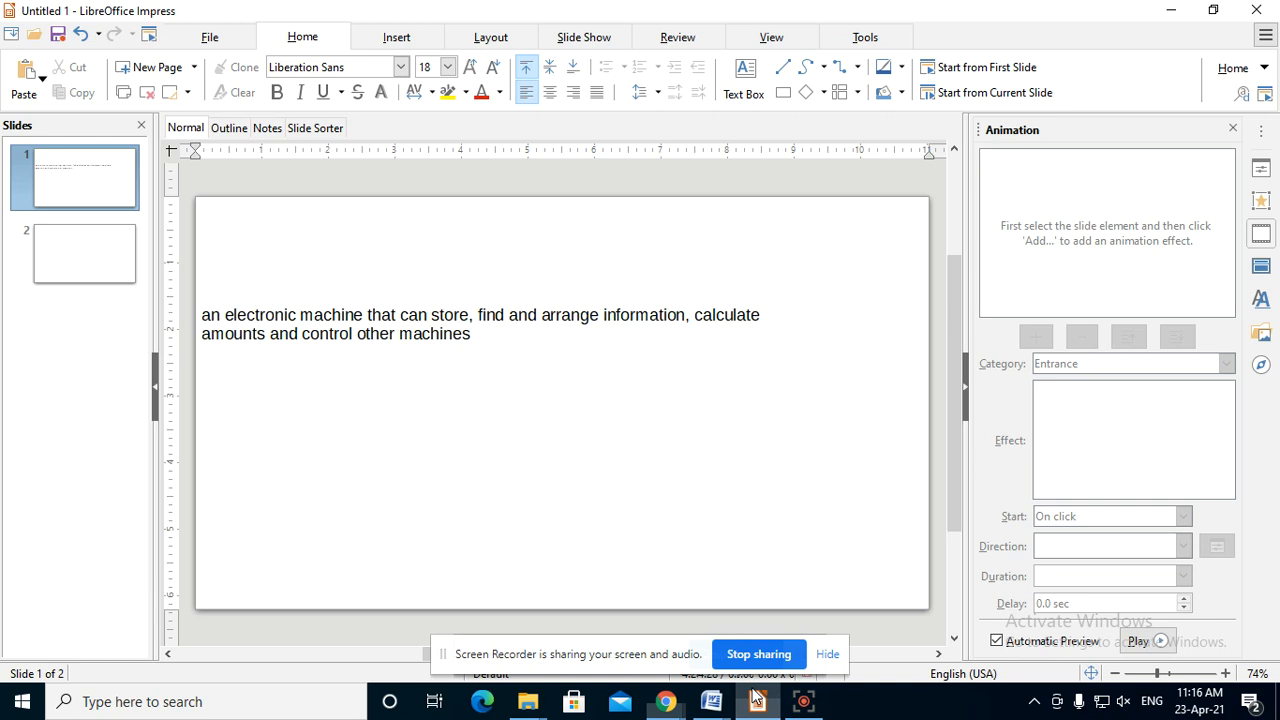
{"action": "key", "text": "ctrl+v"}
{"action": "left_click_drag", "start_coordinate": [534, 412], "coordinate": [231, 231]}
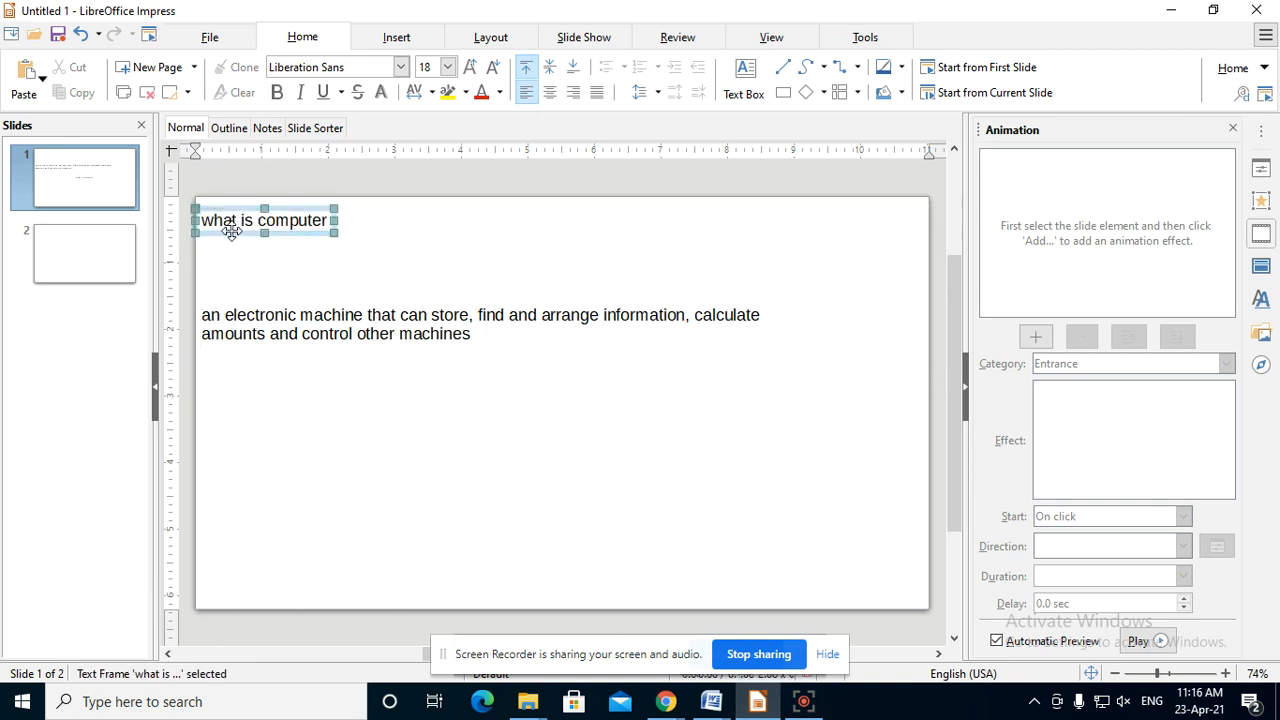
{"action": "left_click_drag", "start_coordinate": [336, 220], "coordinate": [481, 216]}
Step: Edit the heading text so that it begins with a capital letter, "What is computer"
{"action": "left_click", "coordinate": [328, 221]}
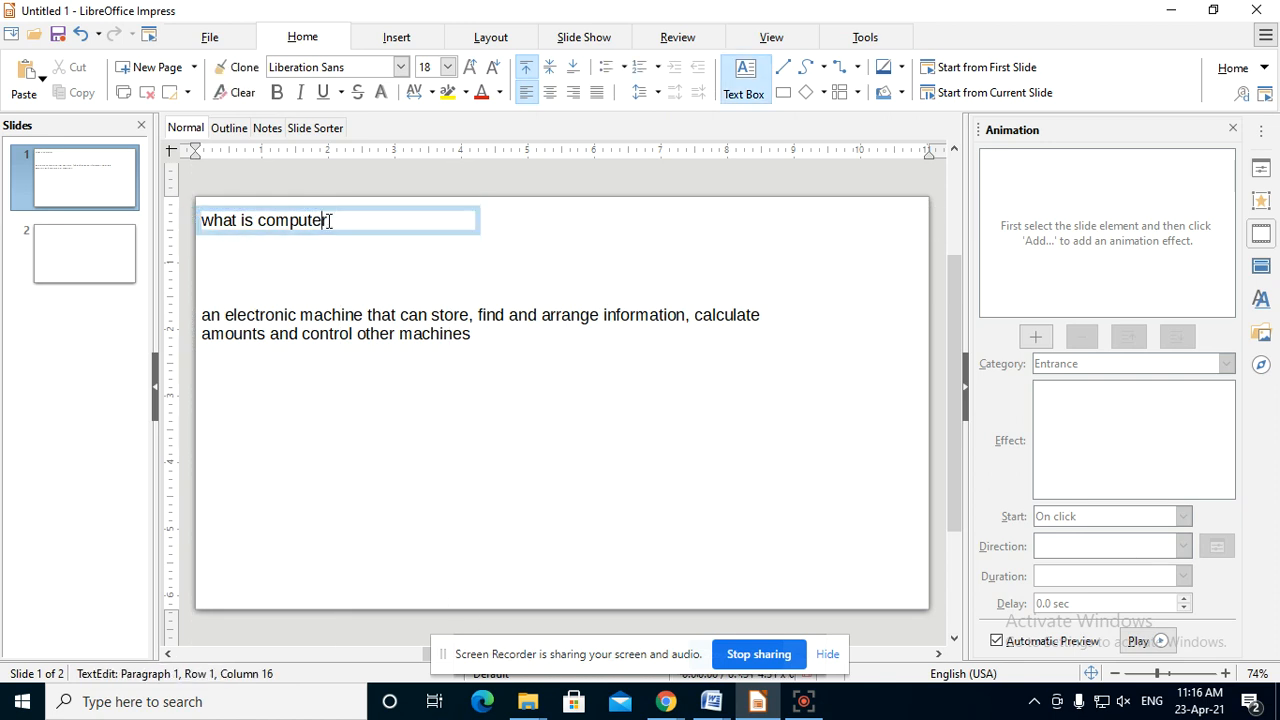
{"action": "left_click", "coordinate": [328, 221]}
{"action": "type", "text": "?"}
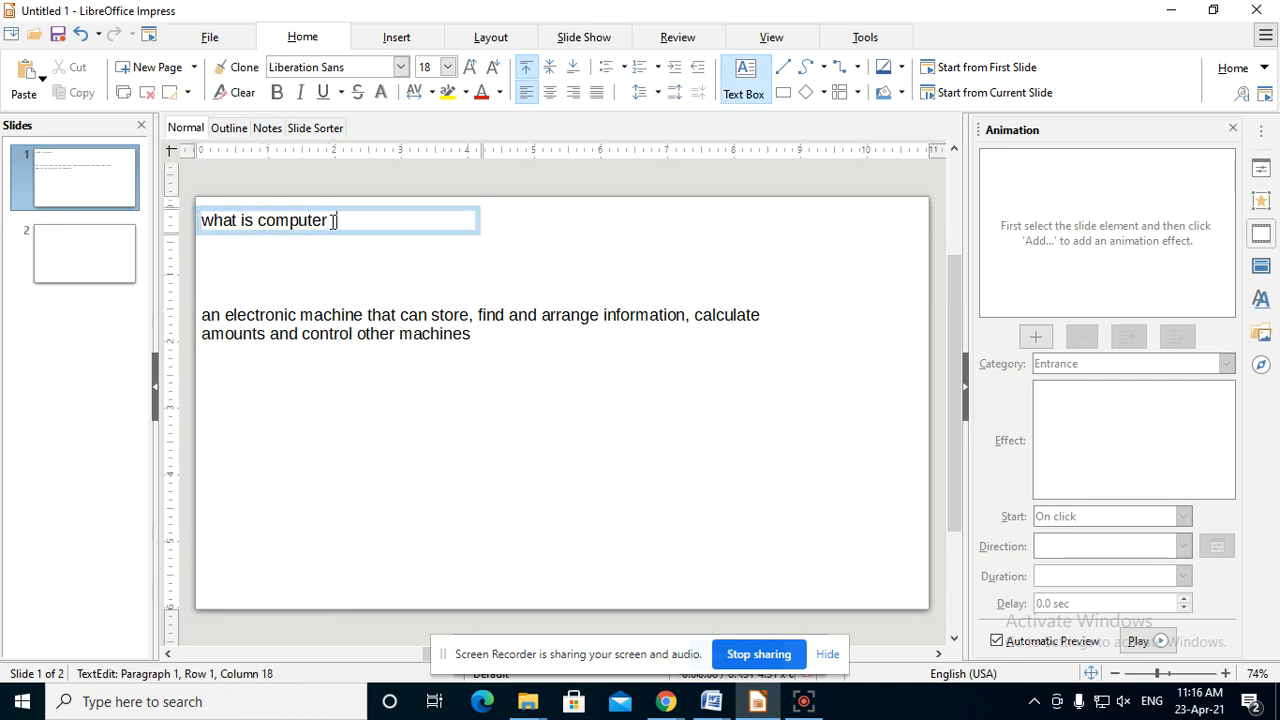
{"action": "key", "text": "BackSpace"}
{"action": "left_click", "coordinate": [242, 220]}
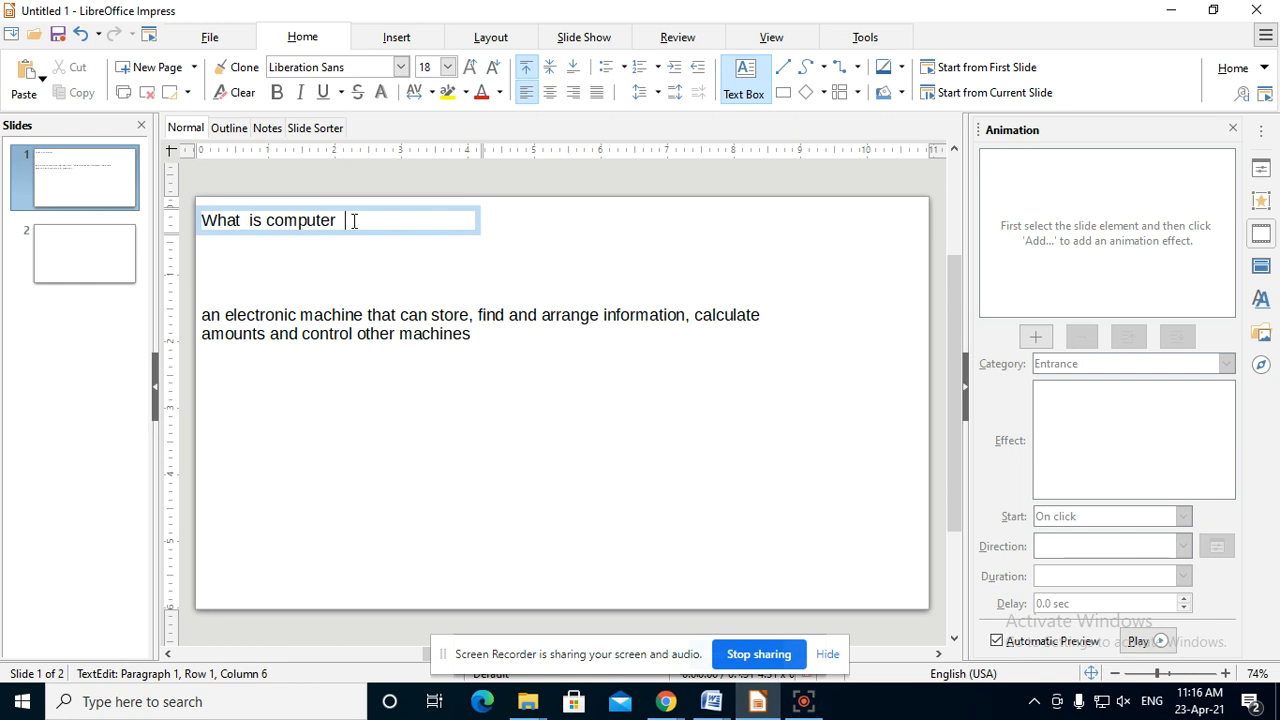
{"action": "left_click", "coordinate": [466, 223]}
Step: Move the definition text frame up so it sits directly below the "What is computer" heading
{"action": "left_click", "coordinate": [373, 334]}
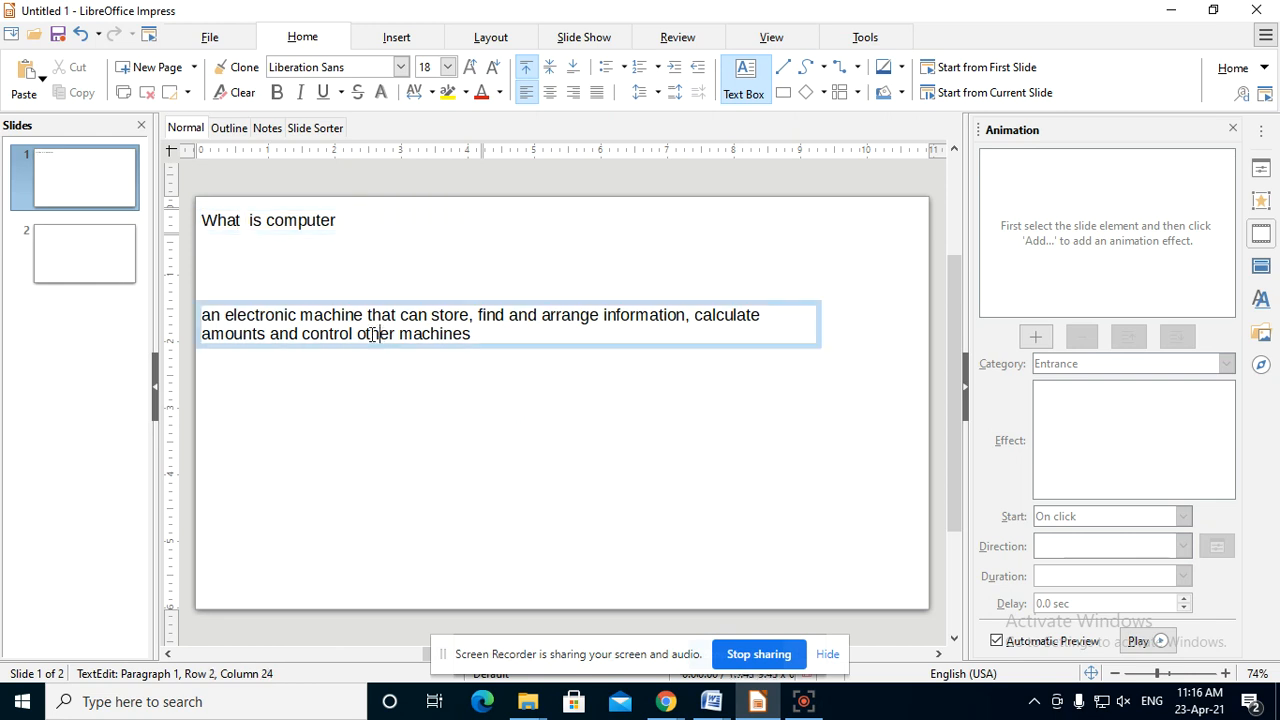
{"action": "left_click_drag", "start_coordinate": [360, 340], "coordinate": [370, 287]}
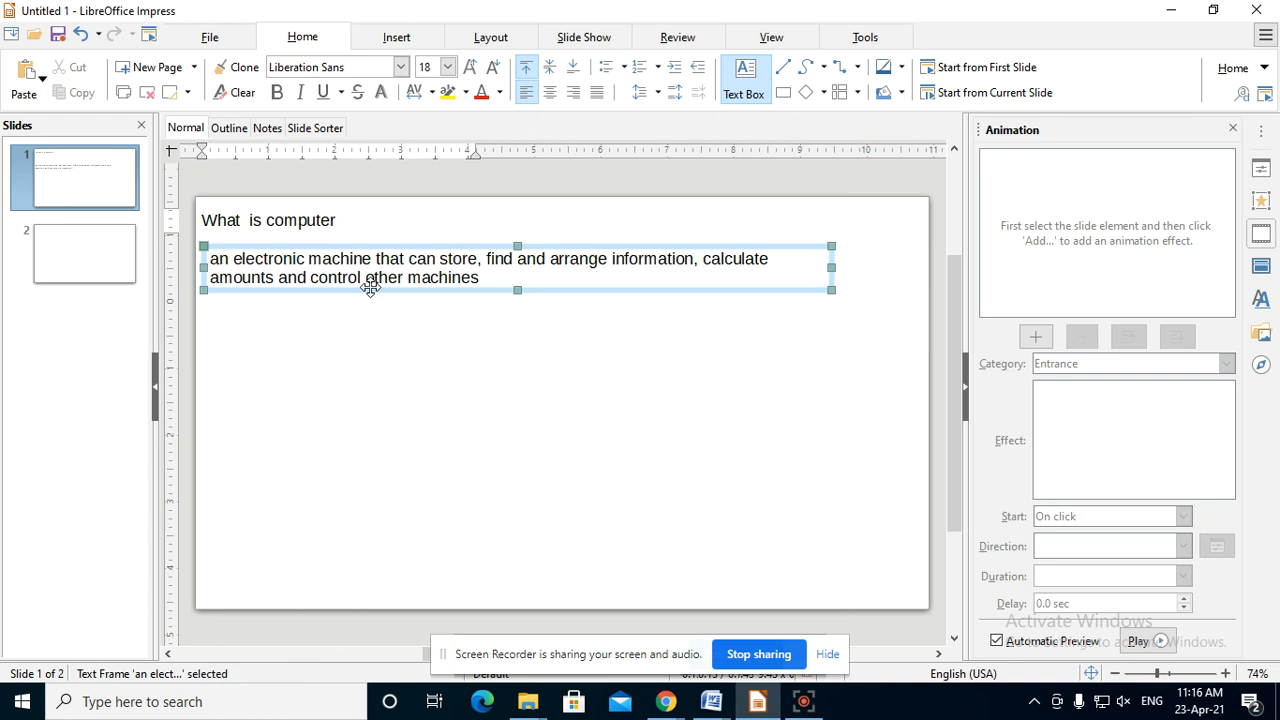
{"action": "left_click", "coordinate": [303, 225]}
{"action": "left_click", "coordinate": [373, 344]}
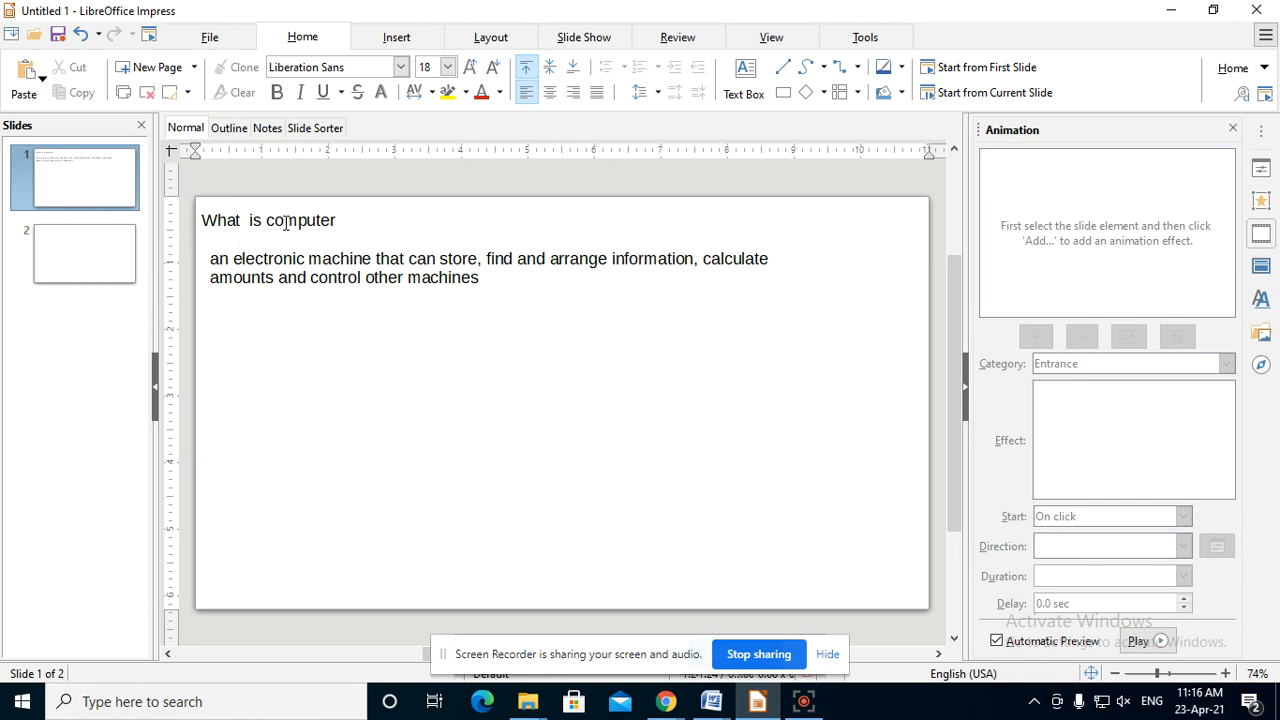
{"action": "left_click", "coordinate": [241, 262]}
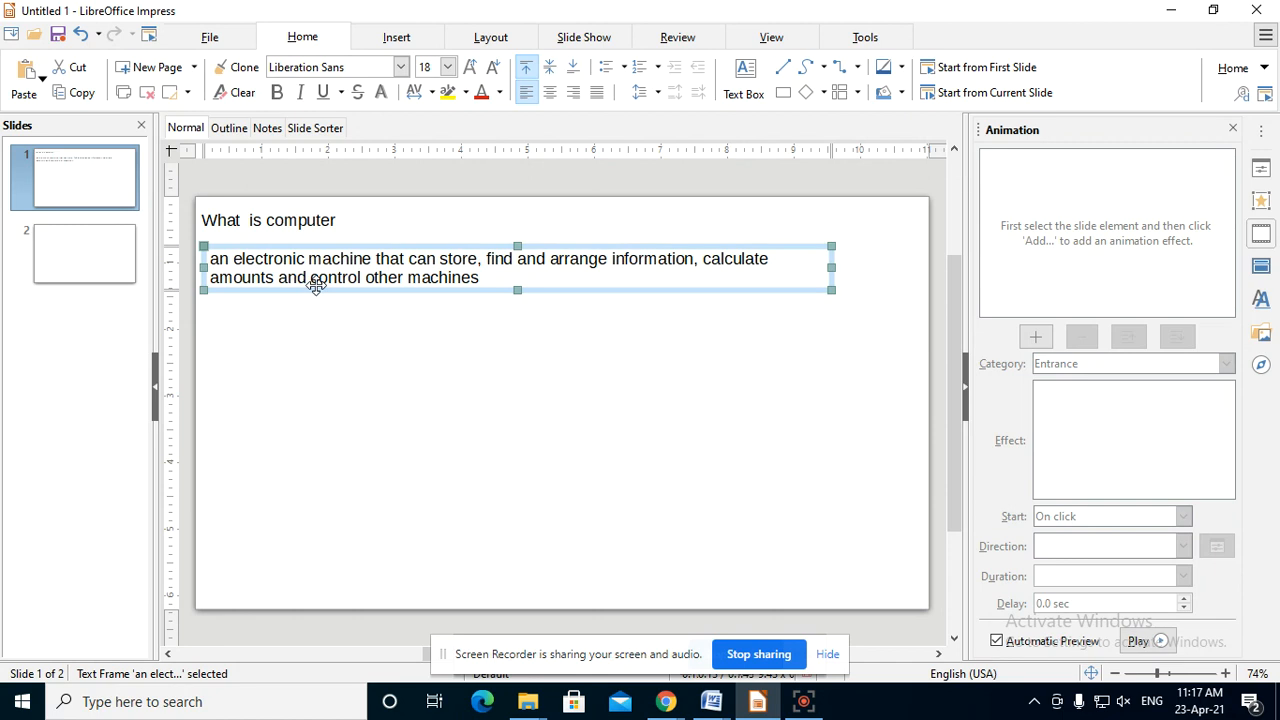
{"action": "left_click", "coordinate": [194, 67]}
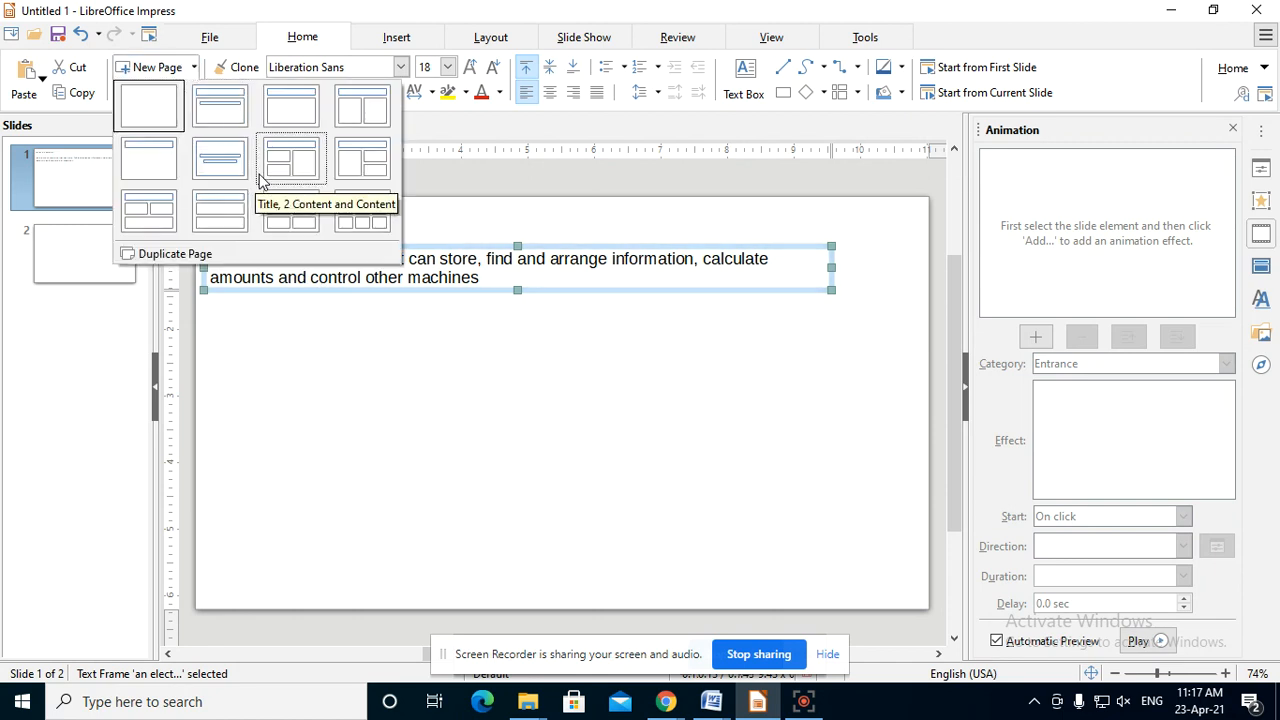
{"action": "left_click", "coordinate": [427, 412]}
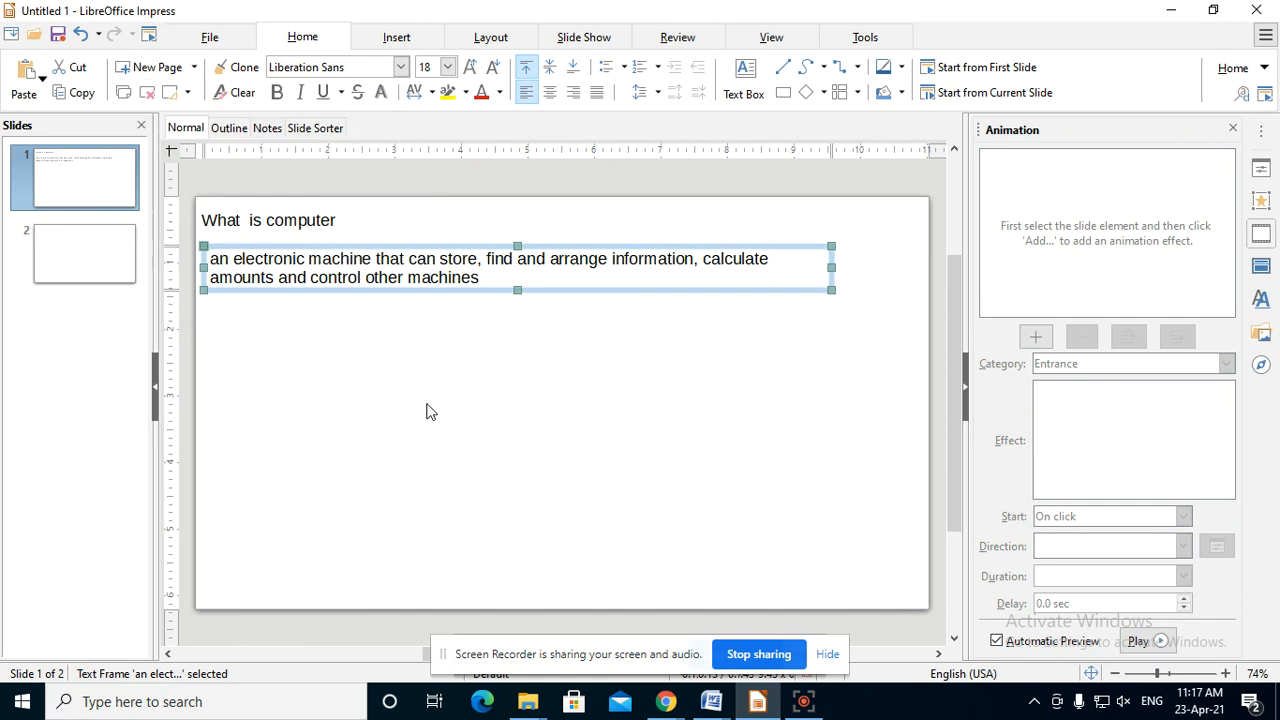
{"action": "left_click", "coordinate": [331, 378]}
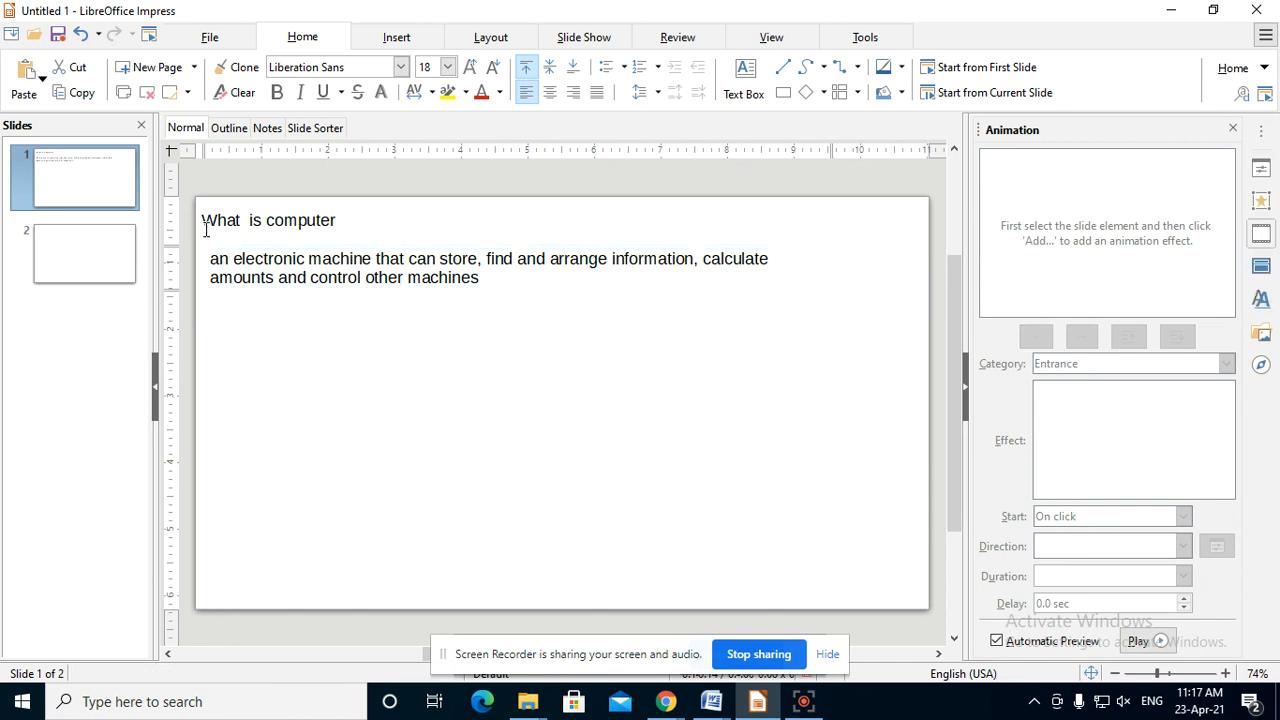
{"action": "left_click", "coordinate": [283, 220]}
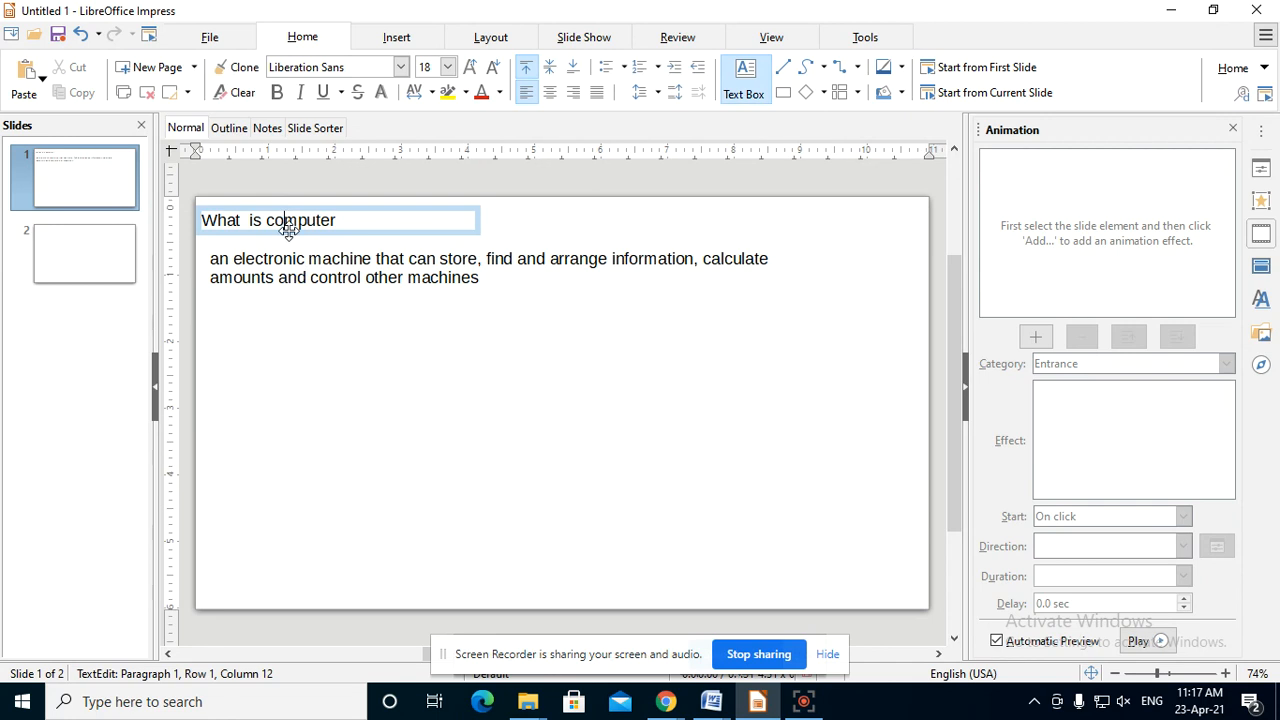
{"action": "left_click", "coordinate": [403, 270]}
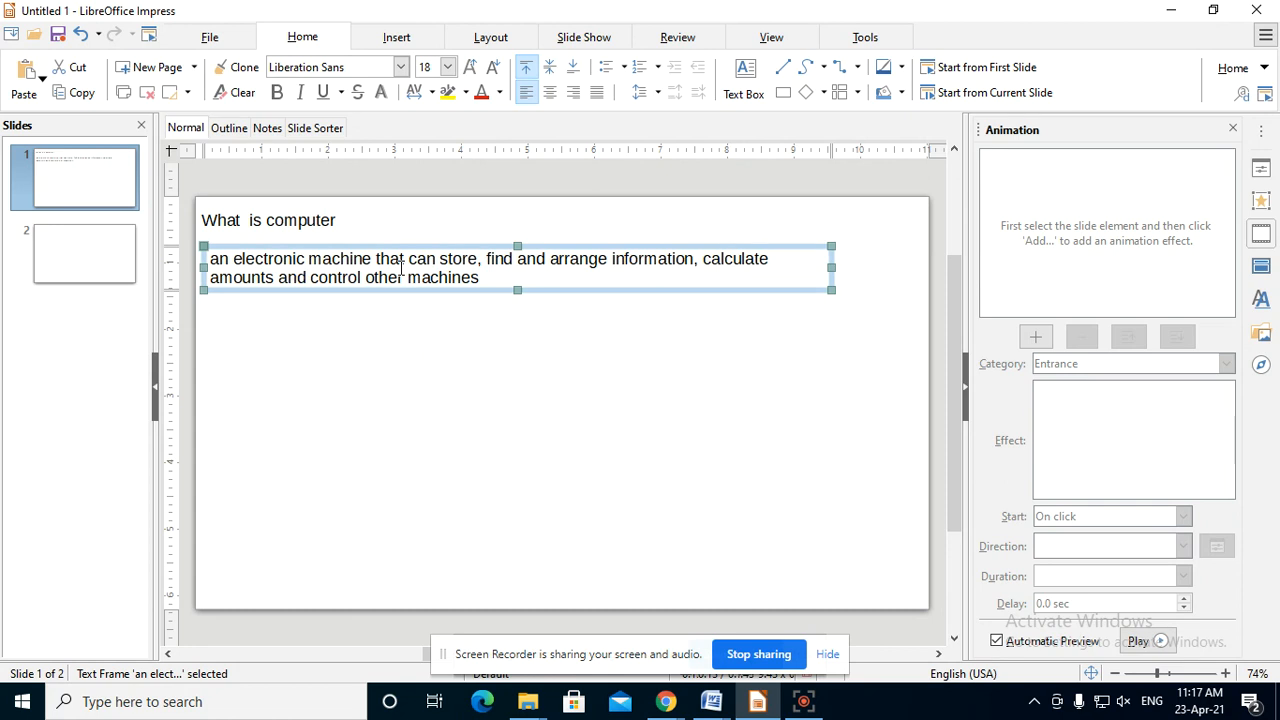
{"action": "left_click", "coordinate": [419, 370]}
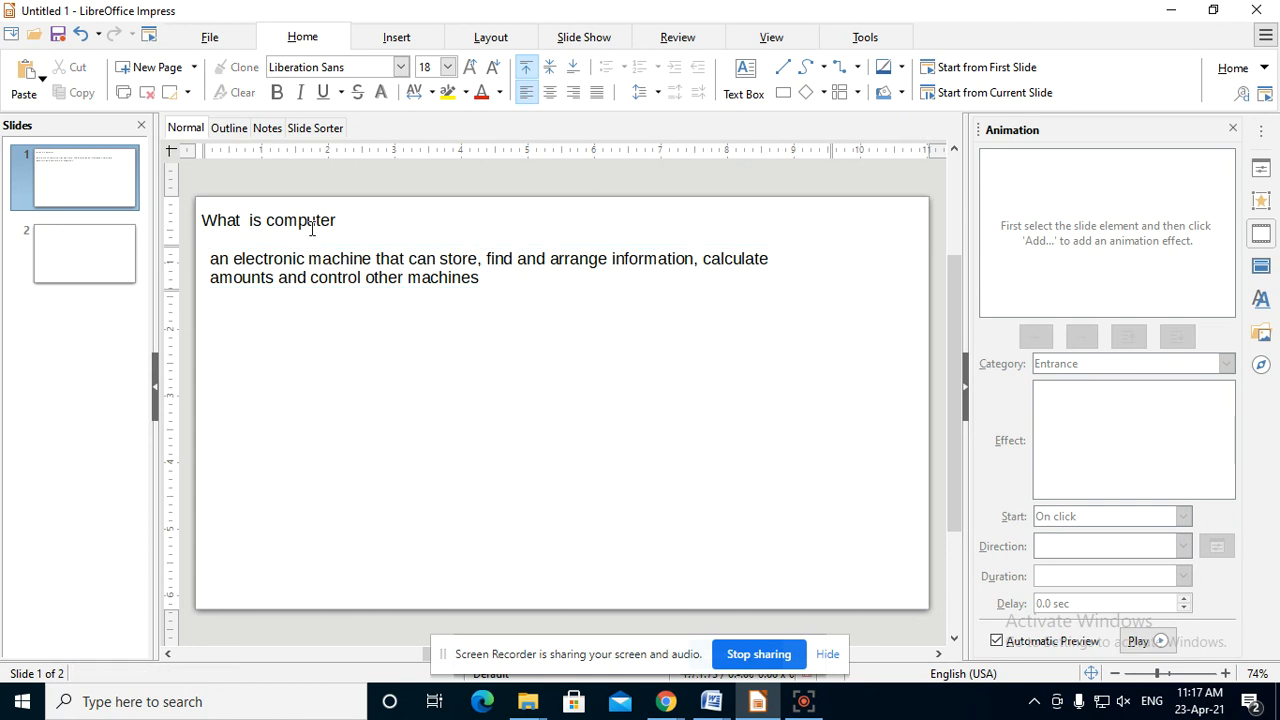
{"action": "left_click", "coordinate": [312, 228]}
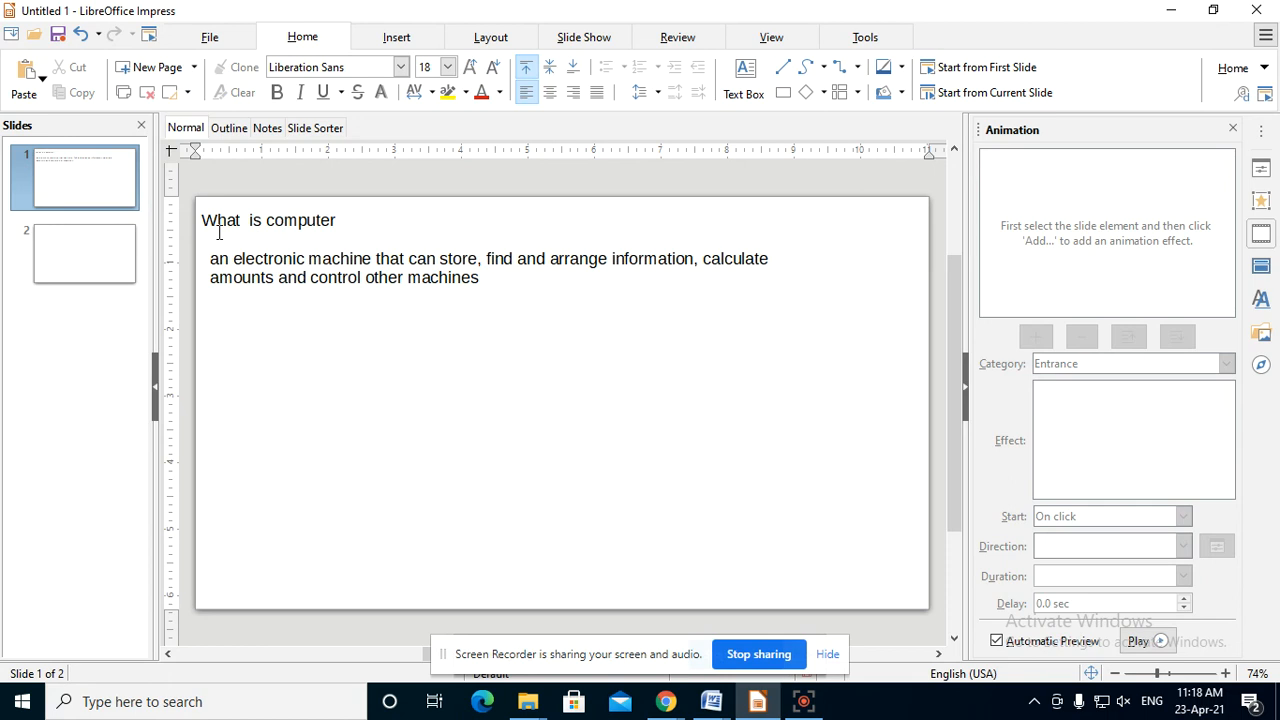
Step: Add an Entrance animation with the Appear effect to the "What is computer" heading frame on slide 1
{"action": "left_click", "coordinate": [287, 223]}
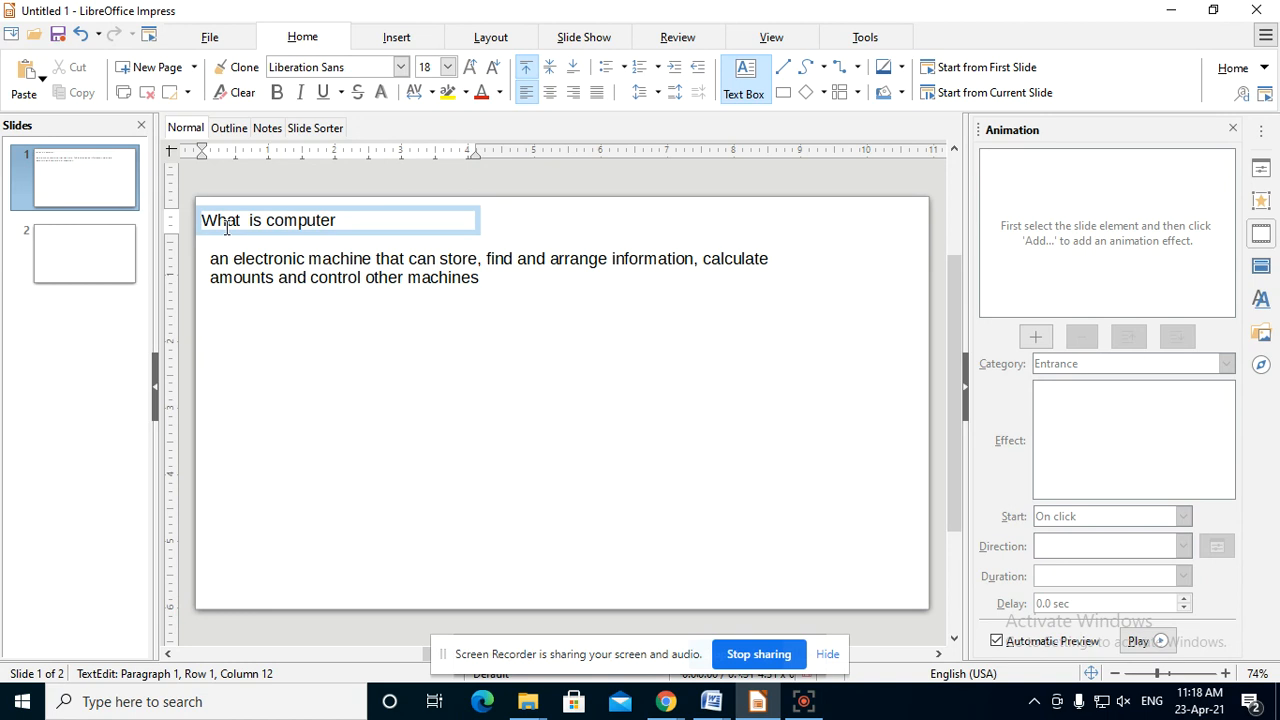
{"action": "left_click", "coordinate": [246, 232]}
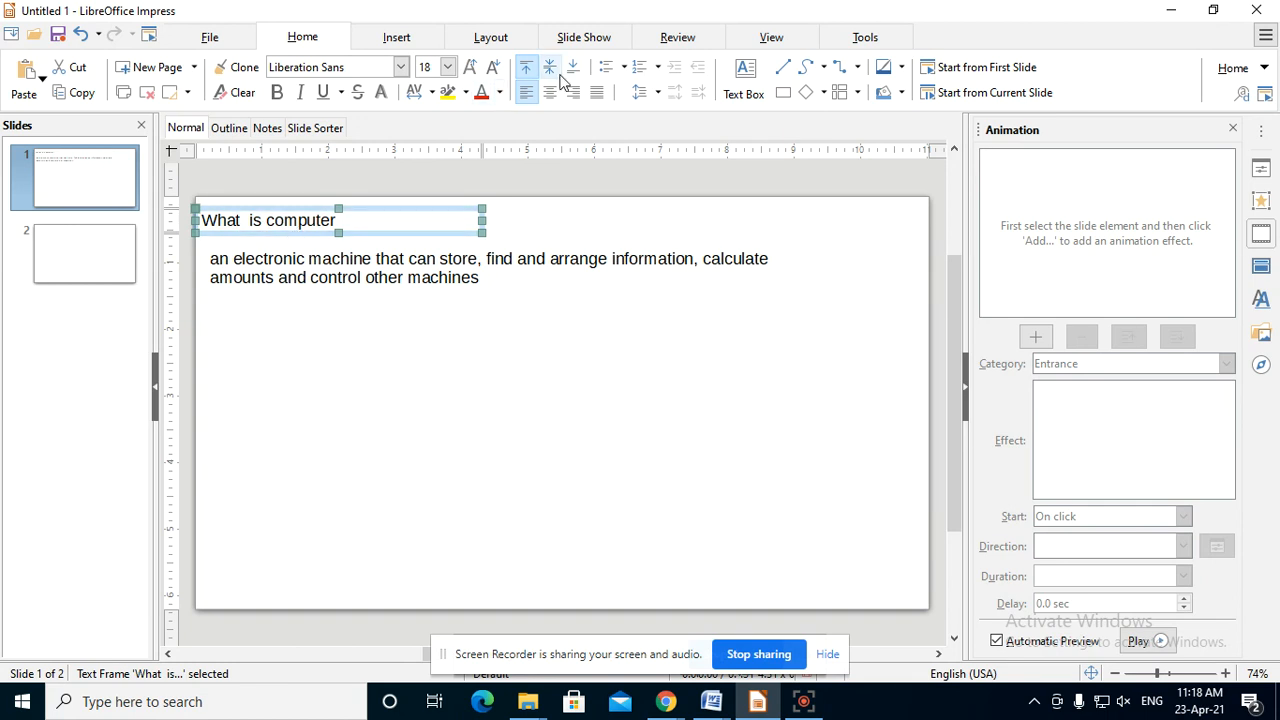
{"action": "left_click", "coordinate": [590, 37]}
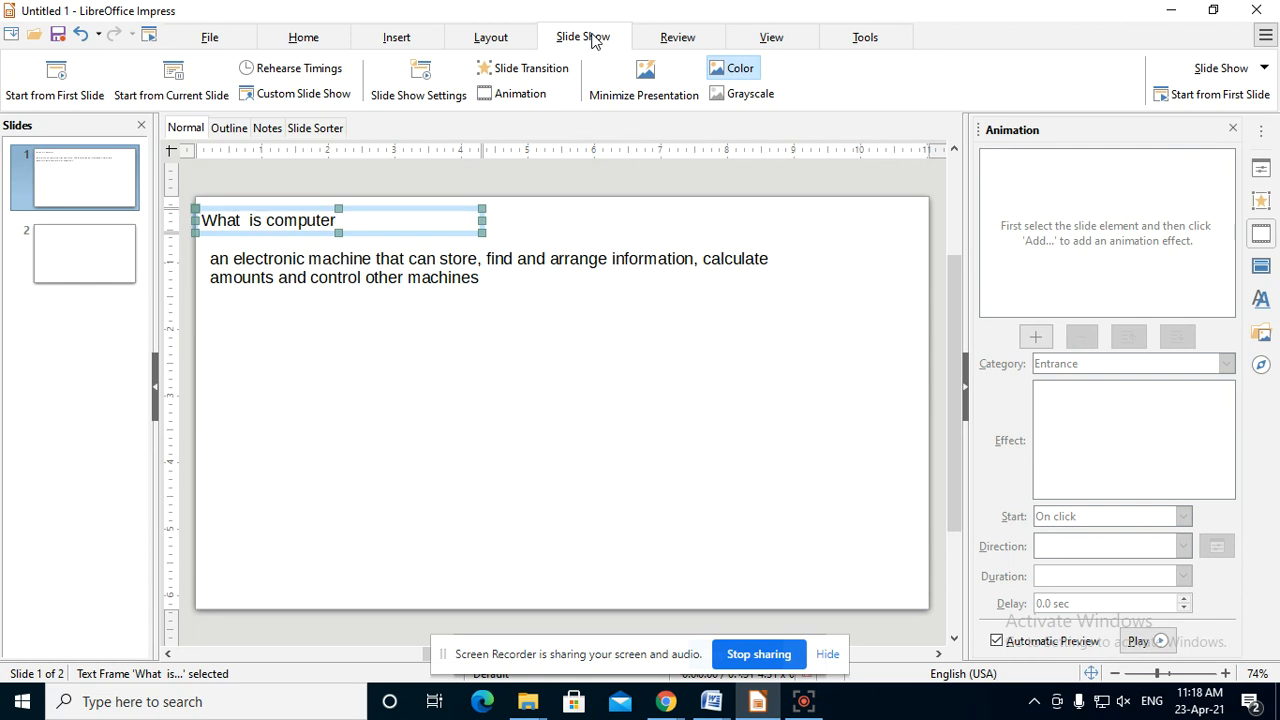
{"action": "left_click", "coordinate": [520, 104]}
{"action": "left_click", "coordinate": [1035, 341]}
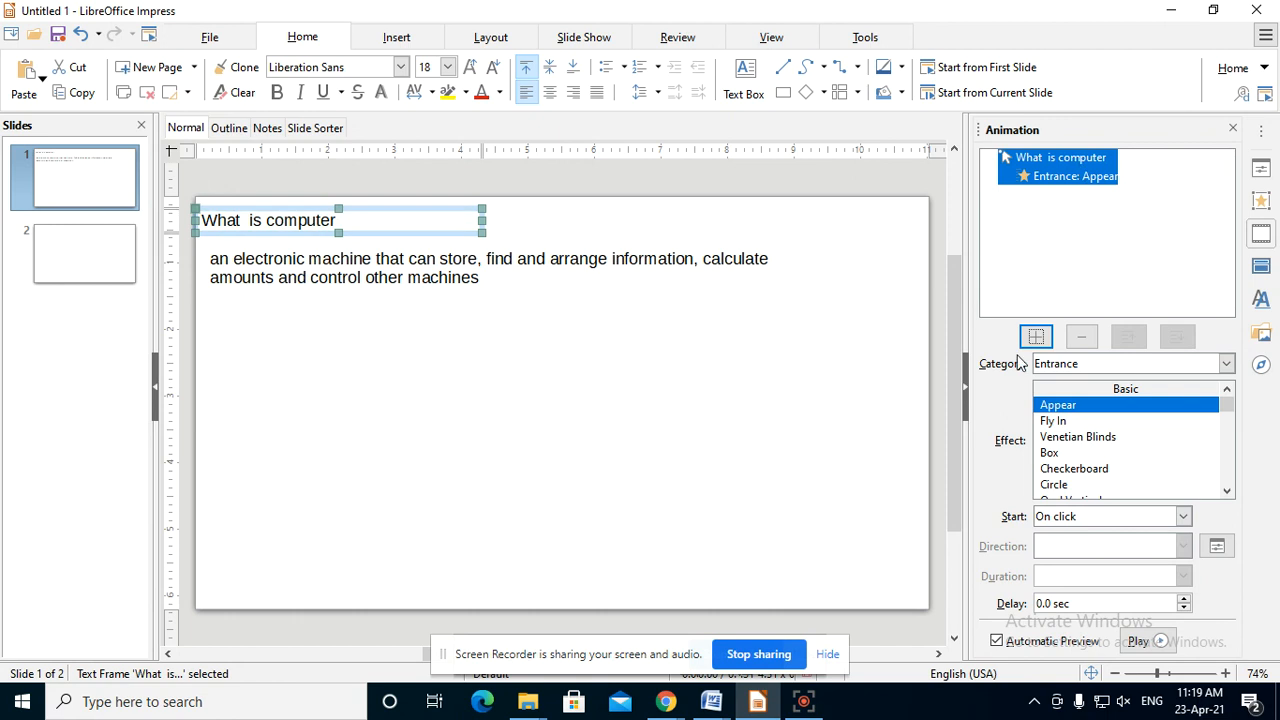
{"action": "left_click", "coordinate": [1190, 363]}
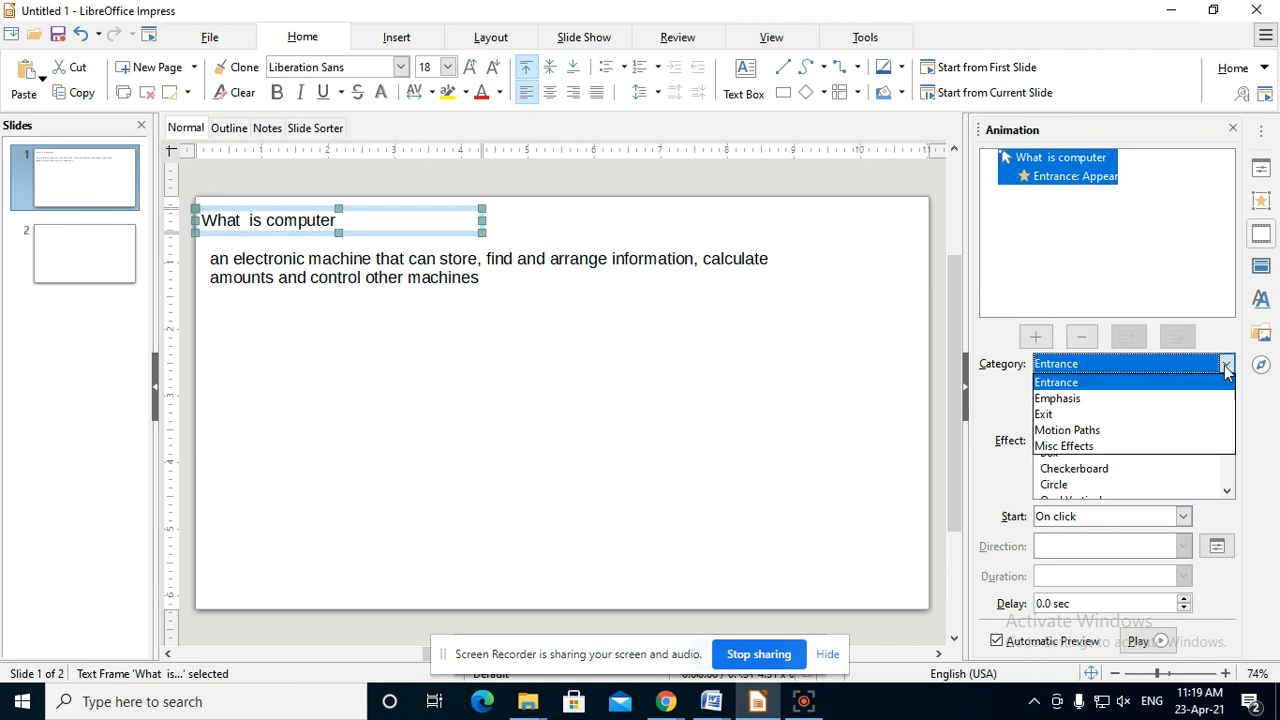
{"action": "left_click", "coordinate": [1050, 388]}
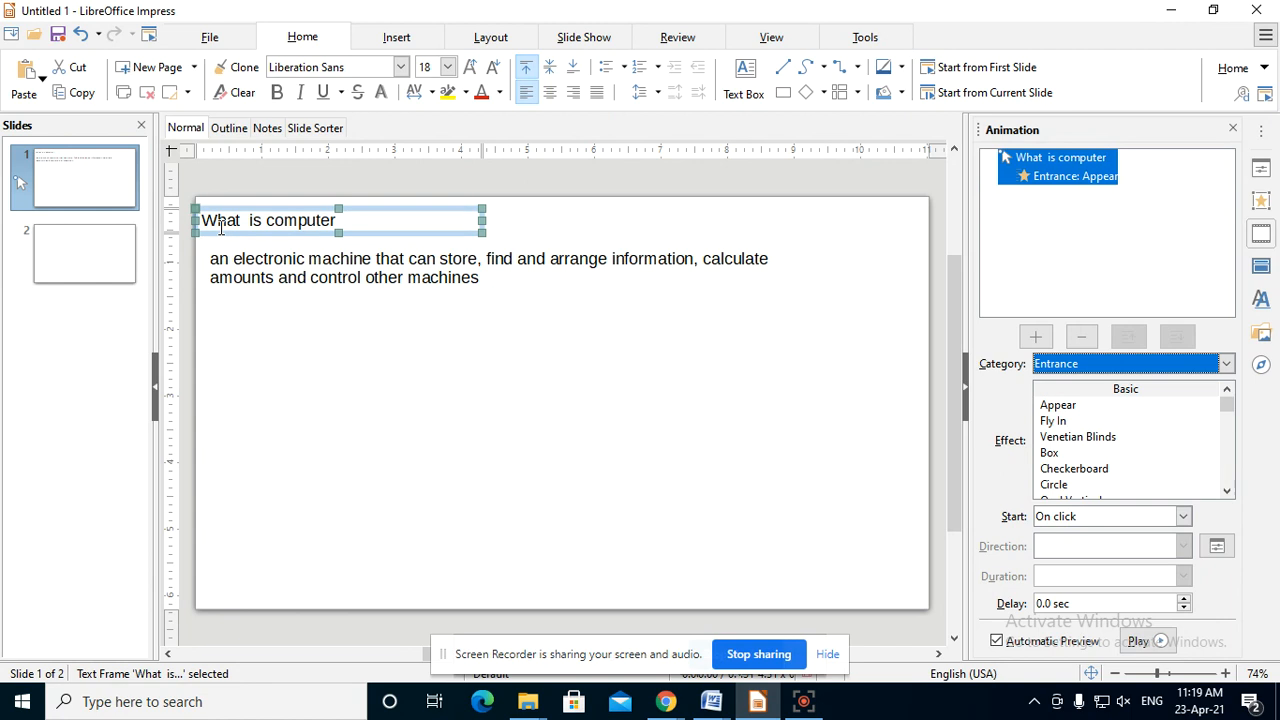
{"action": "left_click", "coordinate": [1060, 410]}
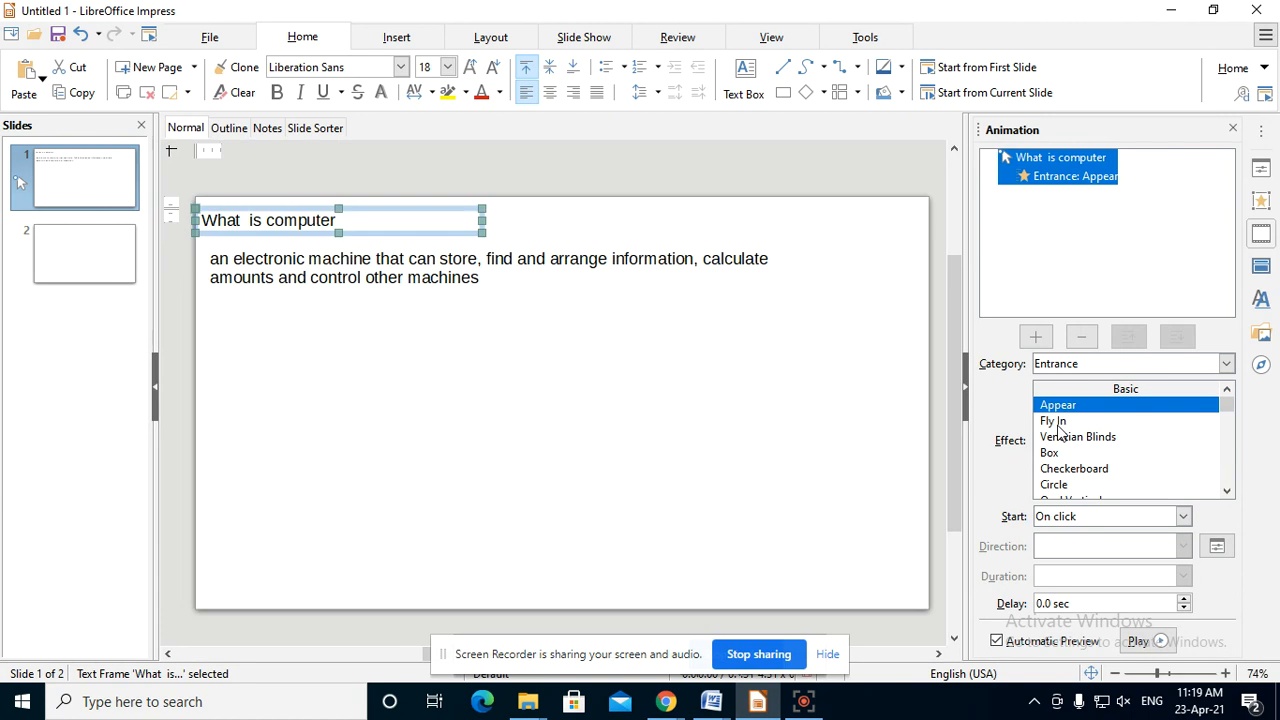
Step: Try the Fly In, Box and Checkerboard entrance effects on the heading and settle on Circle
{"action": "left_click", "coordinate": [1058, 422]}
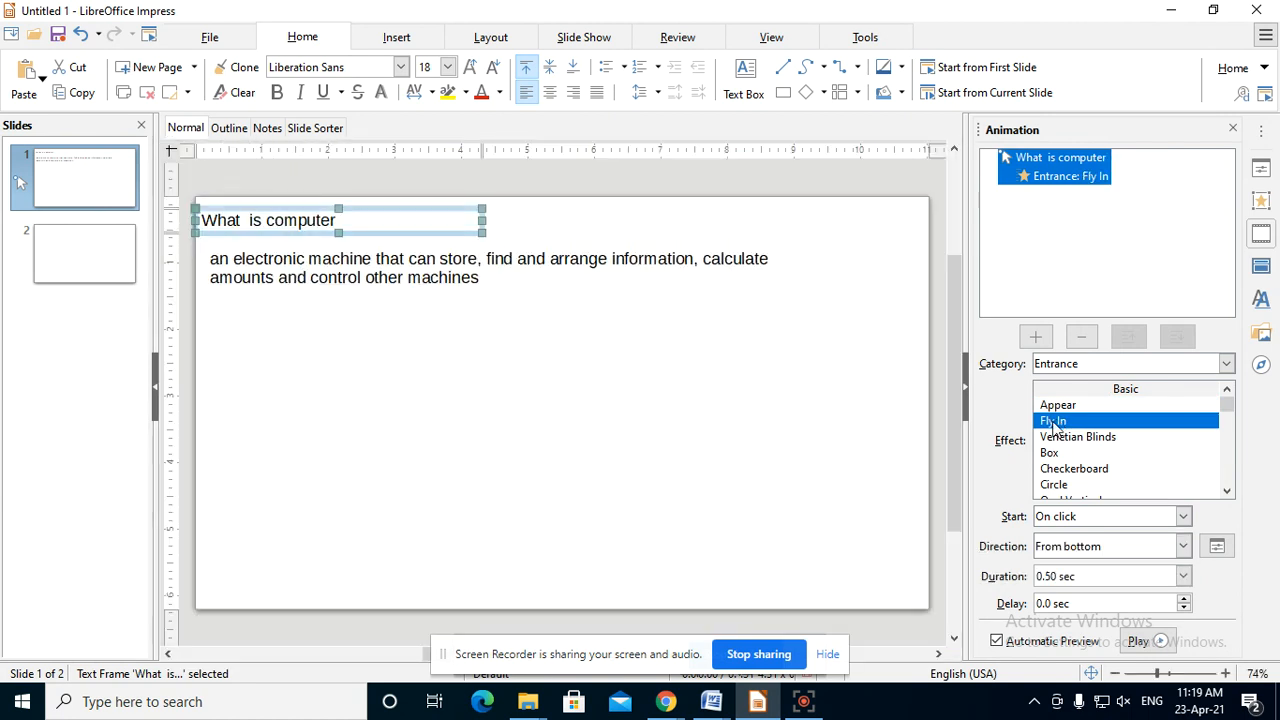
{"action": "left_click", "coordinate": [1053, 424]}
{"action": "left_click", "coordinate": [1050, 453]}
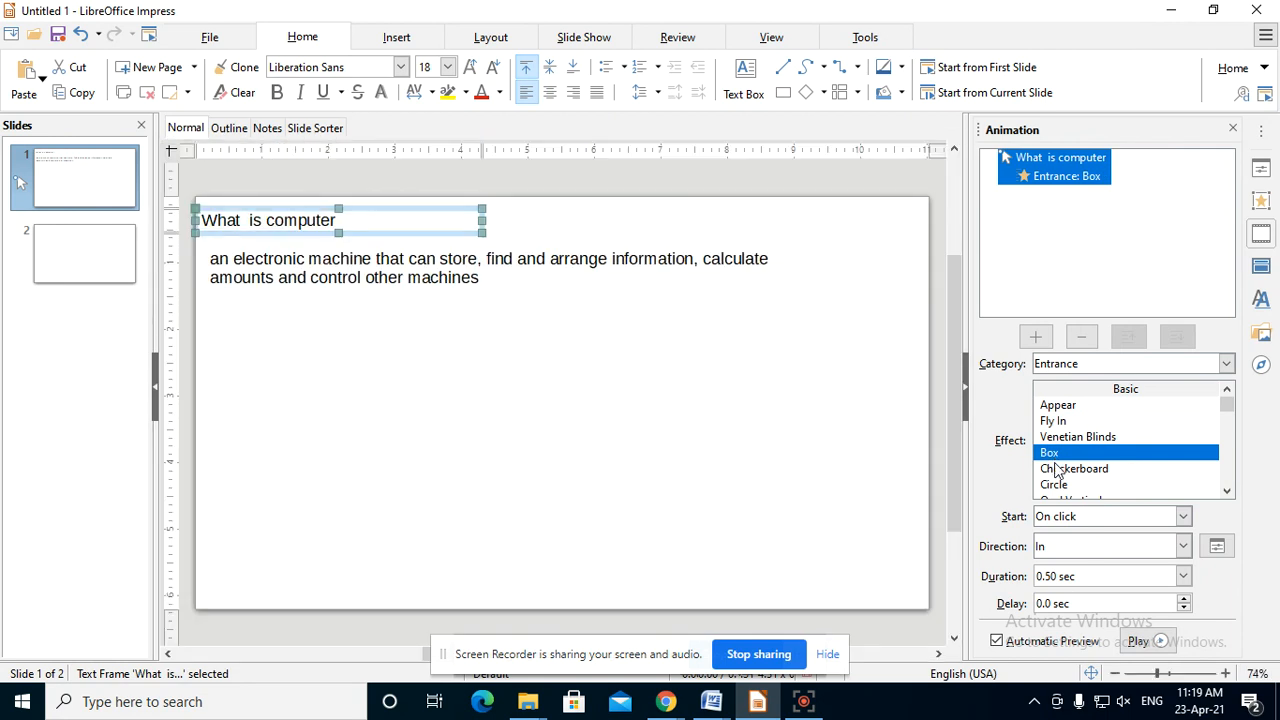
{"action": "left_click", "coordinate": [1057, 475]}
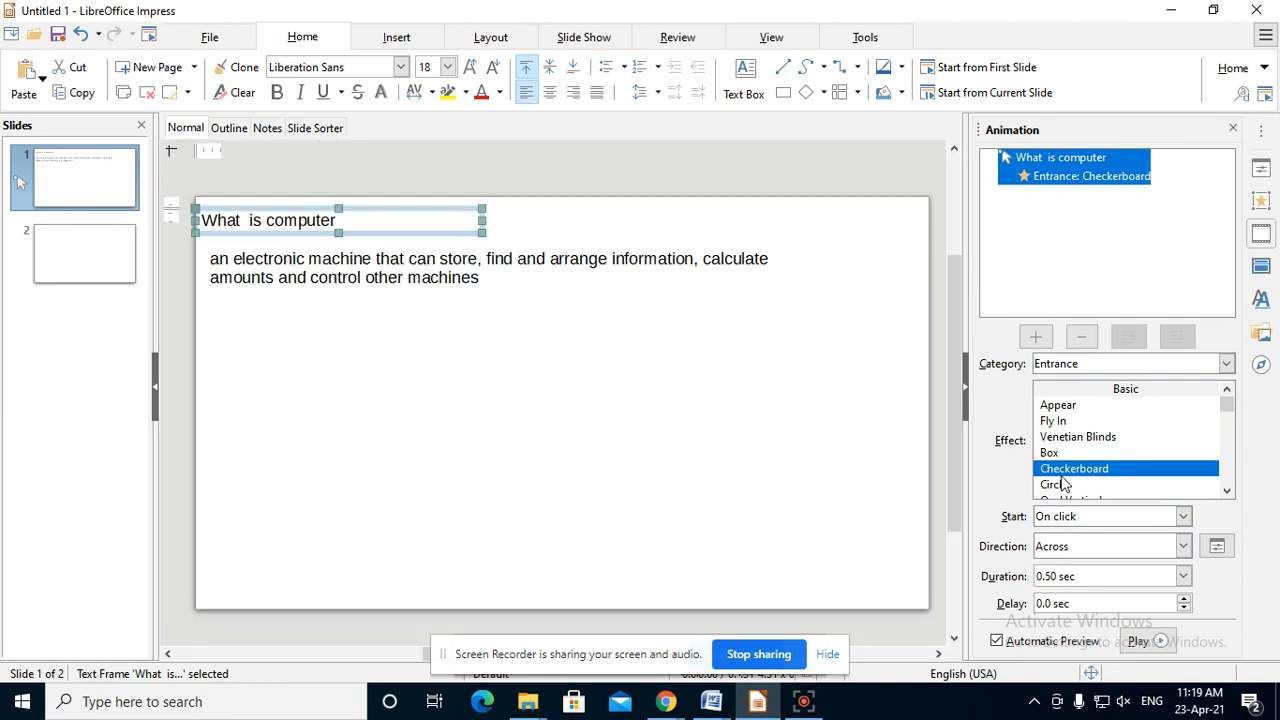
{"action": "left_click", "coordinate": [1058, 486]}
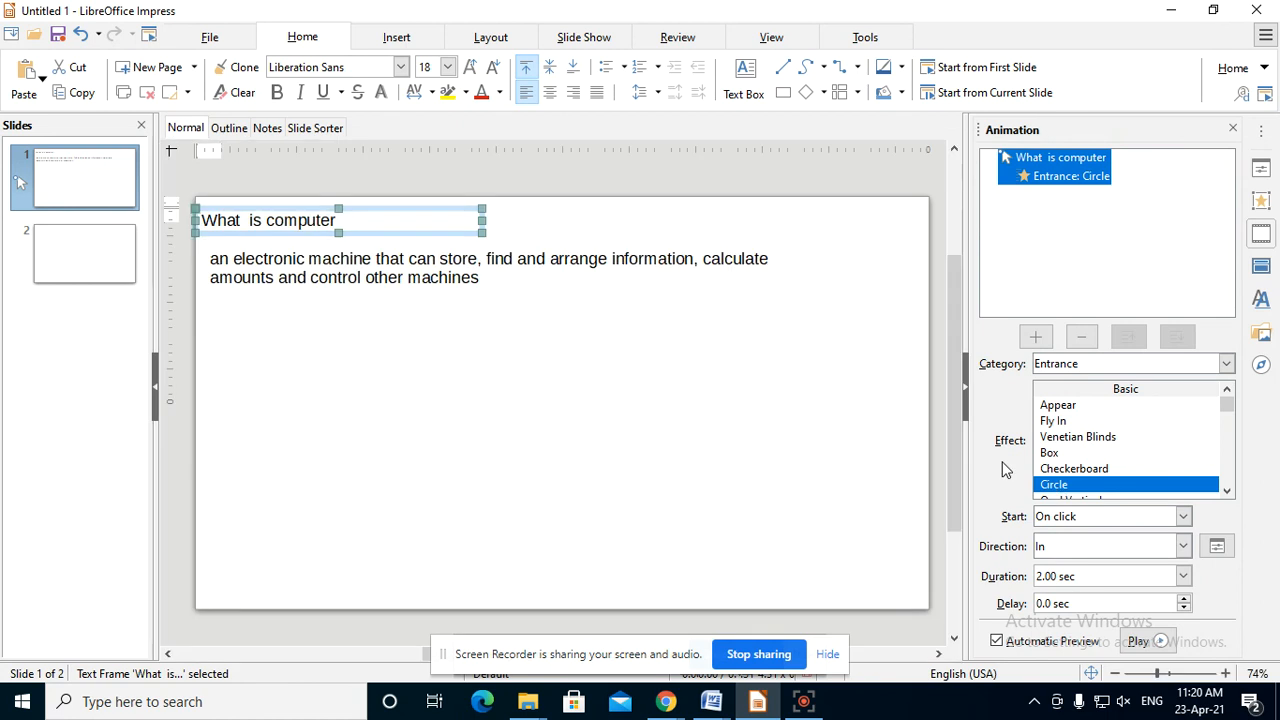
{"action": "left_click", "coordinate": [1061, 487]}
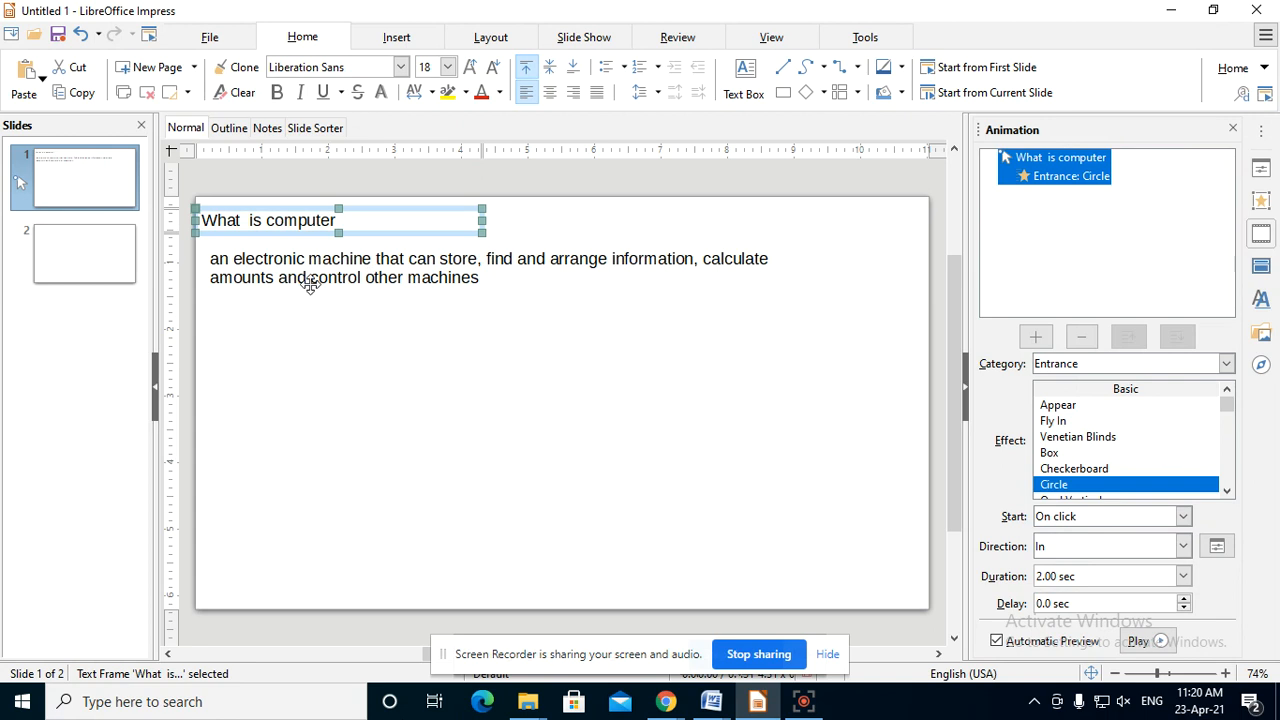
Step: Add an Entrance animation to the definition text frame below the heading
{"action": "left_click", "coordinate": [386, 261]}
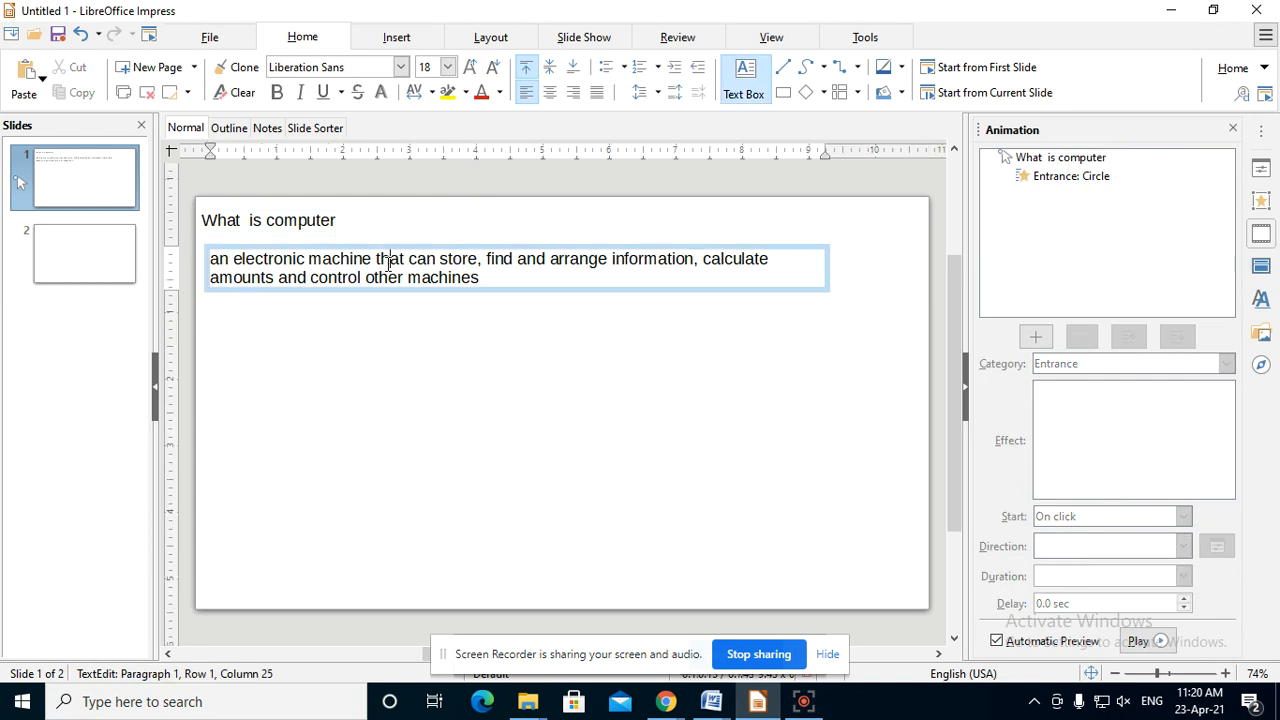
{"action": "left_click", "coordinate": [371, 291]}
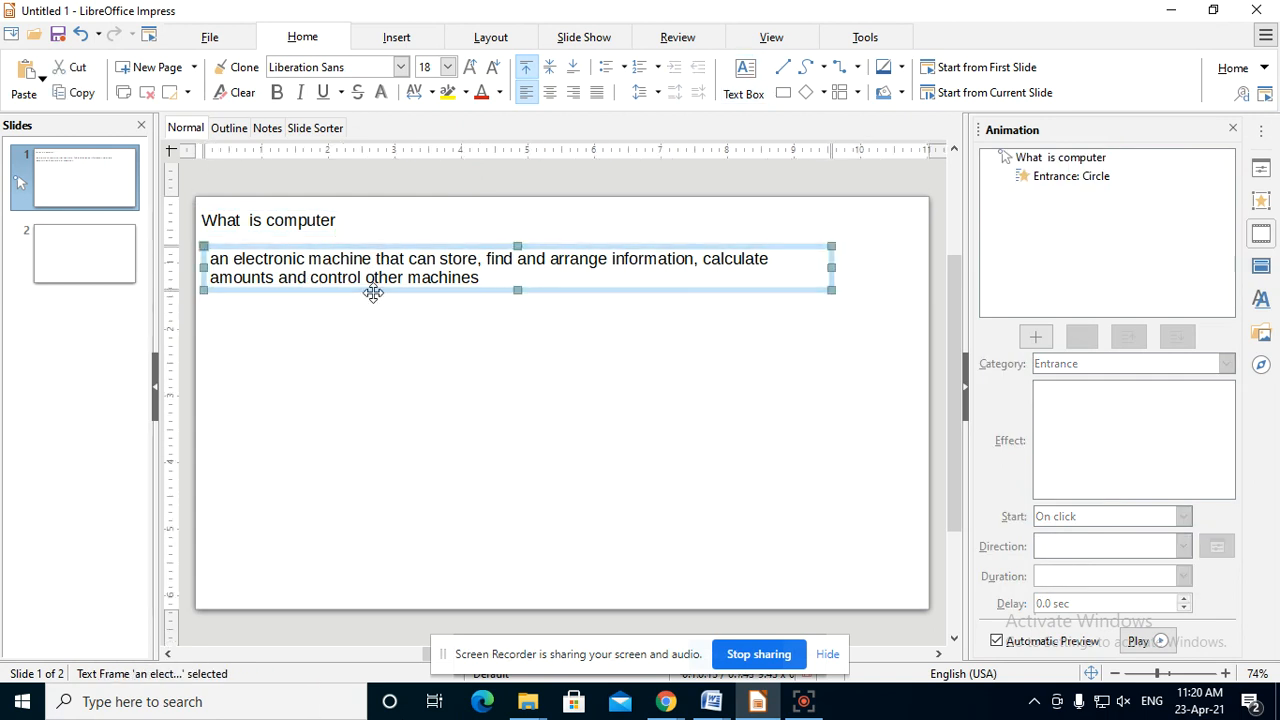
{"action": "left_click", "coordinate": [1037, 337]}
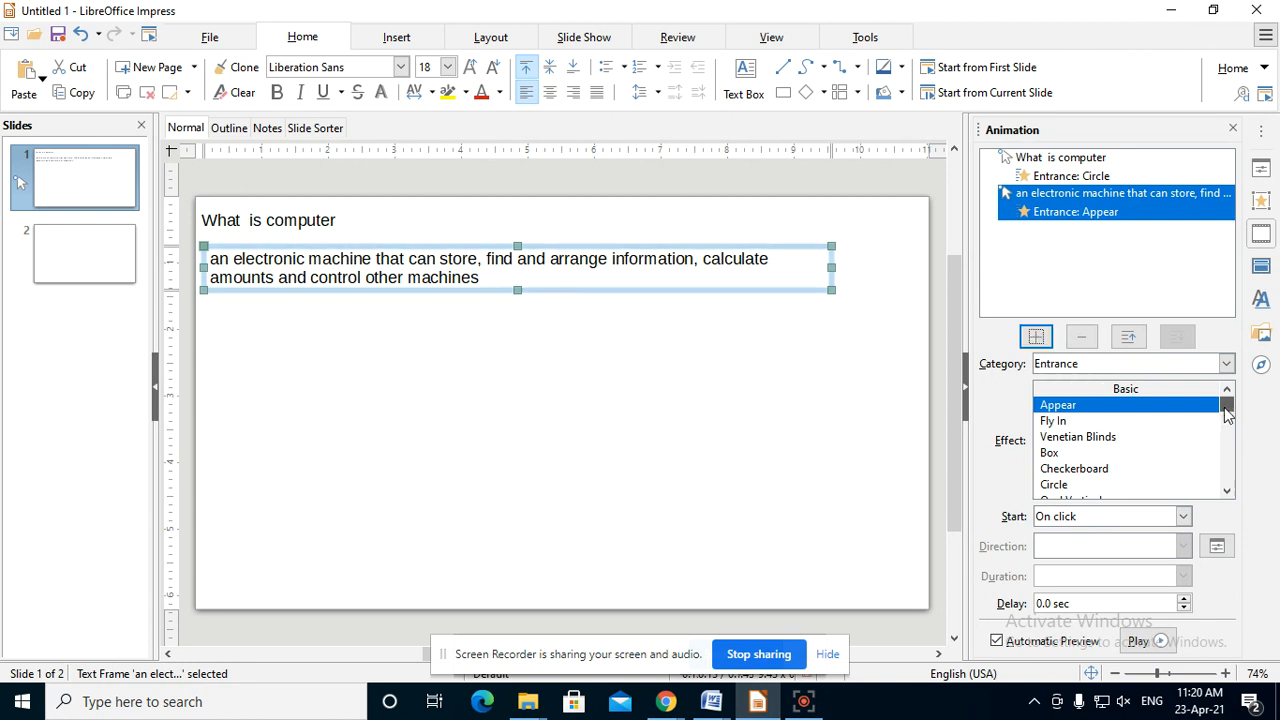
Step: Try the Dissolve In, Random Bars and Wipe entrance effects on the definition frame and settle on Fade in and Swivel
{"action": "scroll", "coordinate": [1227, 415], "scroll_direction": "down", "scroll_amount": 2}
{"action": "left_click", "coordinate": [1069, 443]}
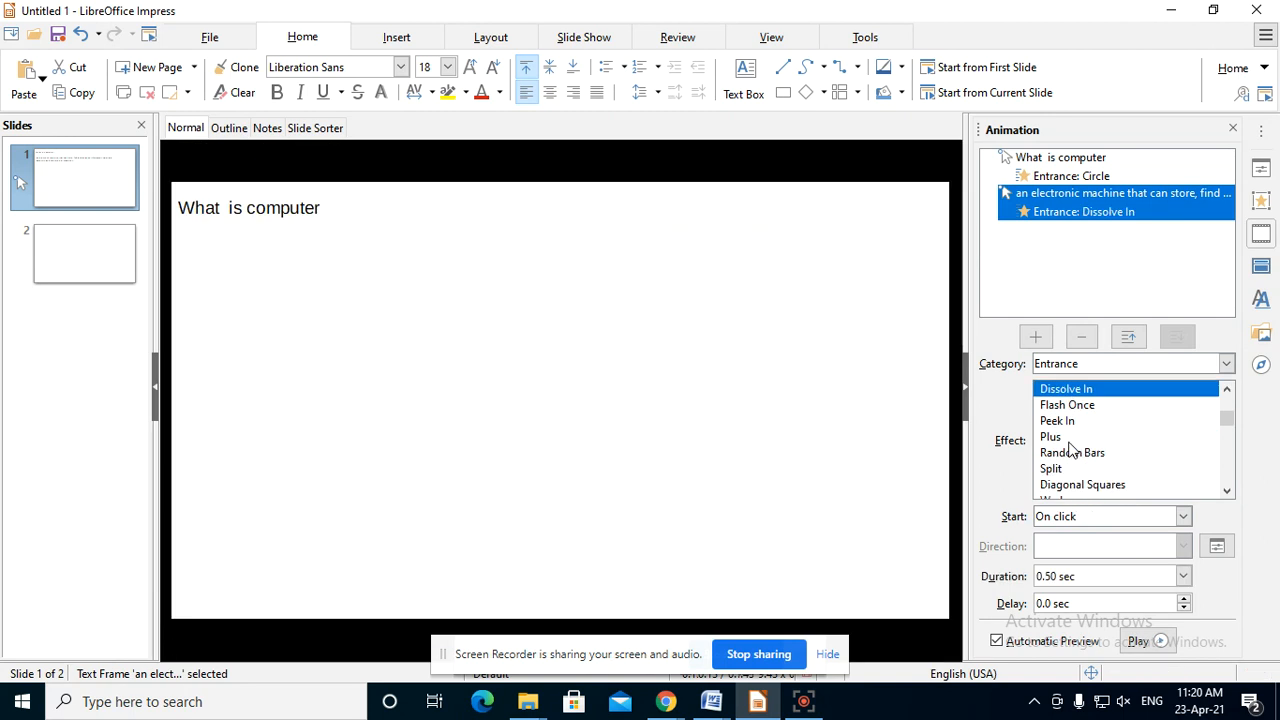
{"action": "left_click", "coordinate": [1072, 455]}
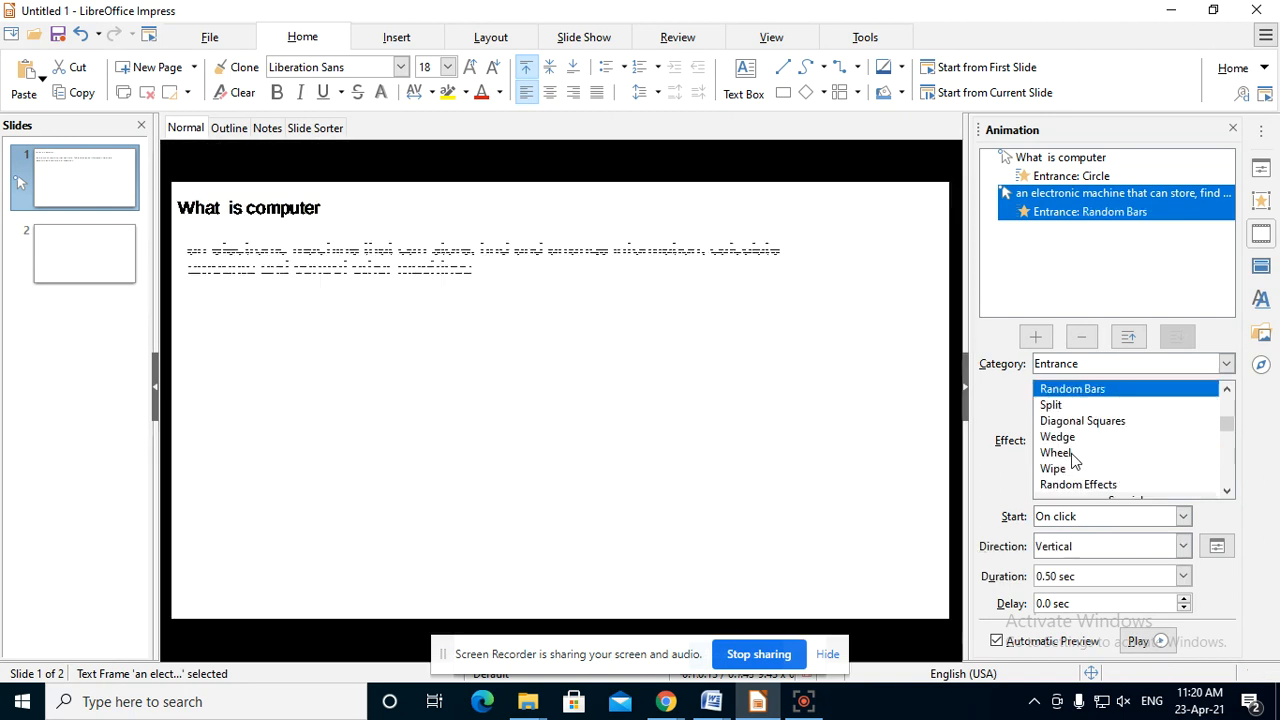
{"action": "left_click", "coordinate": [1064, 469]}
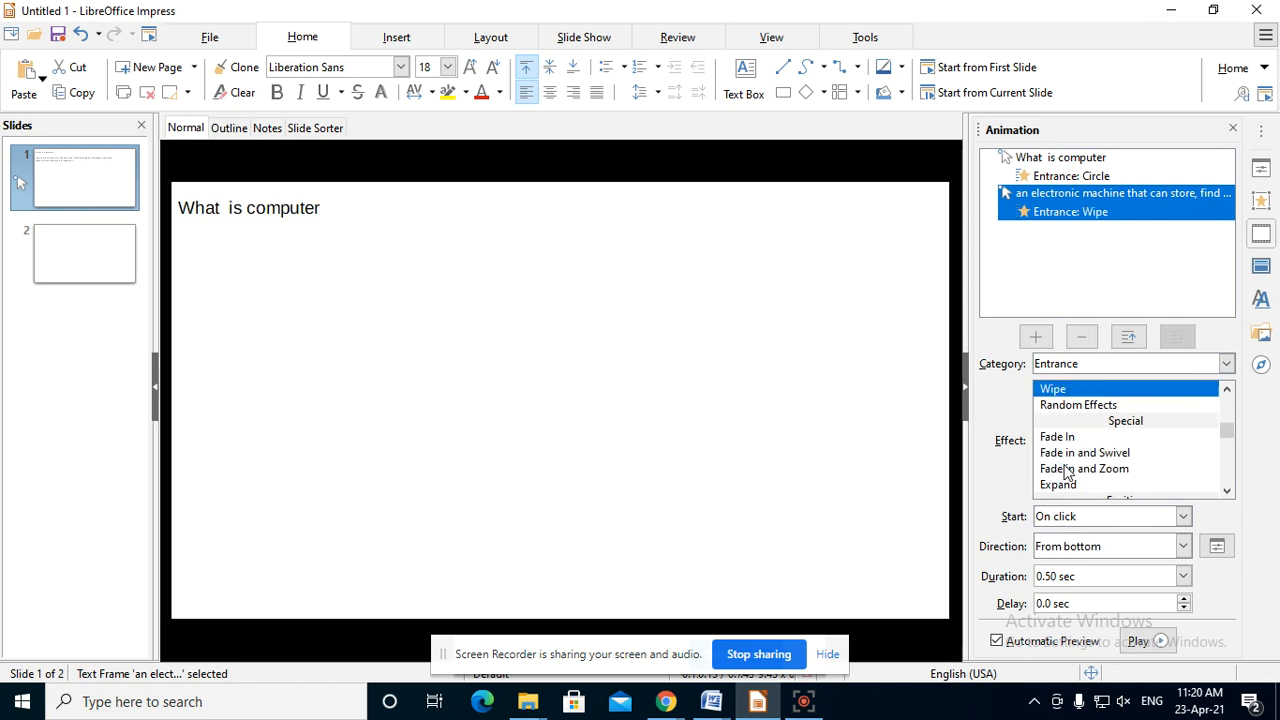
{"action": "left_click", "coordinate": [1064, 454]}
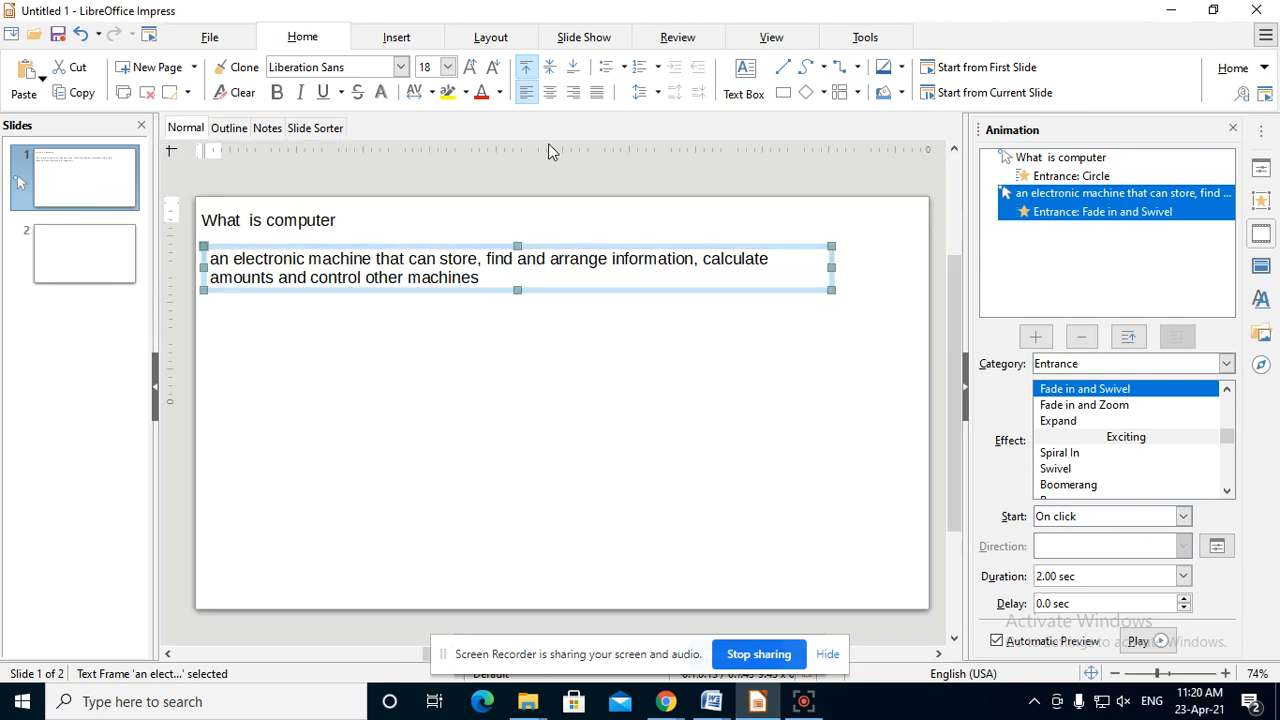
{"action": "left_click", "coordinate": [1050, 443]}
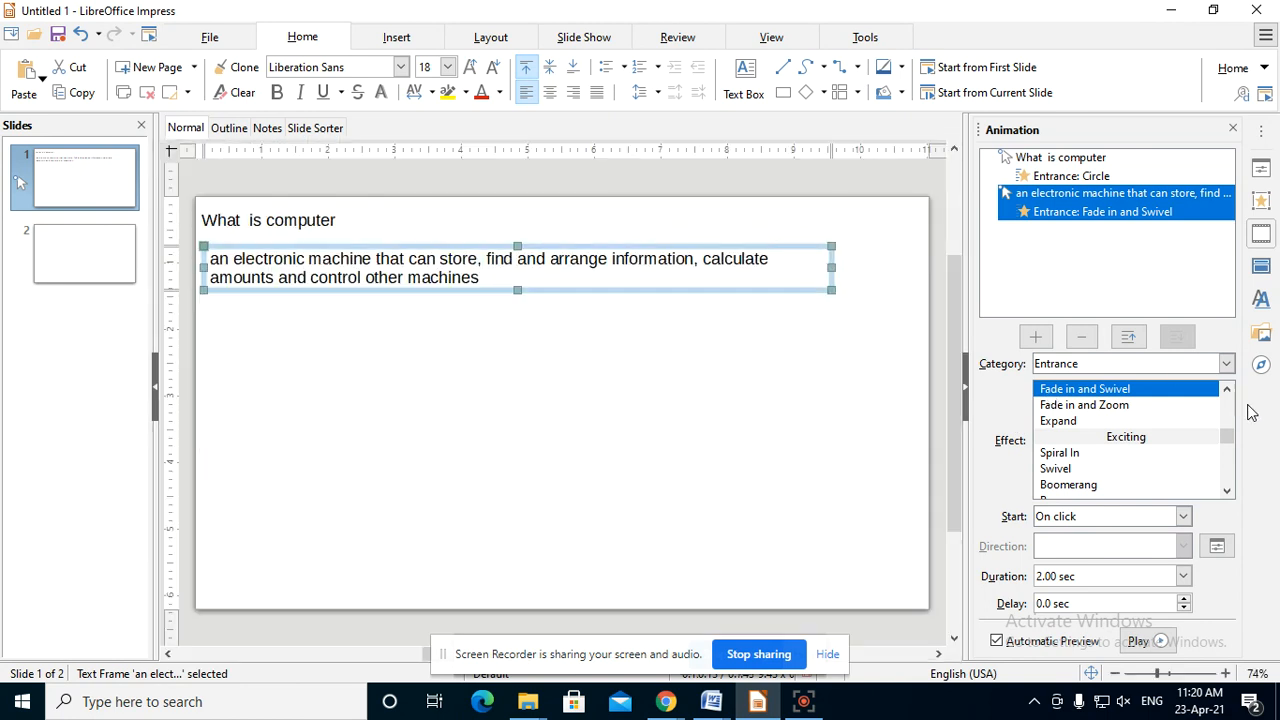
{"action": "left_click", "coordinate": [614, 374]}
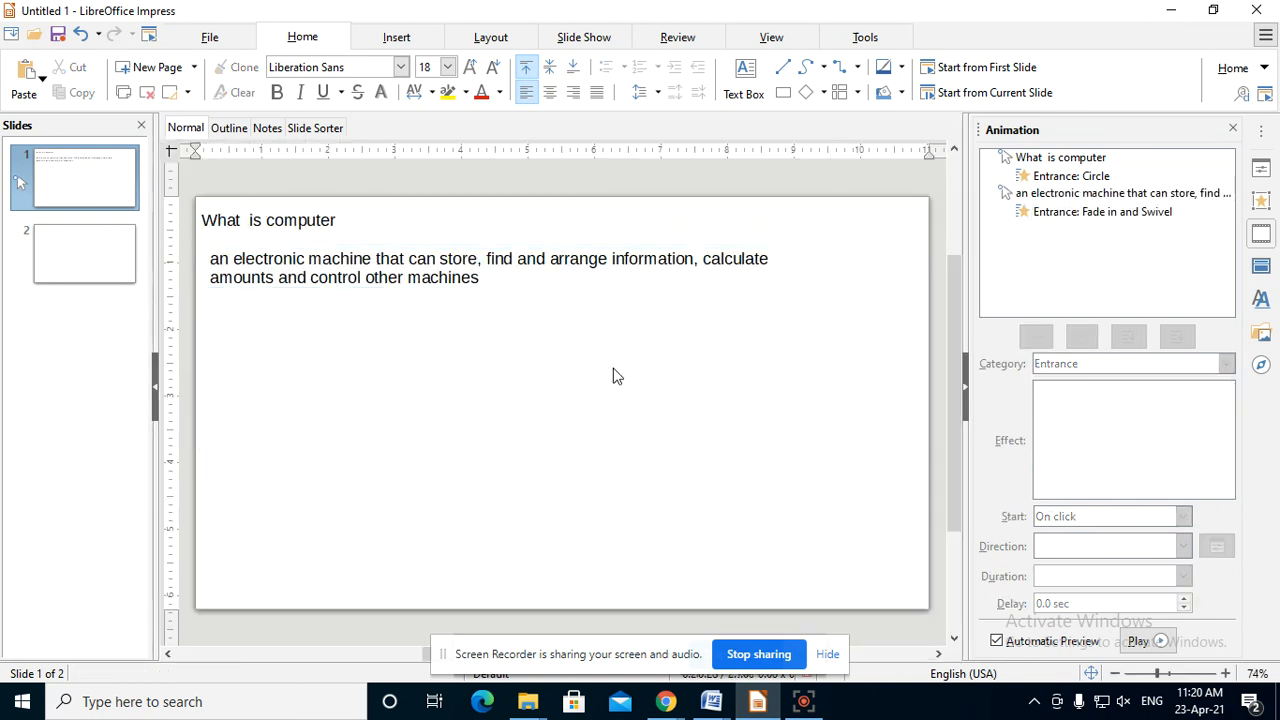
{"action": "left_click", "coordinate": [254, 228]}
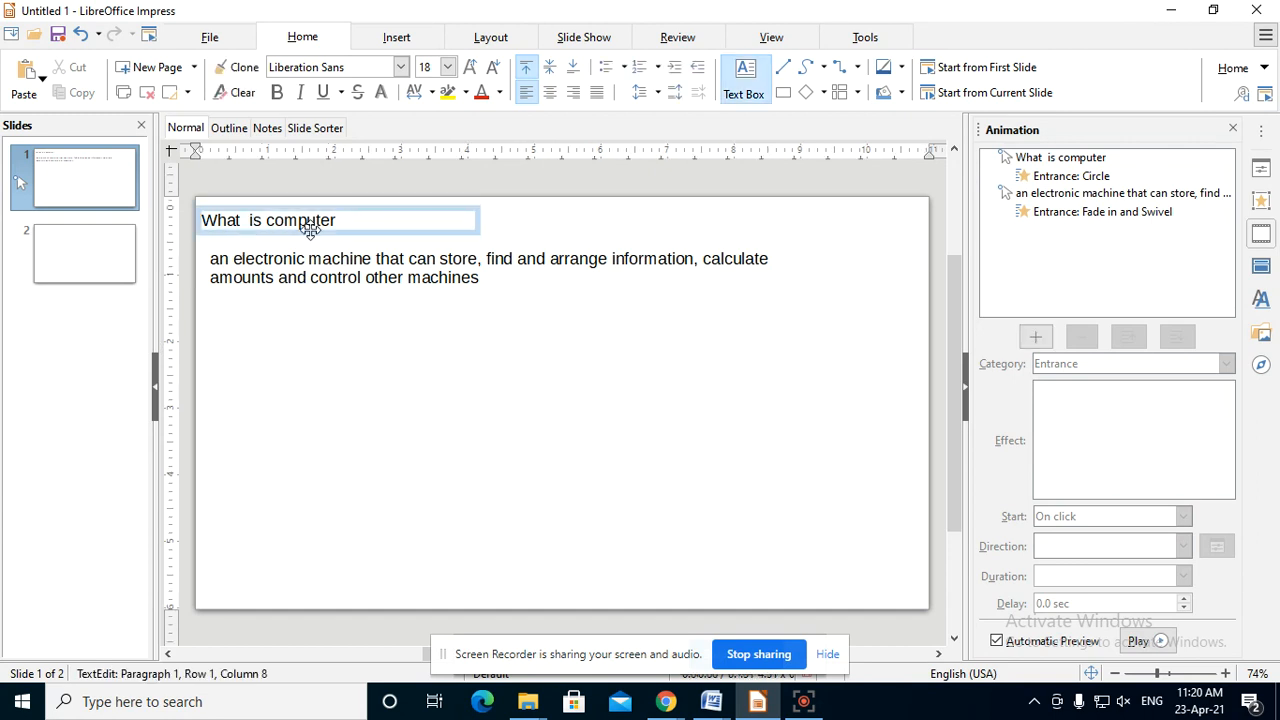
{"action": "key", "text": "Escape"}
{"action": "key", "text": "Tab"}
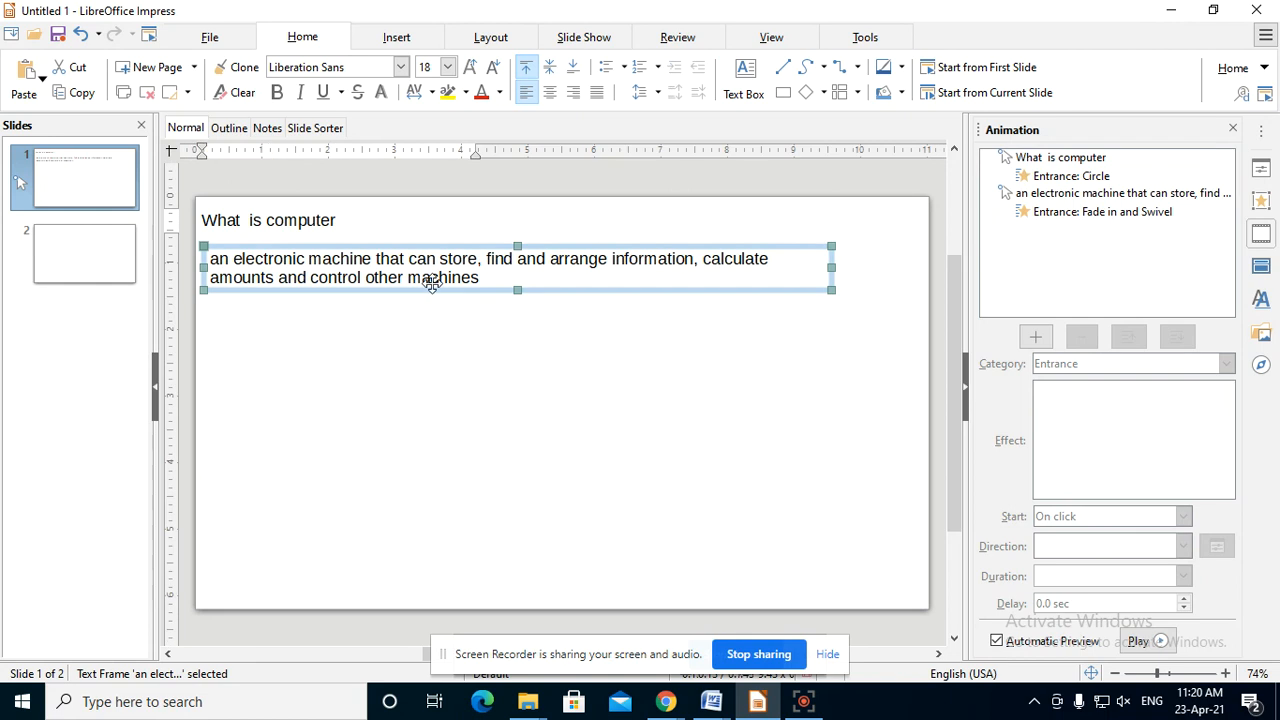
{"action": "left_click", "coordinate": [437, 345]}
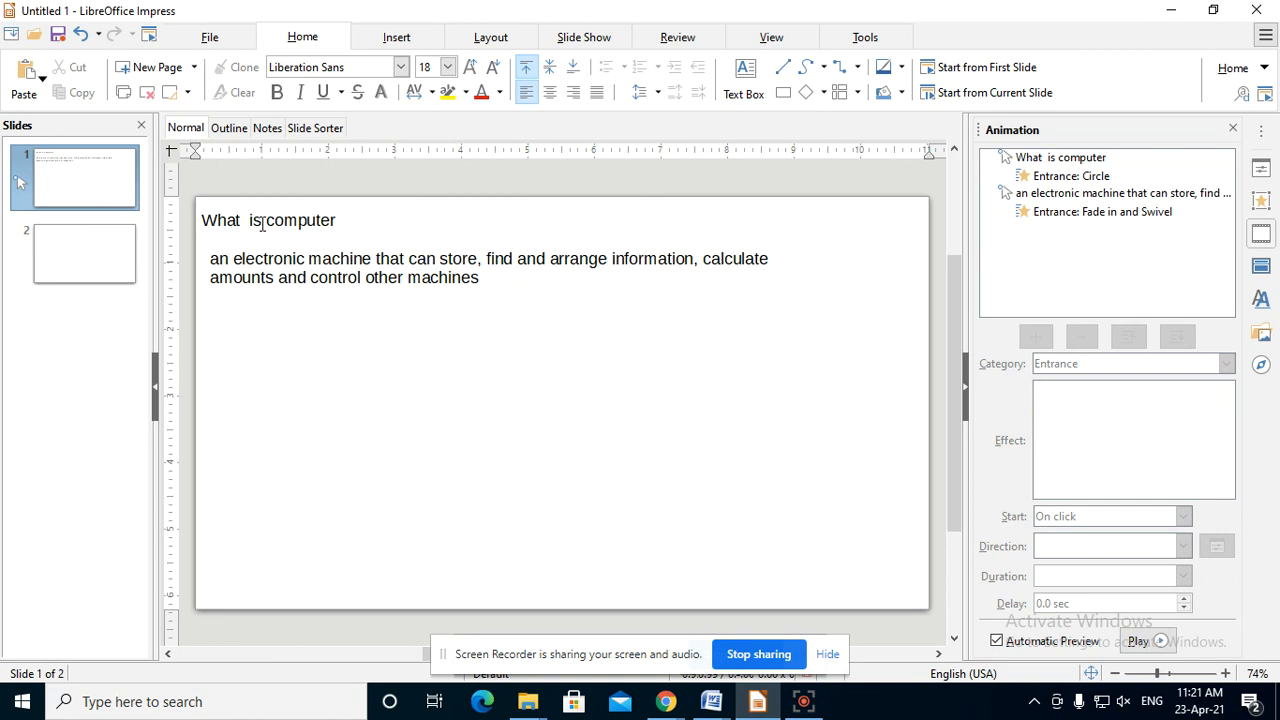
Step: Review the heading's Circle entrance animation in the slide's animation list and select the definition text frame
{"action": "left_click", "coordinate": [324, 220]}
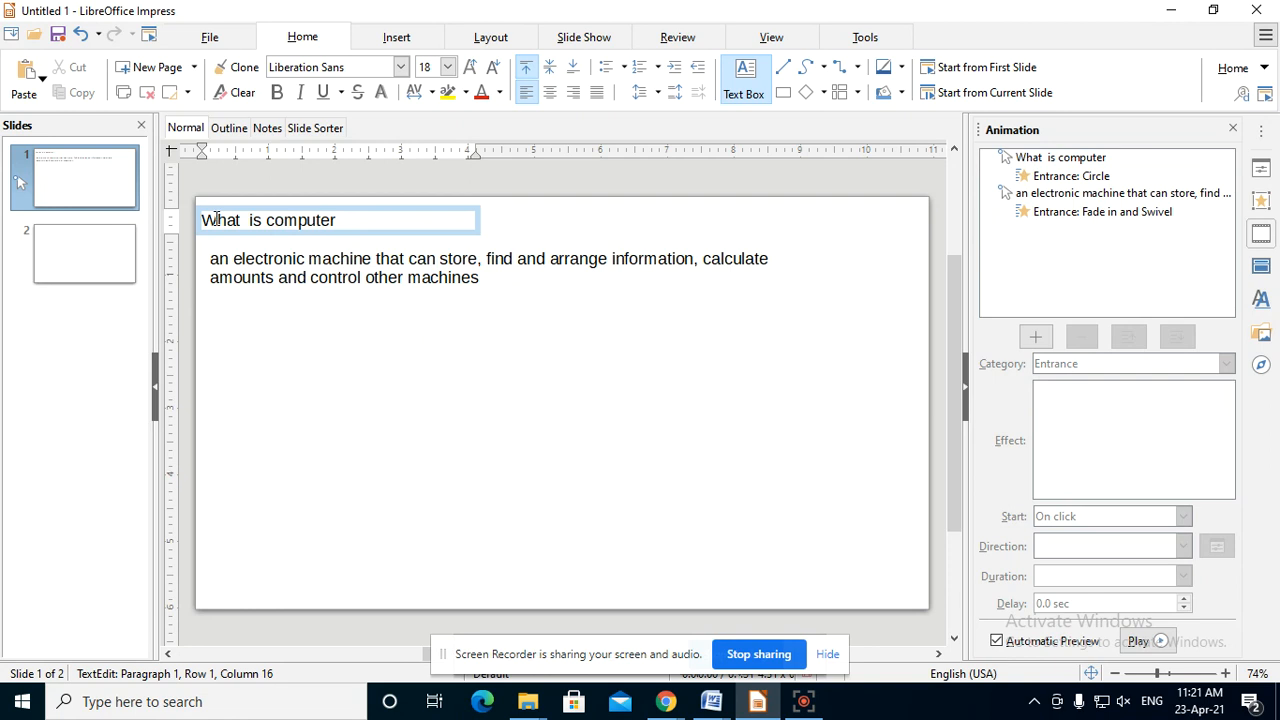
{"action": "left_click", "coordinate": [301, 230]}
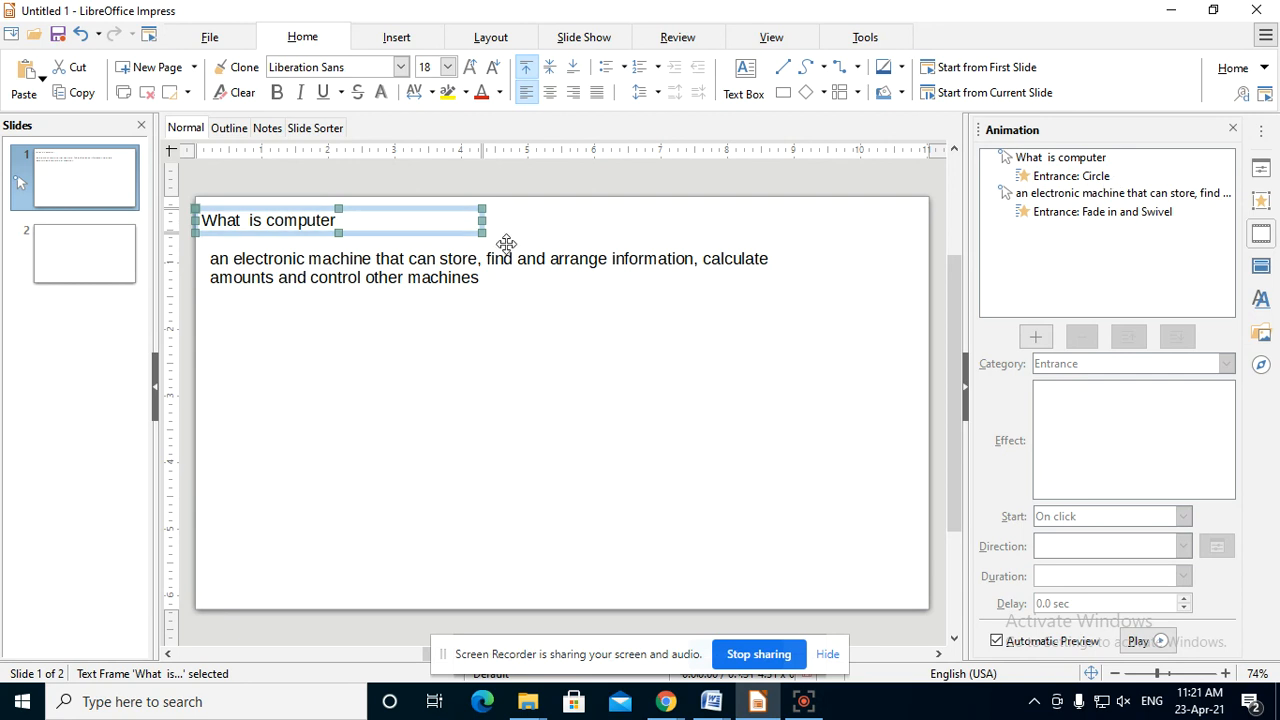
{"action": "left_click", "coordinate": [383, 234]}
{"action": "left_click", "coordinate": [383, 234]}
{"action": "left_click", "coordinate": [1052, 177]}
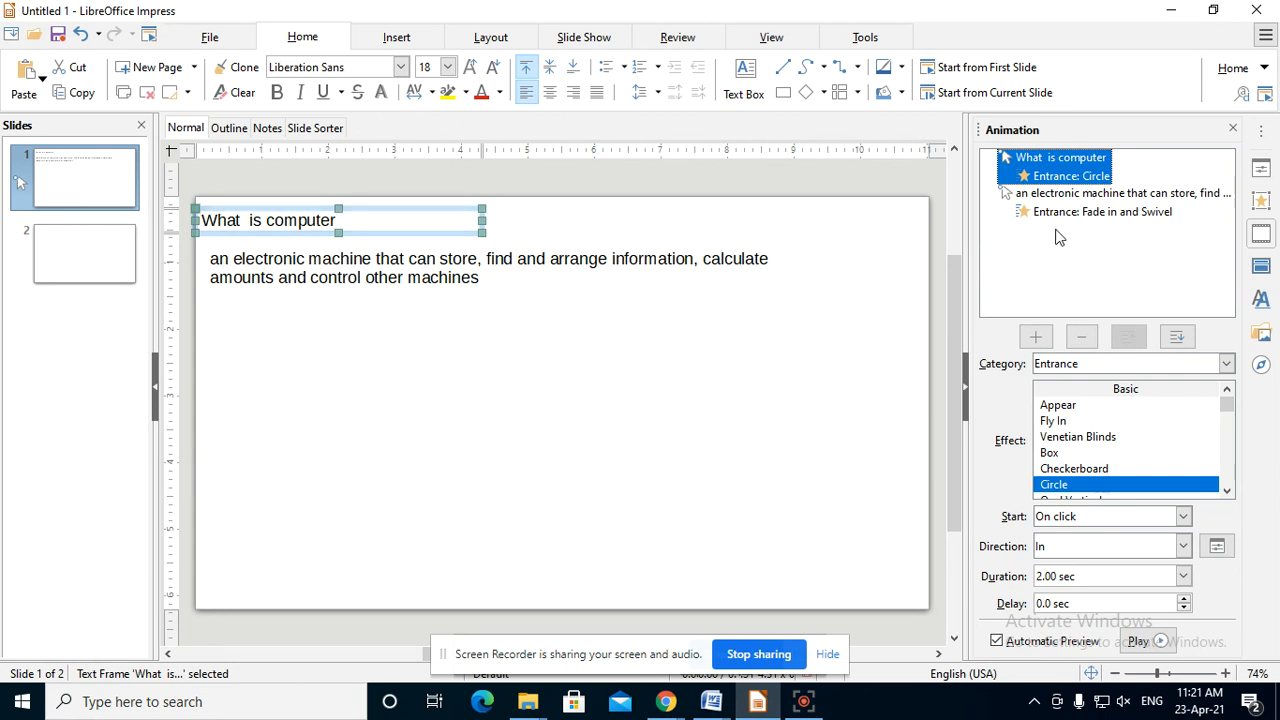
{"action": "left_click", "coordinate": [328, 281]}
{"action": "left_click", "coordinate": [343, 289]}
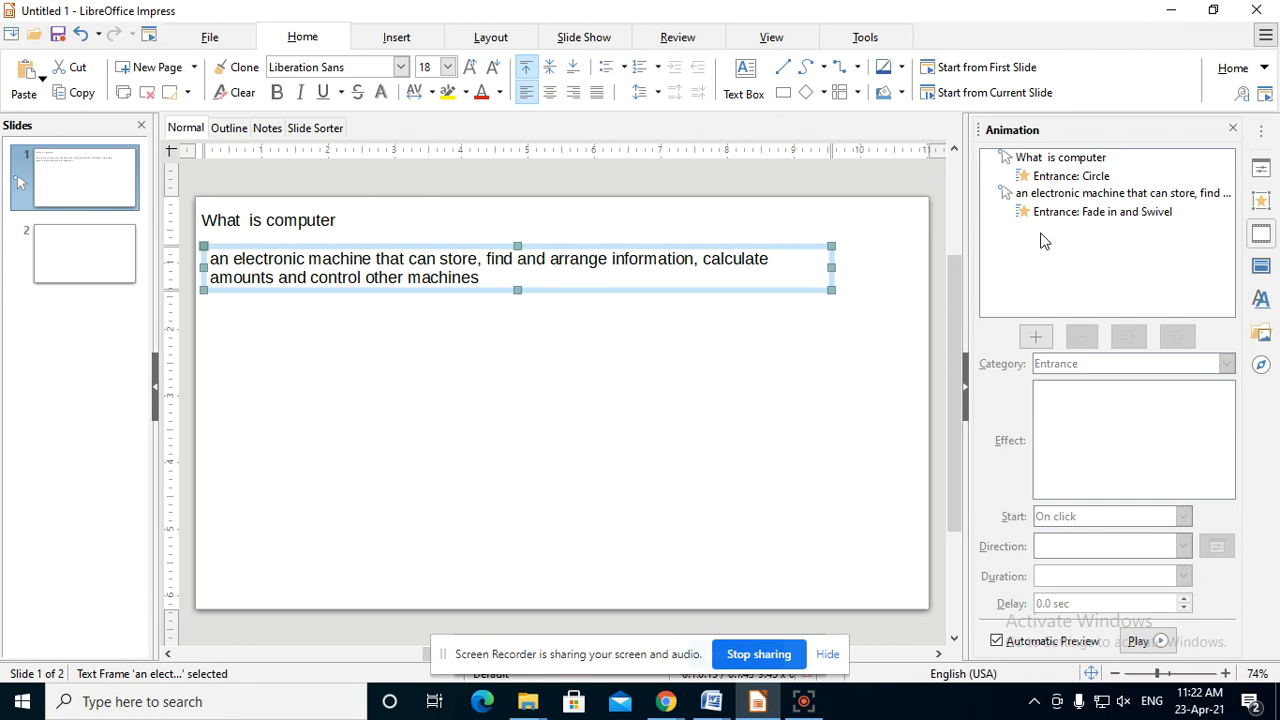
Step: Examine the heading's Circle entrance entry in the animation list, checking the heading and definition frames in turn
{"action": "left_click", "coordinate": [330, 219]}
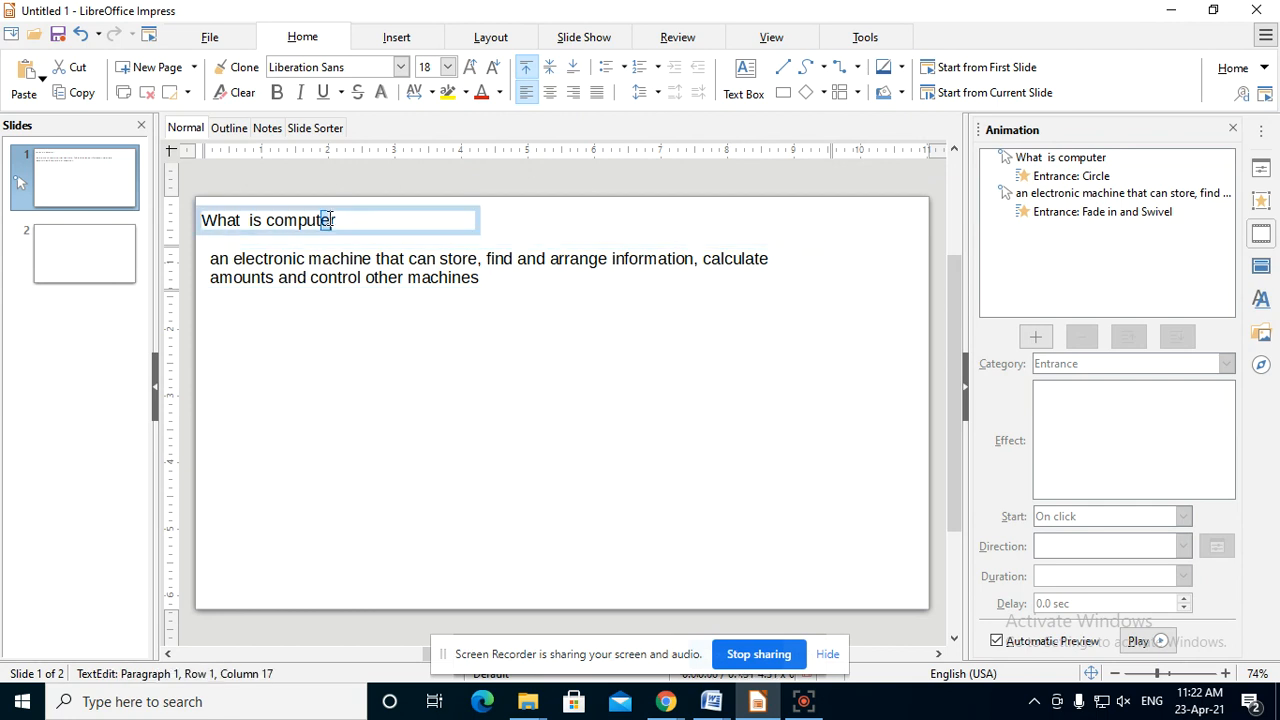
{"action": "left_click", "coordinate": [351, 230]}
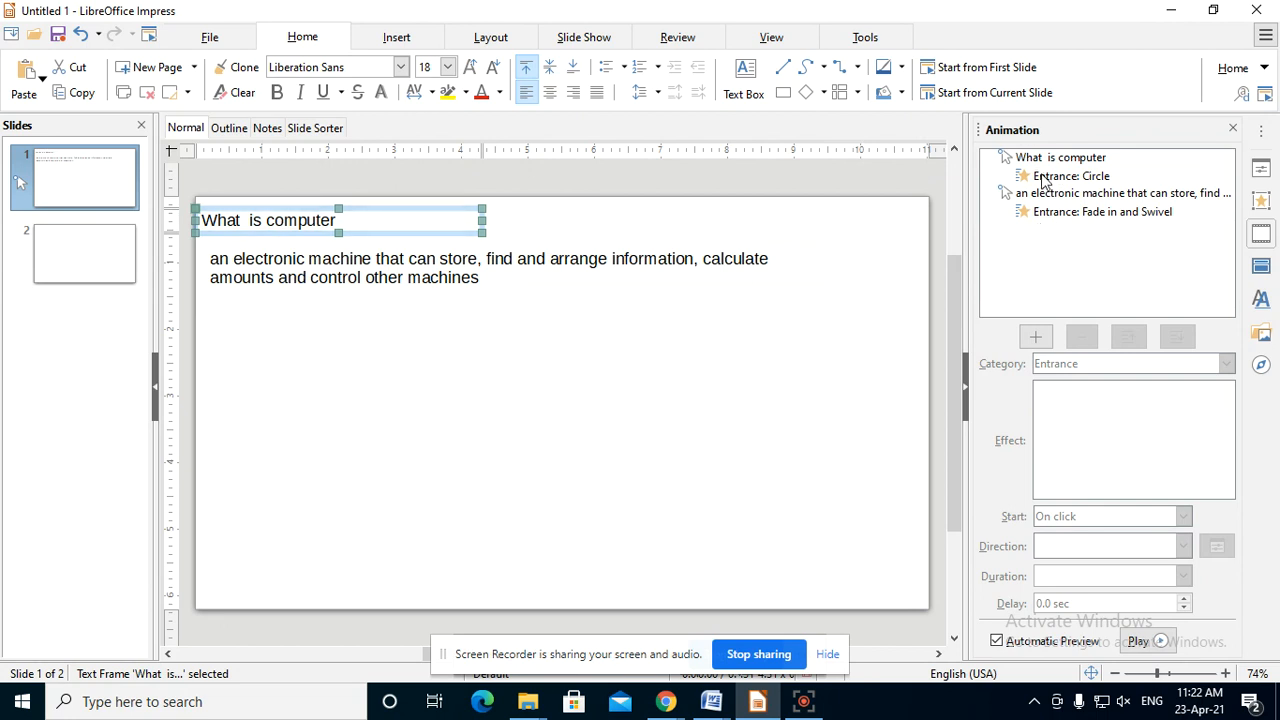
{"action": "left_click", "coordinate": [1043, 180]}
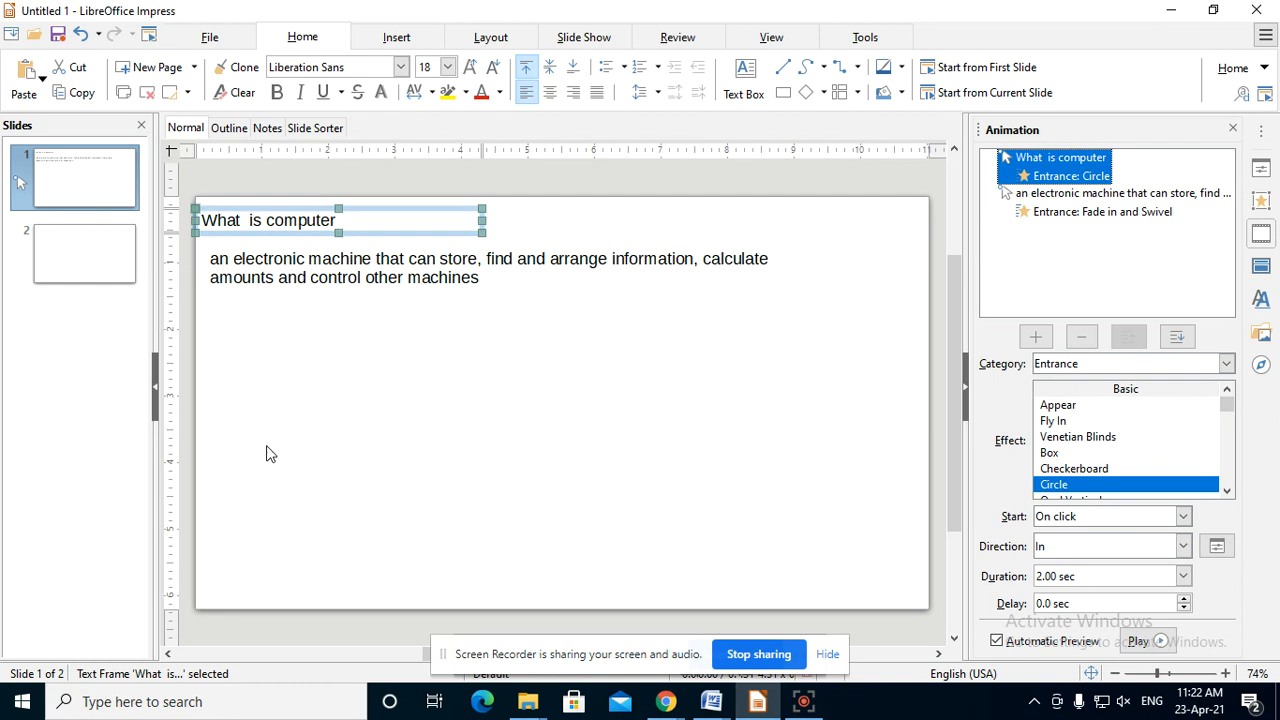
{"action": "left_click", "coordinate": [438, 278]}
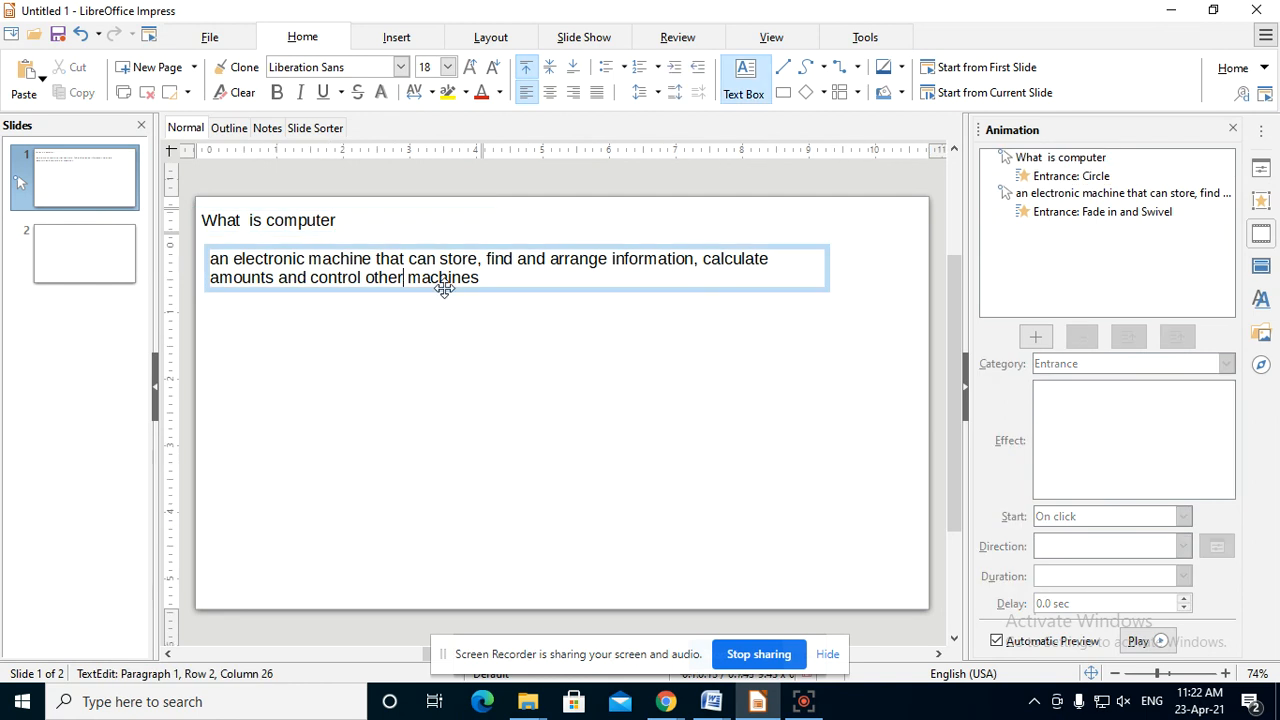
{"action": "key", "text": "Escape"}
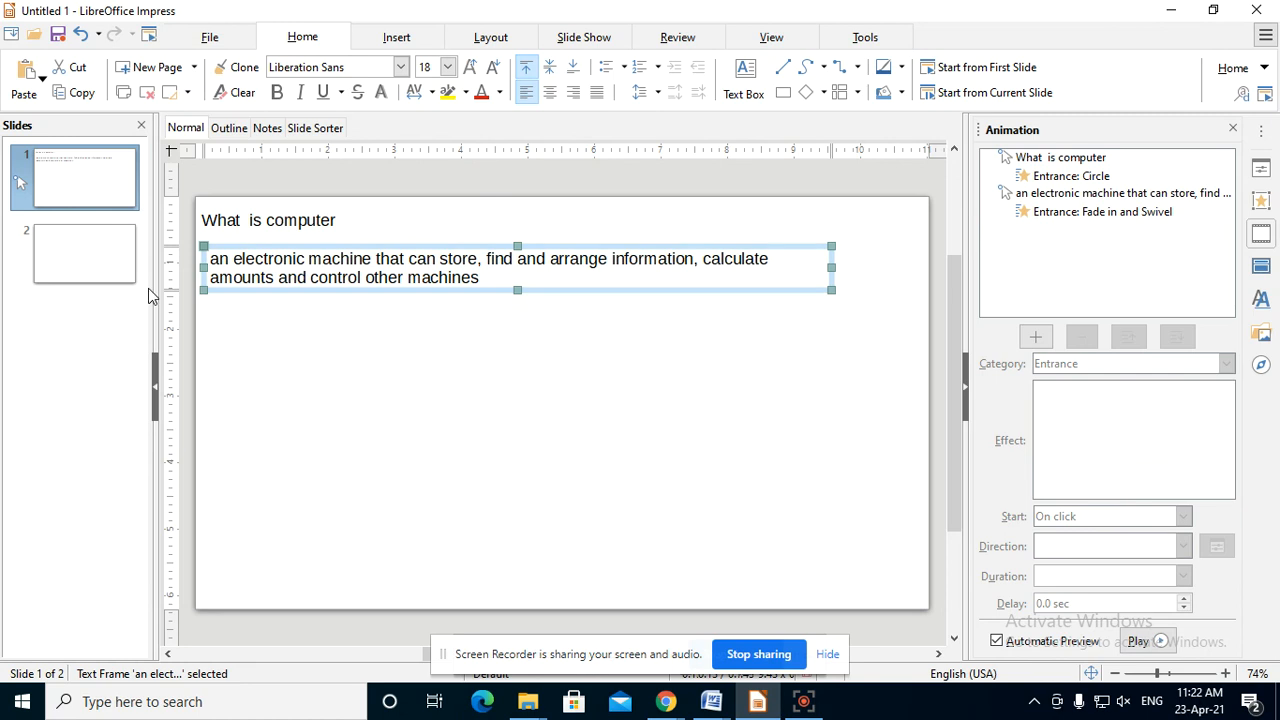
{"action": "left_click", "coordinate": [290, 221]}
{"action": "left_click", "coordinate": [314, 231]}
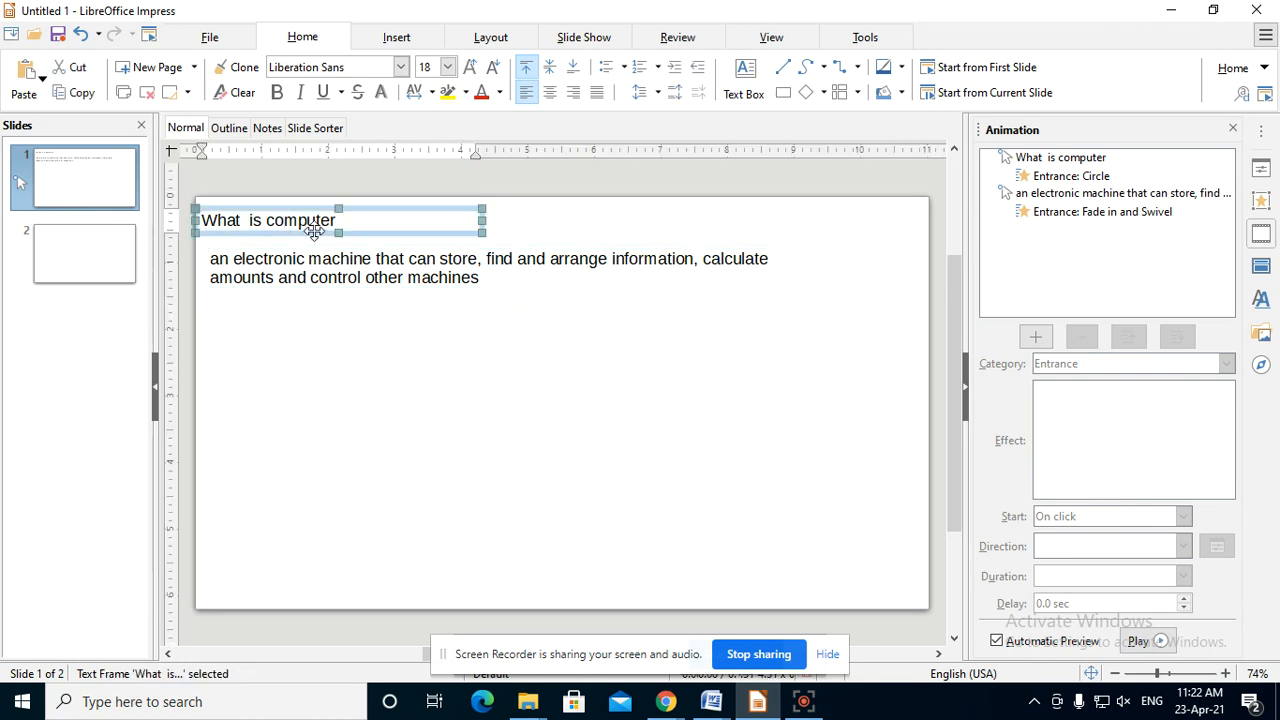
{"action": "left_click", "coordinate": [1063, 177]}
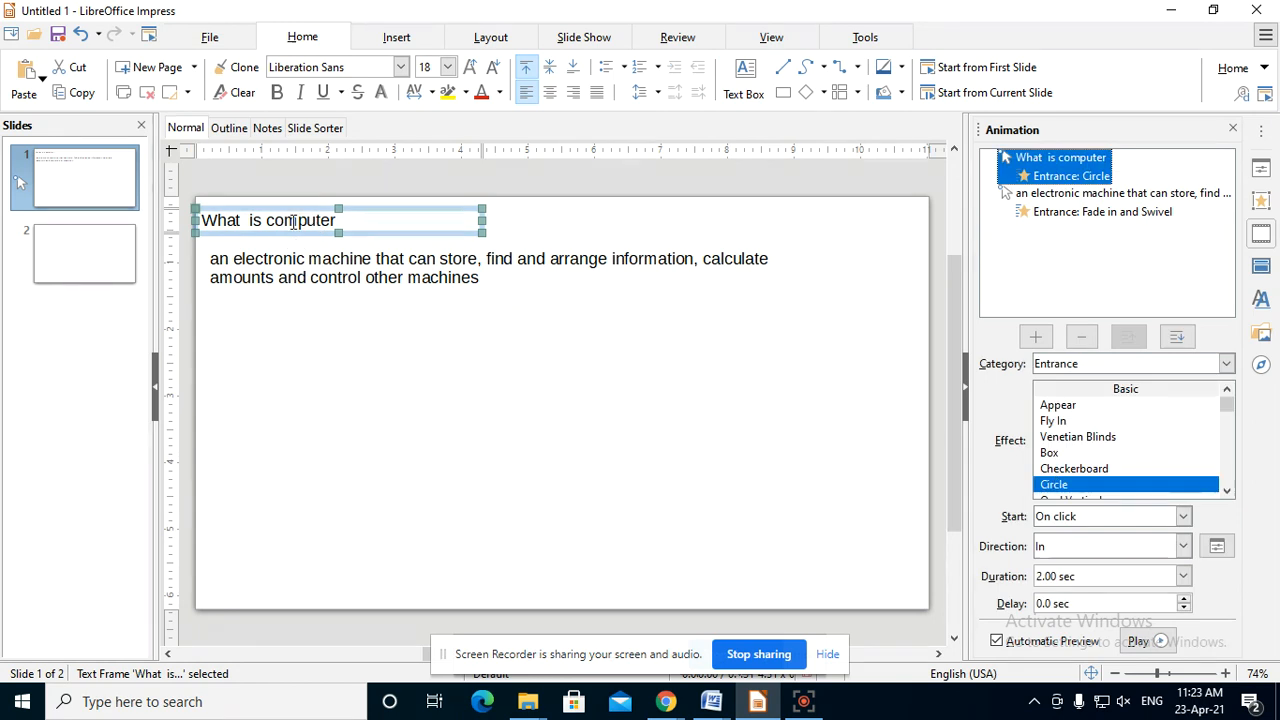
Step: Remove the Fade in and Swivel entrance animation from the definition text frame
{"action": "left_click", "coordinate": [348, 278]}
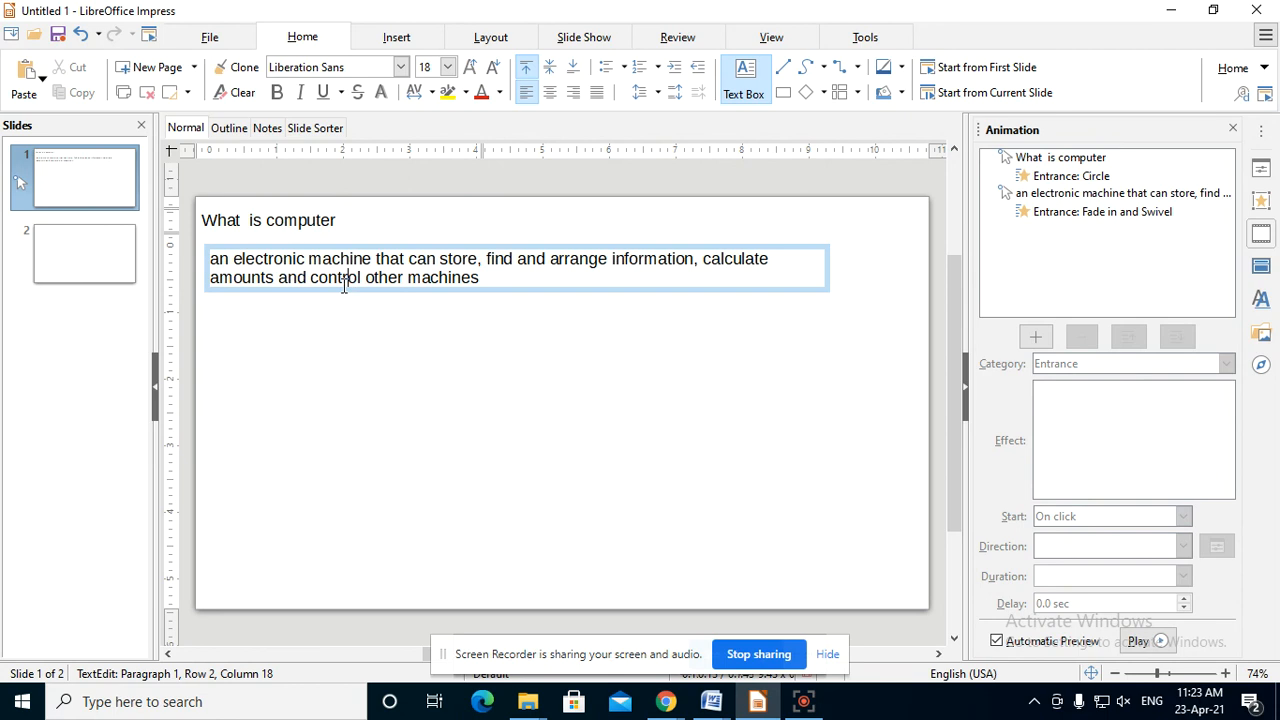
{"action": "left_click", "coordinate": [317, 290]}
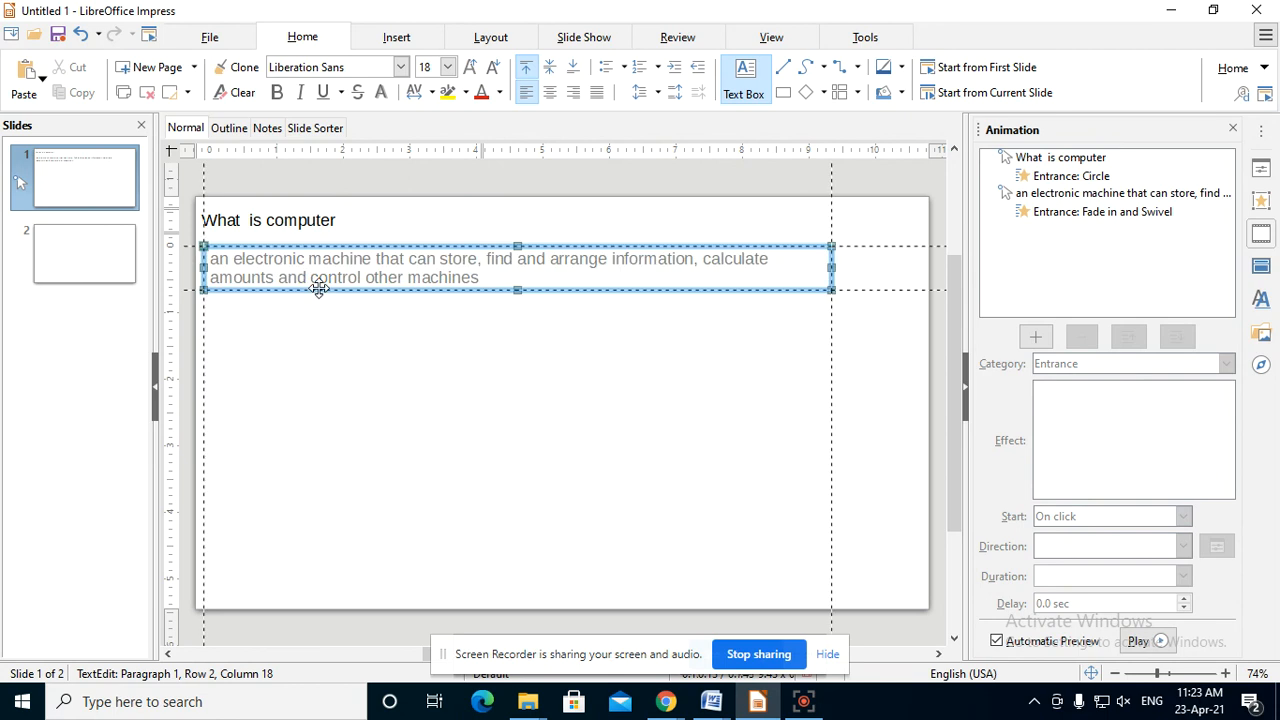
{"action": "left_click", "coordinate": [1067, 208]}
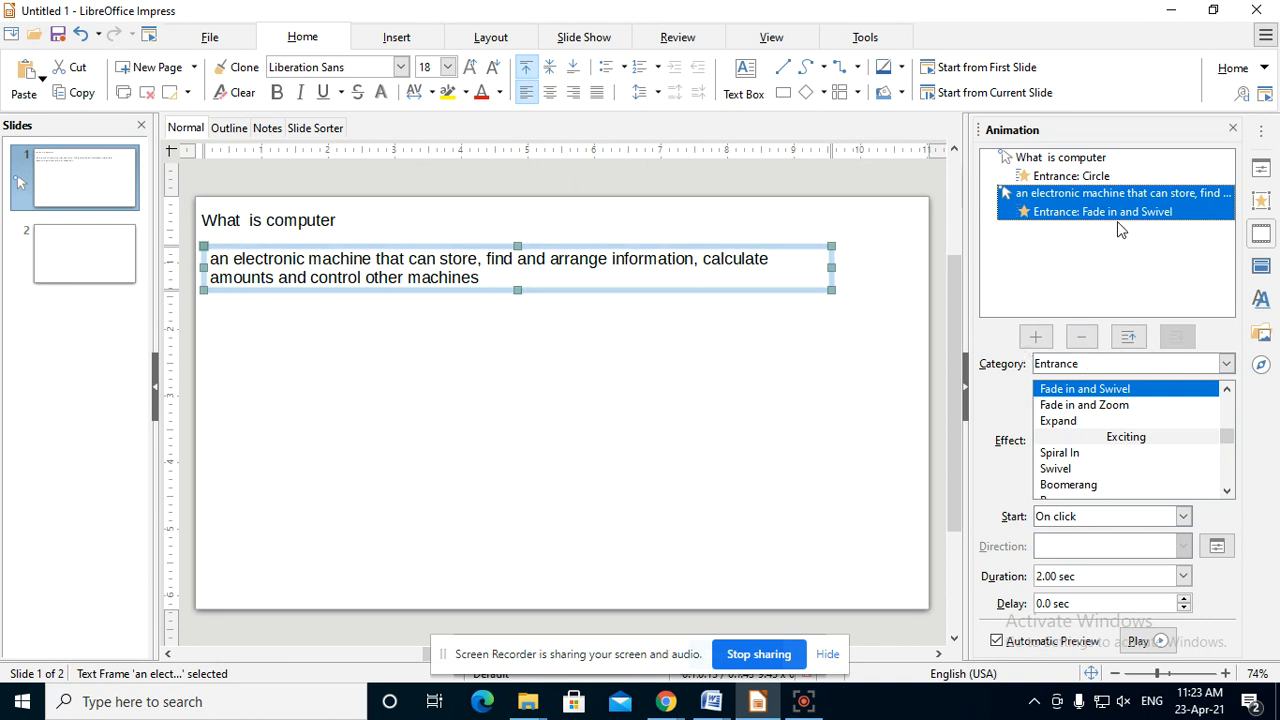
{"action": "left_click", "coordinate": [403, 283]}
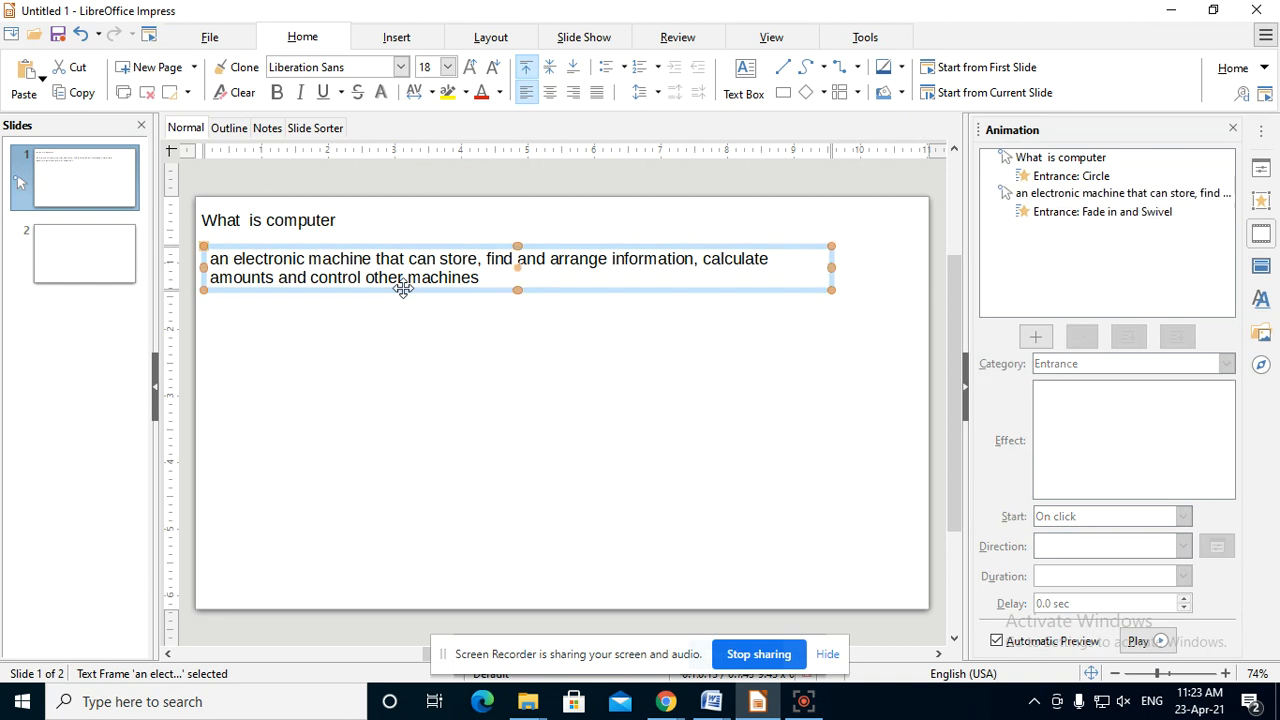
{"action": "left_click", "coordinate": [1057, 213]}
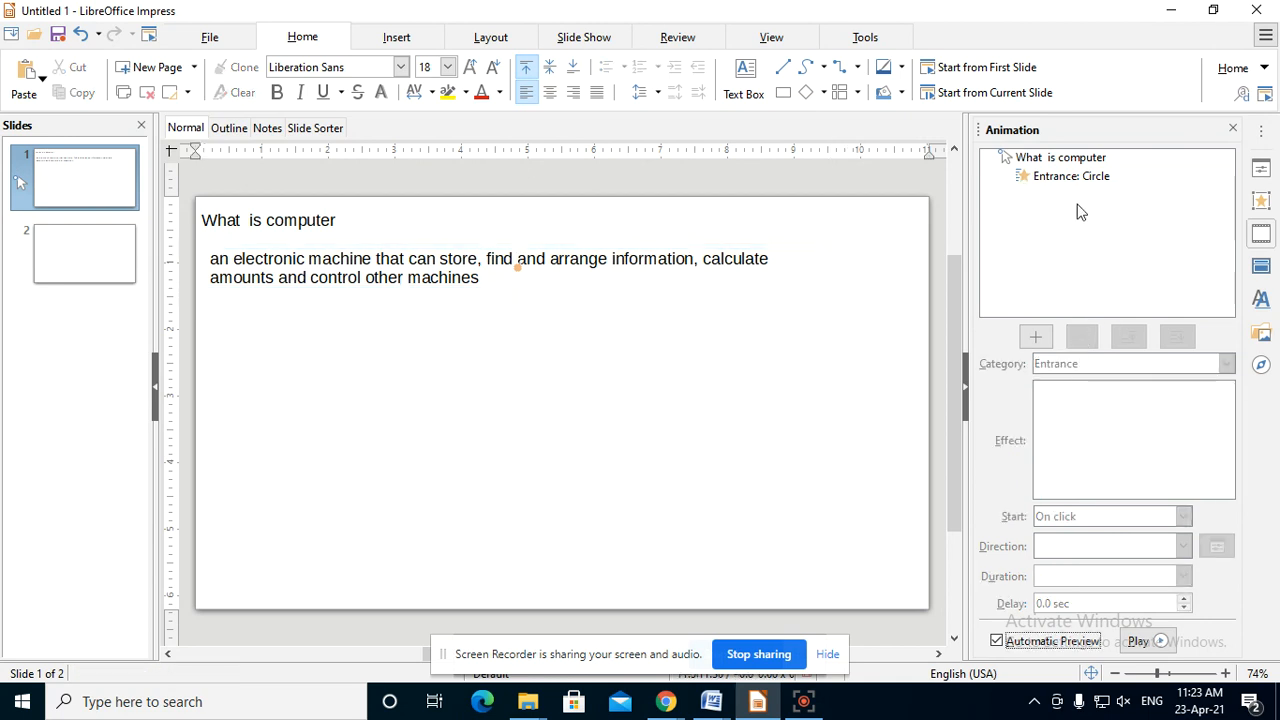
Step: Add an Entrance animation to the definition text frame and set its effect to Split
{"action": "left_click", "coordinate": [461, 280]}
{"action": "left_click", "coordinate": [461, 291]}
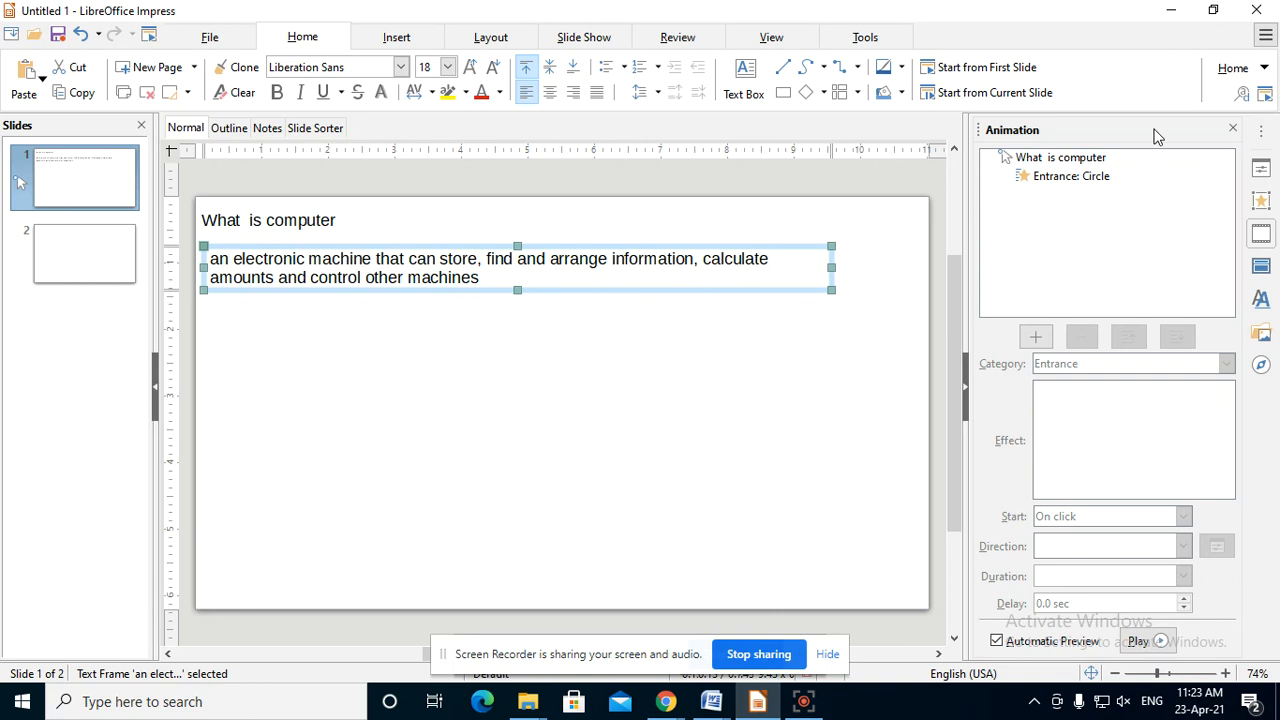
{"action": "left_click", "coordinate": [1036, 336]}
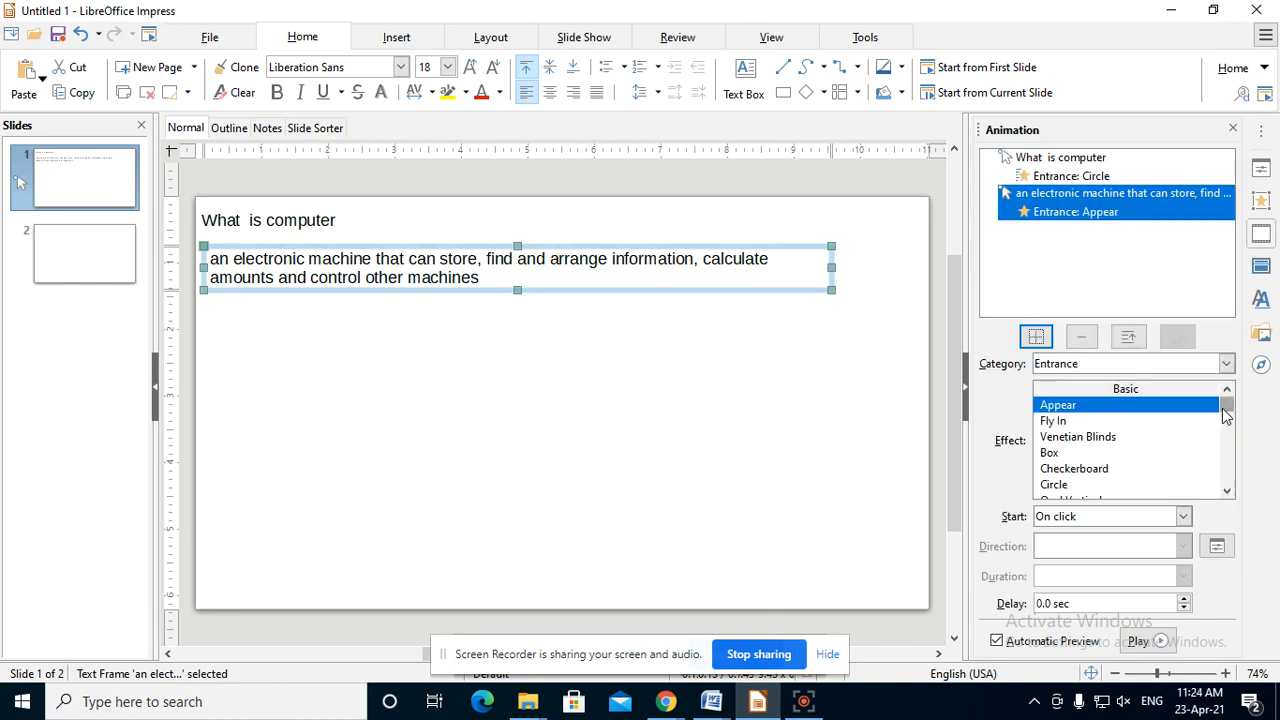
{"action": "left_click_drag", "start_coordinate": [1223, 406], "coordinate": [1227, 435]}
{"action": "left_click", "coordinate": [1055, 436]}
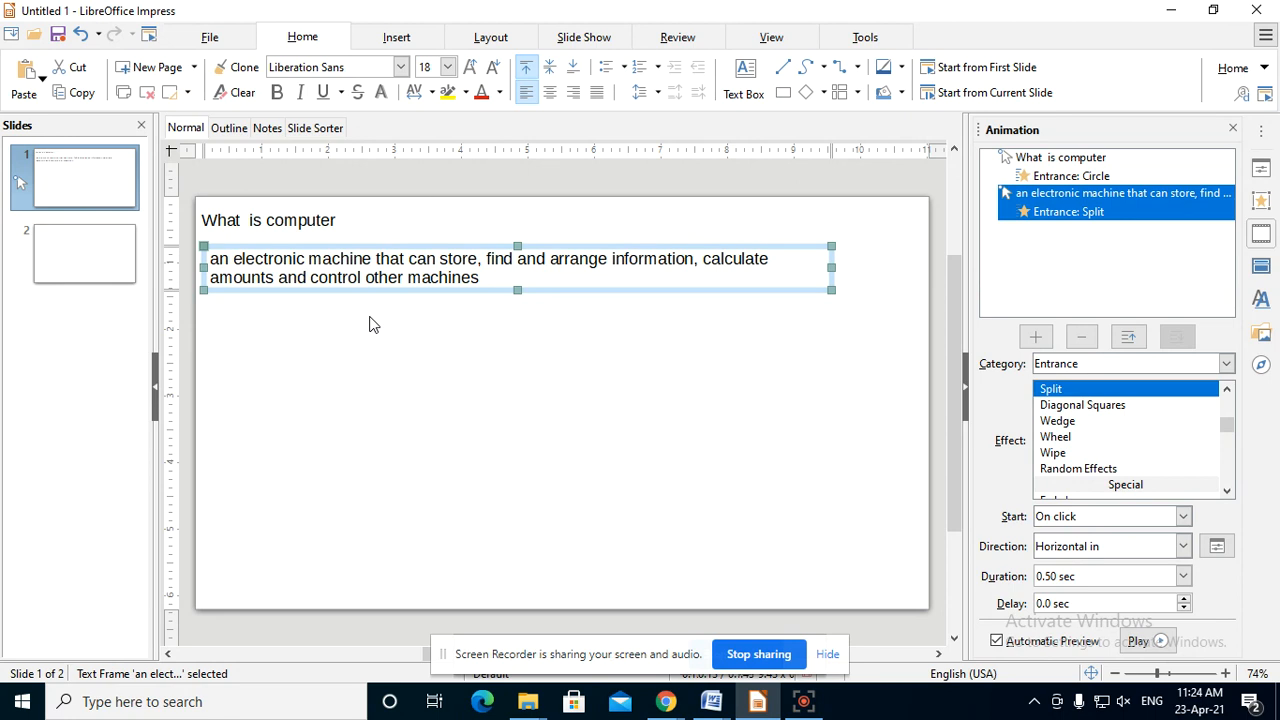
Step: Preview slide 1's animations, run the slide show through the heading and definition entrances, and return to editing
{"action": "left_click", "coordinate": [432, 190]}
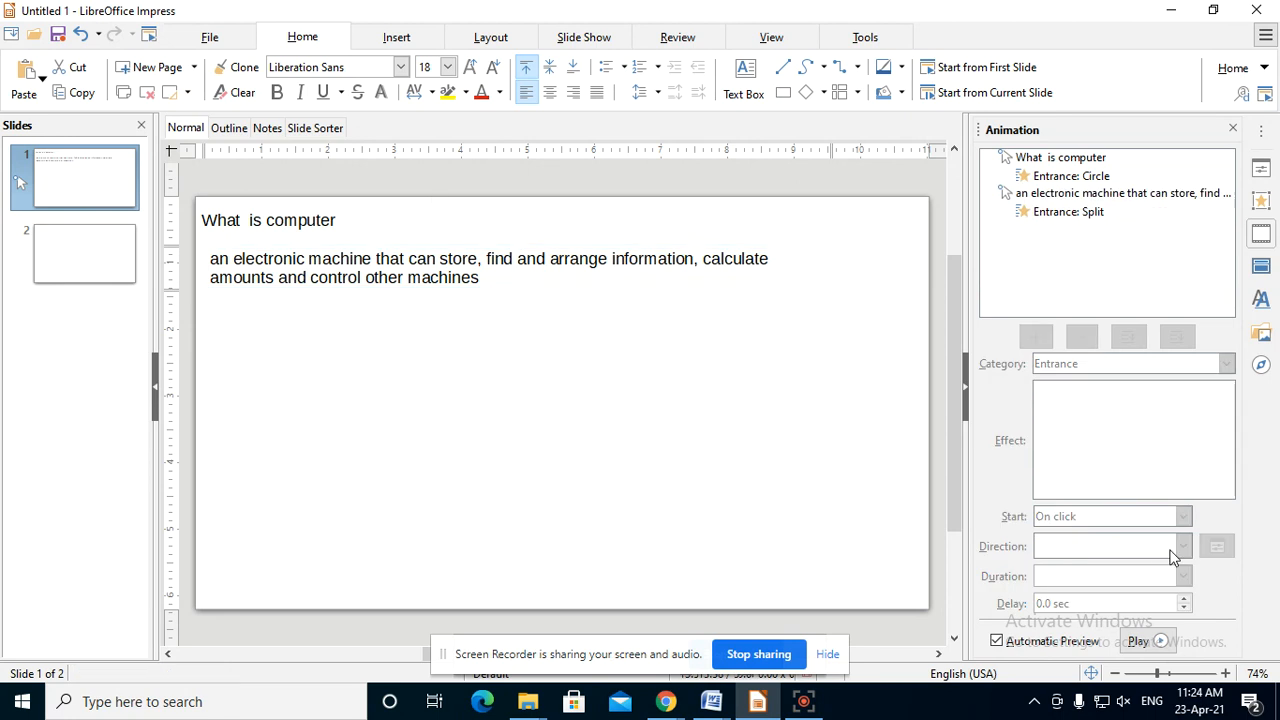
{"action": "left_click", "coordinate": [1138, 641]}
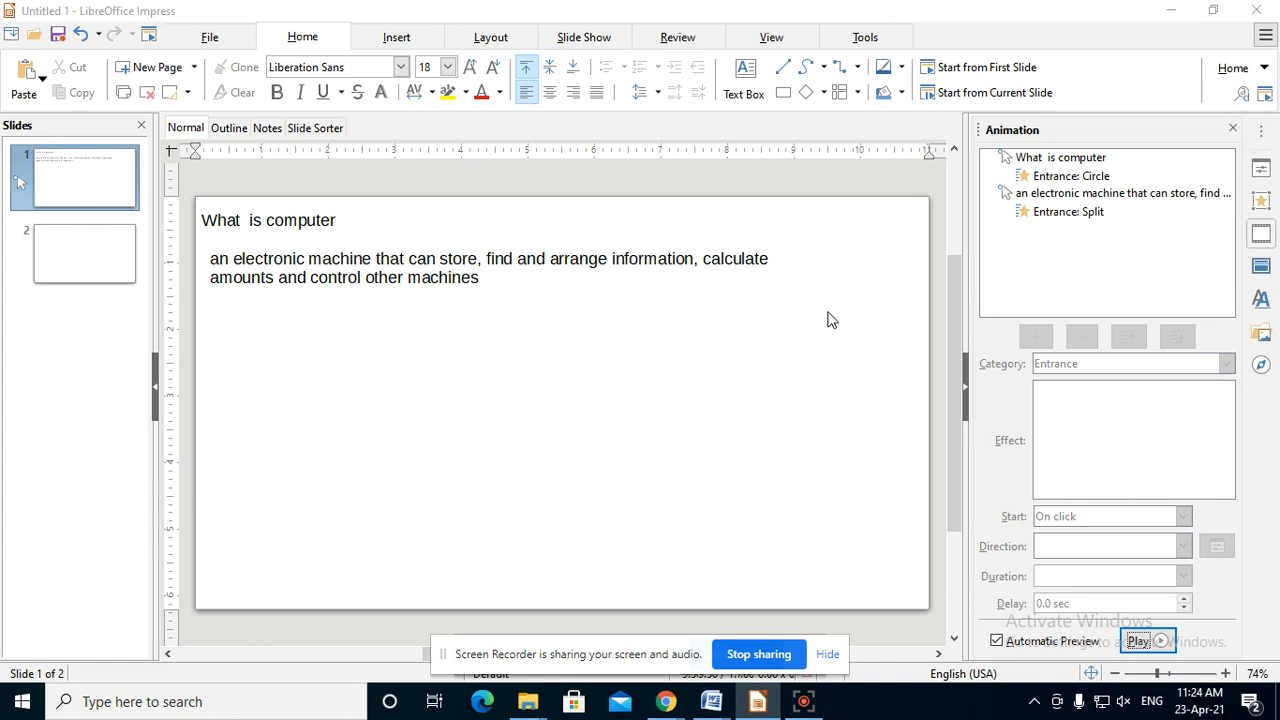
{"action": "key", "text": "F5"}
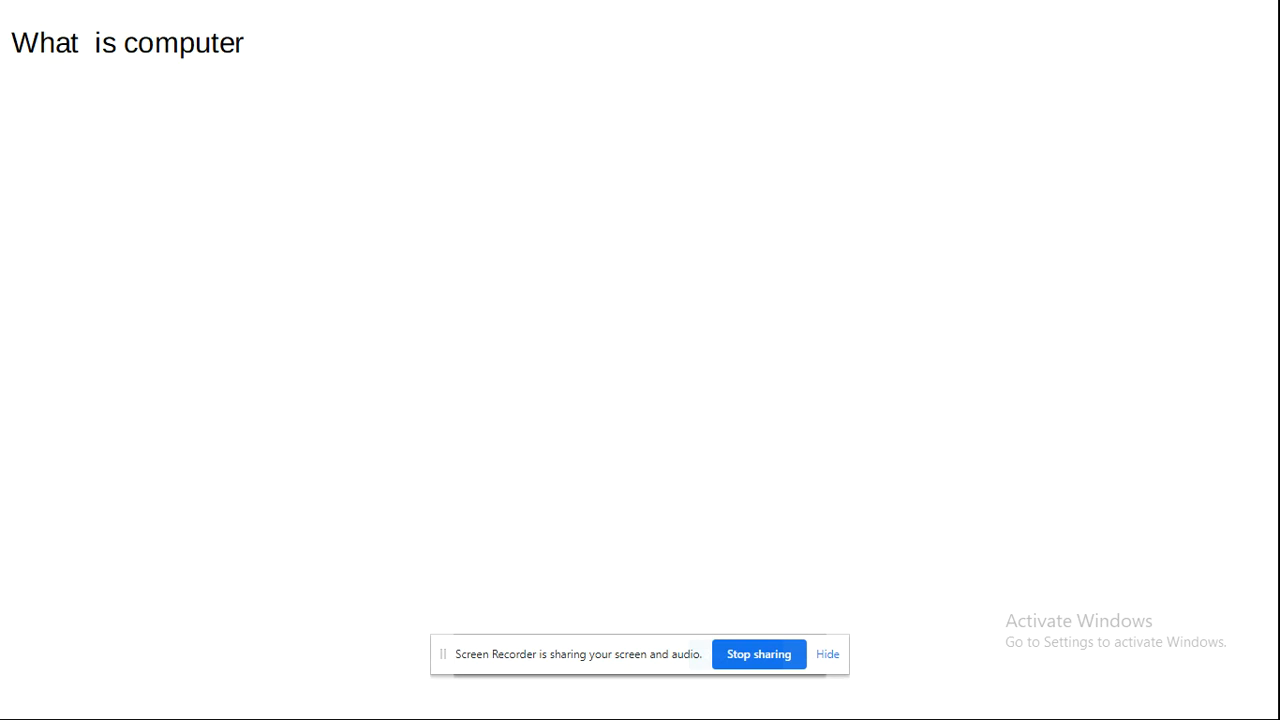
{"action": "key", "text": "Right"}
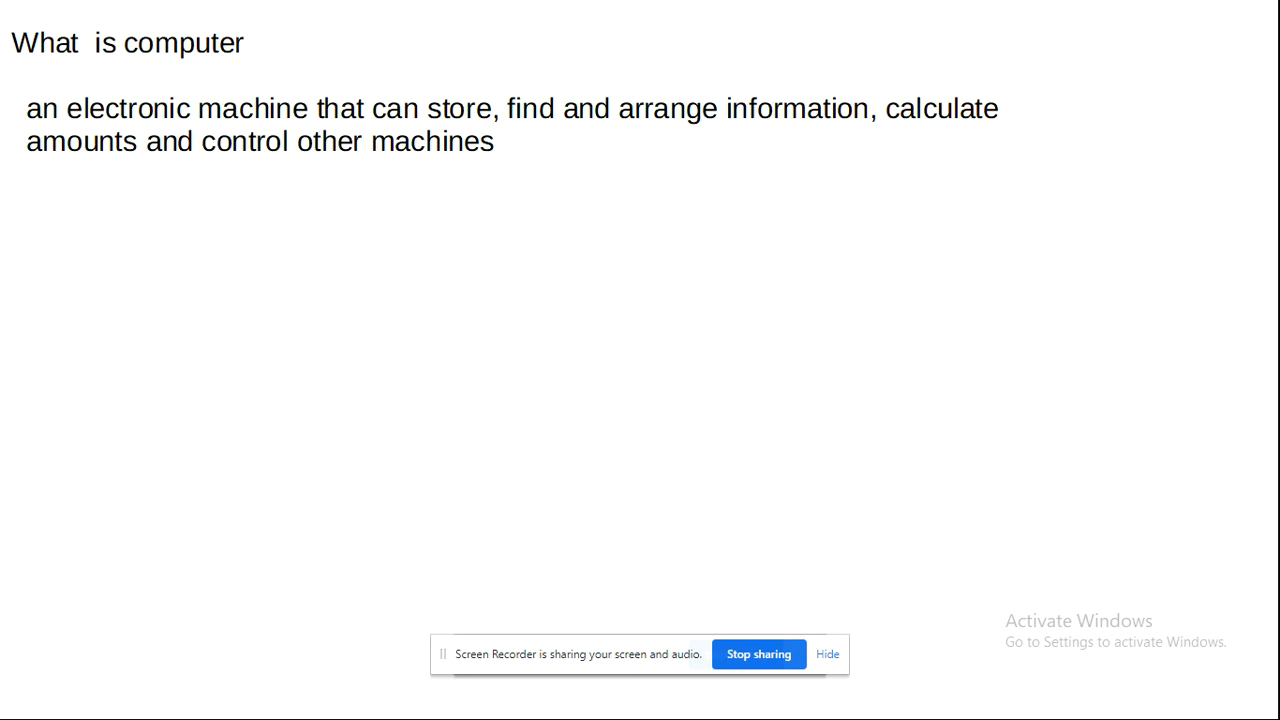
{"action": "key", "text": "Escape"}
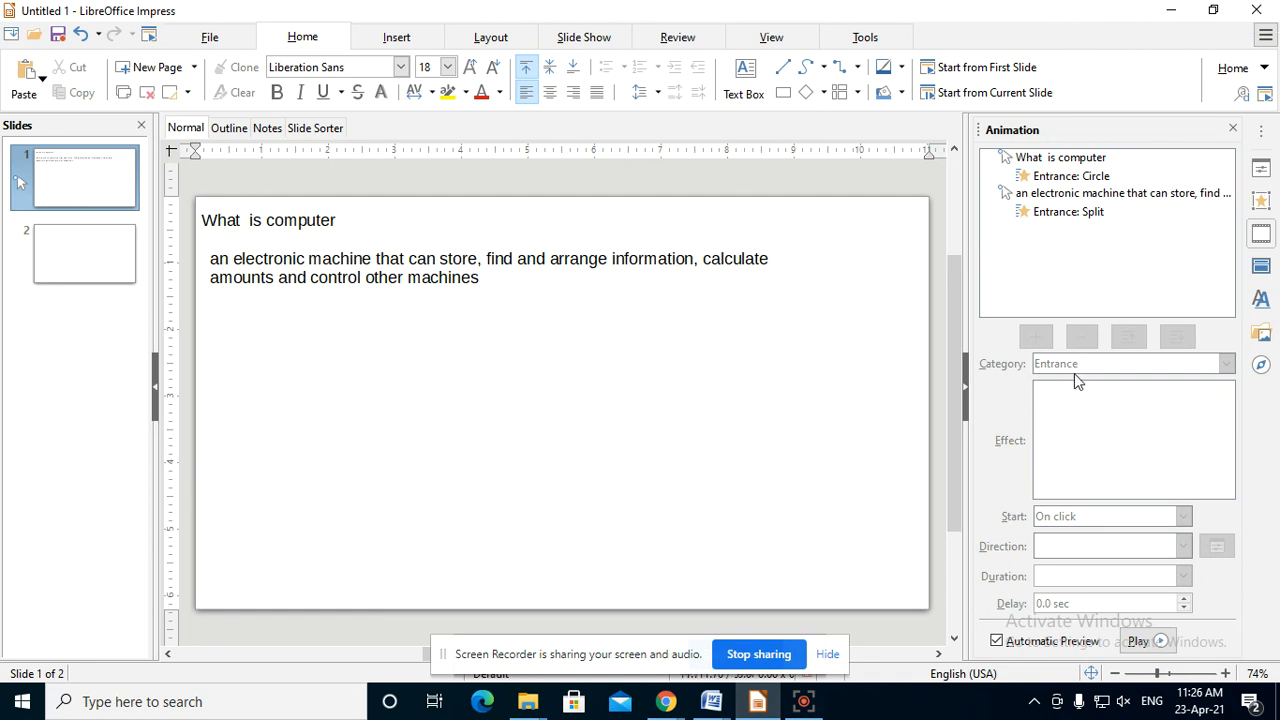
Step: Move the heading's Circle animation after the definition's Split animation and select the definition's entry
{"action": "left_click", "coordinate": [268, 221]}
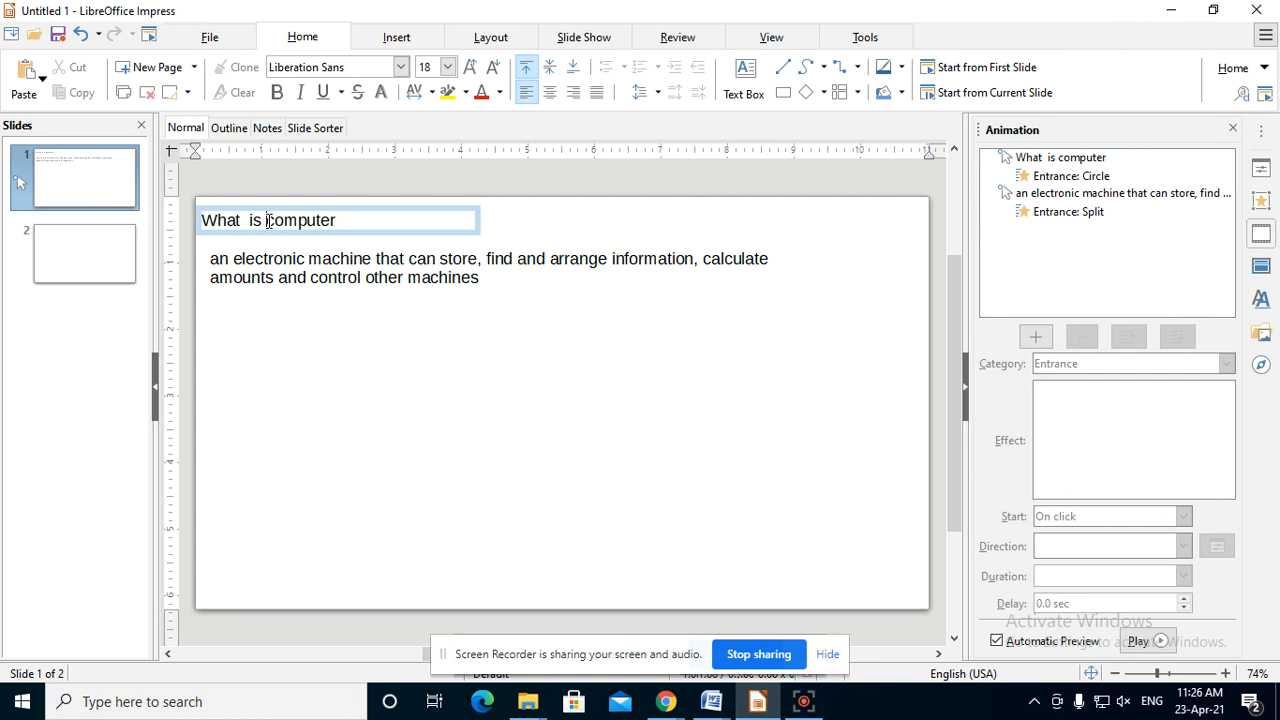
{"action": "left_click", "coordinate": [275, 230]}
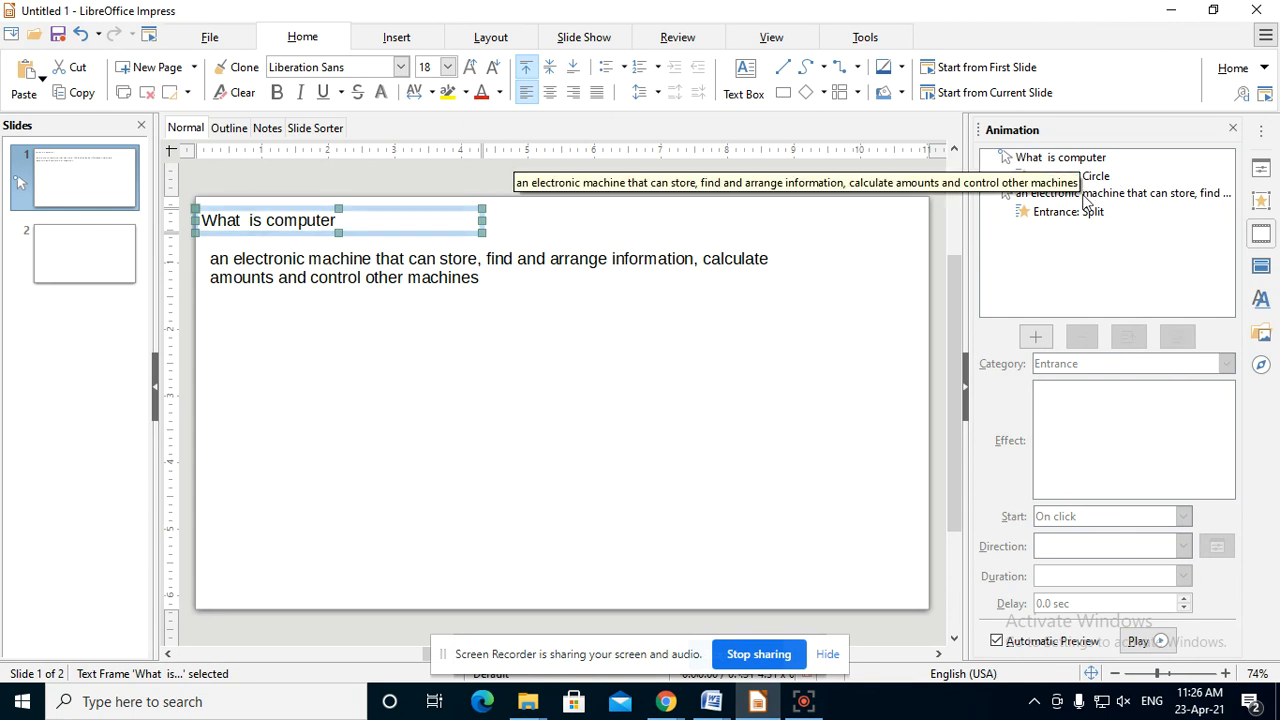
{"action": "left_click", "coordinate": [1033, 178]}
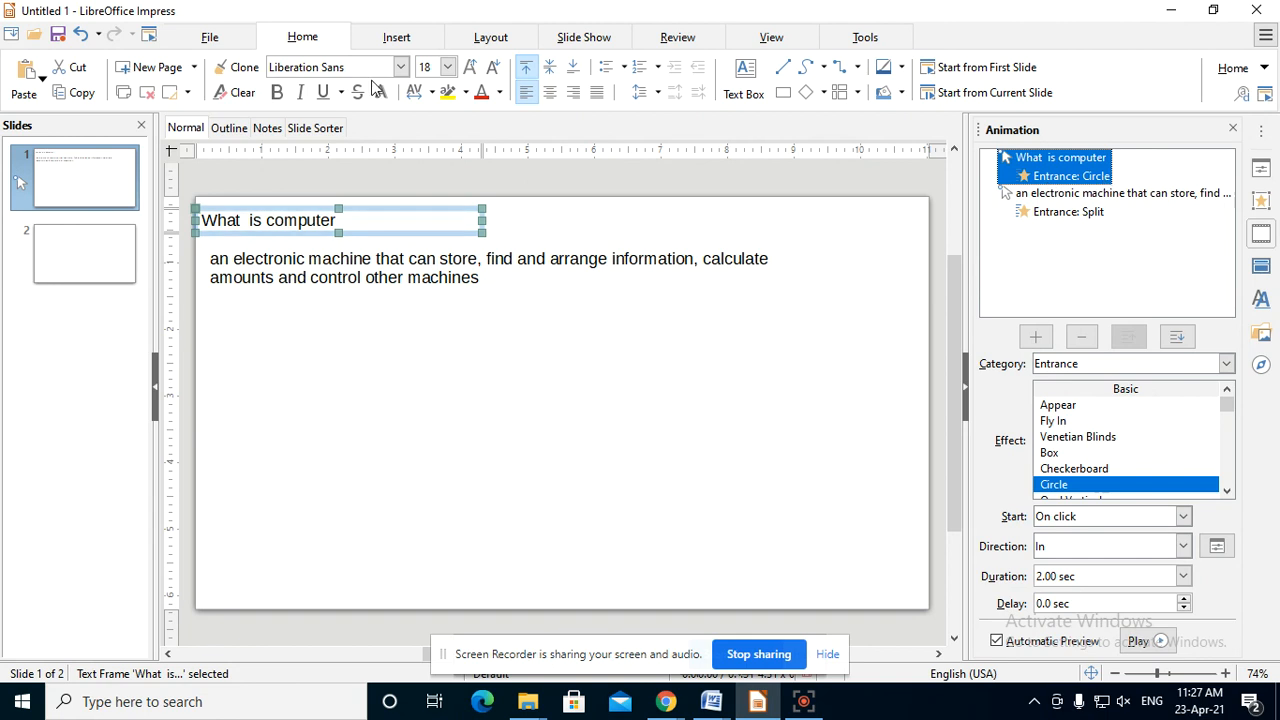
{"action": "left_click", "coordinate": [1177, 338]}
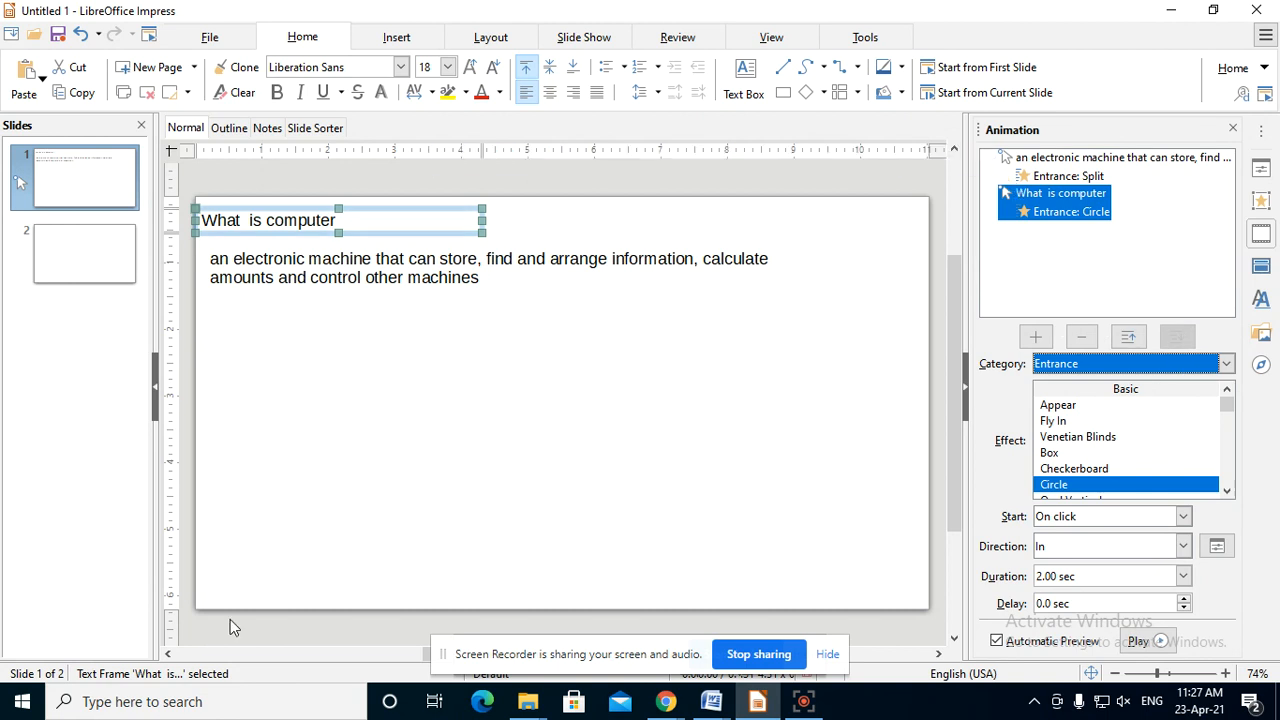
{"action": "left_click", "coordinate": [1043, 164]}
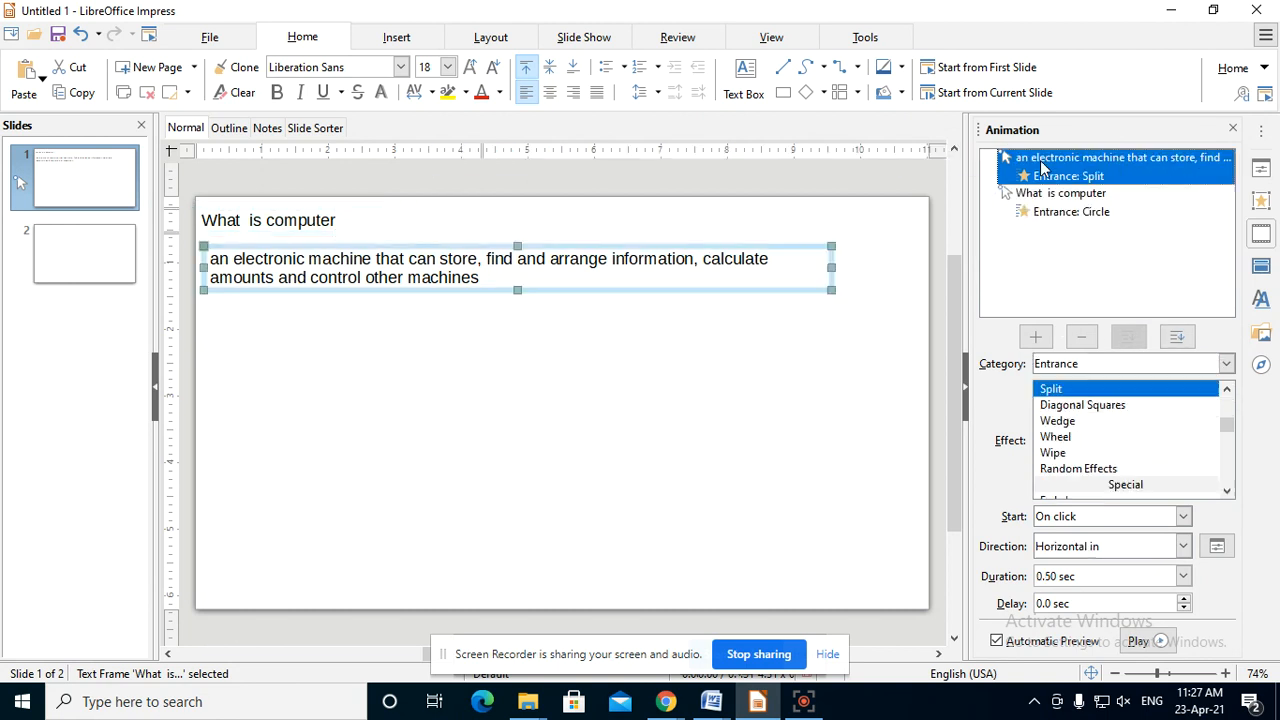
Step: Preview the reordered animations on slide 1, play them in the slide show, and return to editing
{"action": "left_click", "coordinate": [814, 394]}
{"action": "left_click", "coordinate": [1137, 641]}
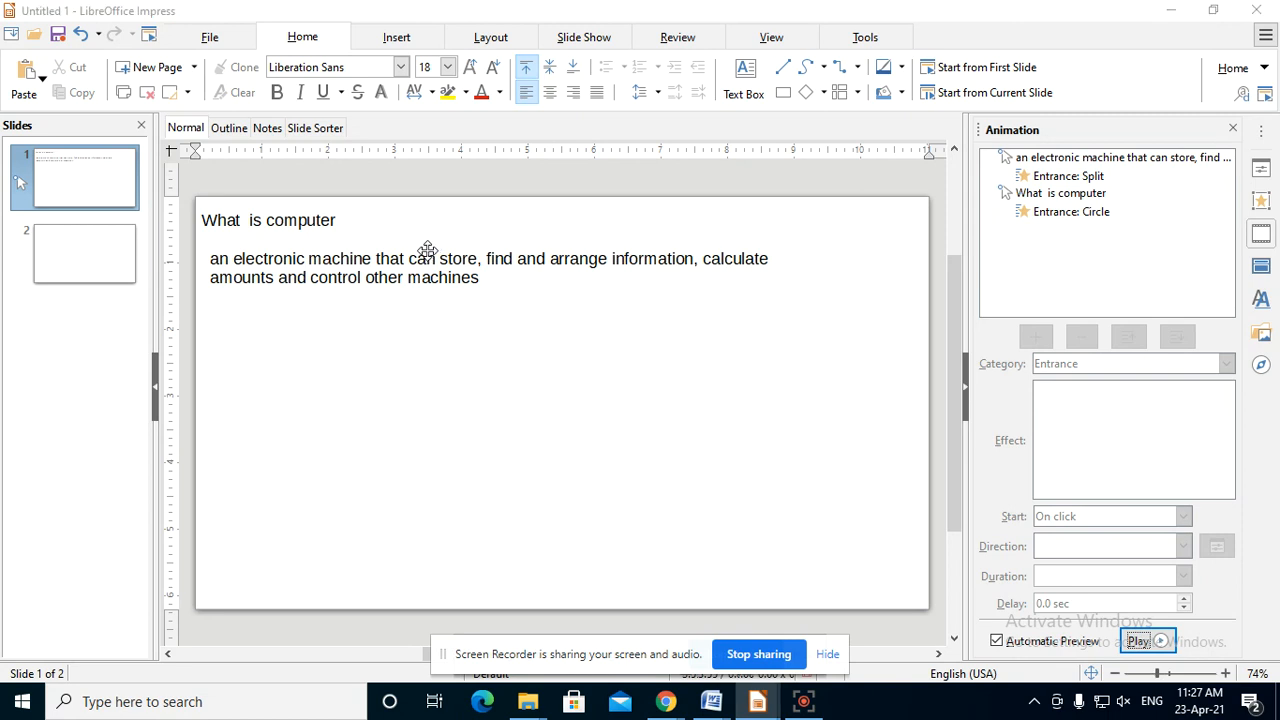
{"action": "key", "text": "F5"}
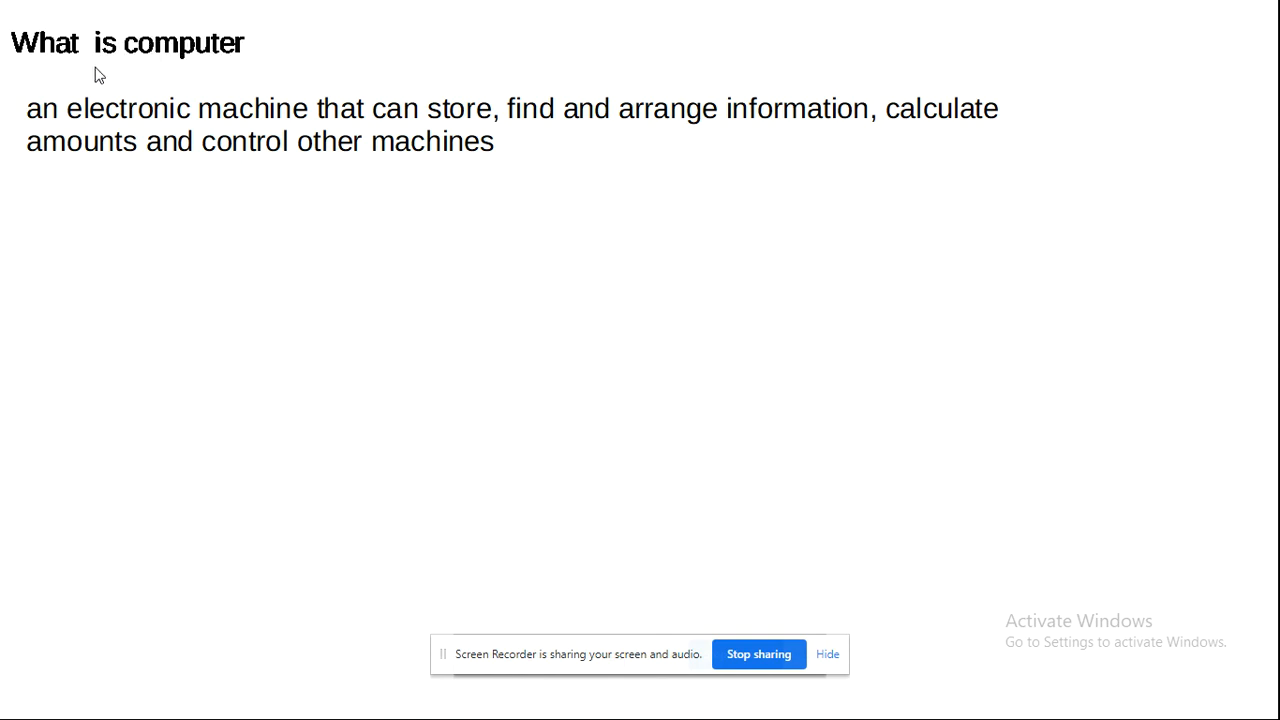
{"action": "key", "text": "Escape"}
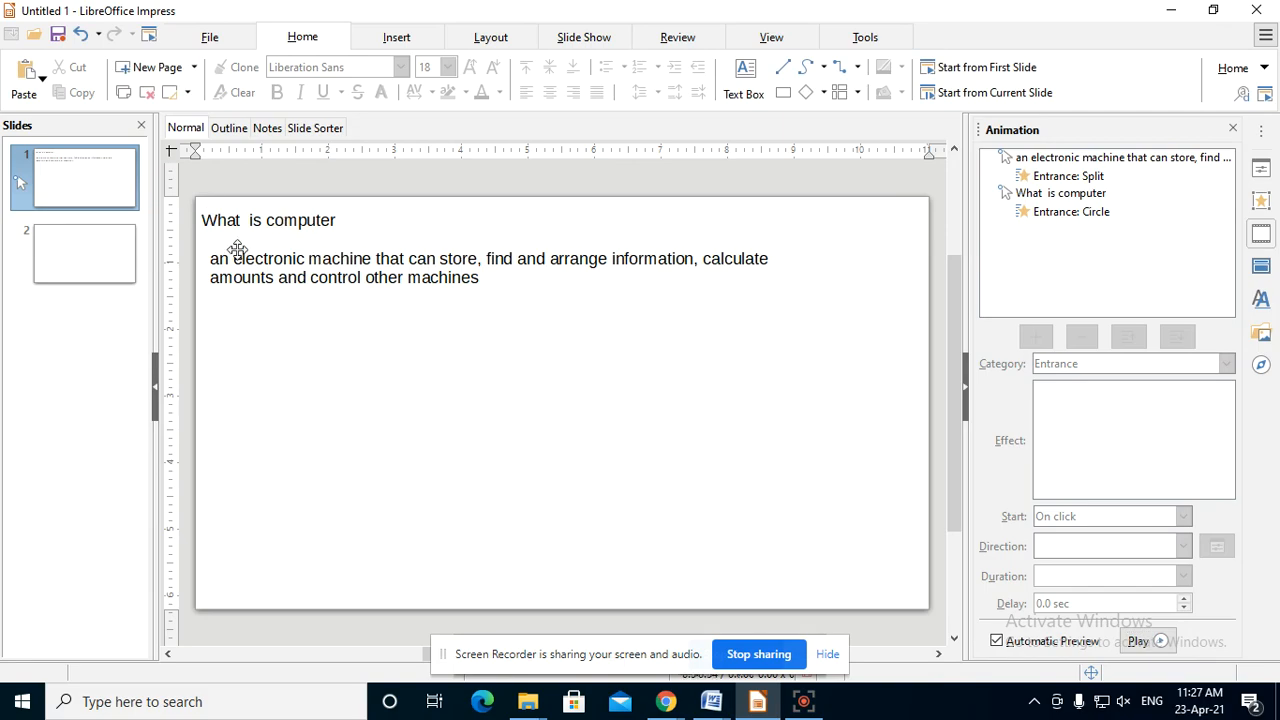
Step: Check the order of the definition's Split and the heading's Circle entries in the animation list
{"action": "left_click", "coordinate": [1035, 179]}
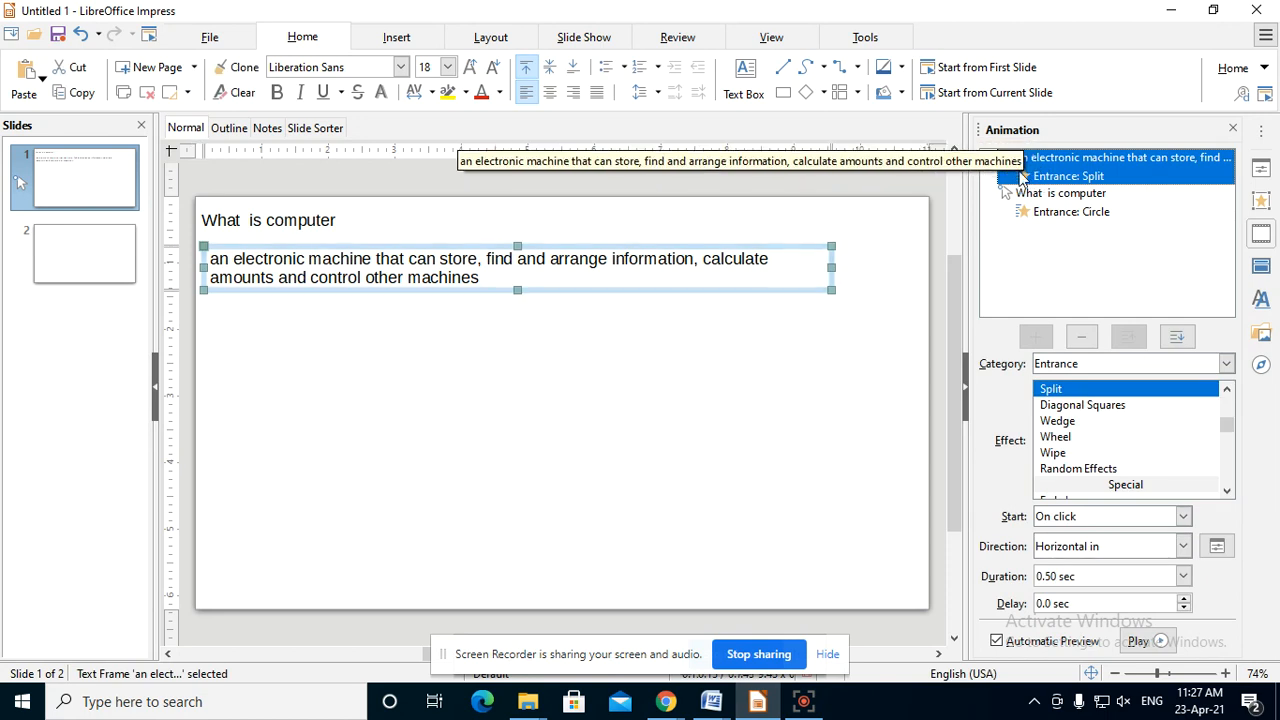
{"action": "left_click", "coordinate": [1100, 212]}
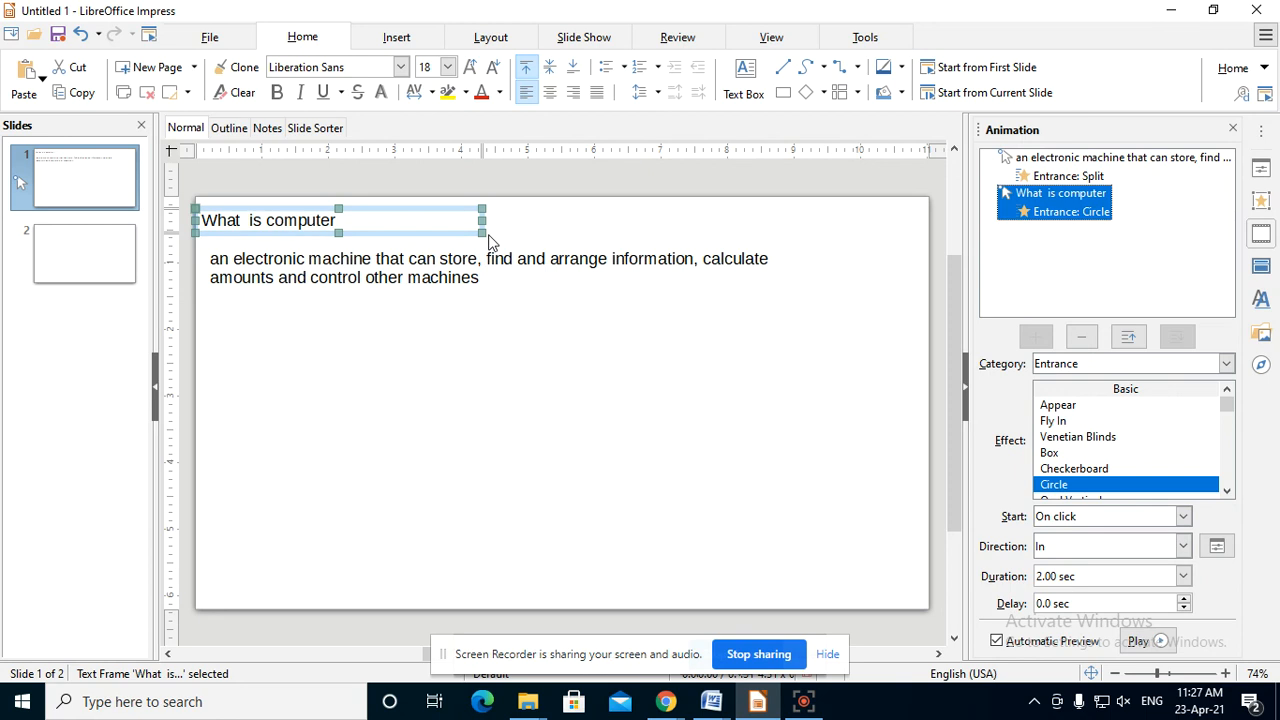
{"action": "left_click", "coordinate": [1050, 177]}
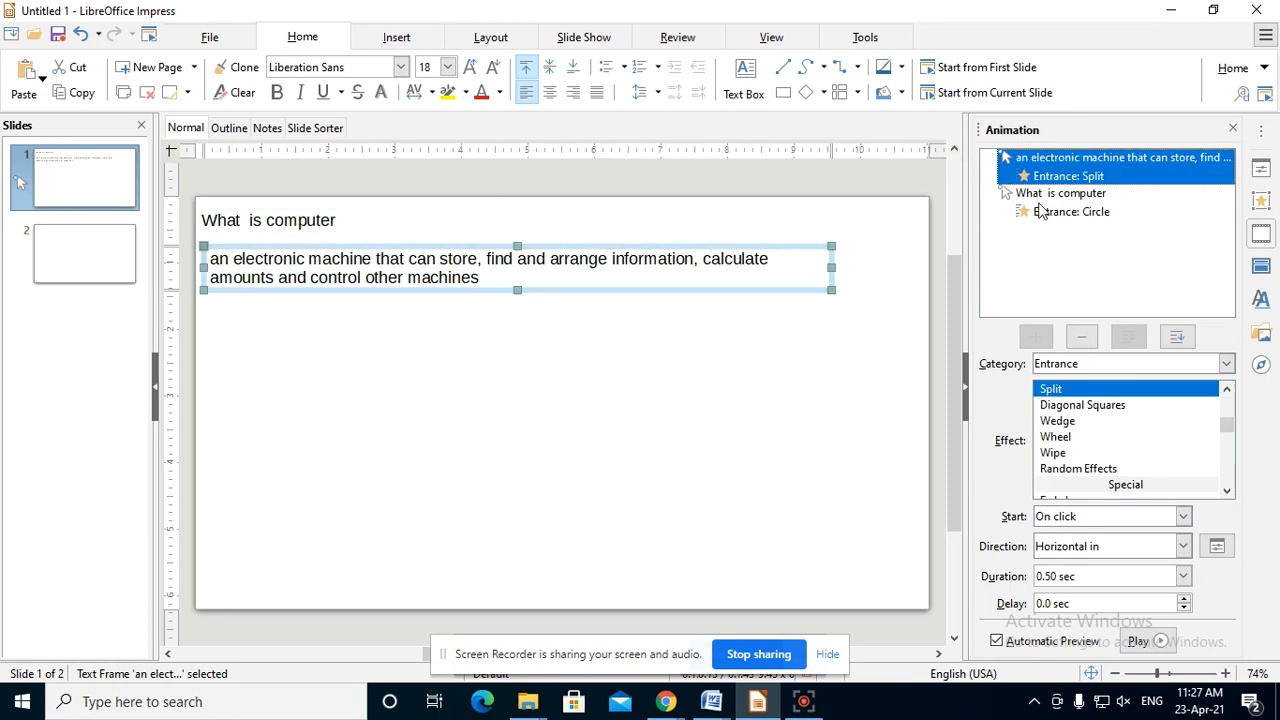
{"action": "left_click", "coordinate": [1040, 210]}
{"action": "left_click", "coordinate": [1045, 172]}
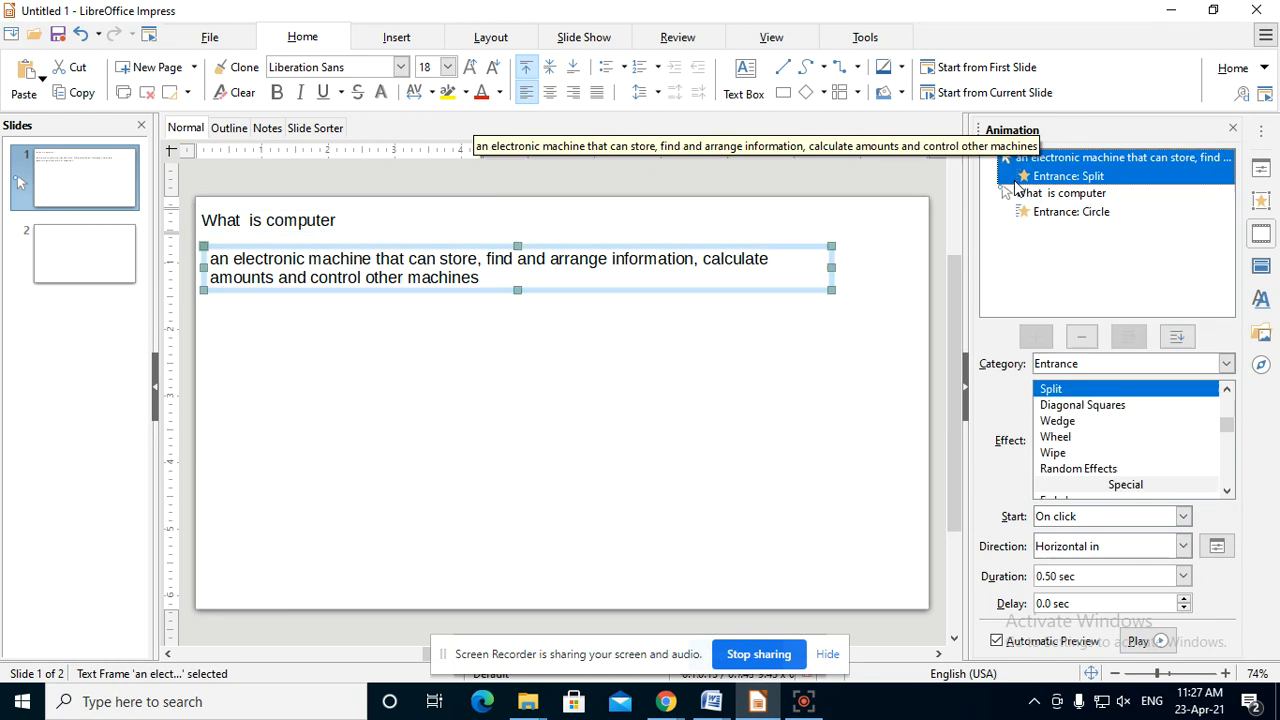
{"action": "left_click", "coordinate": [1040, 210]}
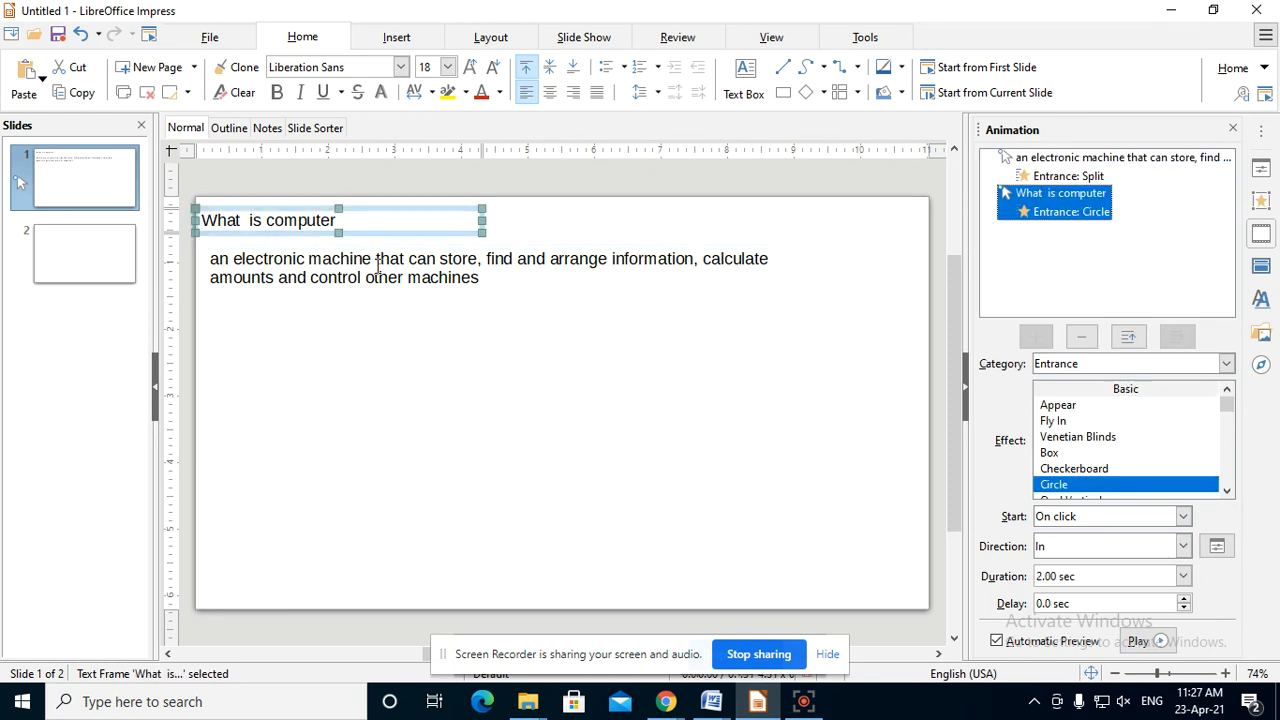
Step: Play slide 1's definition and heading entrances in the slide show and return to editing
{"action": "left_click", "coordinate": [526, 361]}
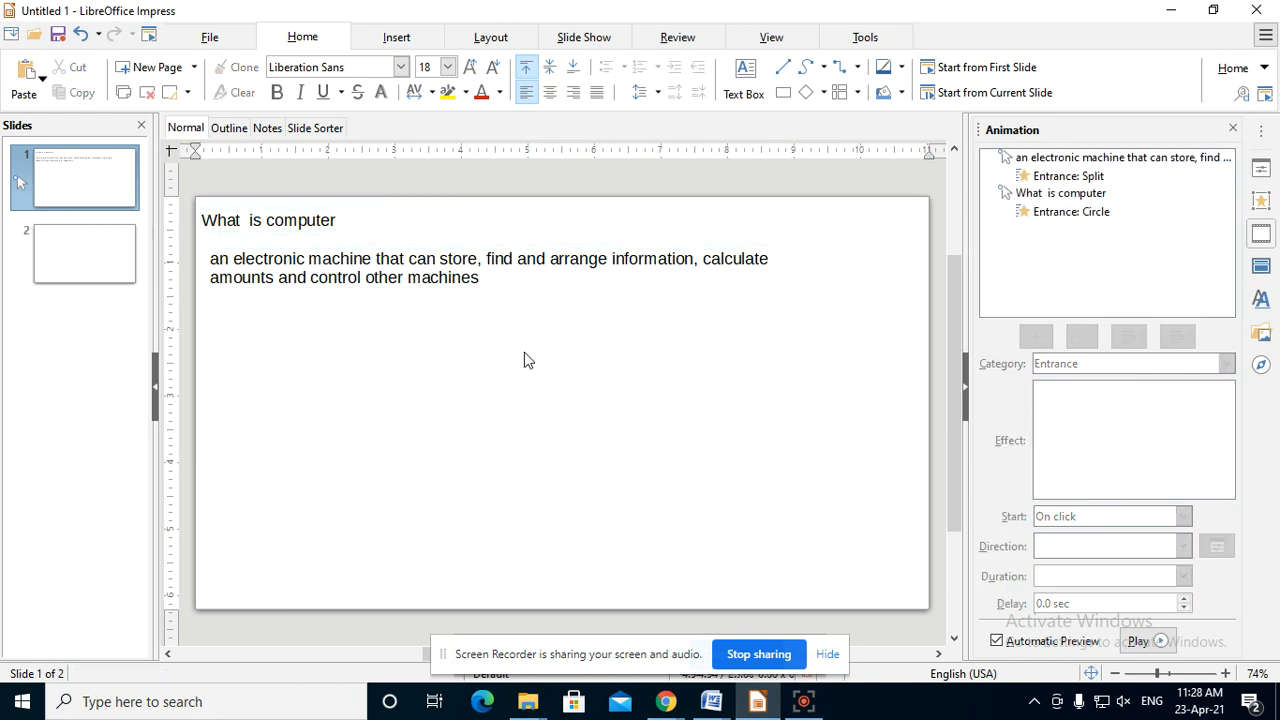
{"action": "key", "text": "F5"}
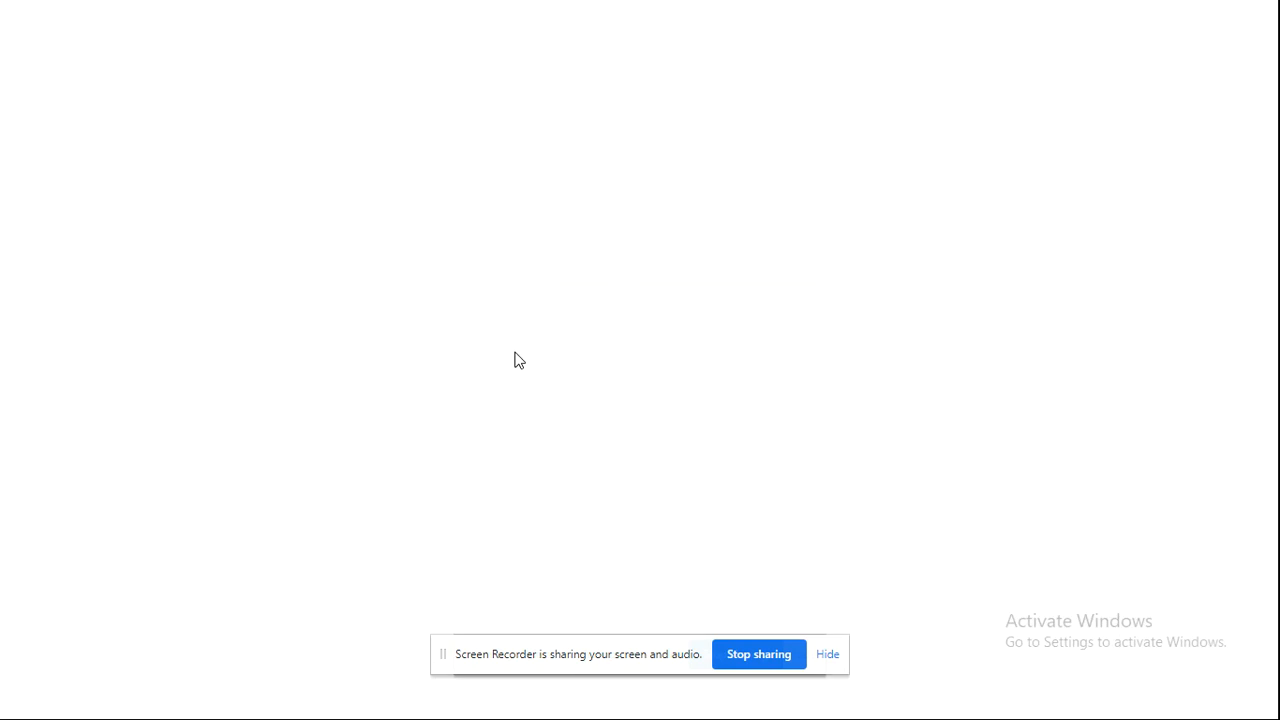
{"action": "left_click", "coordinate": [514, 343]}
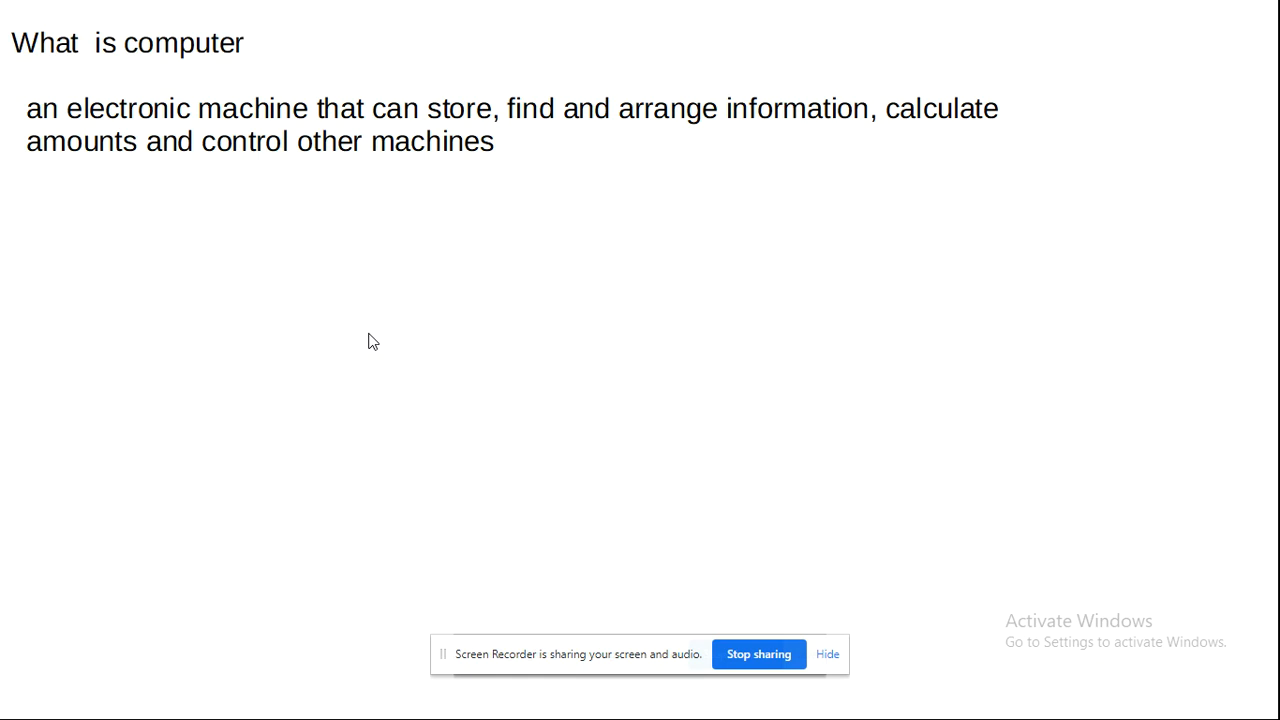
{"action": "key", "text": "Escape"}
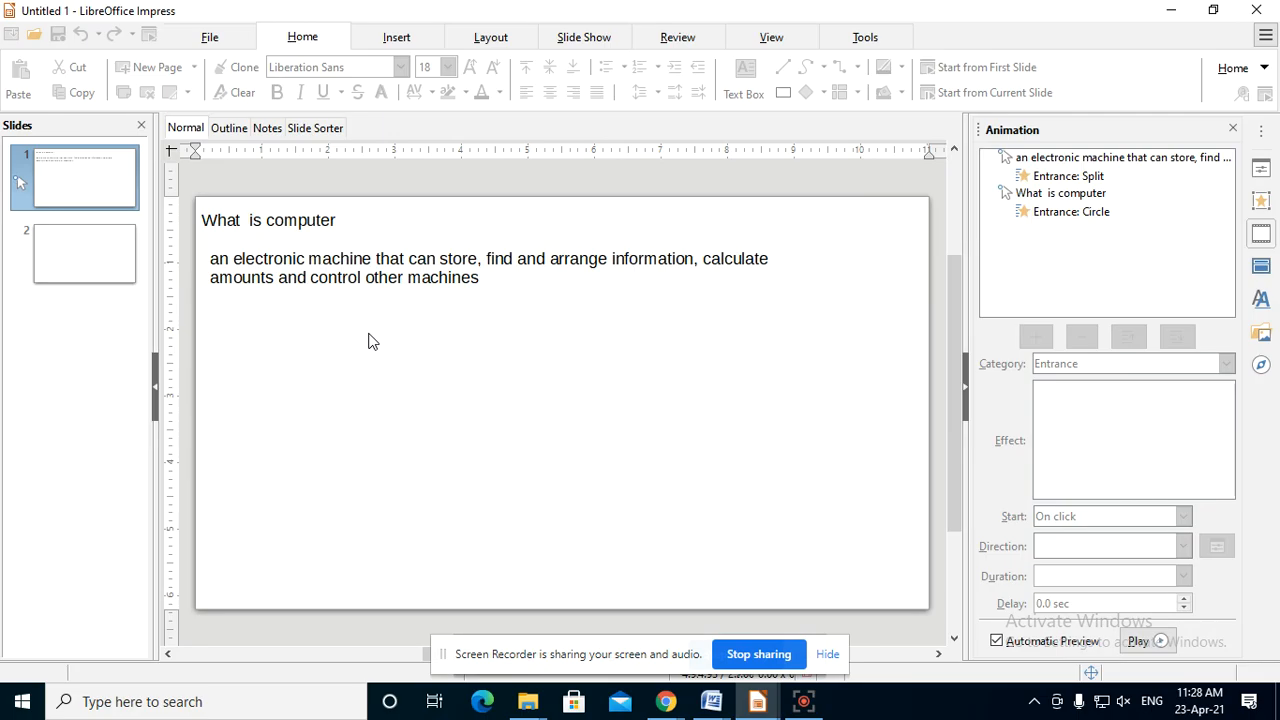
Step: Move the heading's Circle animation ahead of the definition's Split animation and check both entries in the list
{"action": "left_click", "coordinate": [1045, 211]}
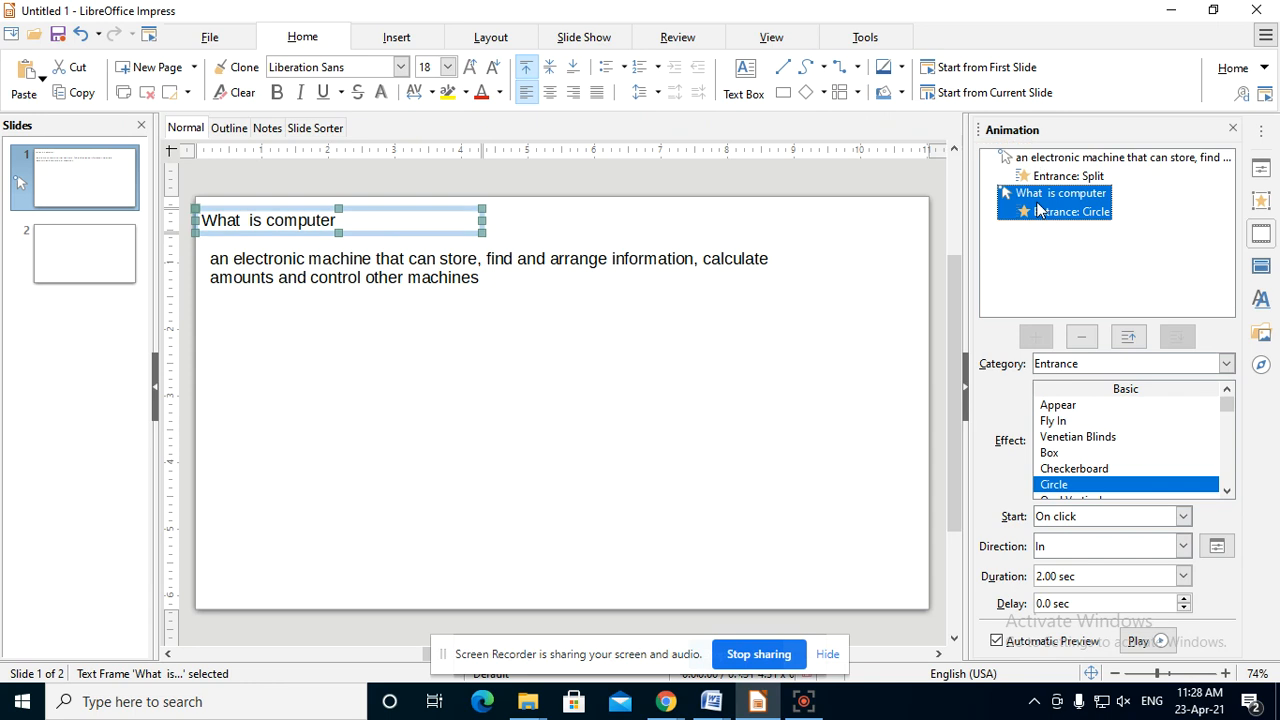
{"action": "left_click", "coordinate": [1128, 338]}
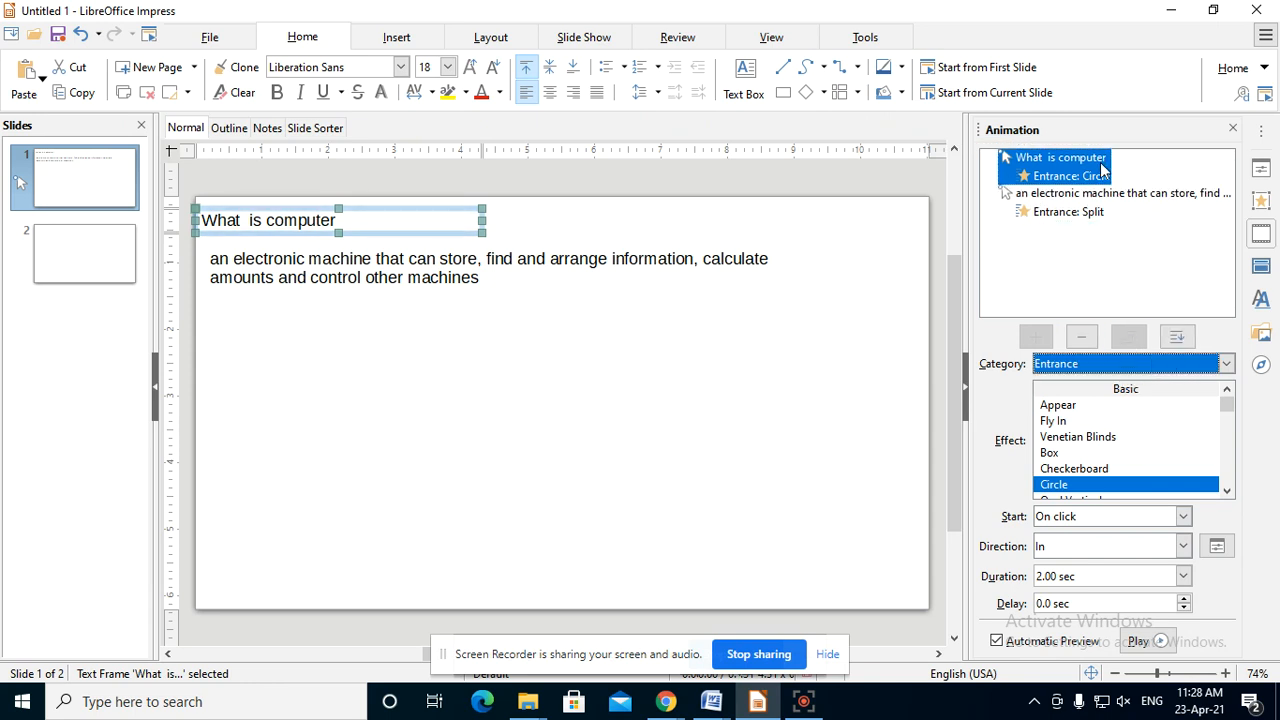
{"action": "left_click", "coordinate": [1050, 210]}
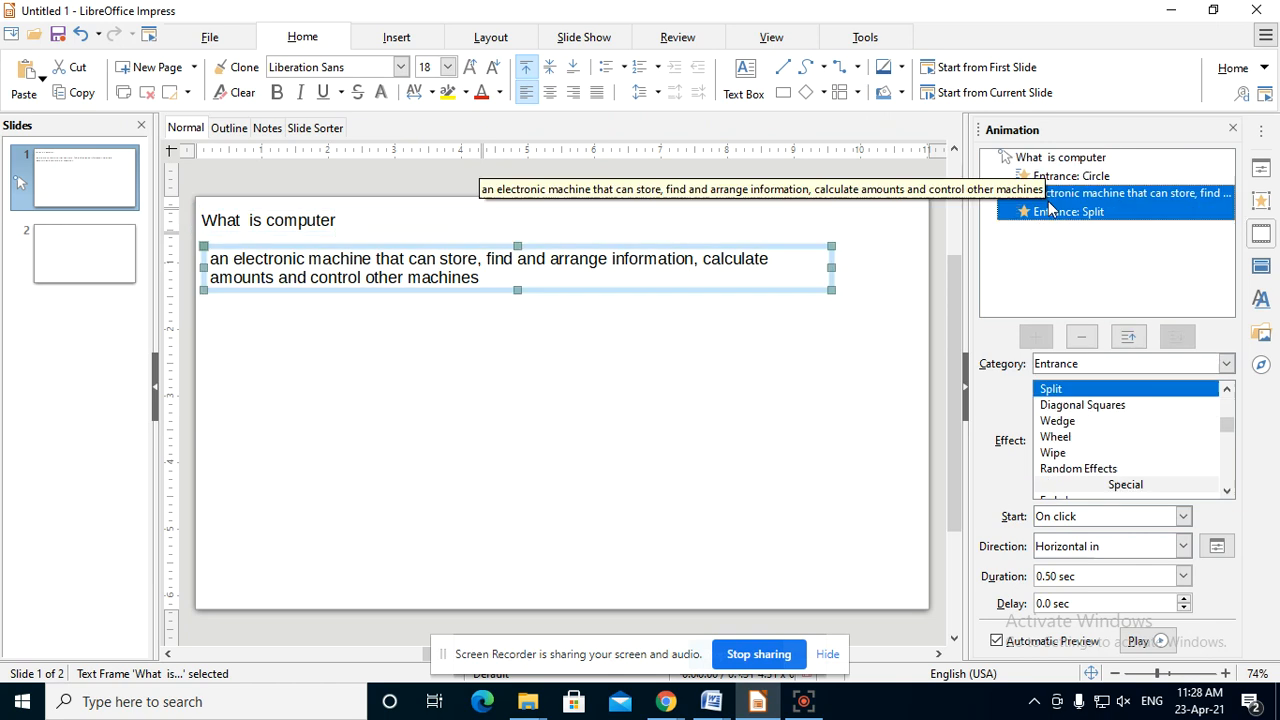
{"action": "left_click", "coordinate": [1058, 178]}
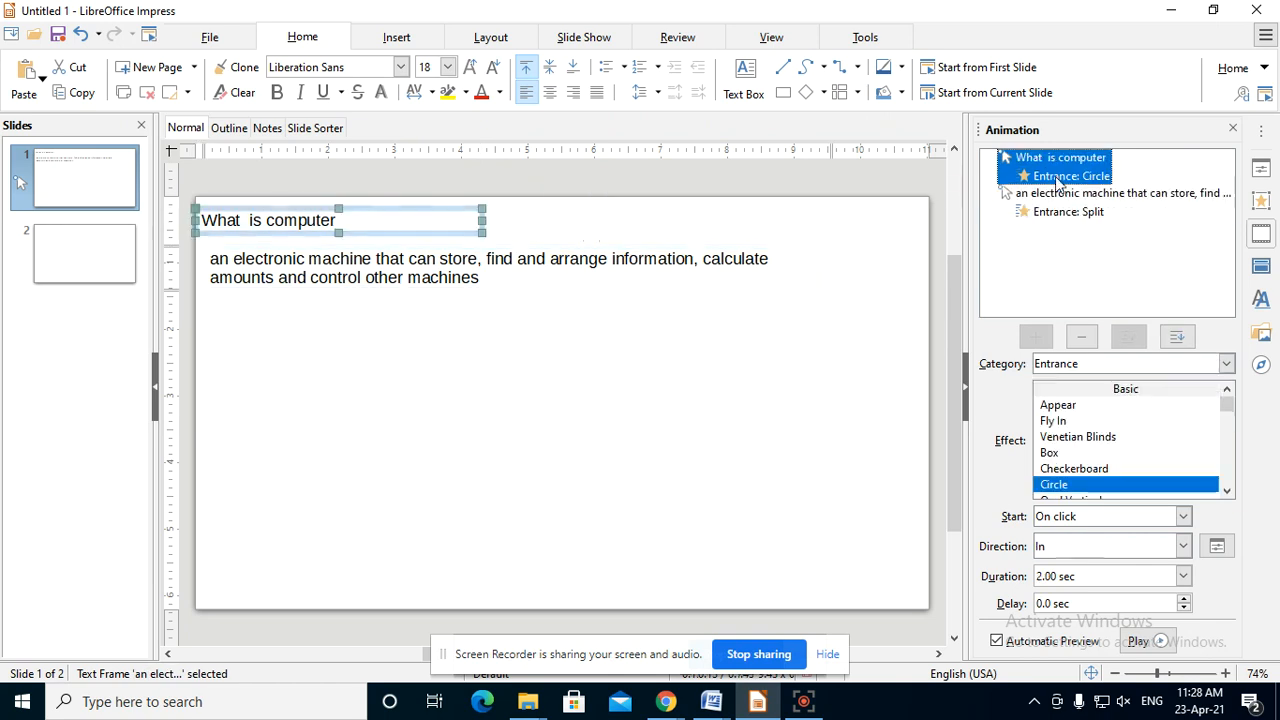
Step: Run the slide show with the heading entering before the definition, and return to editing
{"action": "left_click", "coordinate": [556, 226]}
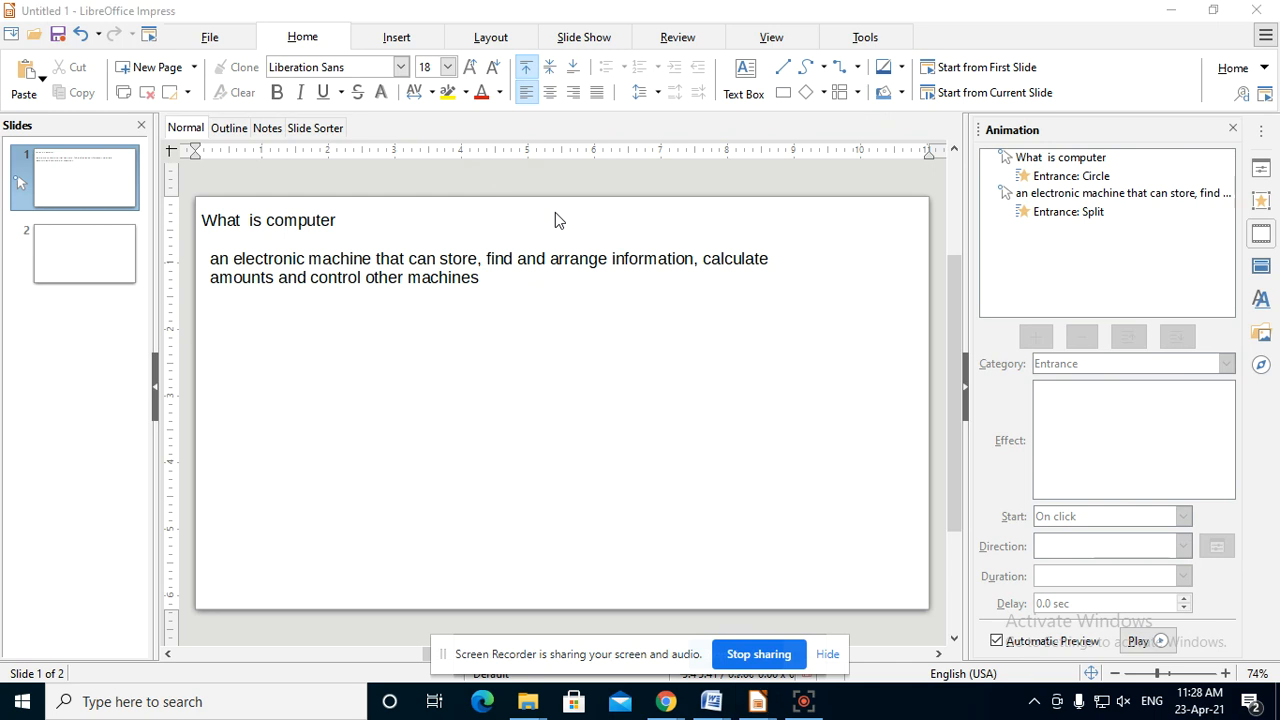
{"action": "key", "text": "F5"}
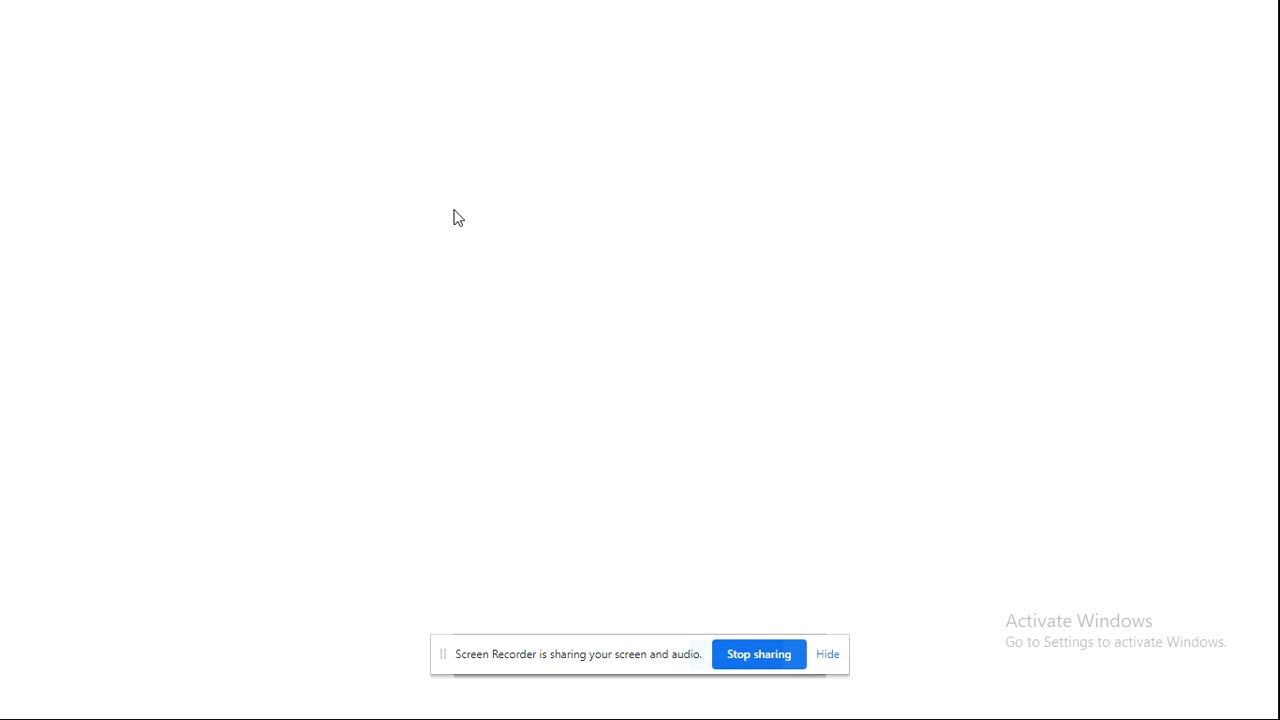
{"action": "left_click", "coordinate": [454, 208]}
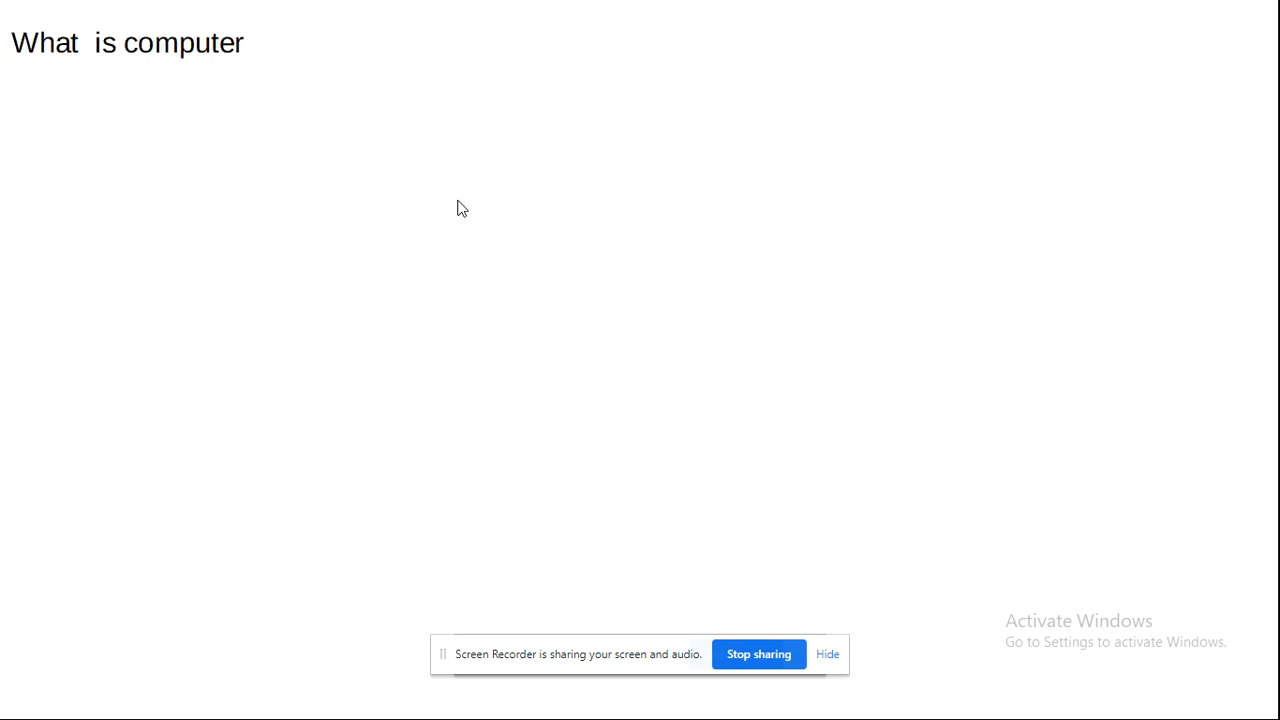
{"action": "left_click", "coordinate": [461, 203]}
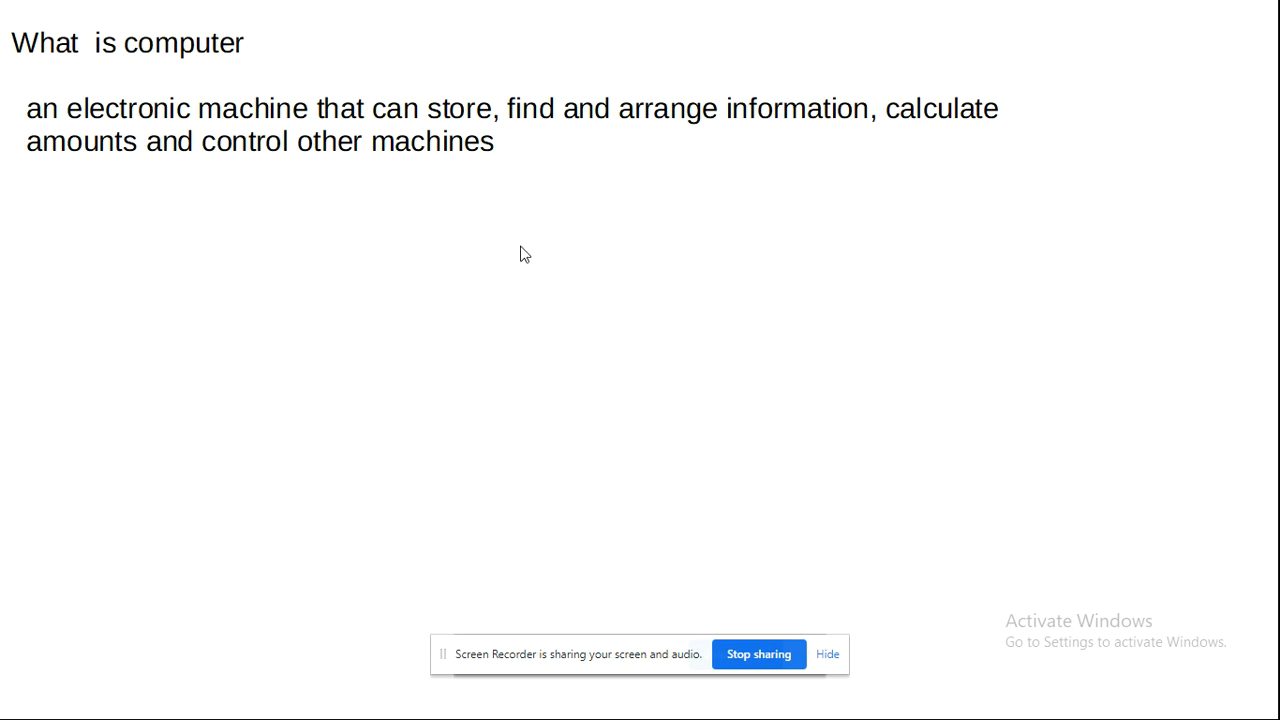
{"action": "key", "text": "Escape"}
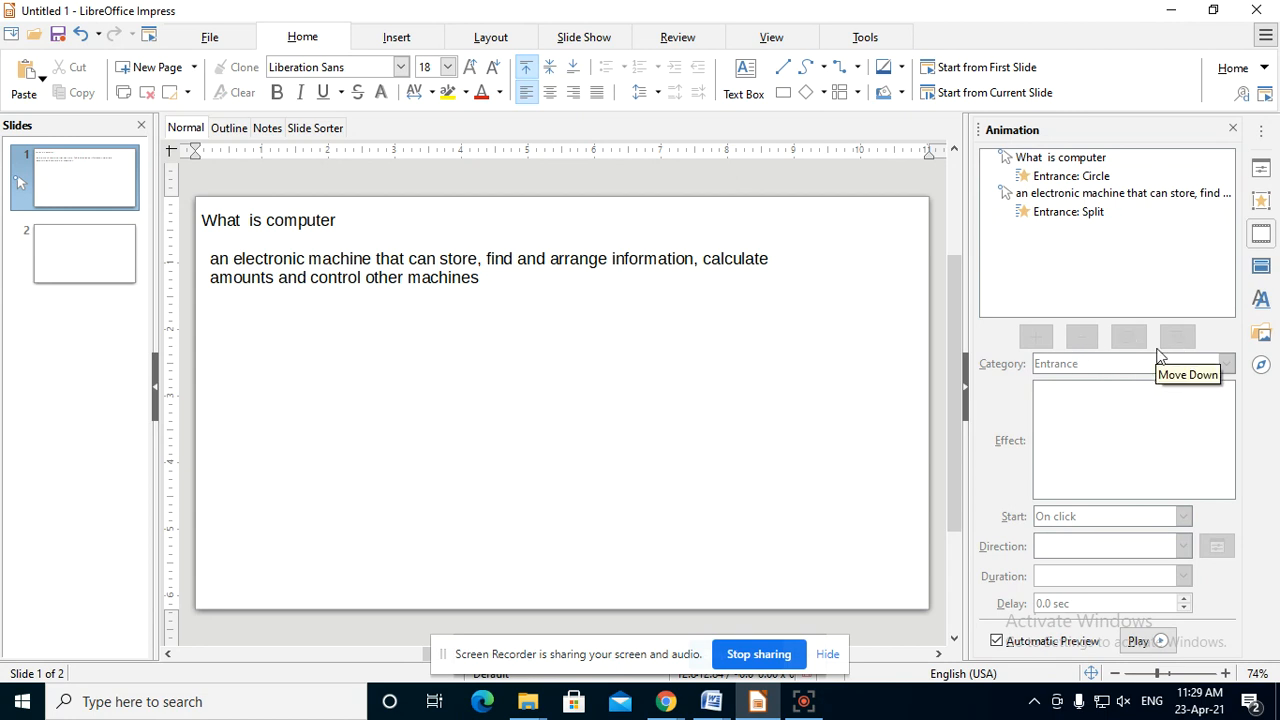
{"action": "left_click", "coordinate": [360, 226]}
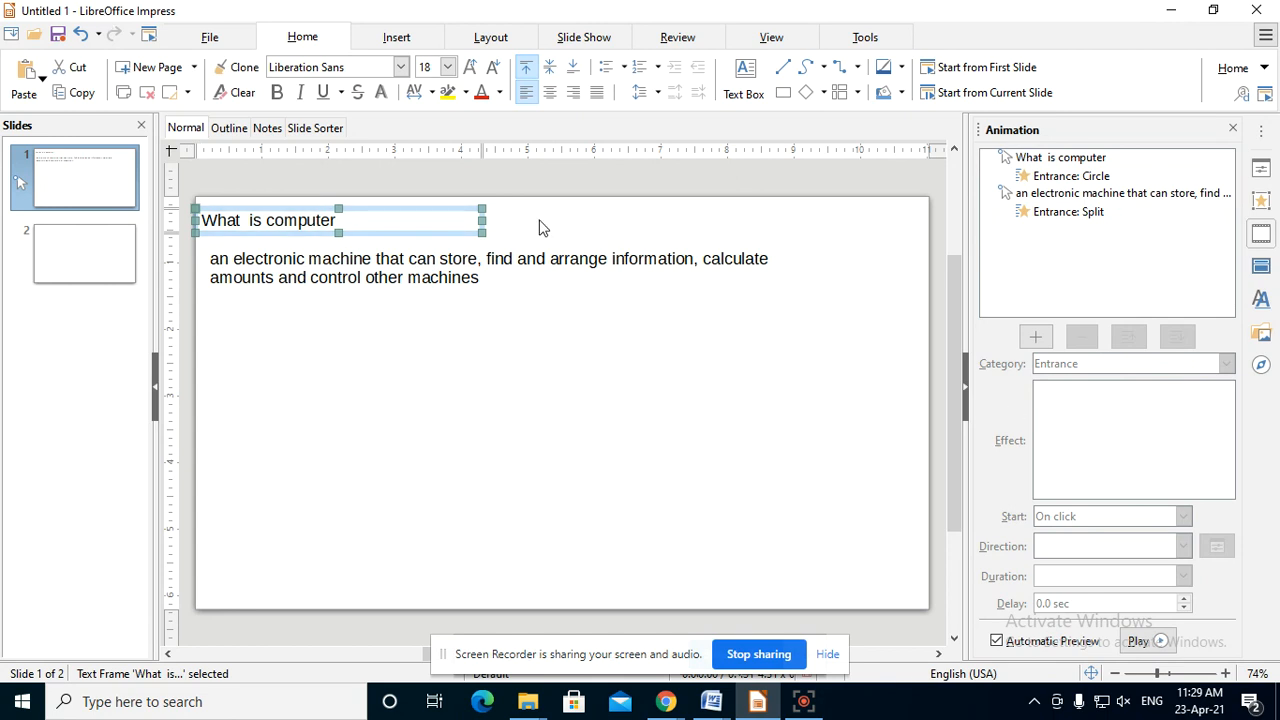
{"action": "left_click", "coordinate": [340, 278]}
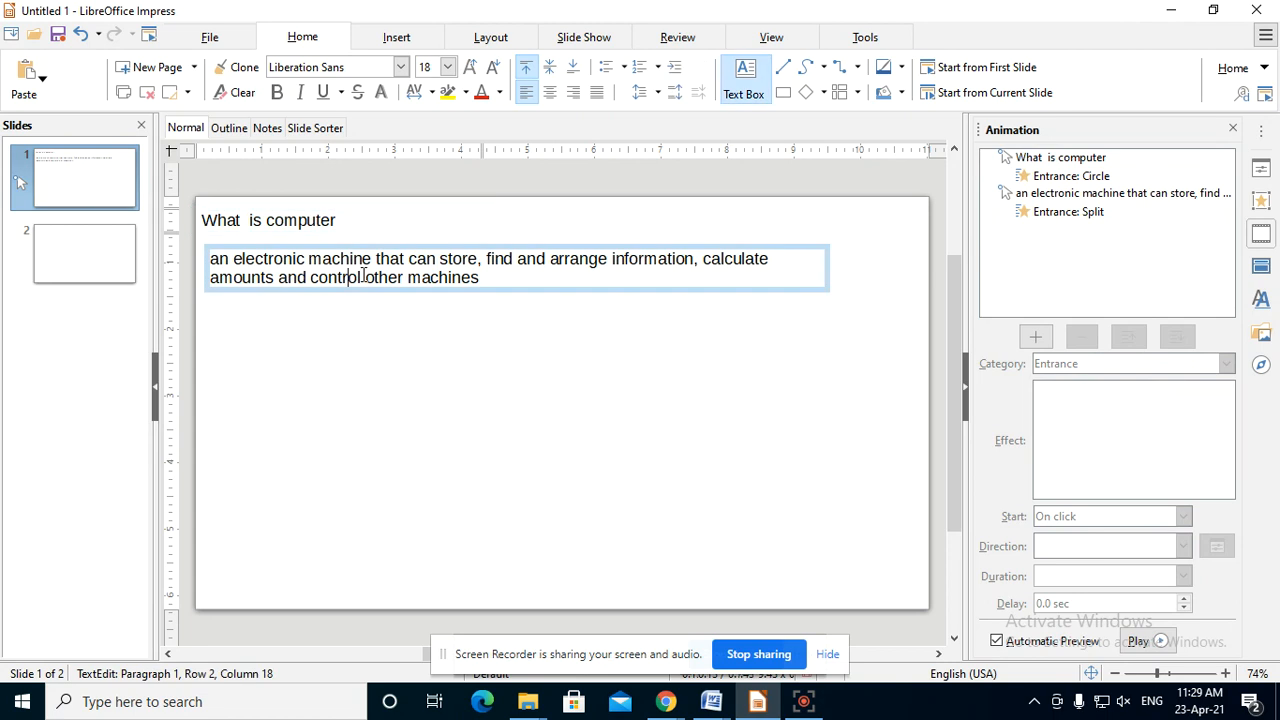
{"action": "left_click", "coordinate": [408, 287]}
{"action": "left_click", "coordinate": [280, 217]}
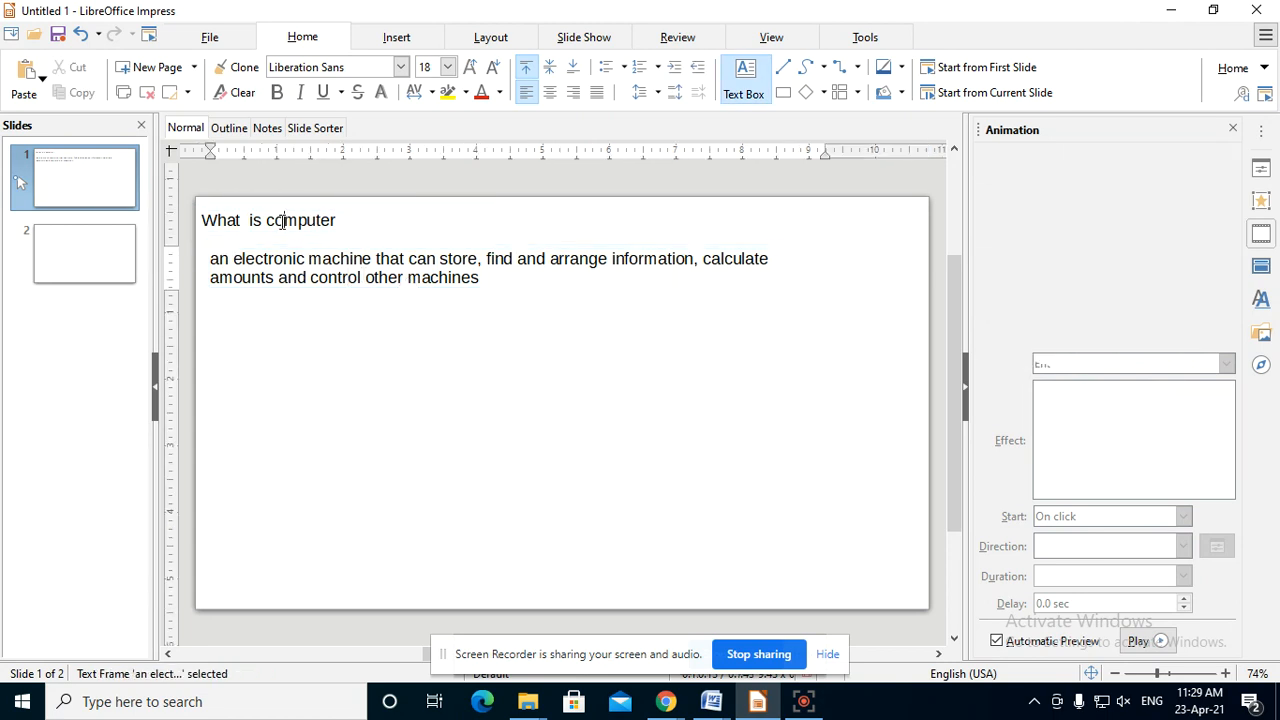
{"action": "left_click", "coordinate": [307, 231]}
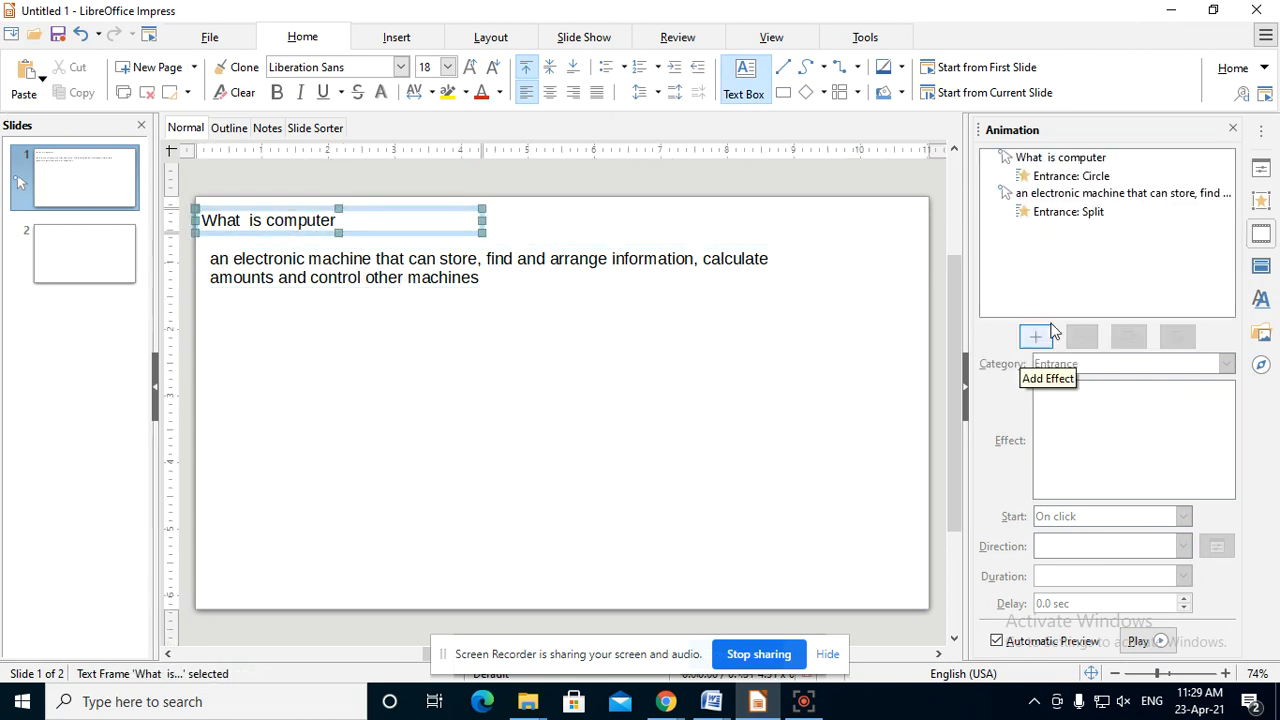
Step: Set the direction of the heading's Circle animation to Out and preview the effect
{"action": "left_click", "coordinate": [1108, 175]}
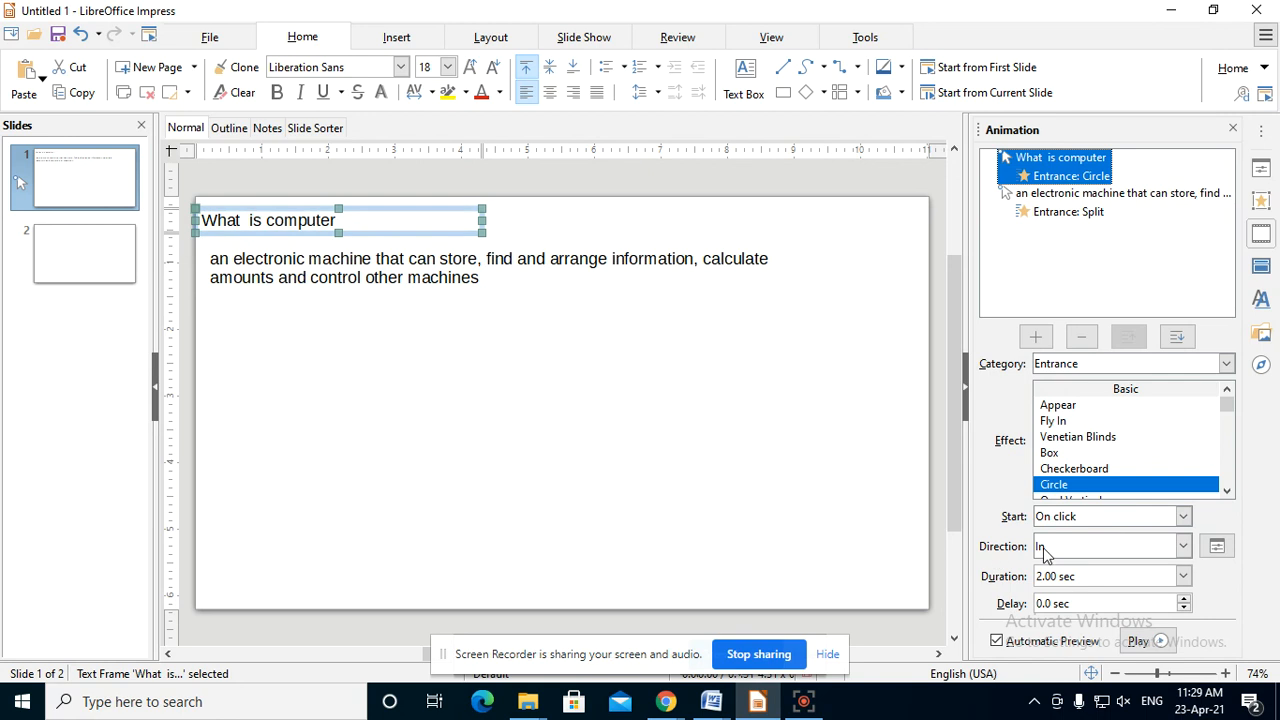
{"action": "left_click", "coordinate": [1185, 549]}
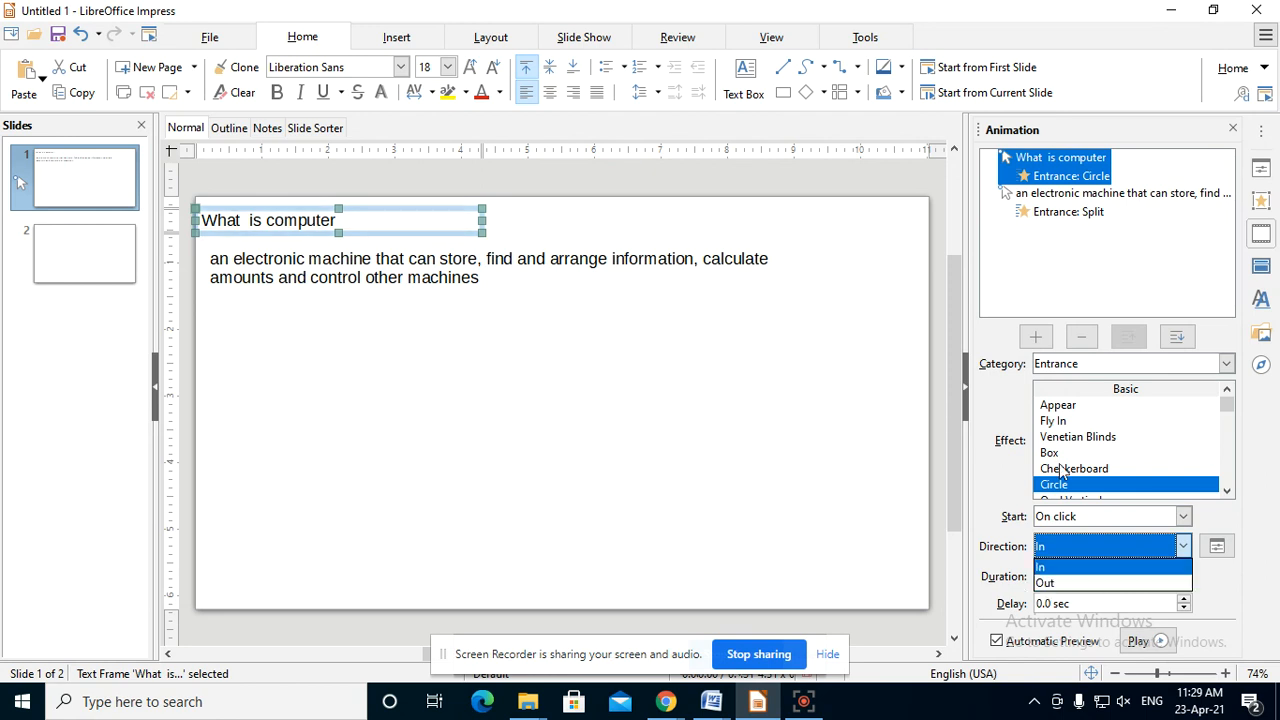
{"action": "left_click", "coordinate": [1056, 585]}
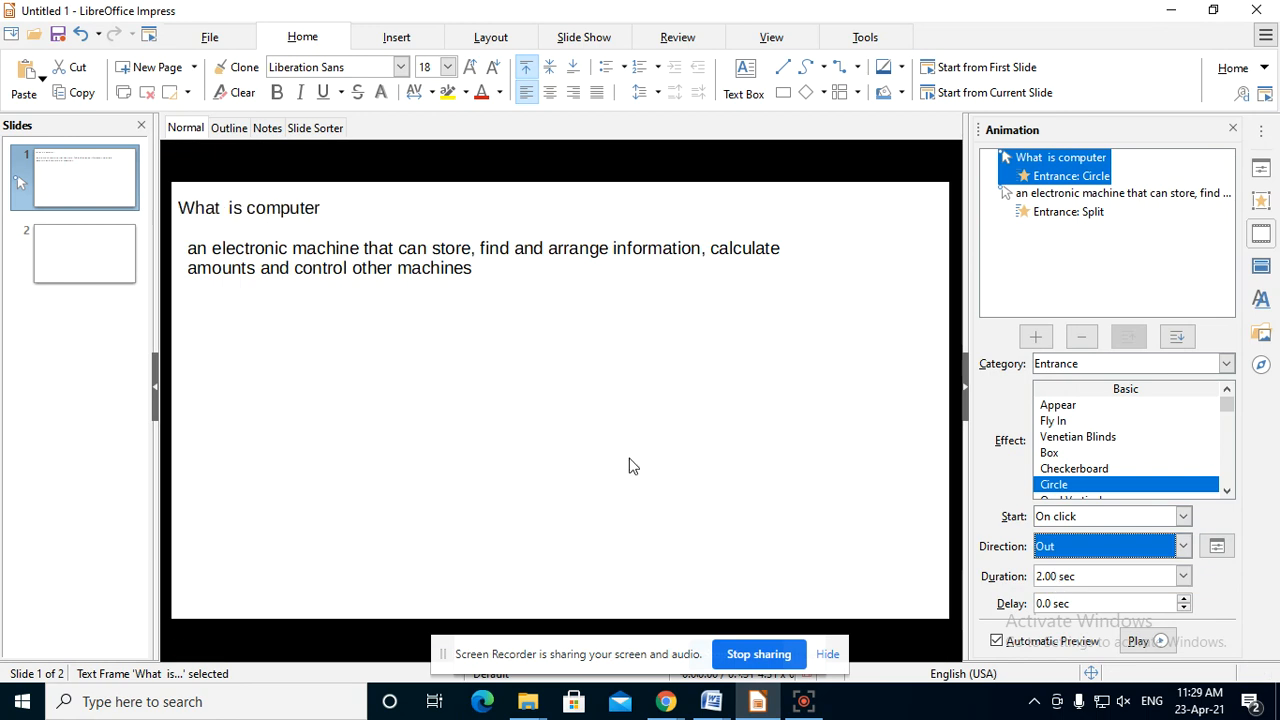
{"action": "left_click", "coordinate": [1140, 641]}
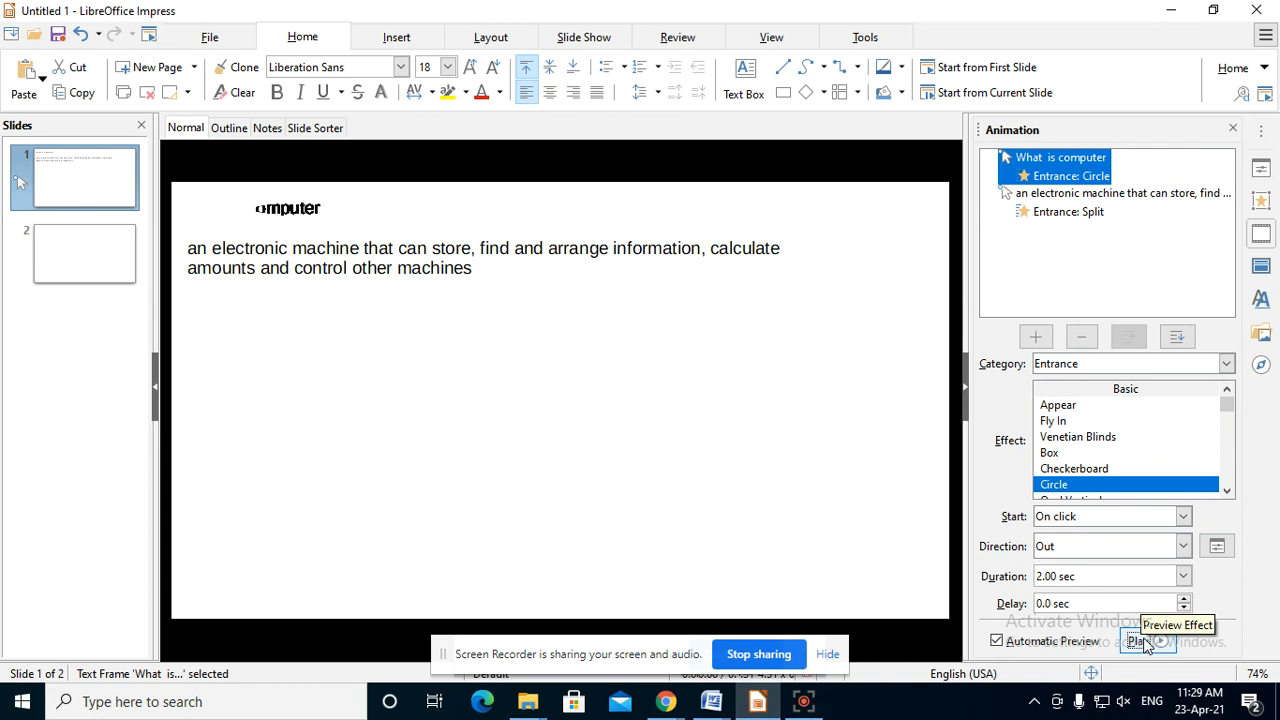
Step: Compare the Circle animation's In and Out directions on the heading, ending with the direction set to In
{"action": "left_click", "coordinate": [1183, 546]}
{"action": "left_click", "coordinate": [1105, 567]}
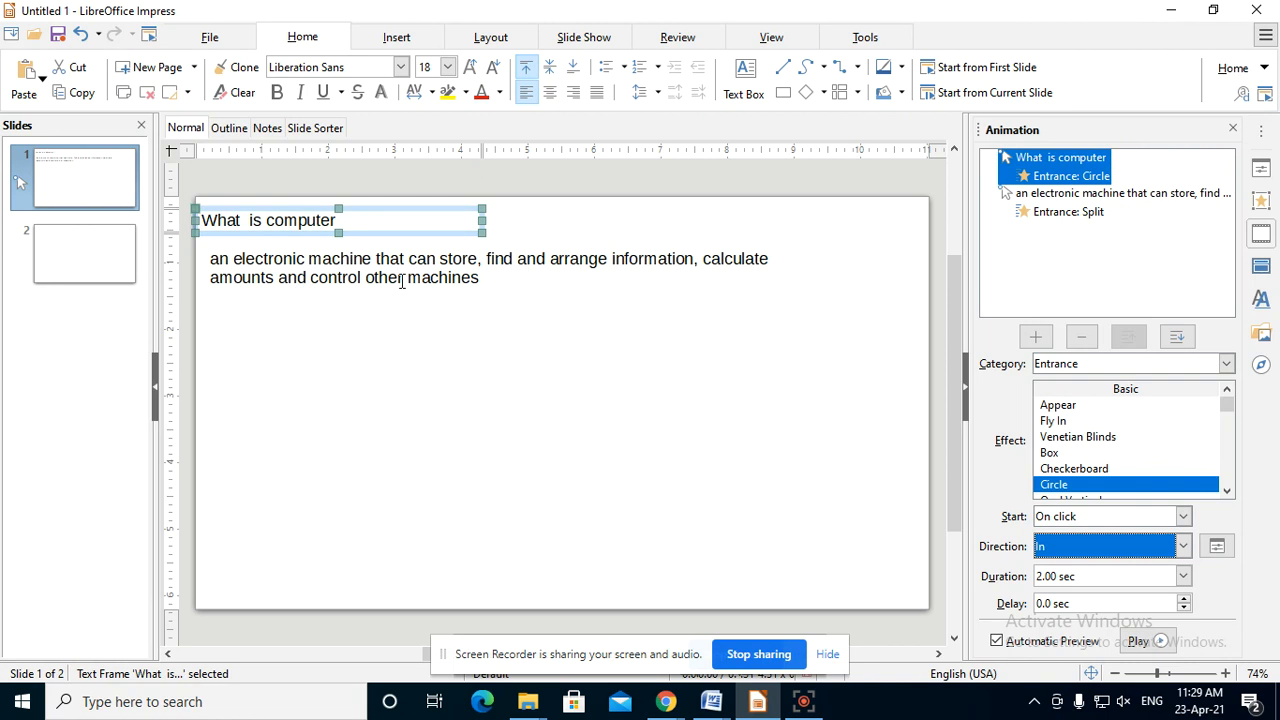
{"action": "left_click", "coordinate": [1183, 546]}
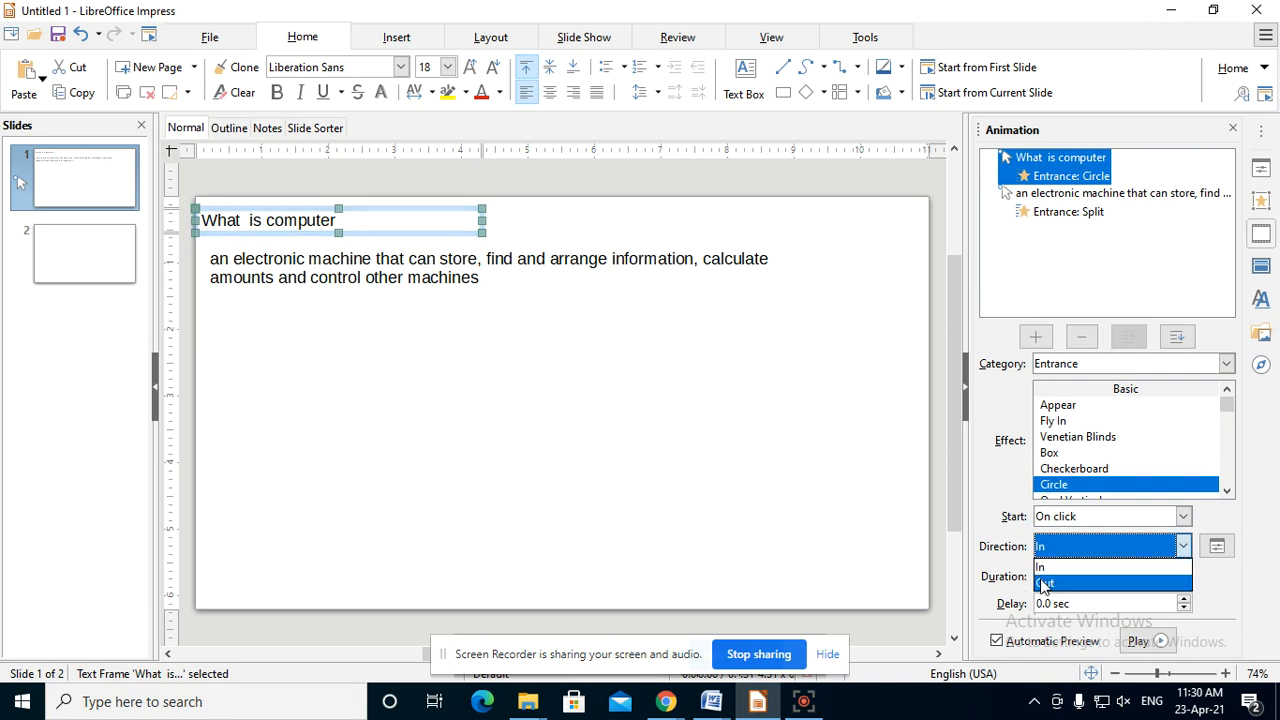
{"action": "left_click", "coordinate": [1043, 584]}
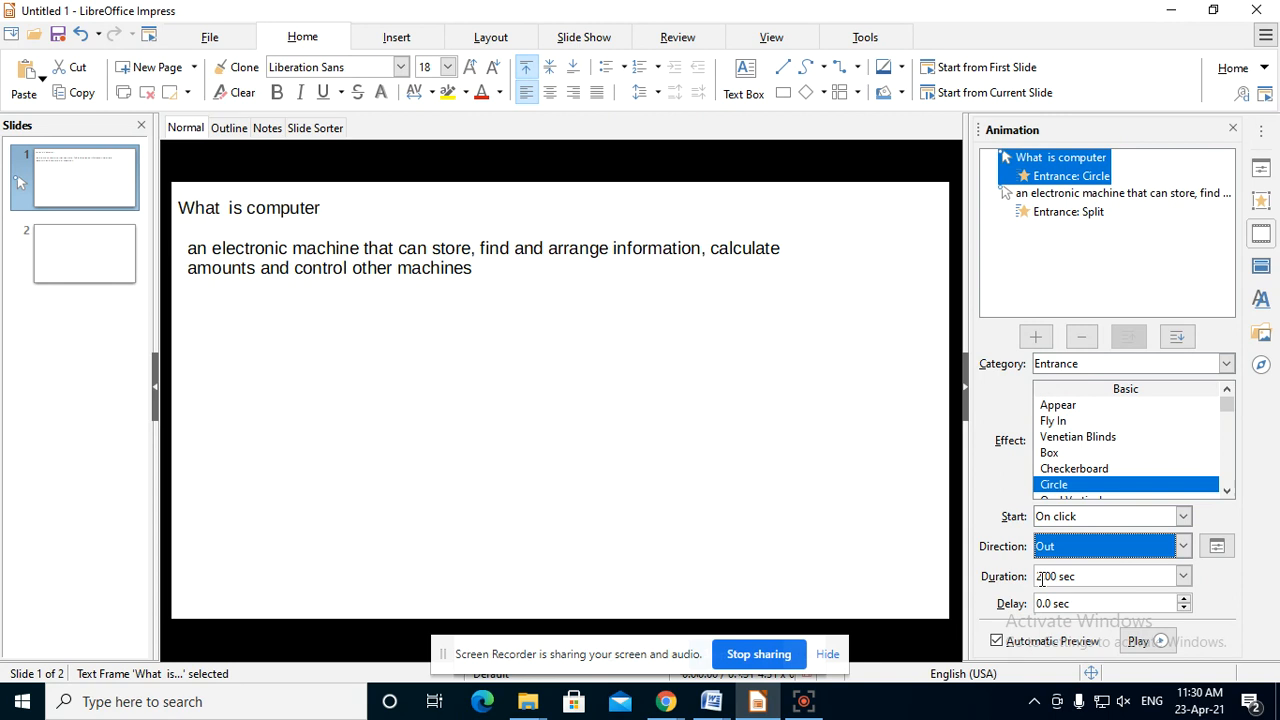
{"action": "left_click", "coordinate": [1170, 548]}
{"action": "left_click", "coordinate": [1100, 567]}
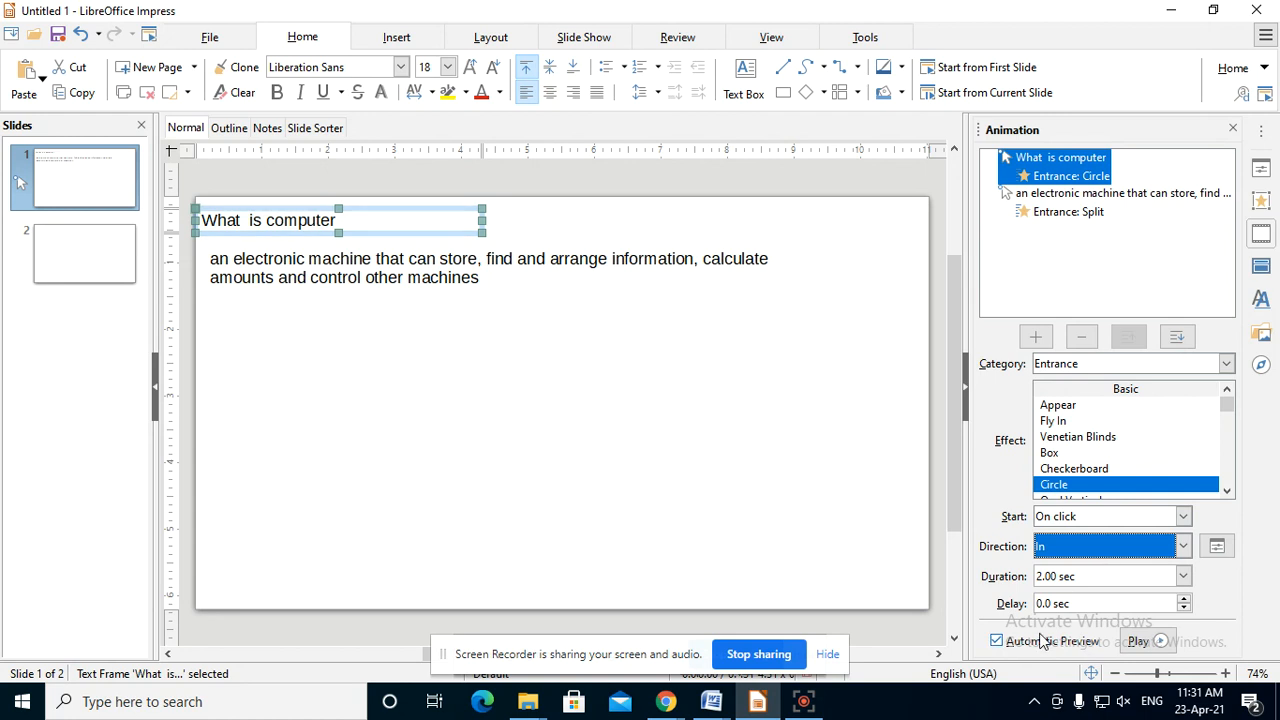
Step: Turn off automatic preview and try Venetian Blinds, Box, Checkerboard, Circle and Fly In as the heading's entrance effect
{"action": "left_click", "coordinate": [997, 641]}
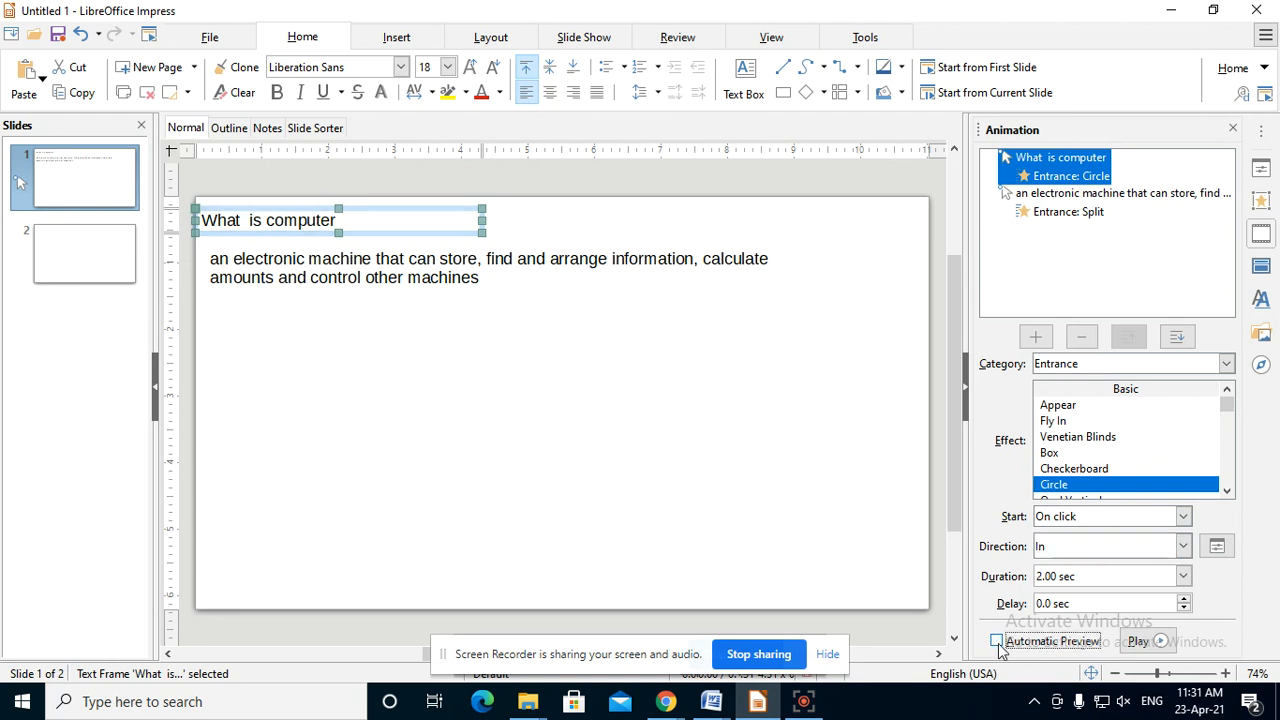
{"action": "left_click", "coordinate": [1060, 447]}
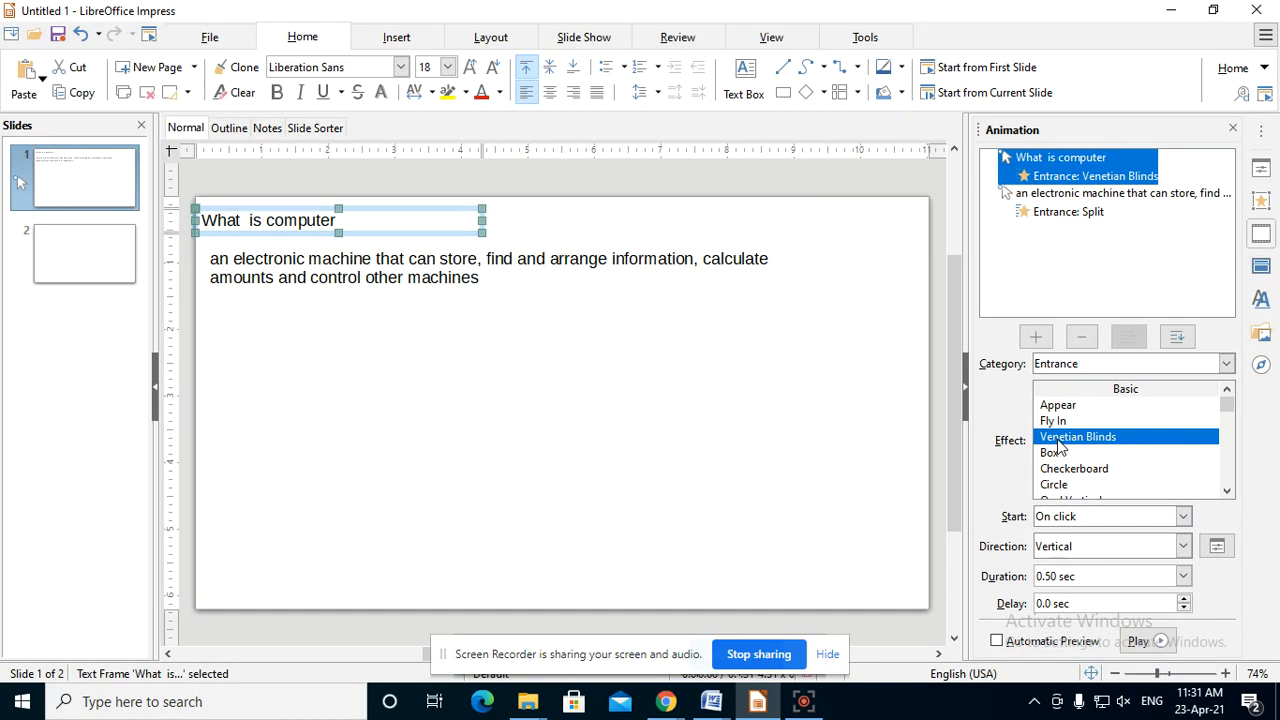
{"action": "left_click", "coordinate": [1046, 455]}
{"action": "left_click", "coordinate": [1060, 468]}
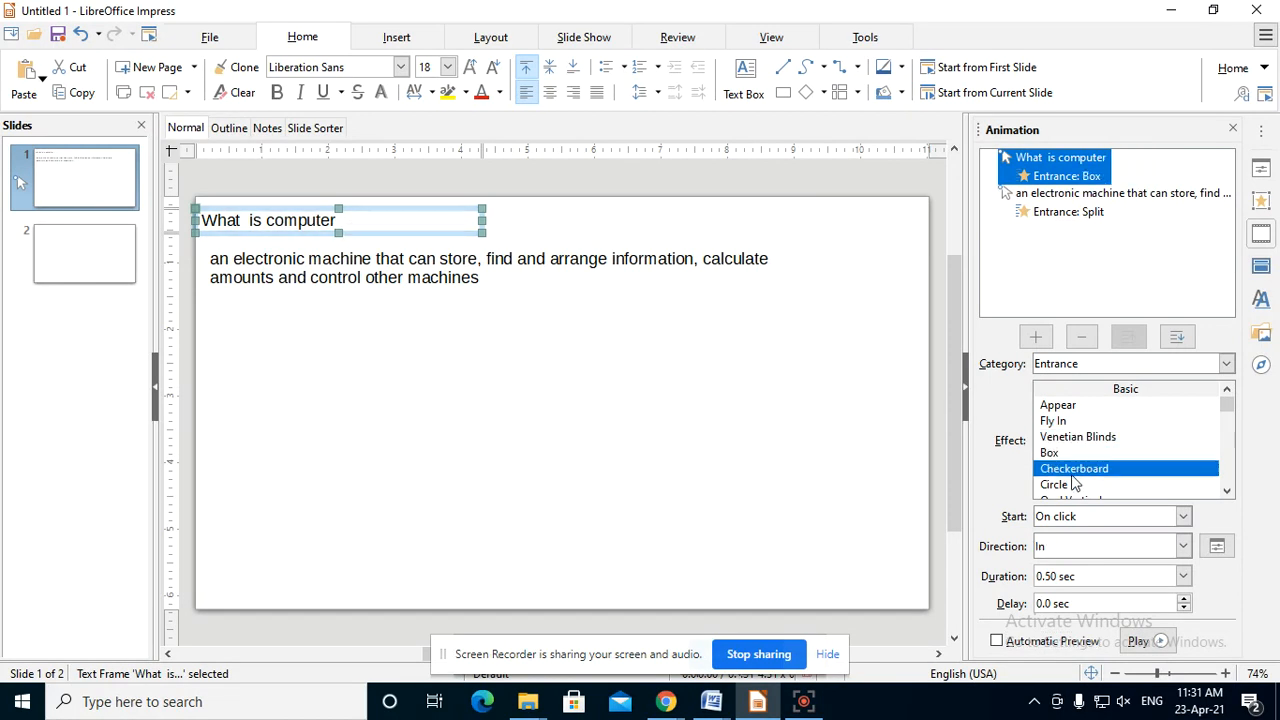
{"action": "left_click", "coordinate": [1054, 484]}
{"action": "left_click", "coordinate": [1062, 437]}
{"action": "left_click", "coordinate": [1060, 421]}
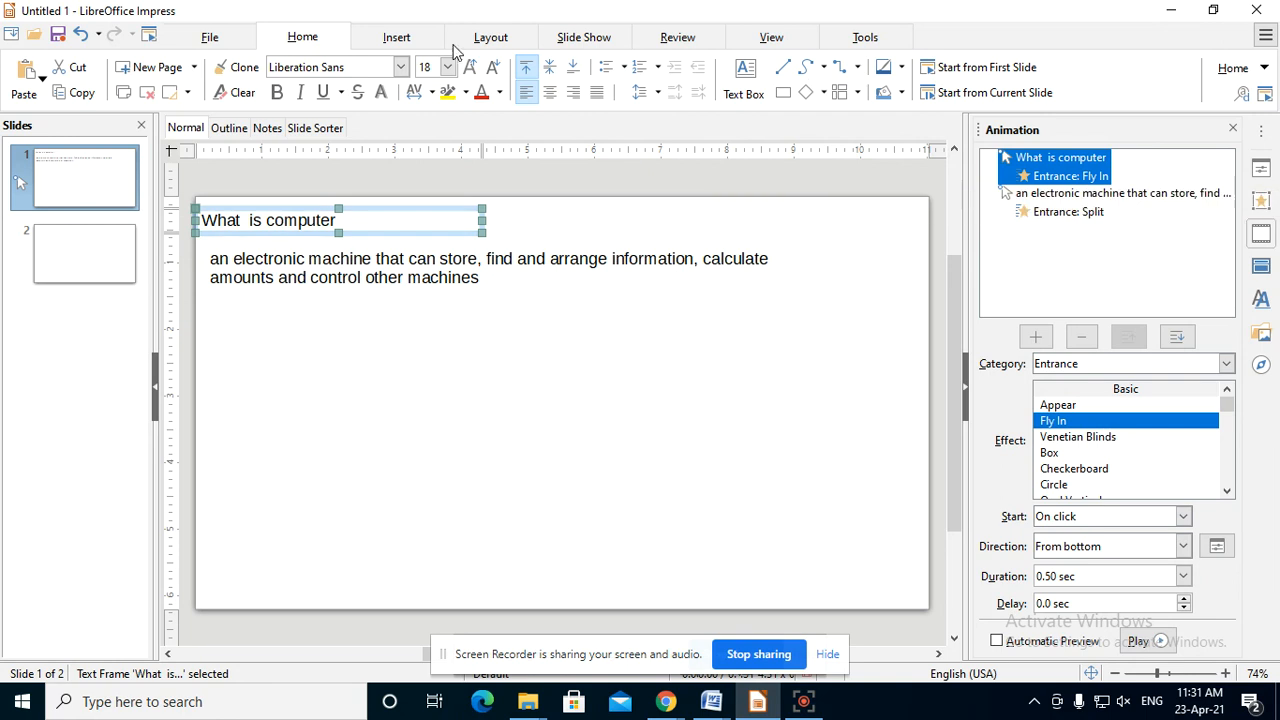
Step: Turn on automatic preview and try Box, Checkerboard, Dissolve In and Peek In on the heading, ending with Random Bars
{"action": "left_click", "coordinate": [997, 641]}
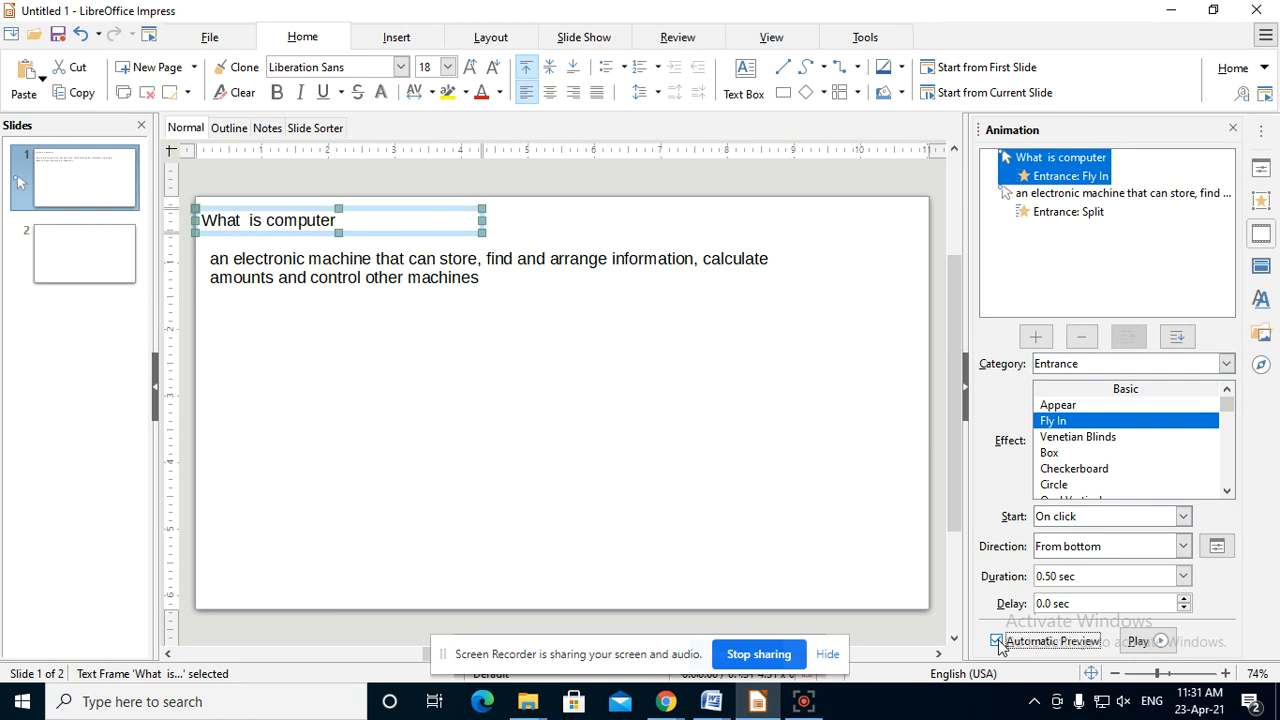
{"action": "left_click", "coordinate": [1058, 455]}
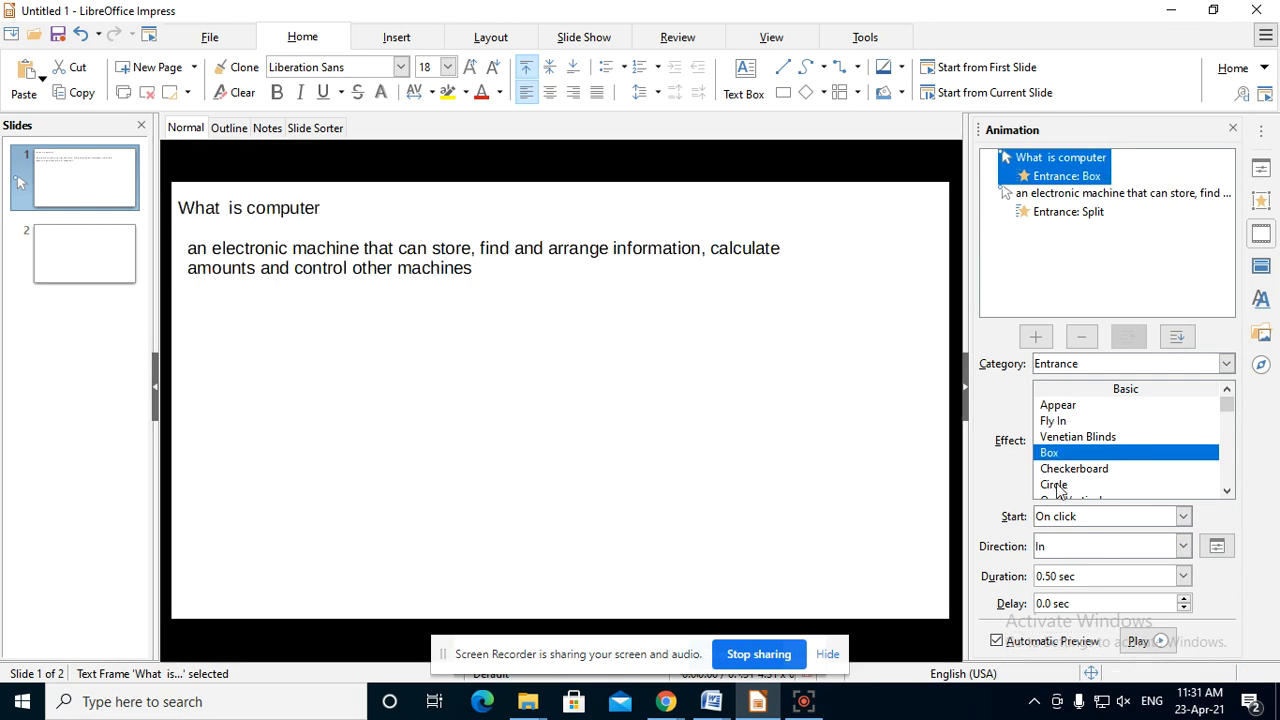
{"action": "left_click", "coordinate": [1066, 469]}
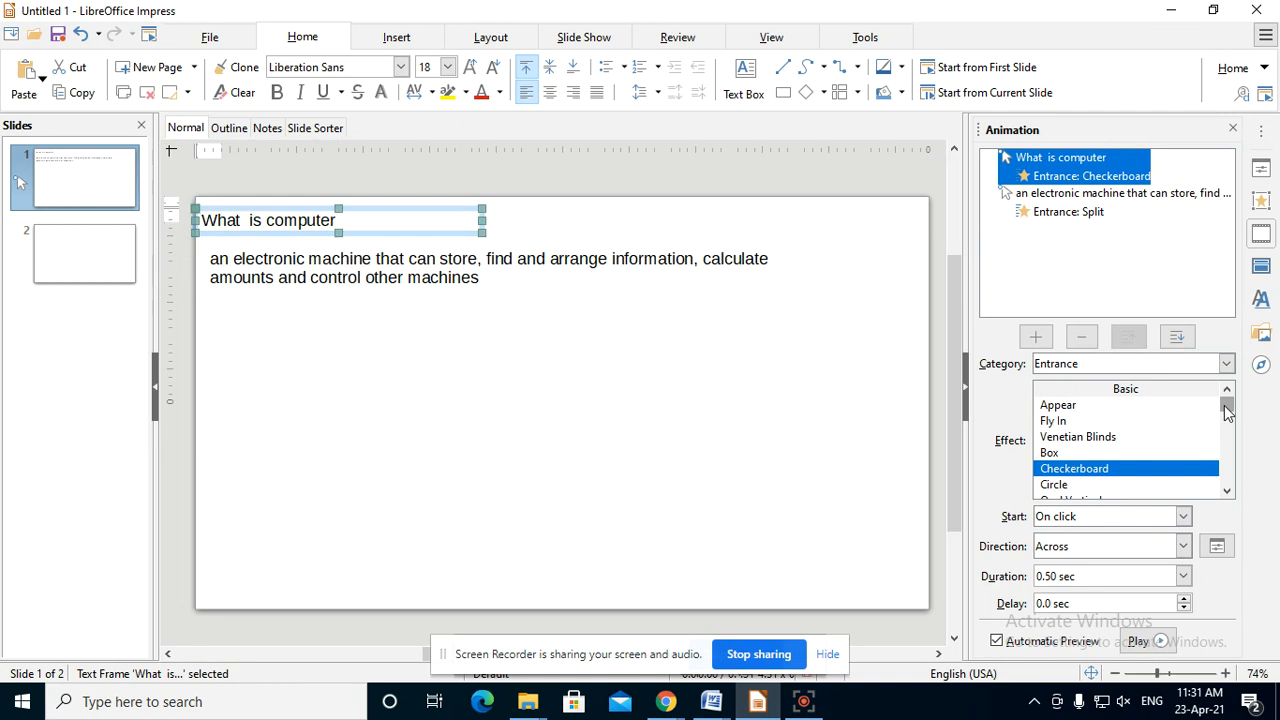
{"action": "scroll", "coordinate": [1230, 457], "scroll_direction": "down", "scroll_amount": 2}
{"action": "left_click", "coordinate": [1066, 437]}
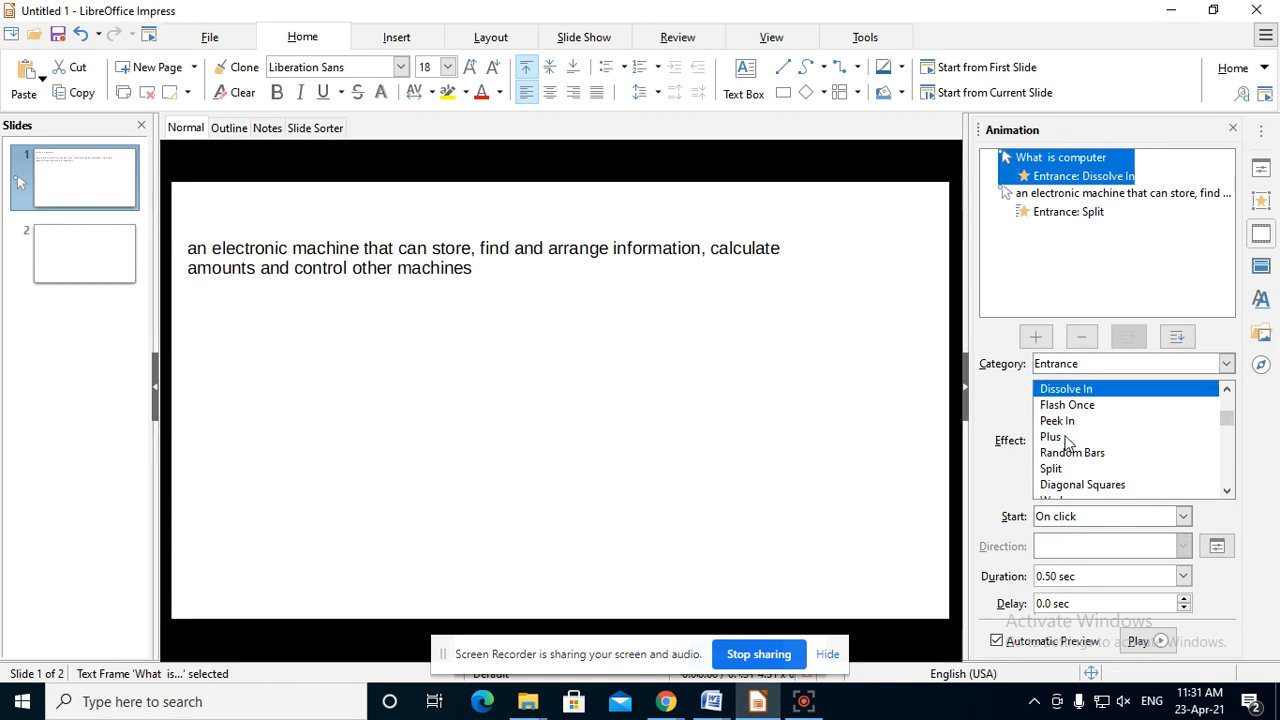
{"action": "left_click", "coordinate": [1058, 423]}
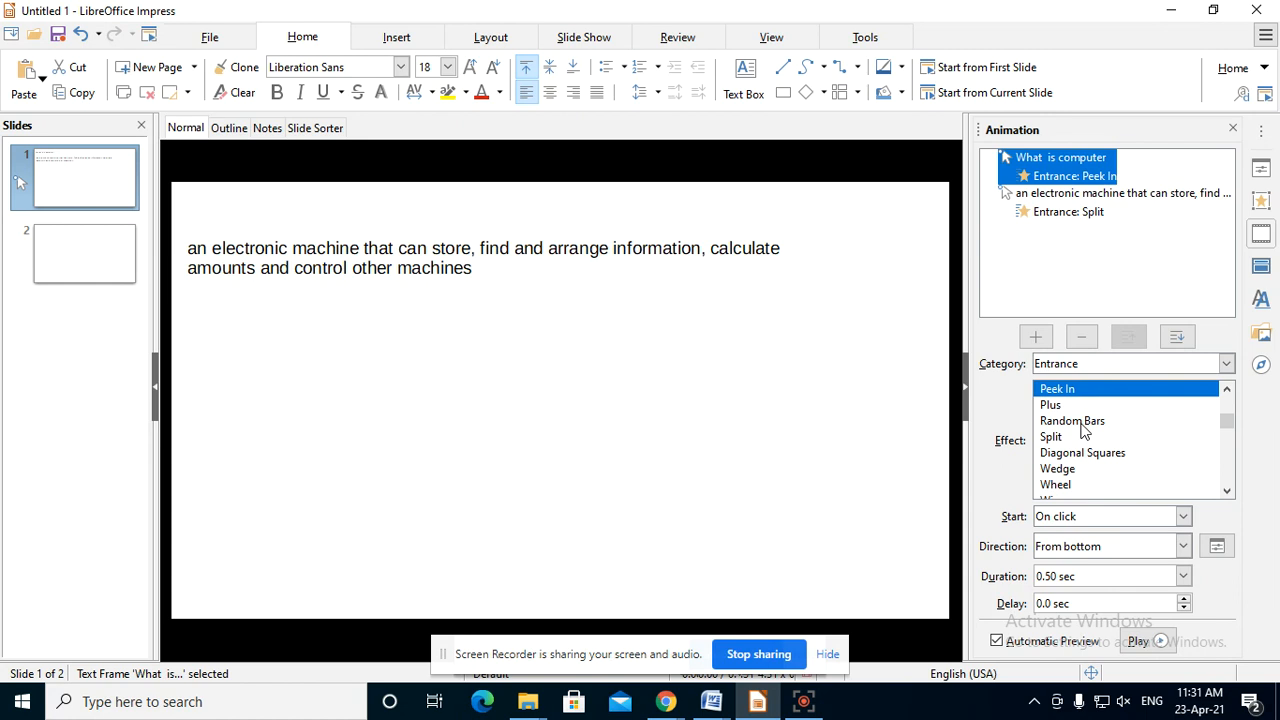
{"action": "left_click", "coordinate": [1083, 424]}
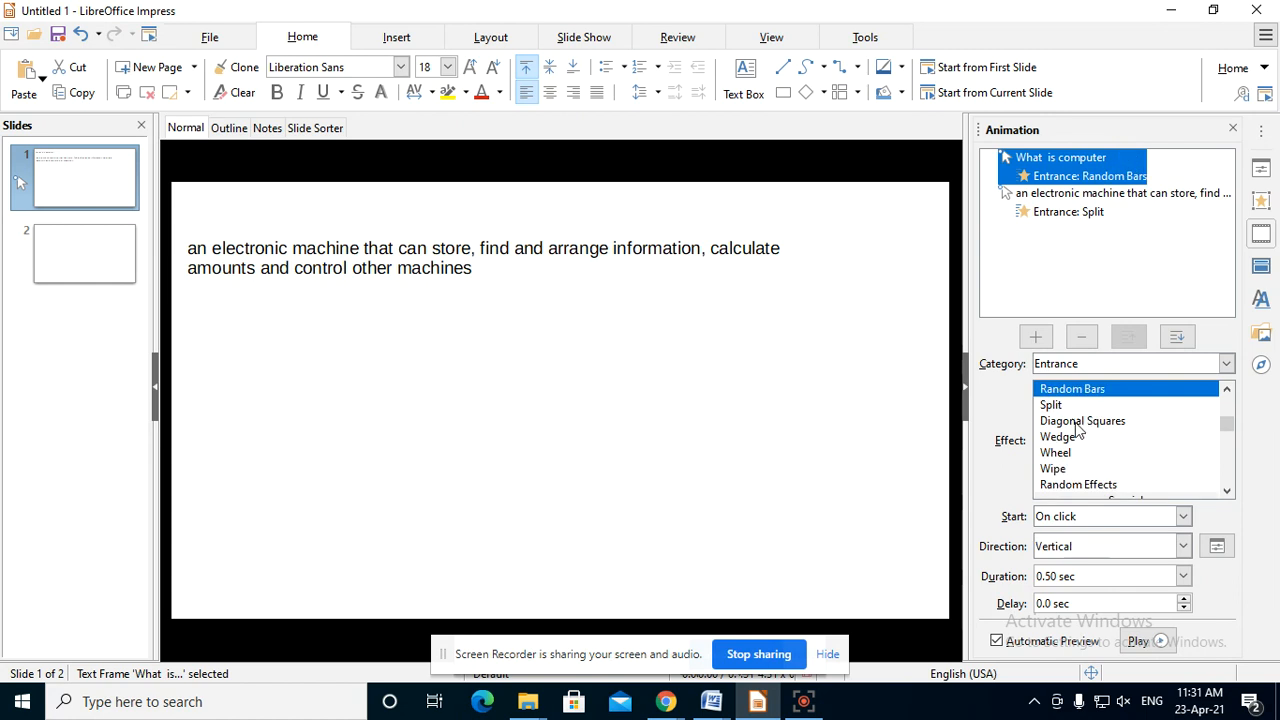
Step: Try Wheel on the heading, then set its entrance effect to Random Effects, preview it and deselect the heading
{"action": "left_click", "coordinate": [1066, 453]}
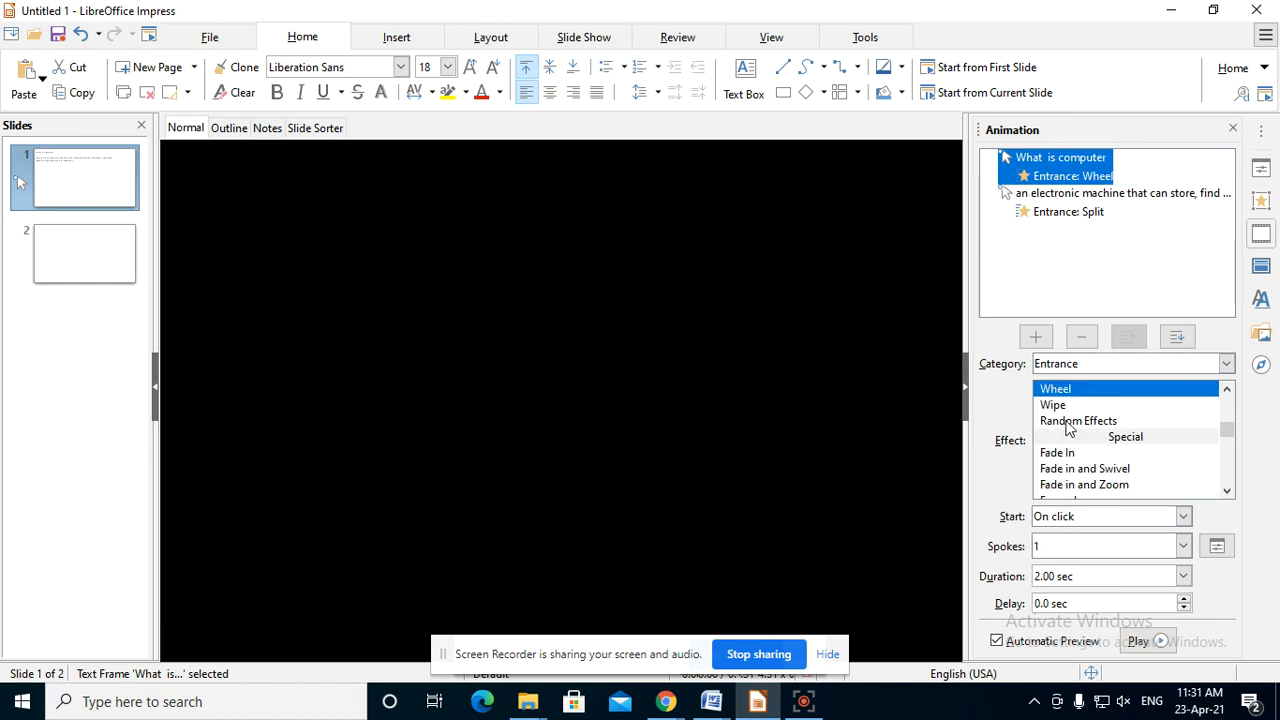
{"action": "left_click", "coordinate": [1068, 420]}
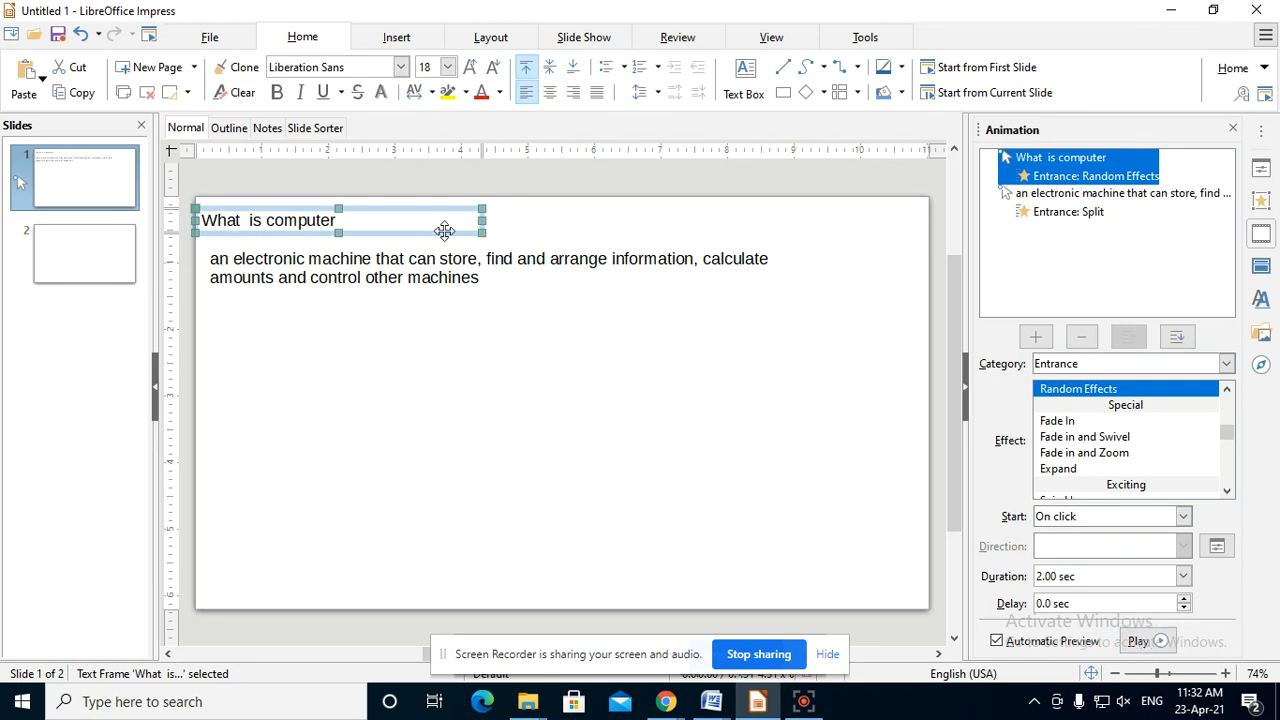
{"action": "left_click", "coordinate": [1140, 643]}
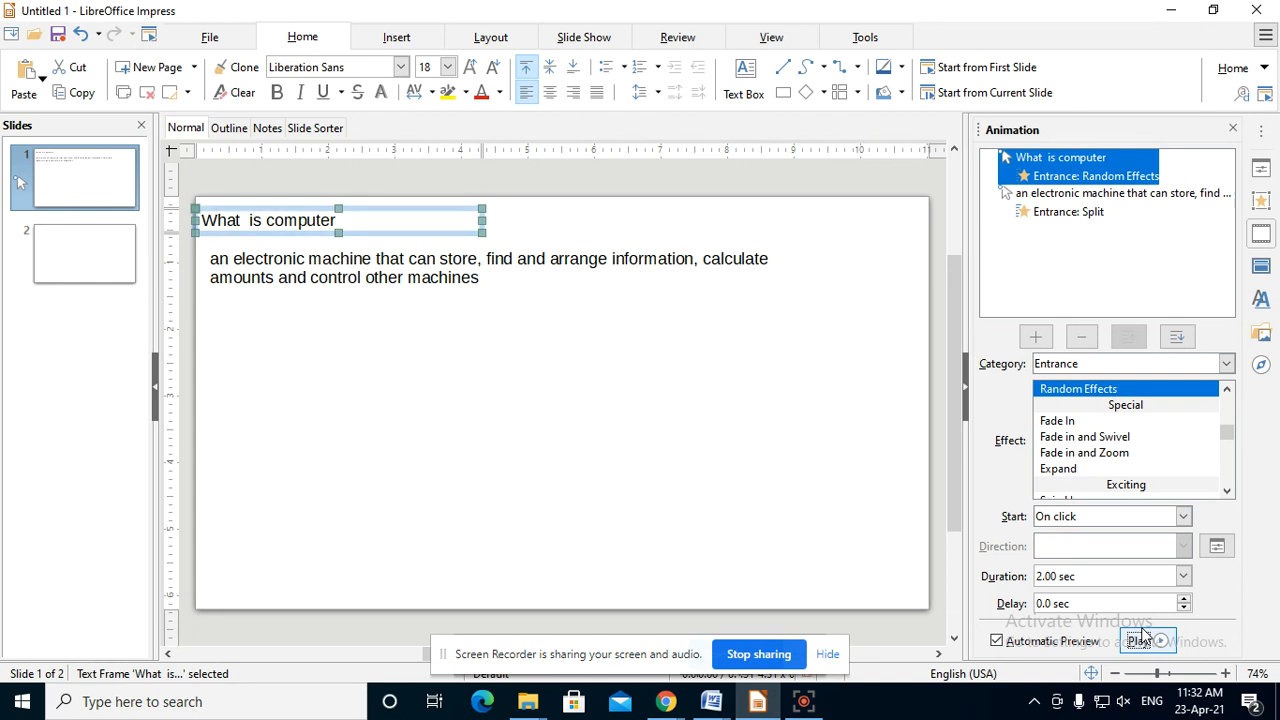
{"action": "left_click", "coordinate": [491, 331]}
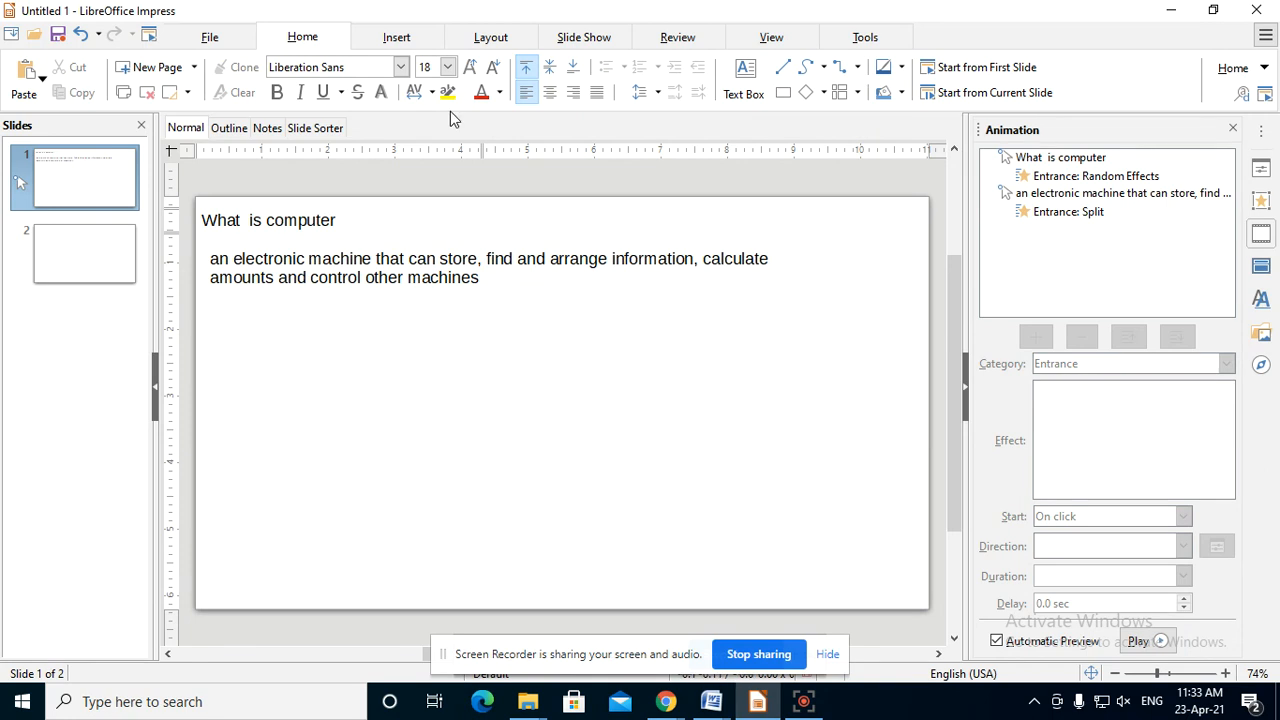
Step: Compare gradient presets for slide 1's background and apply the linear yellow-to-green gradient
{"action": "left_click", "coordinate": [380, 45]}
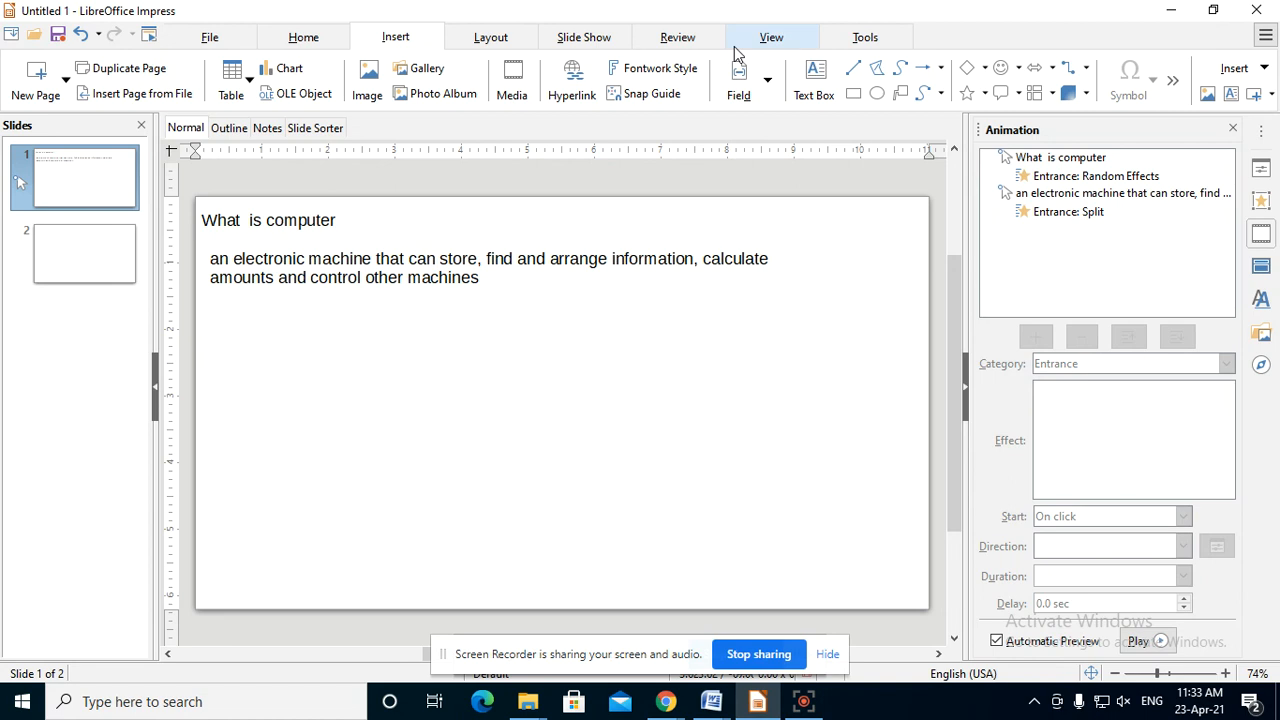
{"action": "left_click", "coordinate": [756, 44]}
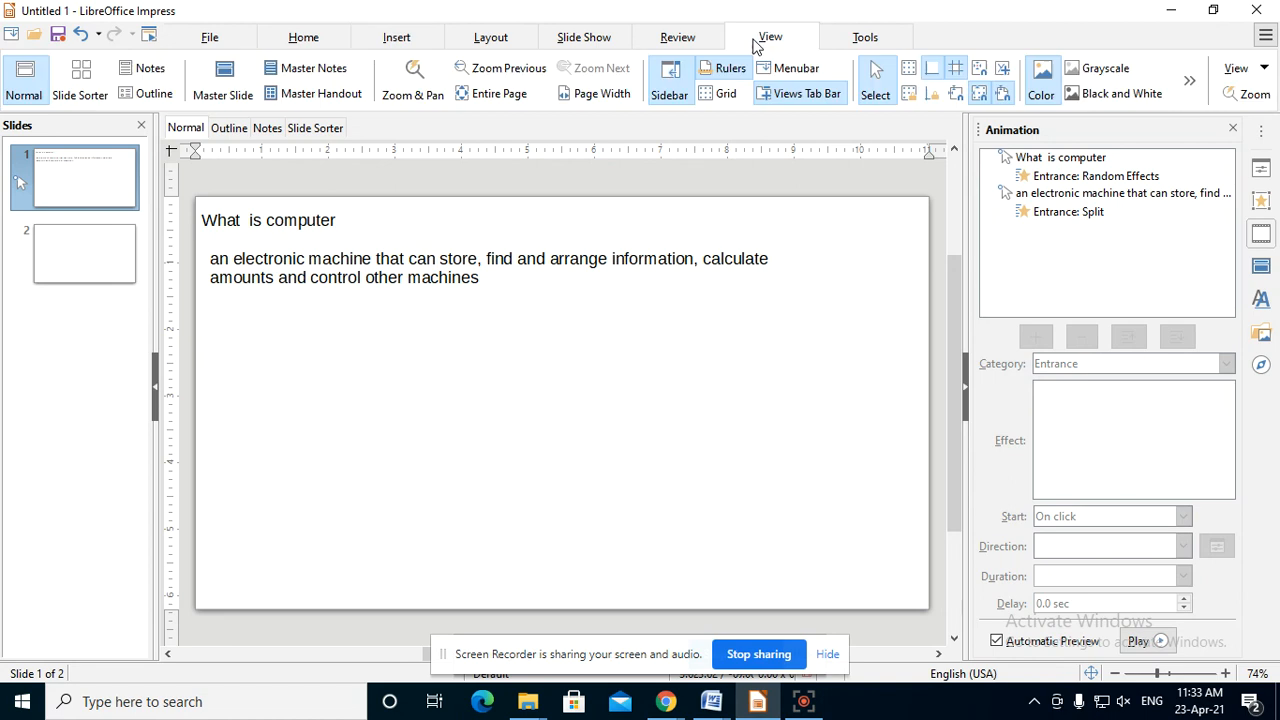
{"action": "left_click", "coordinate": [491, 39]}
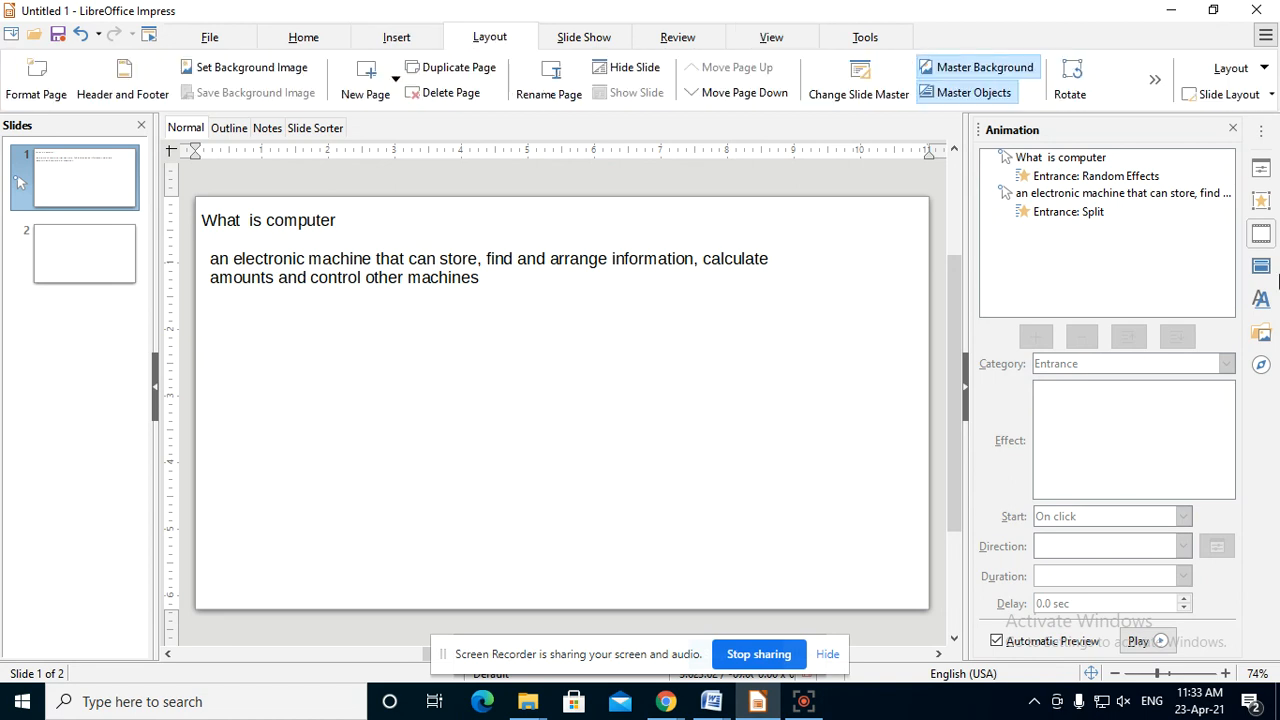
{"action": "left_click", "coordinate": [30, 78]}
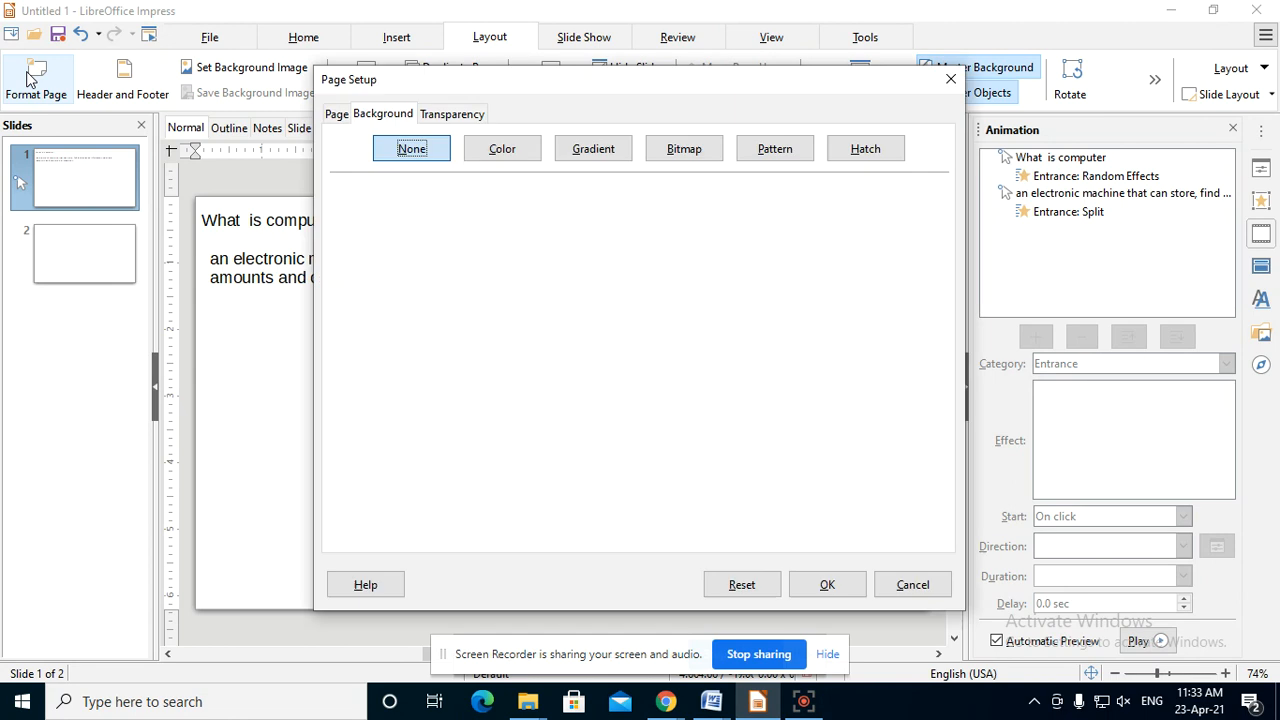
{"action": "left_click", "coordinate": [588, 149]}
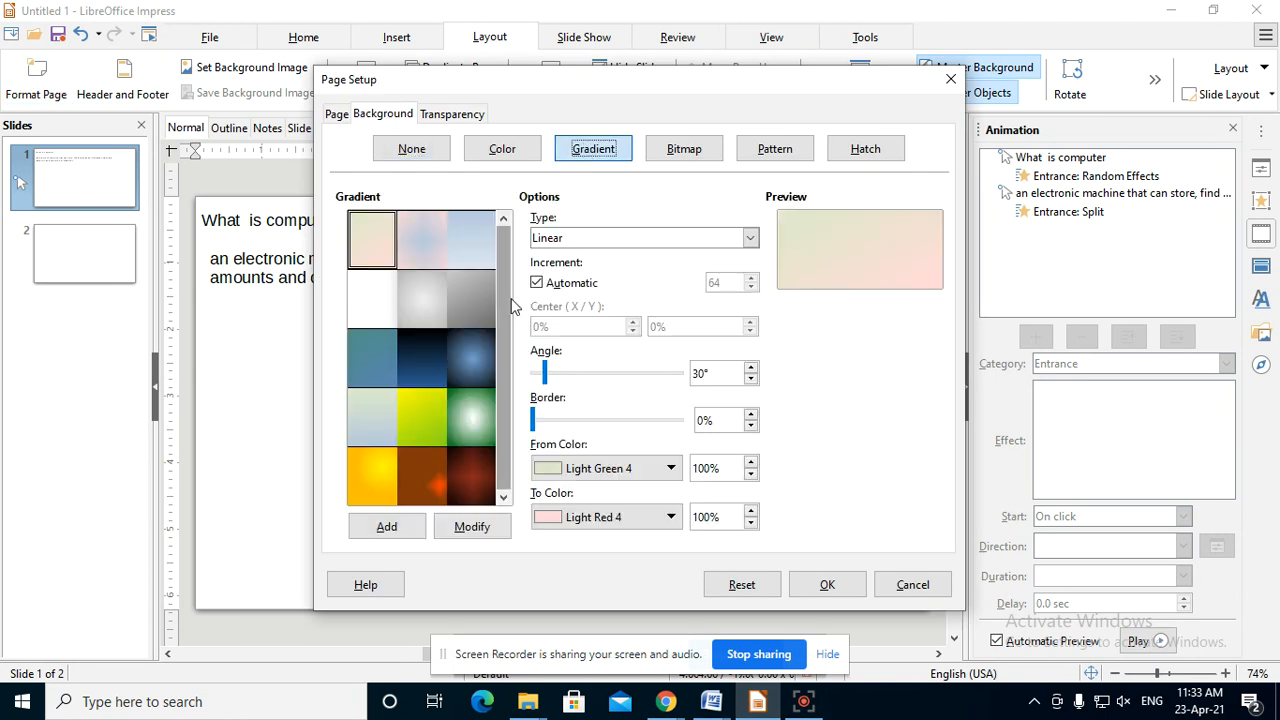
{"action": "left_click", "coordinate": [461, 430]}
{"action": "left_click", "coordinate": [470, 370]}
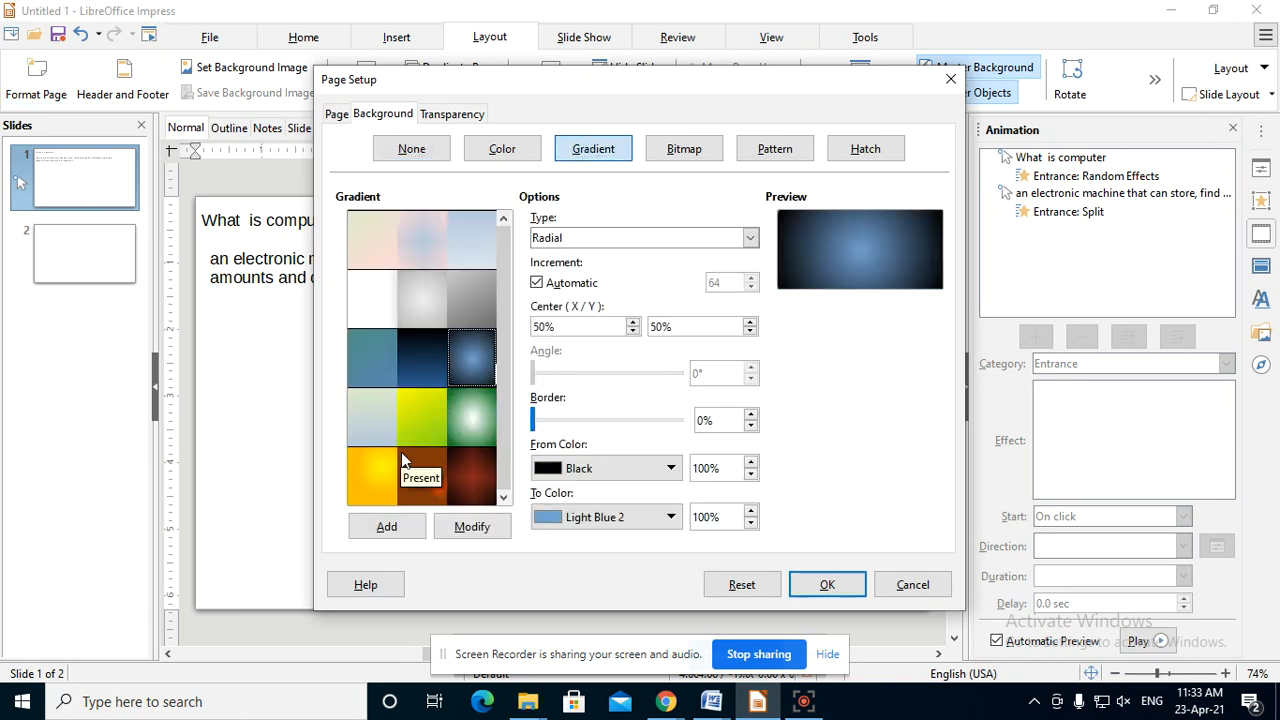
{"action": "left_click", "coordinate": [421, 402]}
{"action": "left_click", "coordinate": [826, 585]}
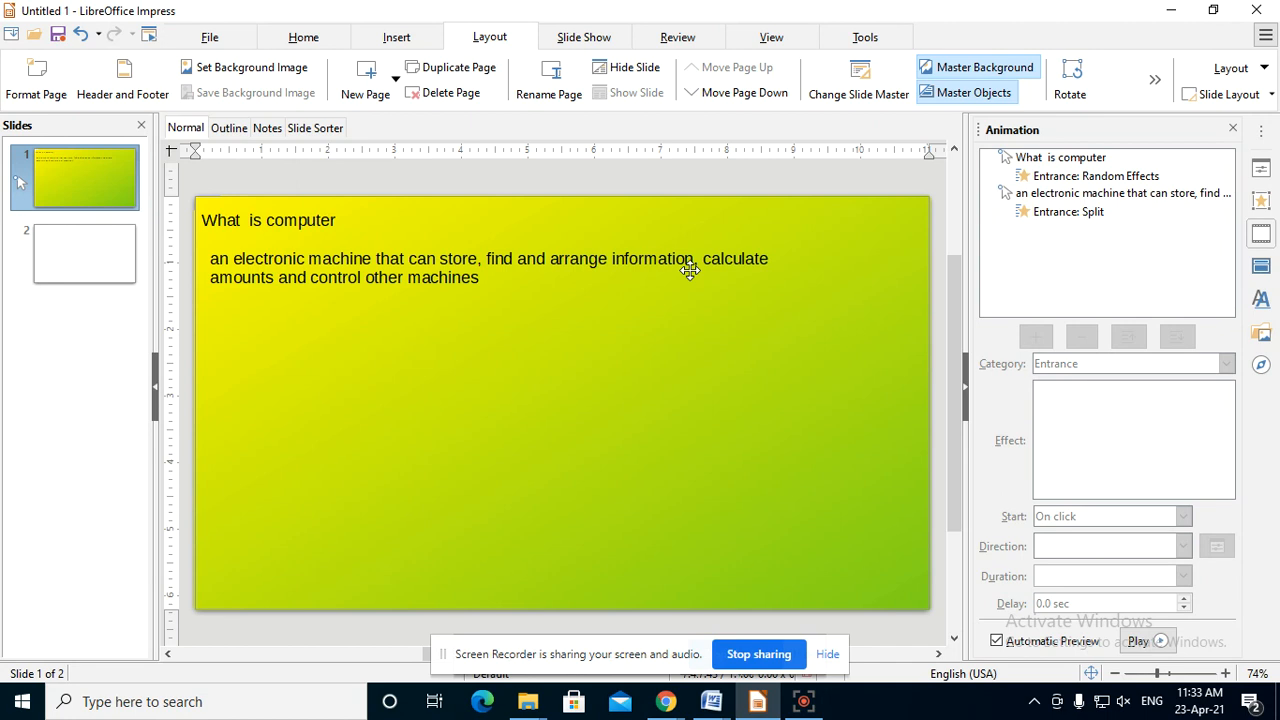
Step: Unmute the computer's speakers by setting the system volume to 85
{"action": "left_click", "coordinate": [591, 44]}
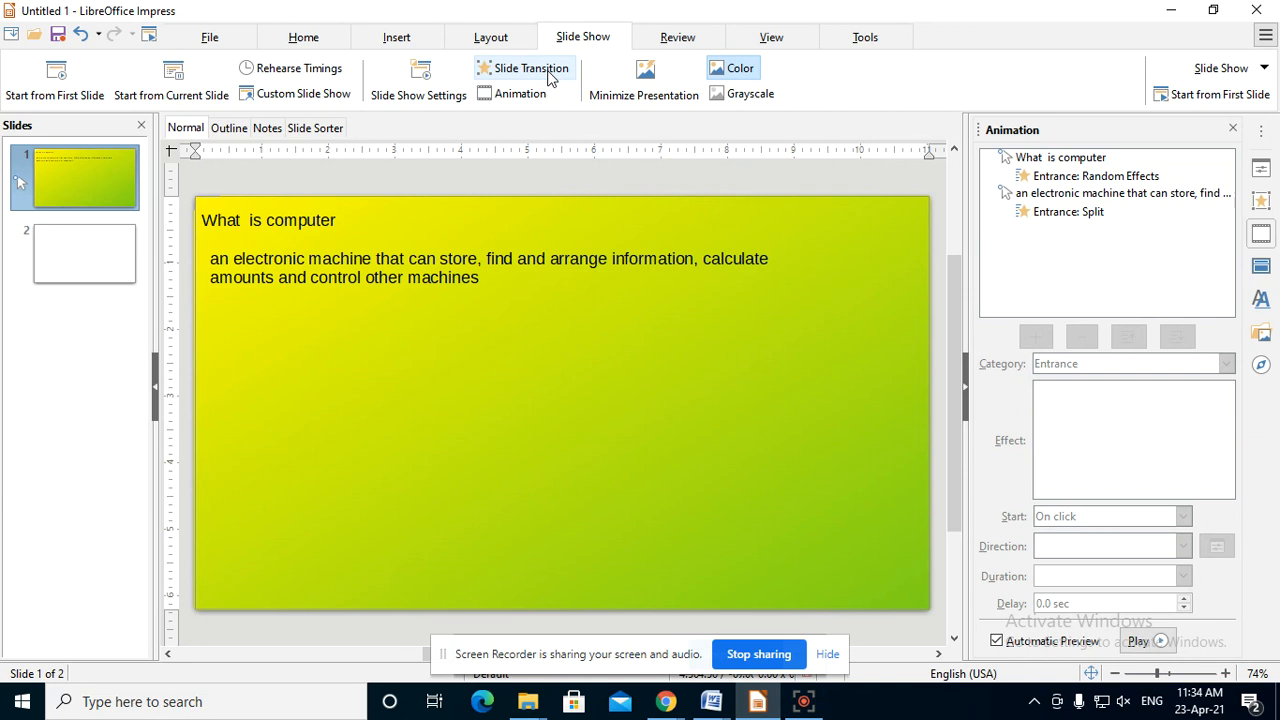
{"action": "left_click", "coordinate": [1121, 704]}
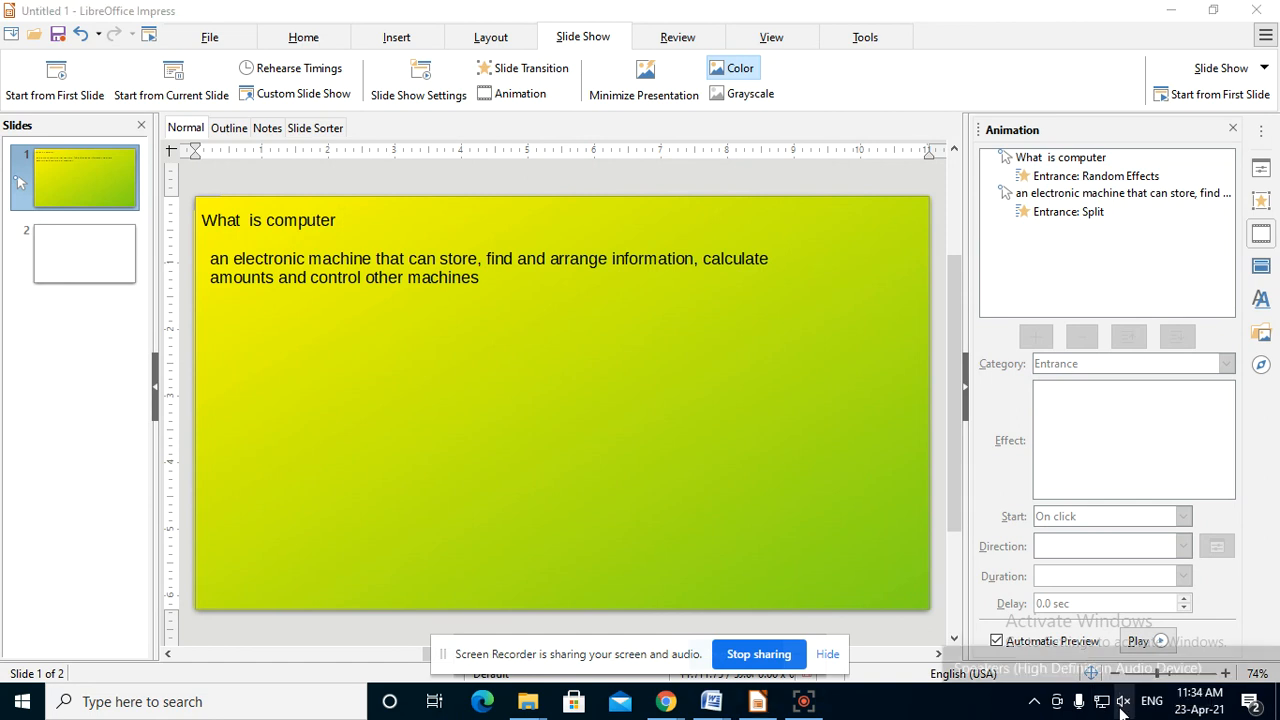
{"action": "left_click_drag", "start_coordinate": [1115, 657], "coordinate": [1185, 657]}
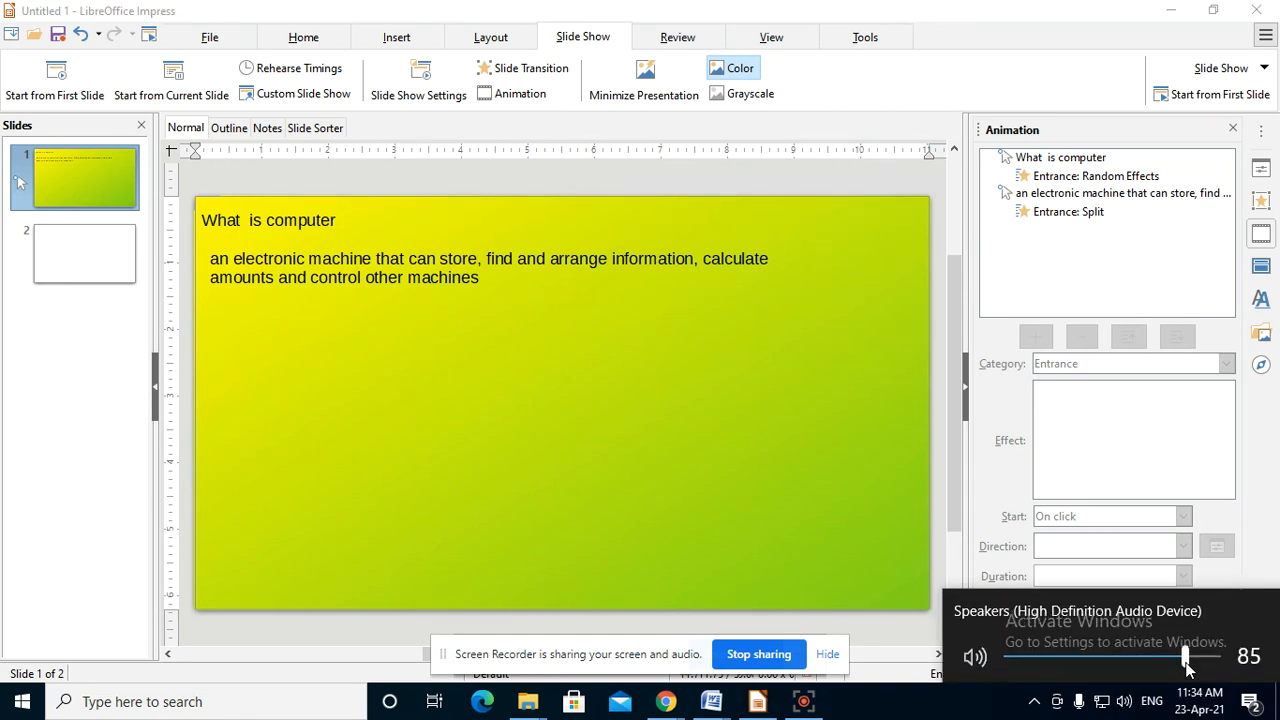
{"action": "left_click", "coordinate": [843, 492]}
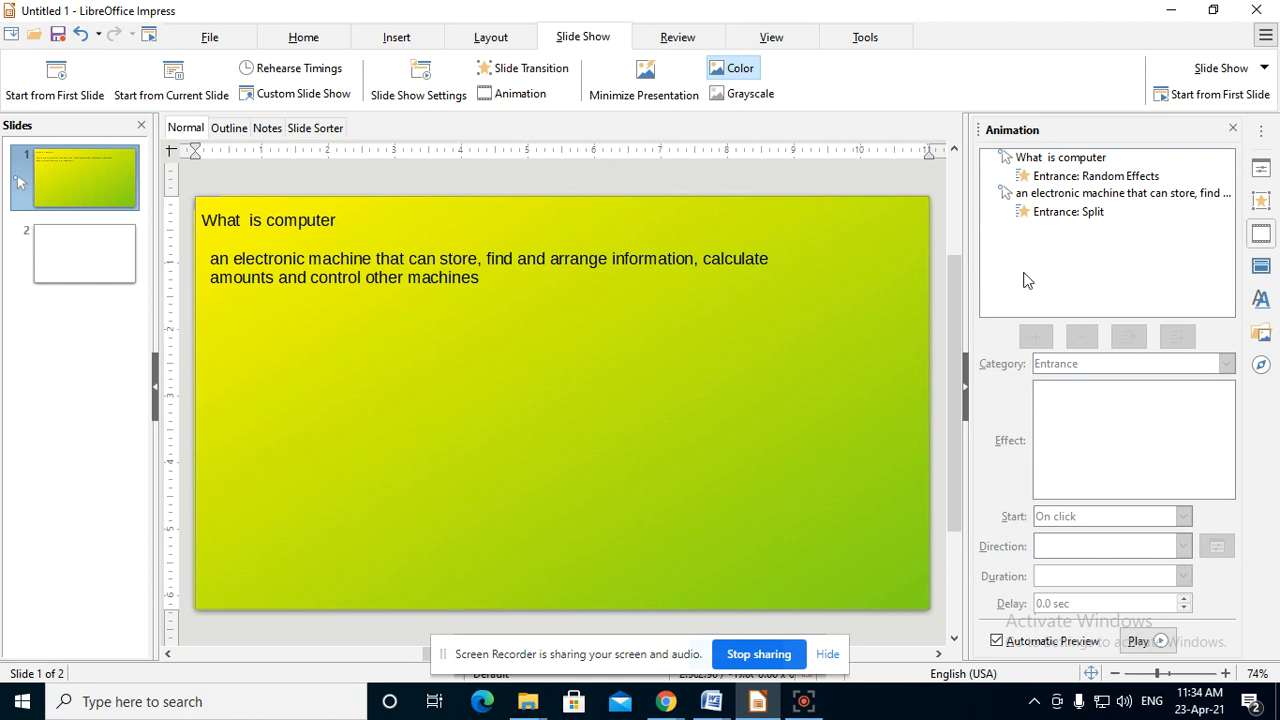
Step: Open the slide transition settings for slide 1 and toggle automatic preview off and back on
{"action": "left_click", "coordinate": [503, 72]}
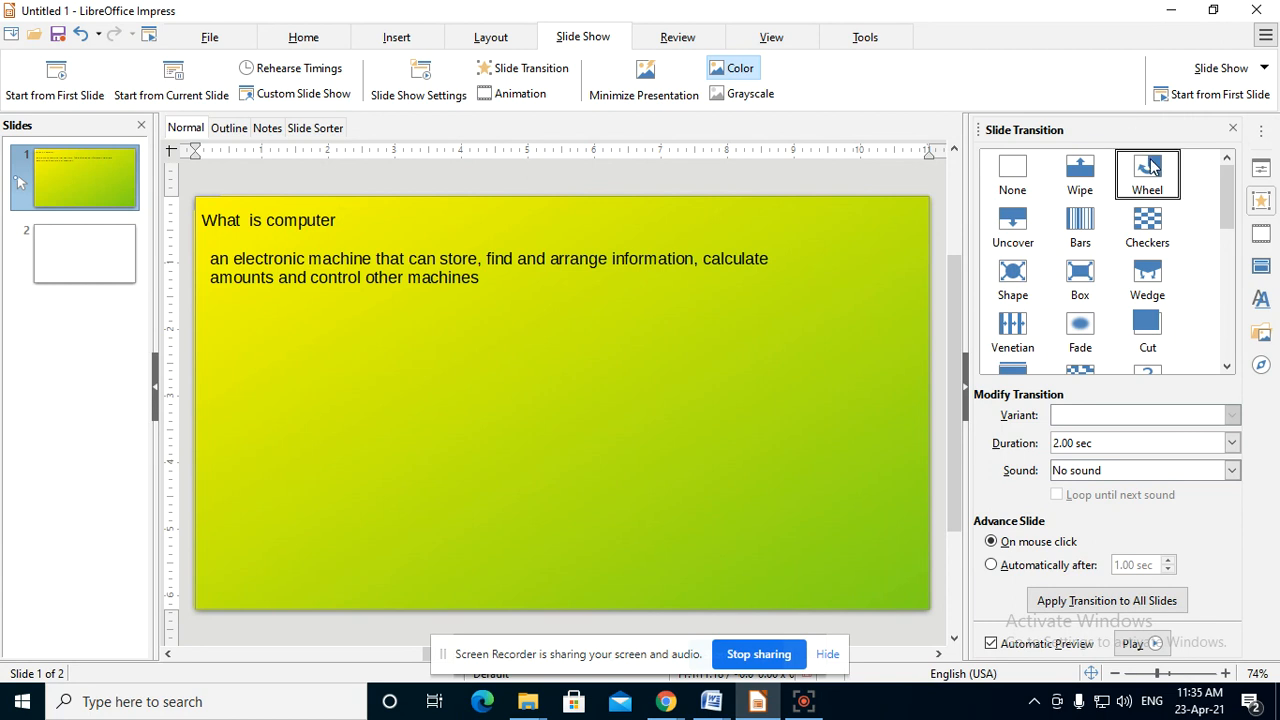
{"action": "mouse_move", "coordinate": [1232, 190]}
{"action": "left_mouse_down"}
{"action": "mouse_move", "coordinate": [1223, 274]}
{"action": "mouse_move", "coordinate": [1230, 175]}
{"action": "left_mouse_up"}
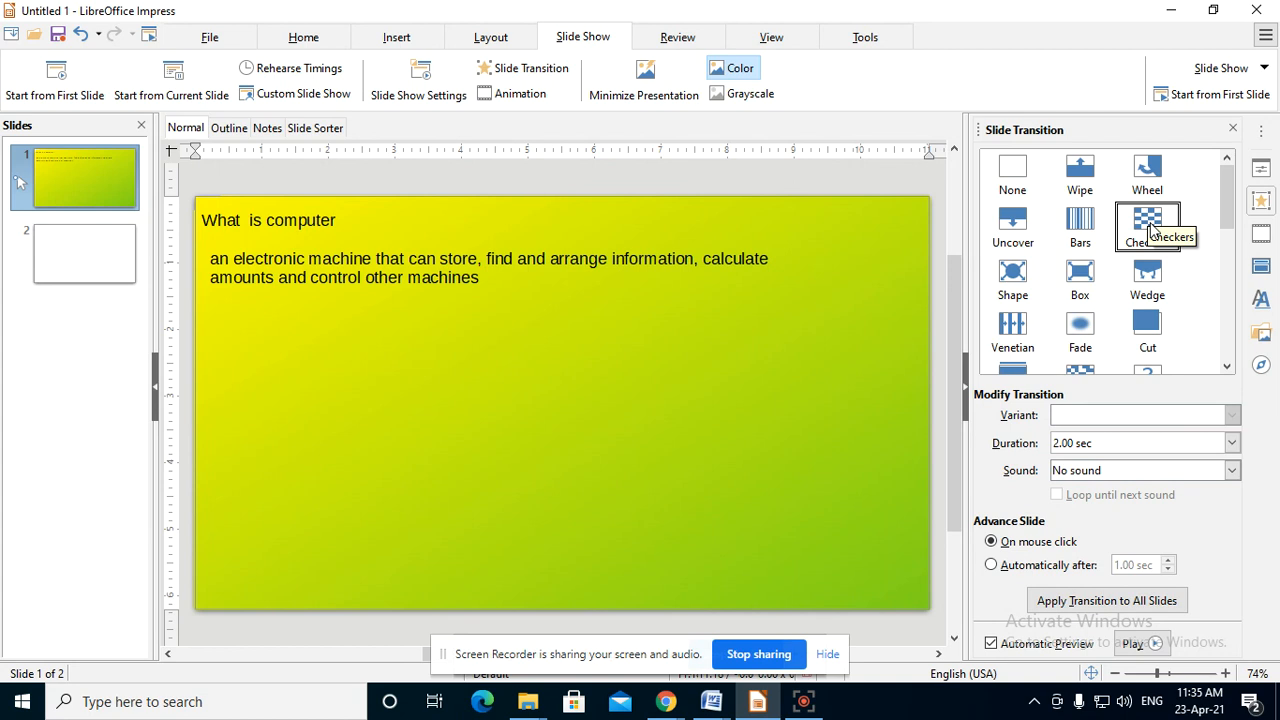
{"action": "left_click", "coordinate": [990, 643]}
{"action": "left_click", "coordinate": [990, 644]}
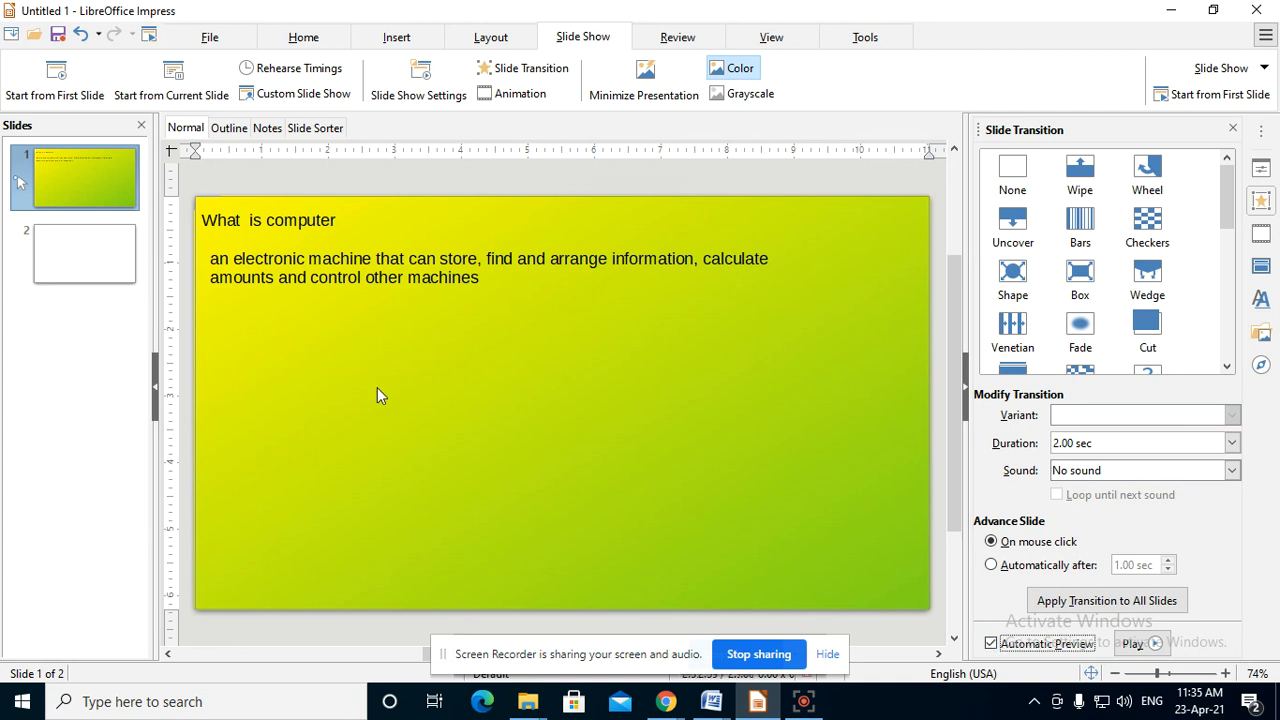
Step: Try the Box, Checkers, Uncover, Shape, Fade and Cut transitions on slide 1
{"action": "left_click", "coordinate": [1078, 280]}
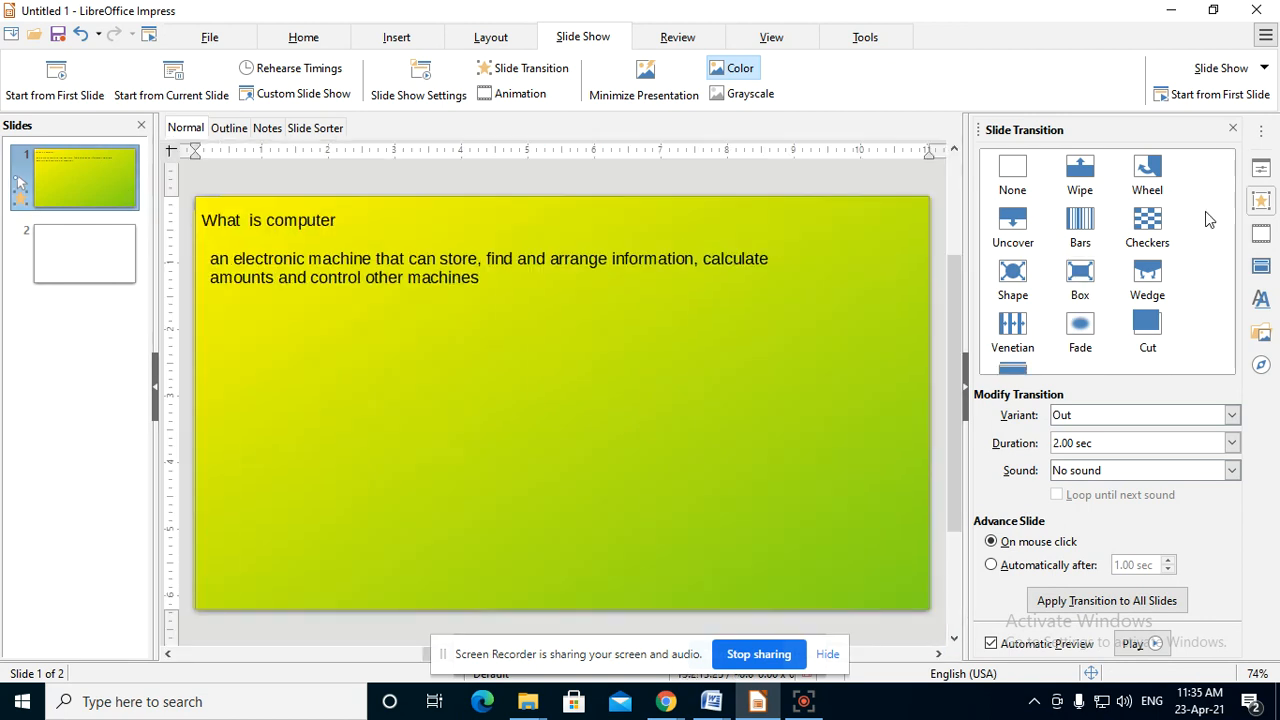
{"action": "left_click", "coordinate": [1145, 226]}
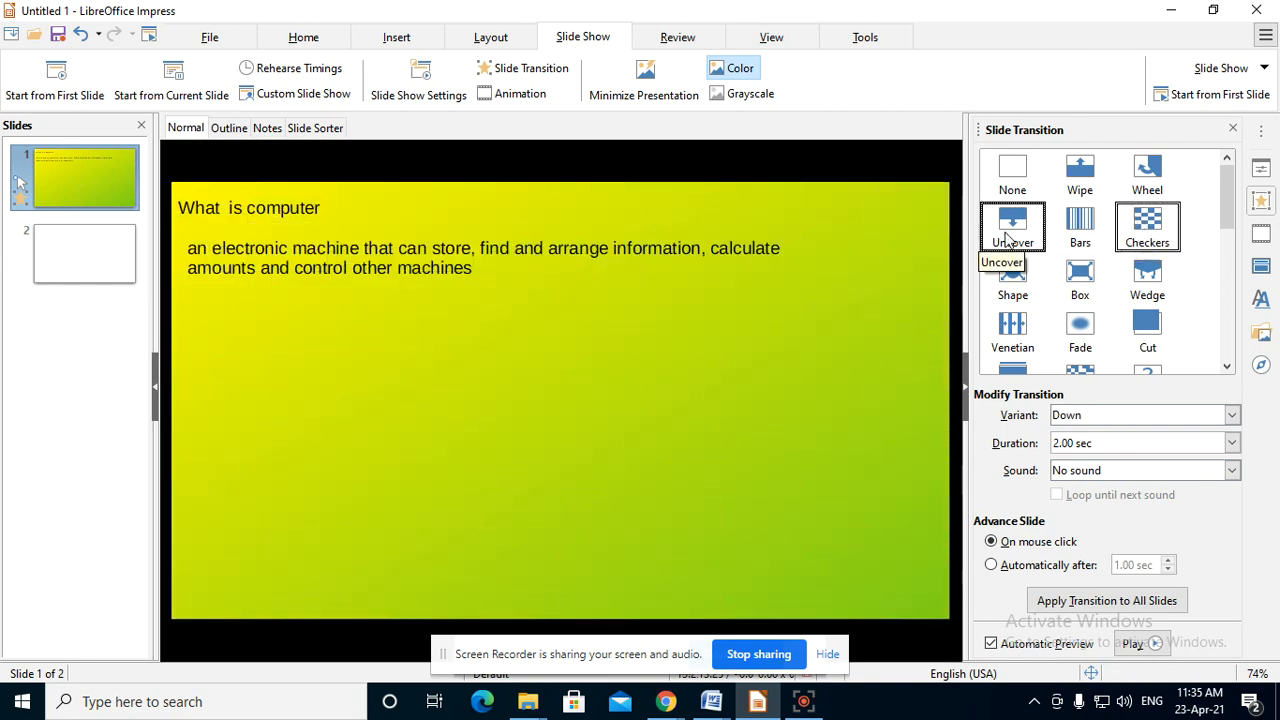
{"action": "left_click", "coordinate": [1009, 237]}
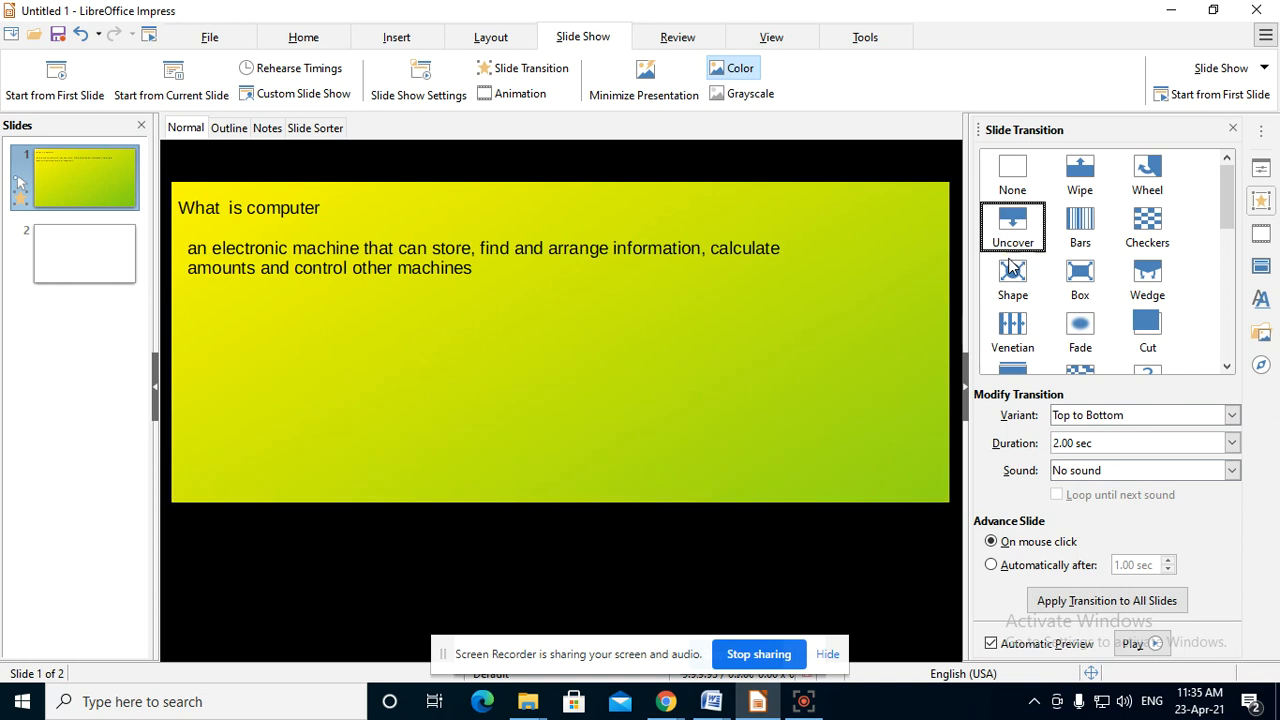
{"action": "left_click", "coordinate": [1013, 285]}
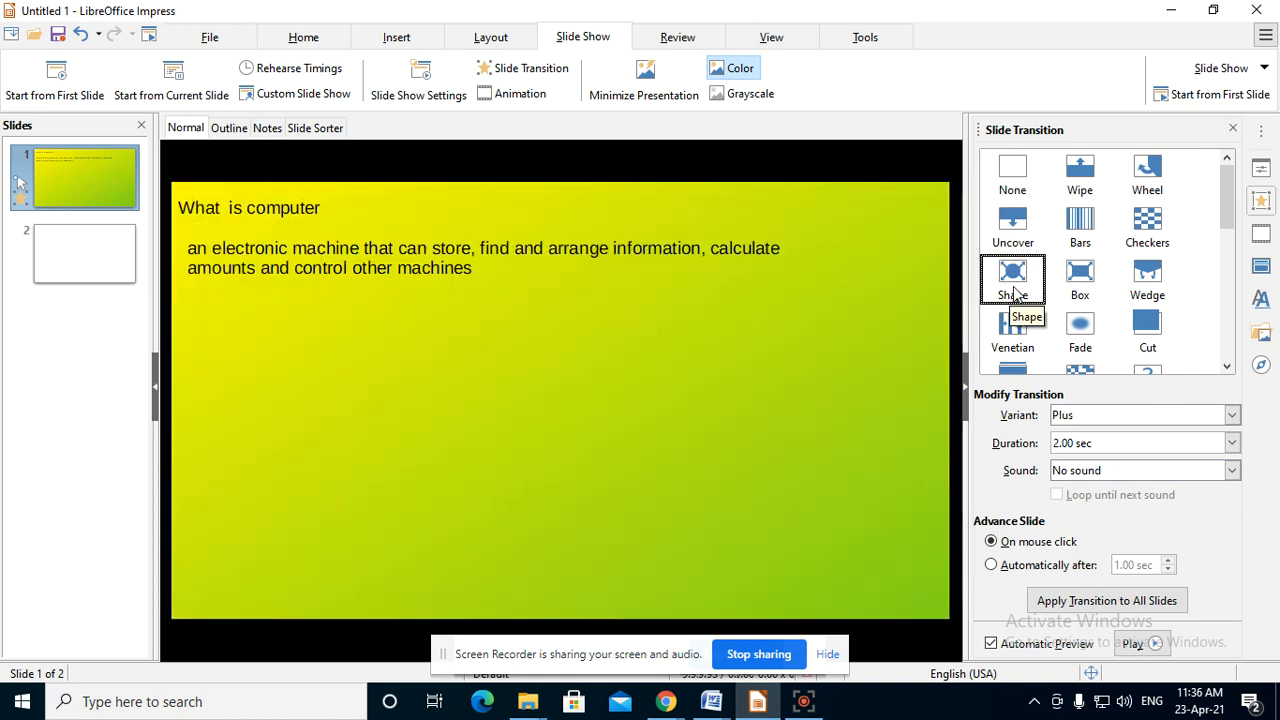
{"action": "left_click", "coordinate": [1078, 330]}
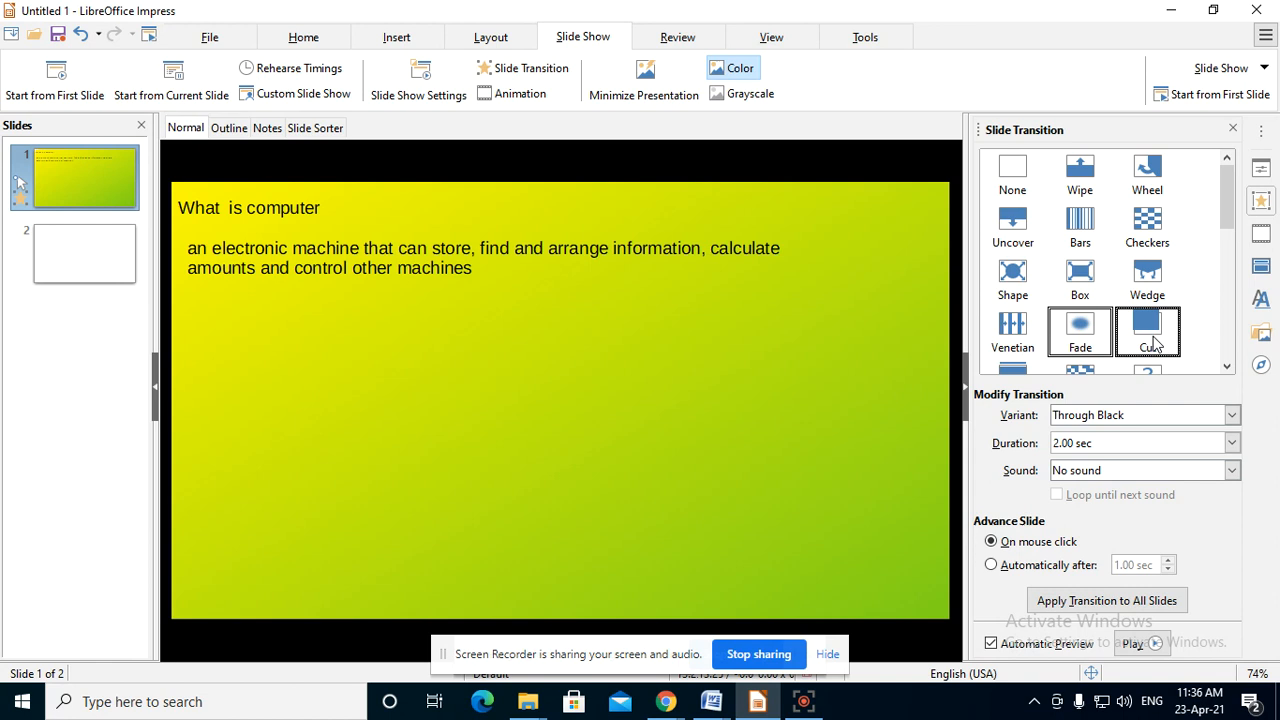
{"action": "left_click", "coordinate": [1152, 340]}
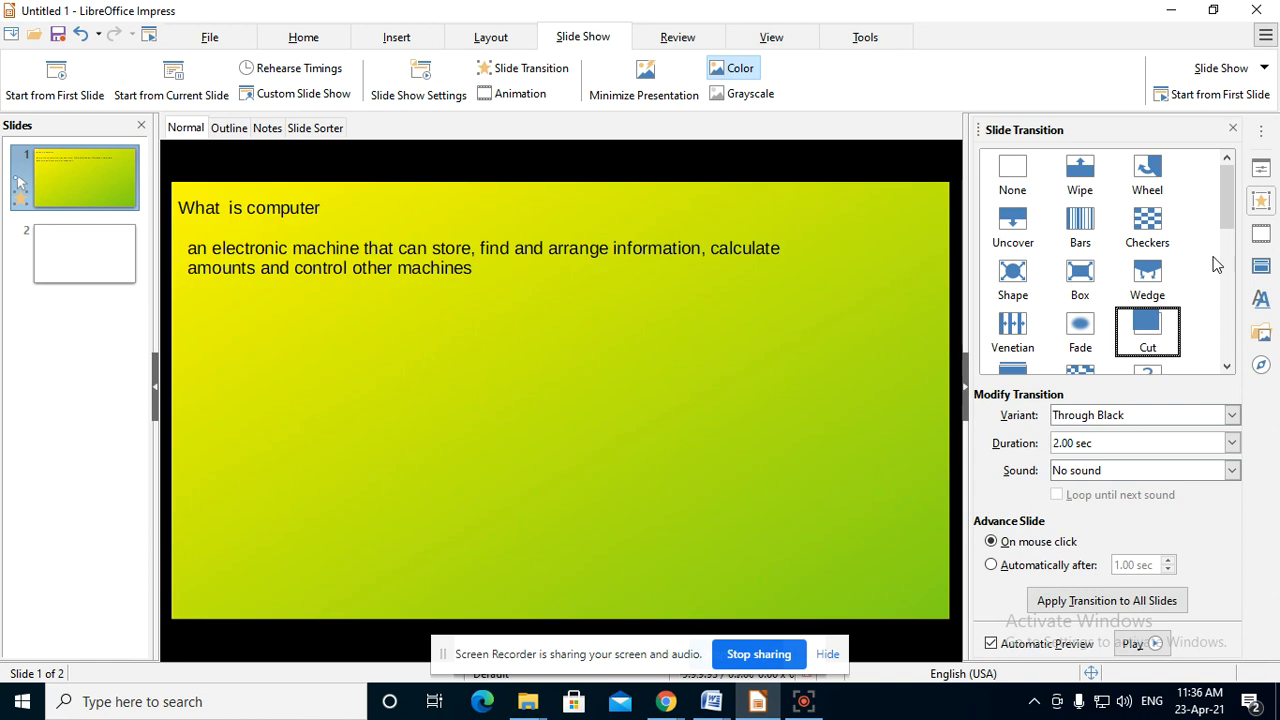
Step: Try the Random transition on slide 1 and reapply it several times to preview different results
{"action": "left_click_drag", "start_coordinate": [1228, 221], "coordinate": [1228, 251]}
{"action": "left_click", "coordinate": [1150, 283]}
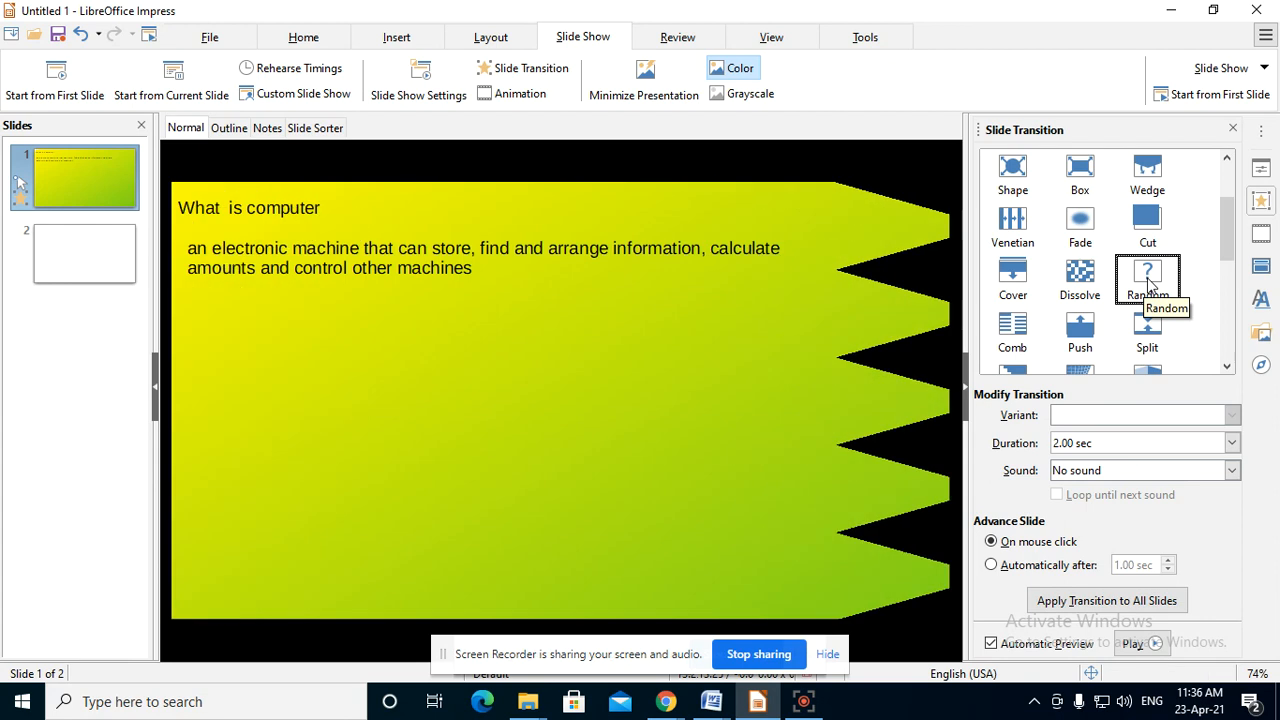
{"action": "left_click", "coordinate": [1160, 290]}
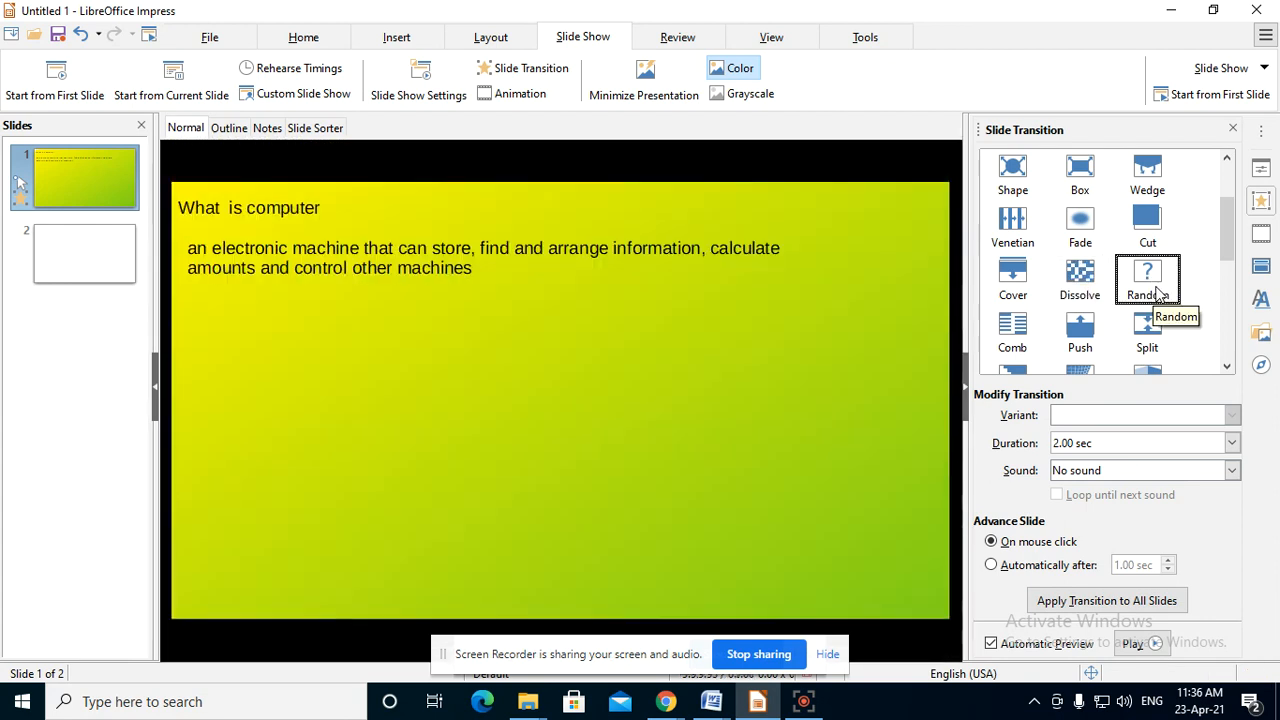
{"action": "left_click", "coordinate": [1160, 290]}
{"action": "left_click", "coordinate": [1160, 290]}
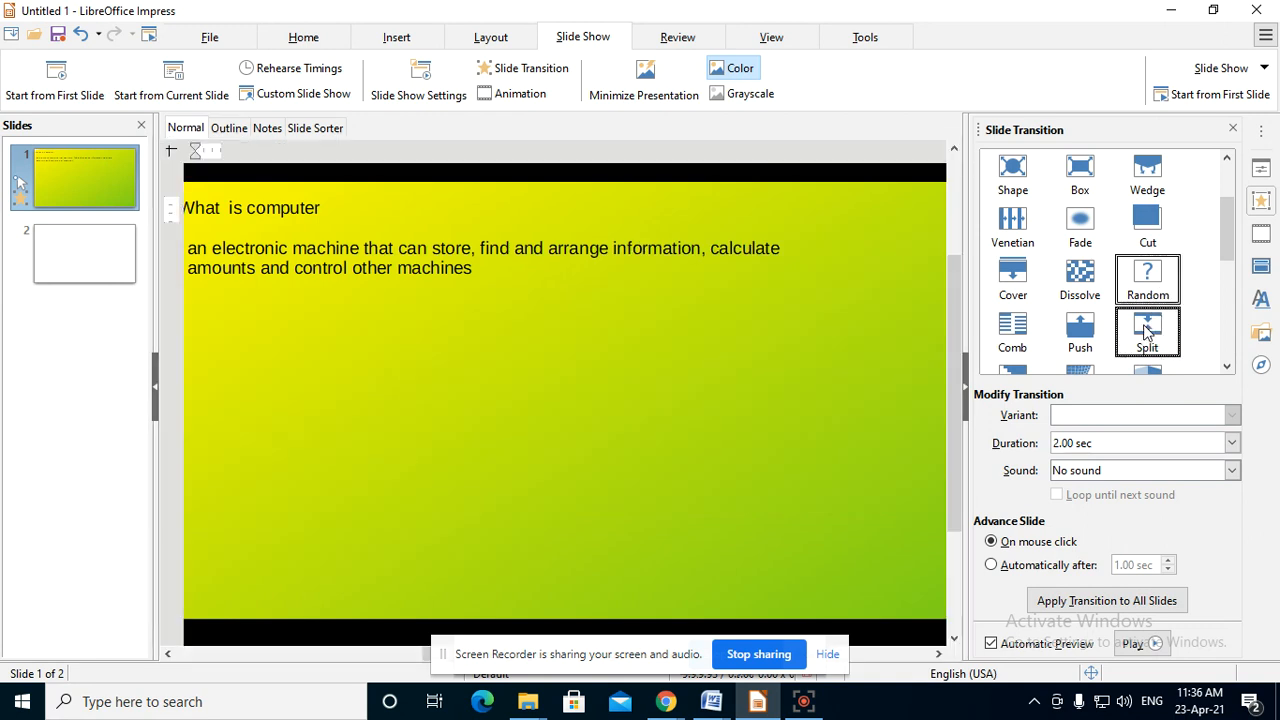
Step: Try the Split transition on slide 1 repeatedly, followed by the Push transition
{"action": "left_click", "coordinate": [1147, 333]}
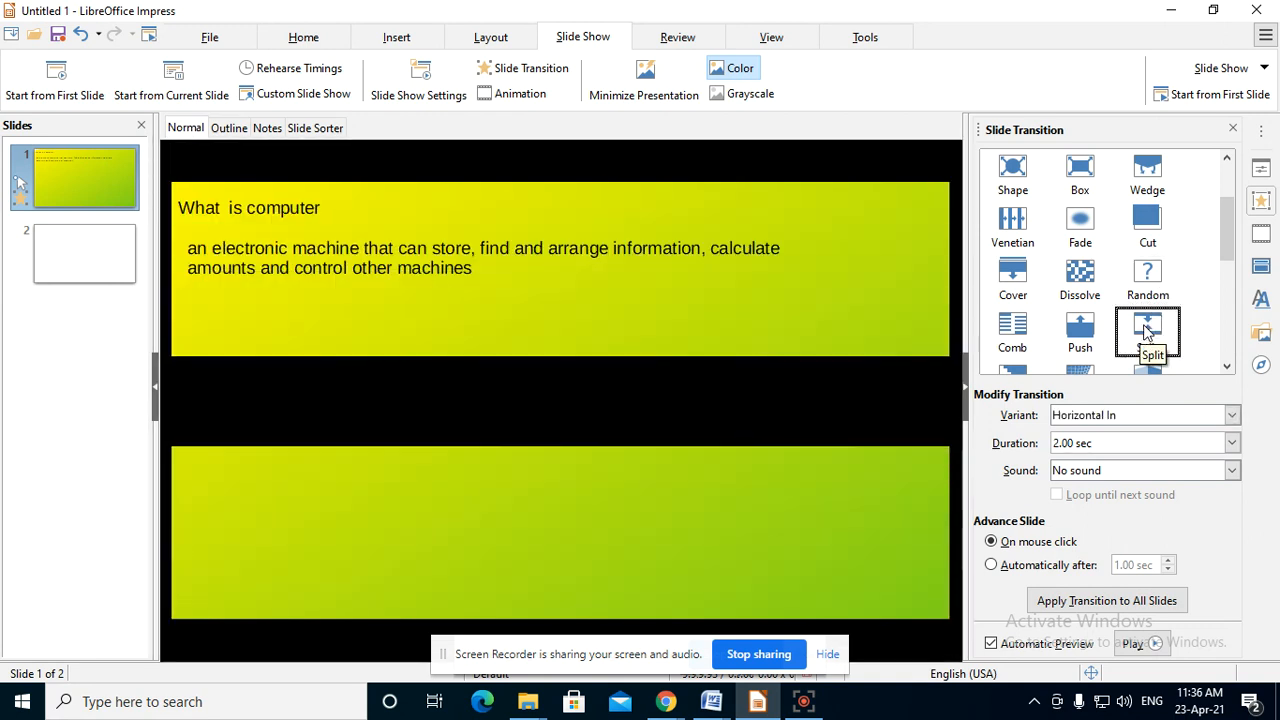
{"action": "left_click", "coordinate": [1147, 333]}
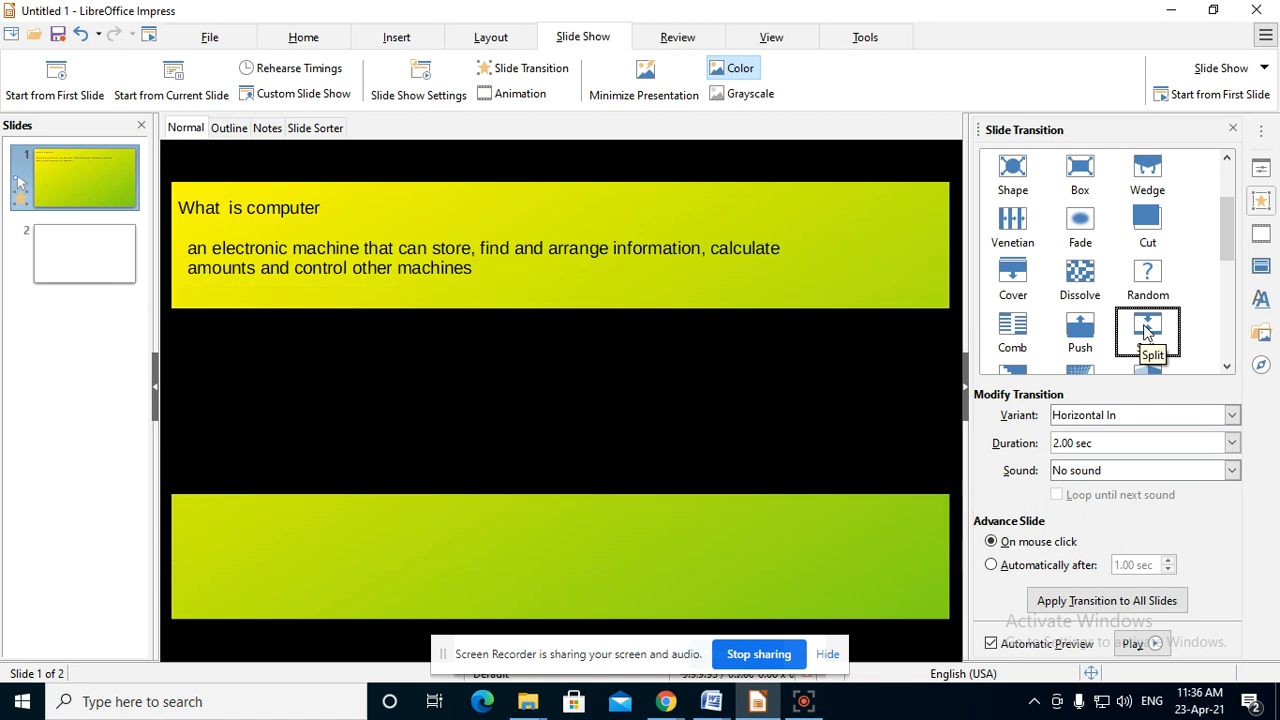
{"action": "left_click", "coordinate": [1147, 333]}
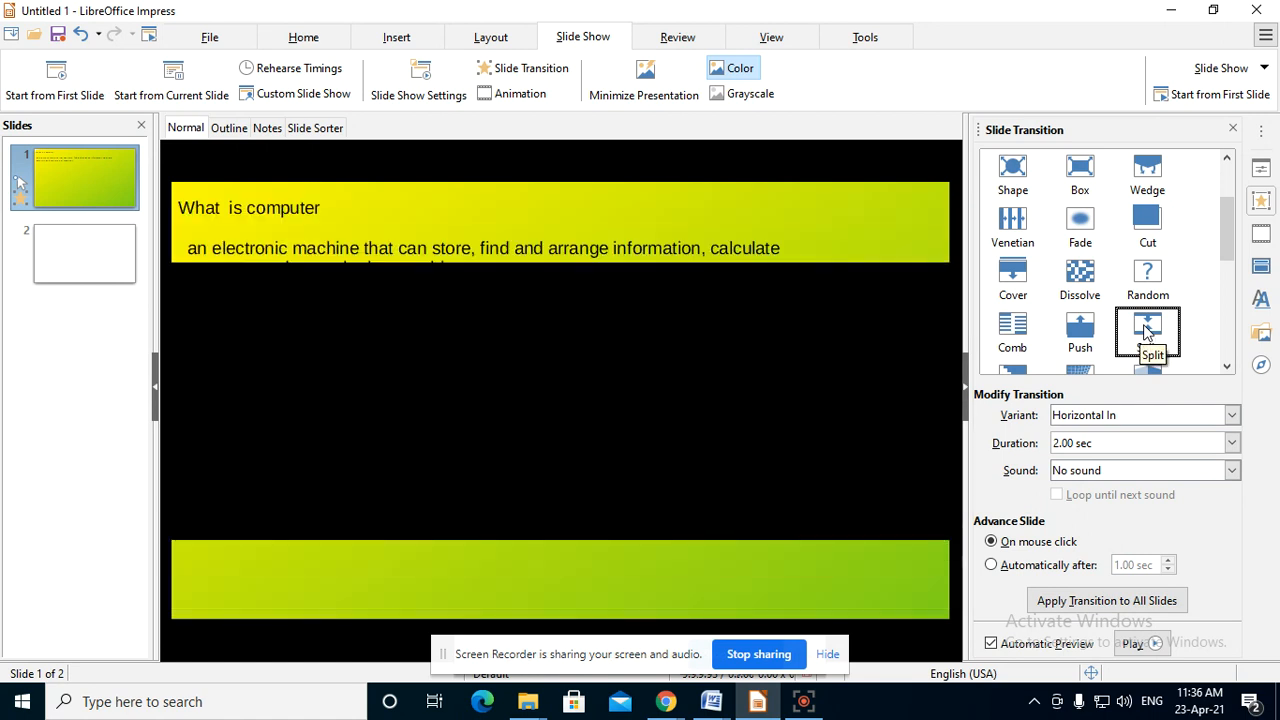
{"action": "left_click", "coordinate": [1088, 318]}
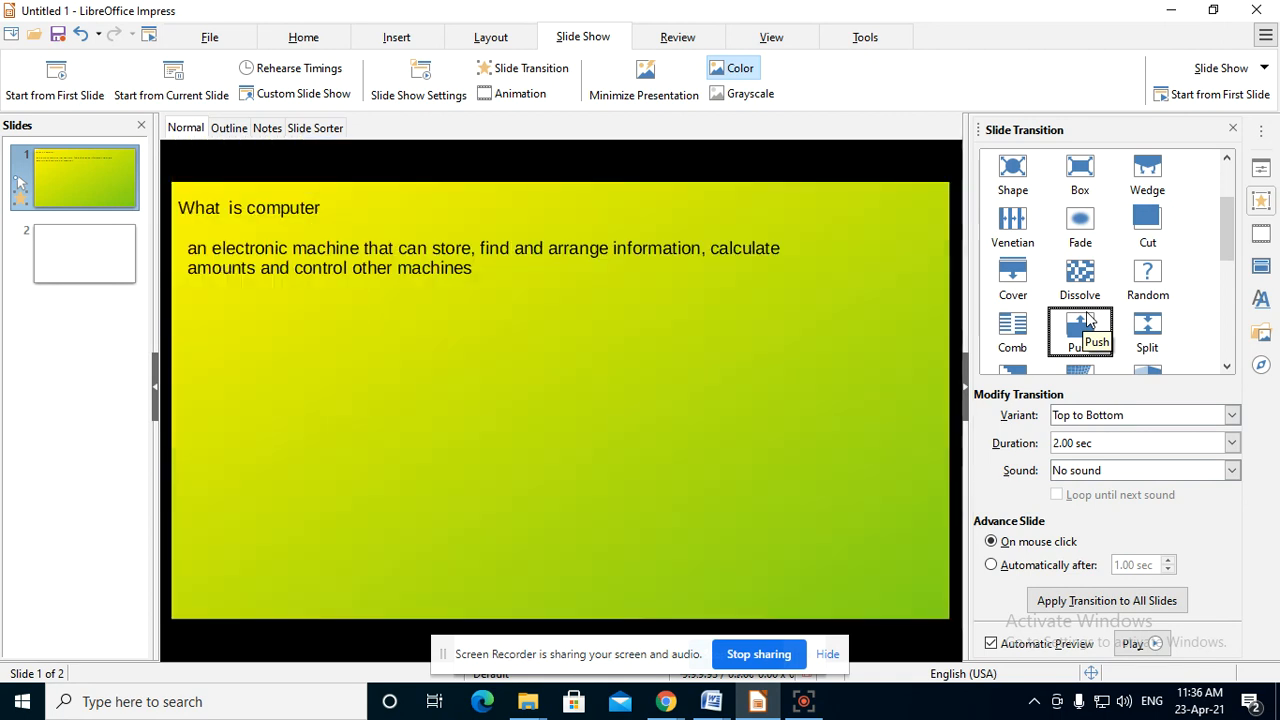
Step: Apply the Comb transition to slide 1 and preview its Horizontal variant
{"action": "left_click", "coordinate": [1015, 335]}
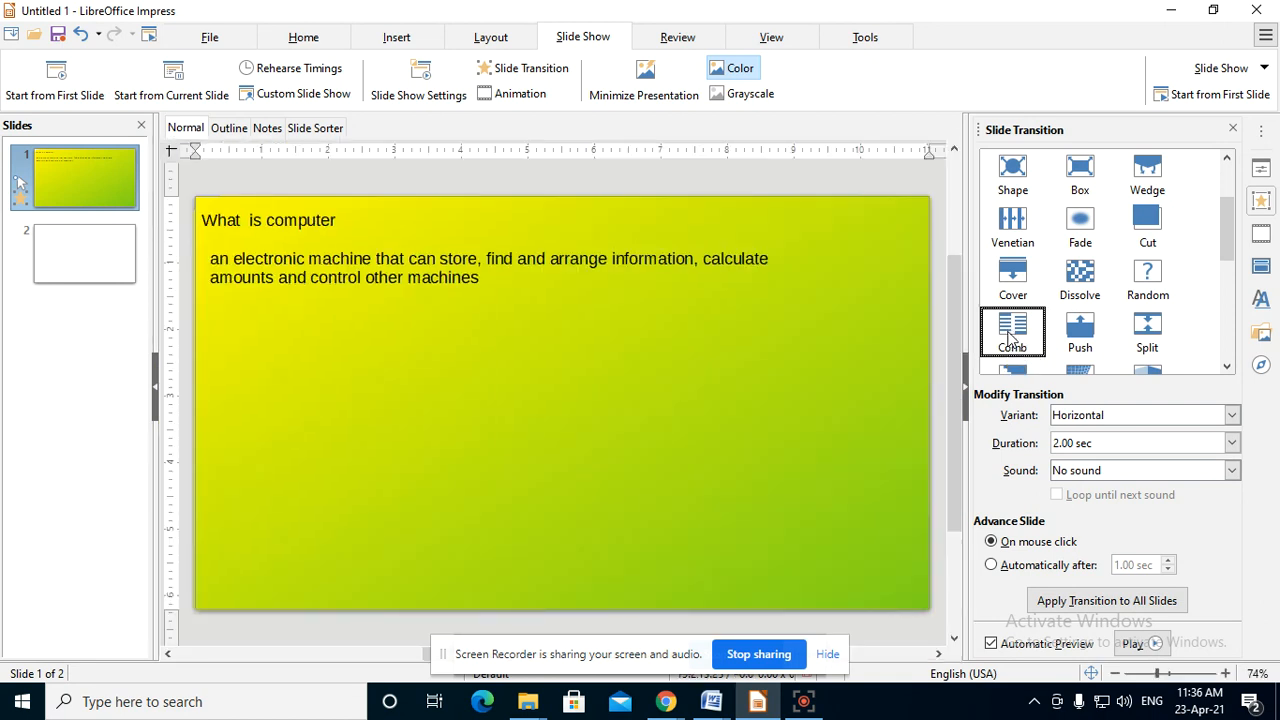
{"action": "left_click", "coordinate": [1012, 338]}
{"action": "left_click", "coordinate": [1228, 417]}
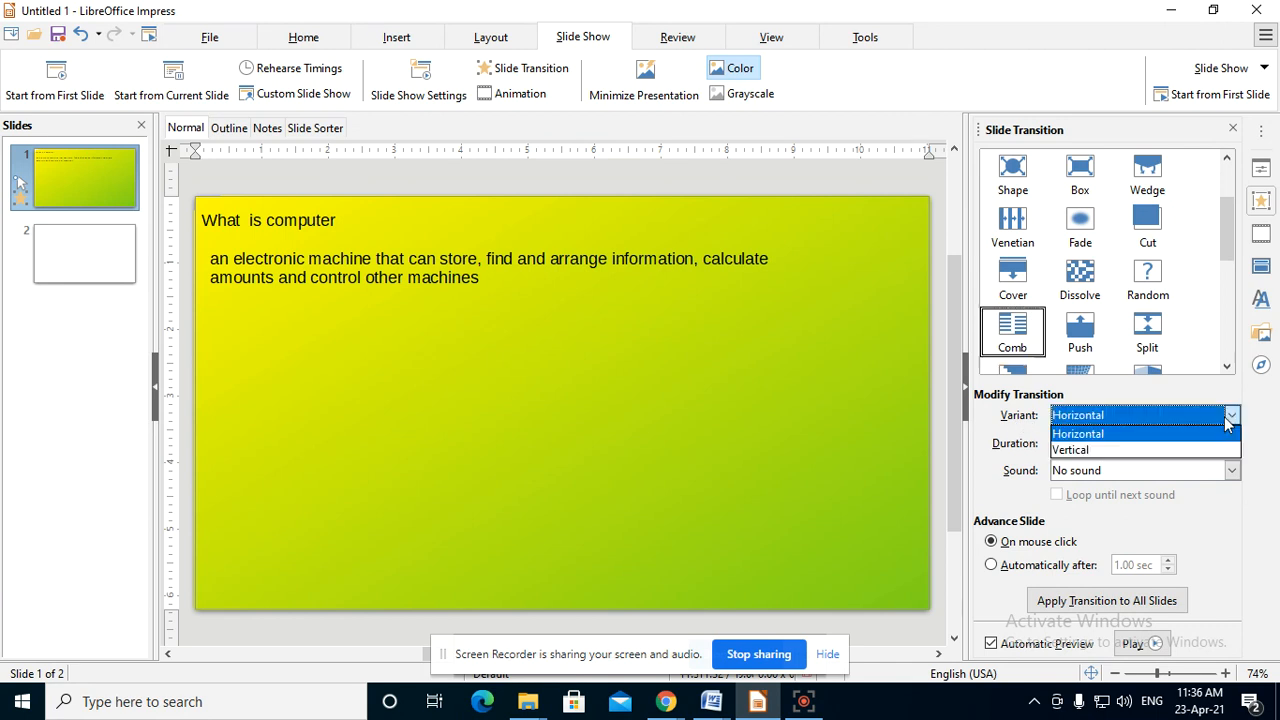
{"action": "left_click", "coordinate": [1080, 434]}
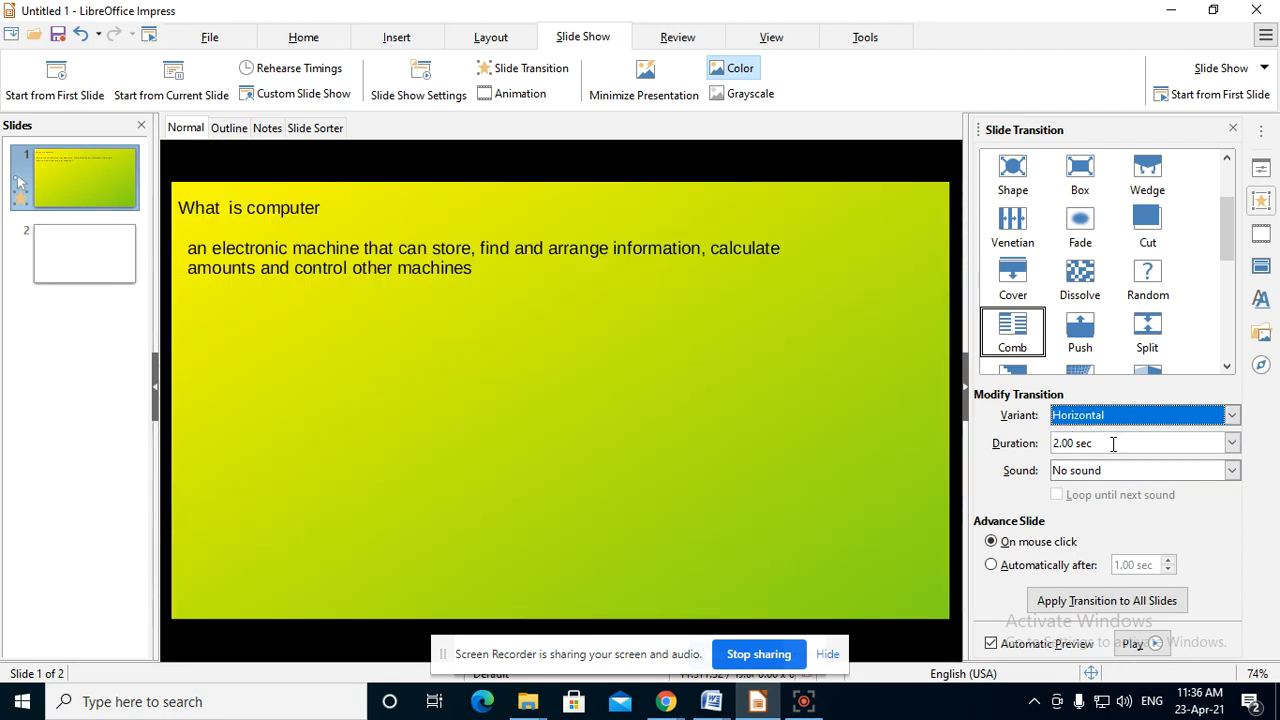
Step: Alternate the Comb transition's variant between Vertical and Horizontal to compare them, leaving it set to Vertical
{"action": "left_click", "coordinate": [1215, 416]}
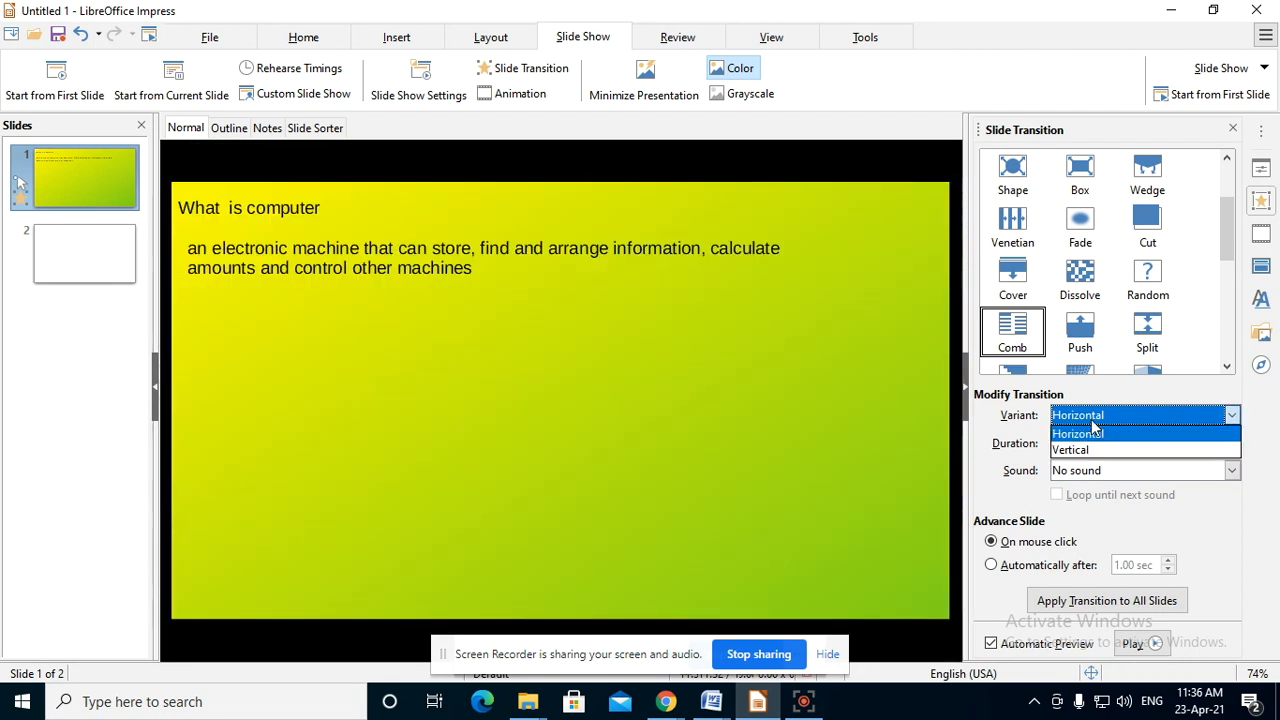
{"action": "left_click", "coordinate": [1065, 450]}
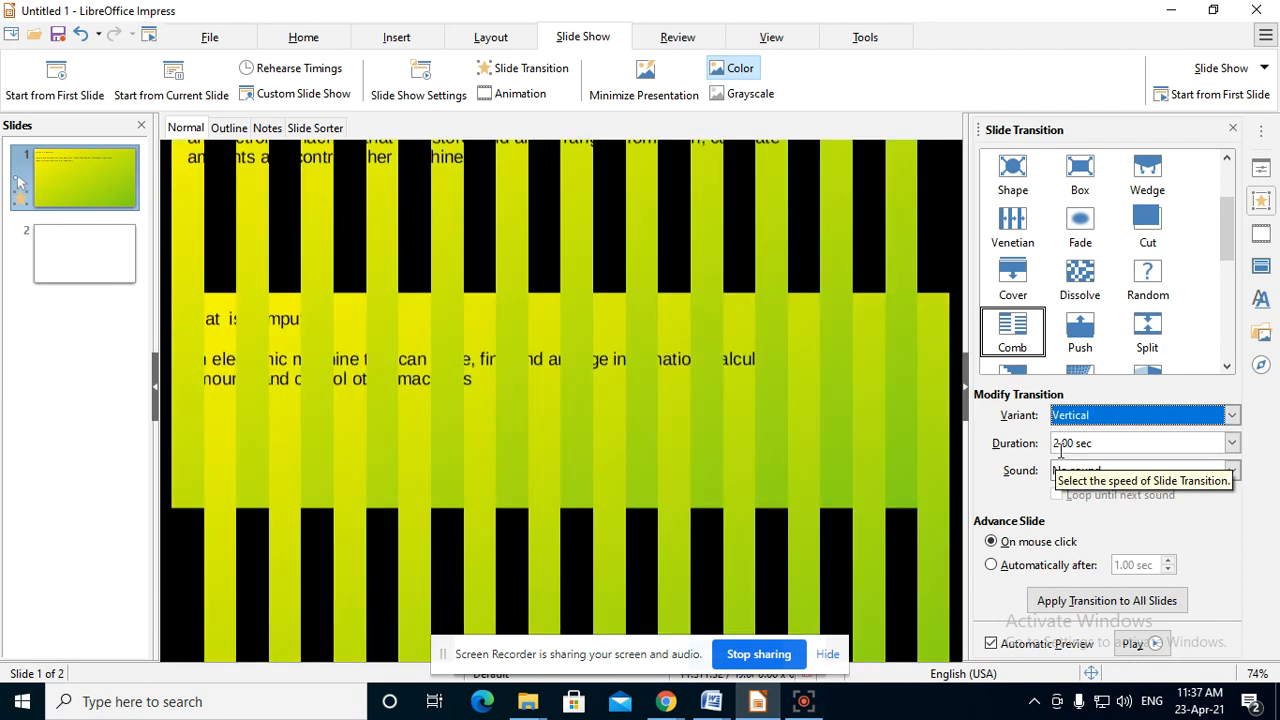
{"action": "left_click", "coordinate": [1112, 416]}
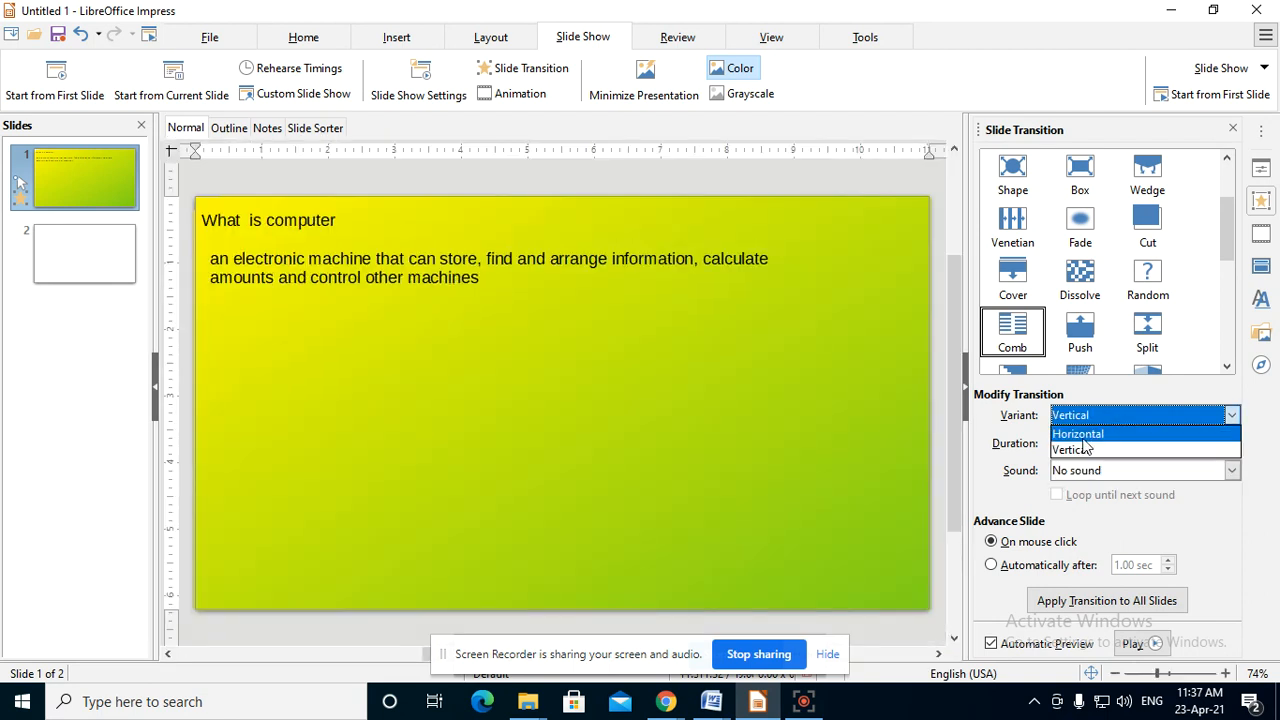
{"action": "left_click", "coordinate": [1085, 430]}
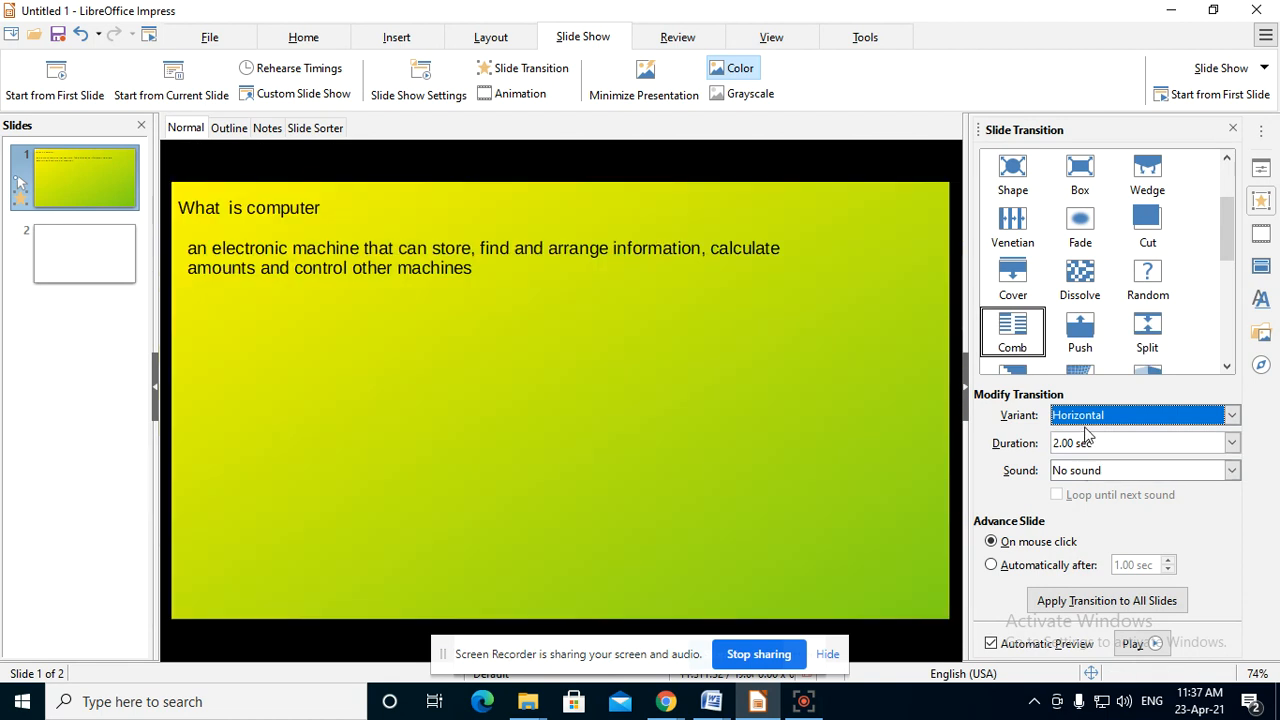
{"action": "left_click", "coordinate": [1090, 417]}
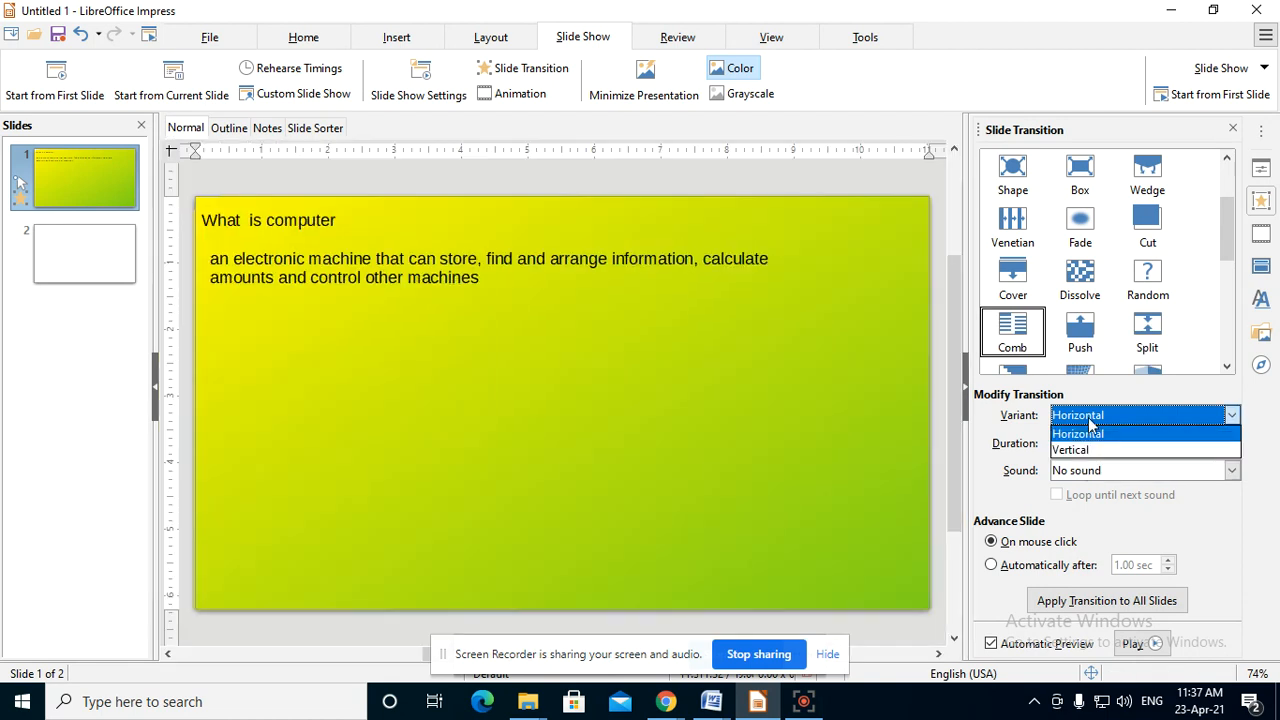
{"action": "left_click", "coordinate": [1075, 450]}
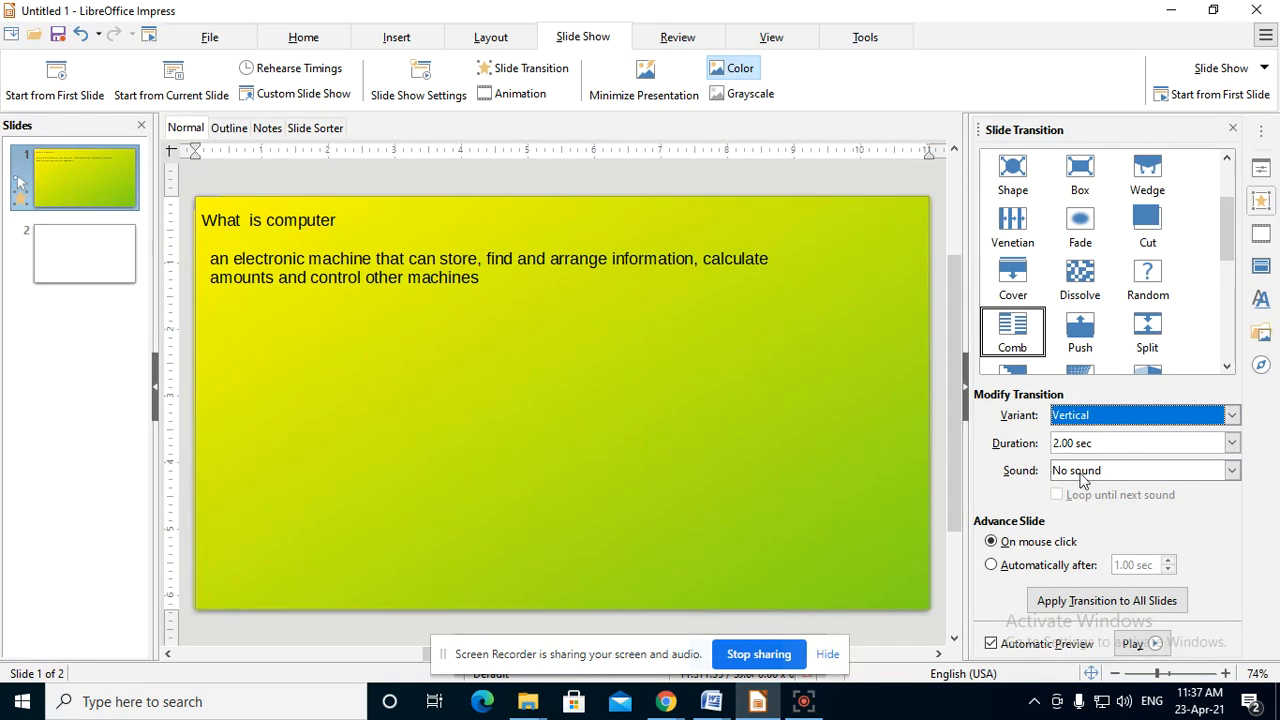
Step: Try the apert2, curve, nature2 and sparcle sounds on slide 1's transition
{"action": "left_click", "coordinate": [1234, 474]}
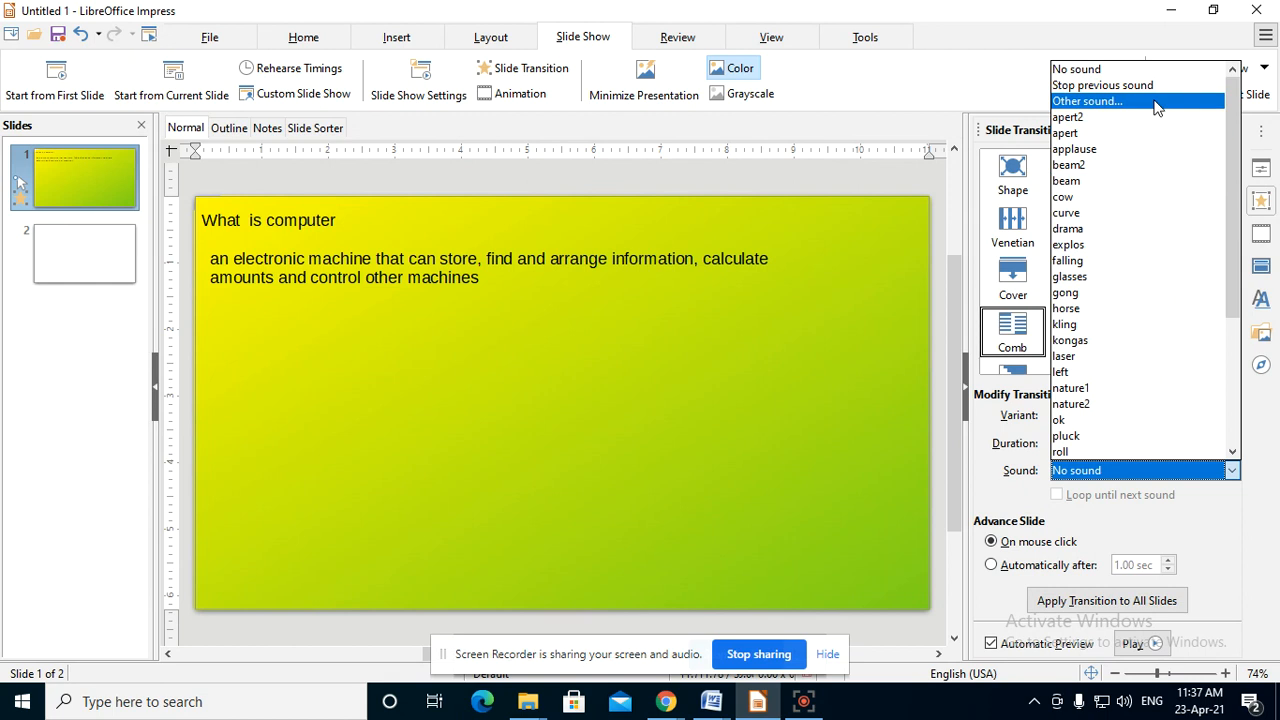
{"action": "left_click", "coordinate": [1101, 119]}
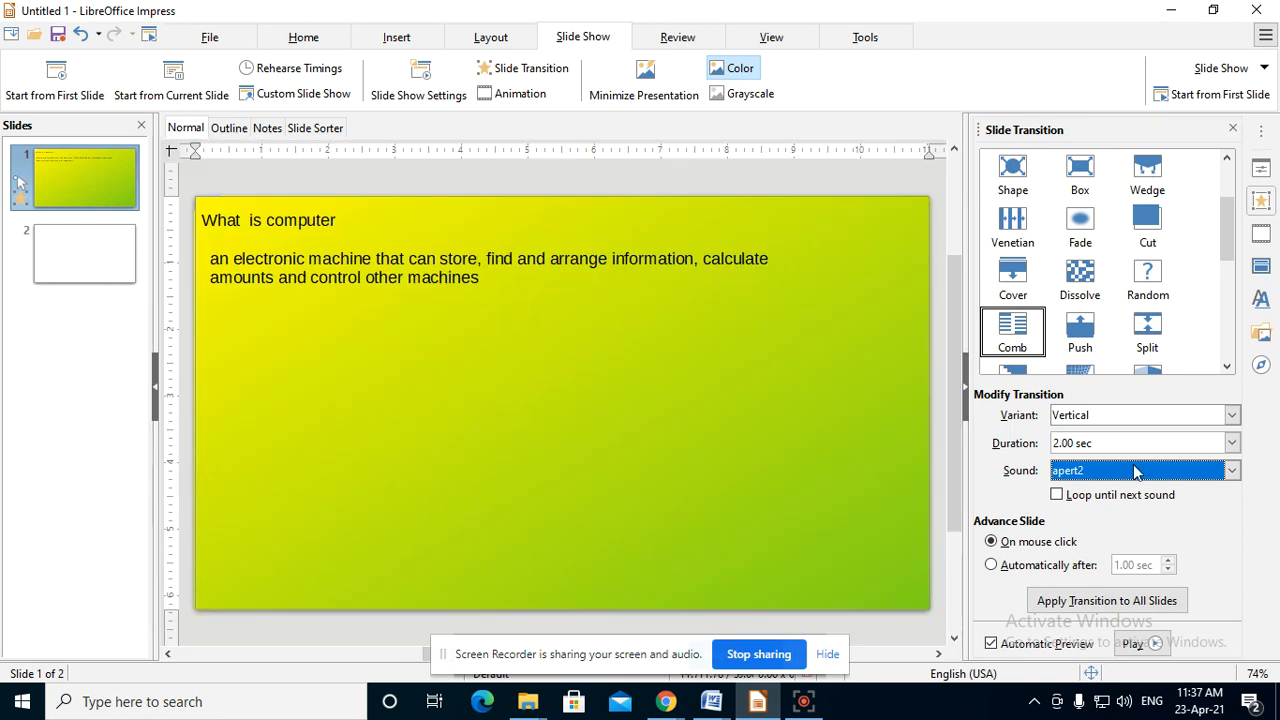
{"action": "left_click", "coordinate": [1134, 470]}
{"action": "left_click", "coordinate": [1080, 170]}
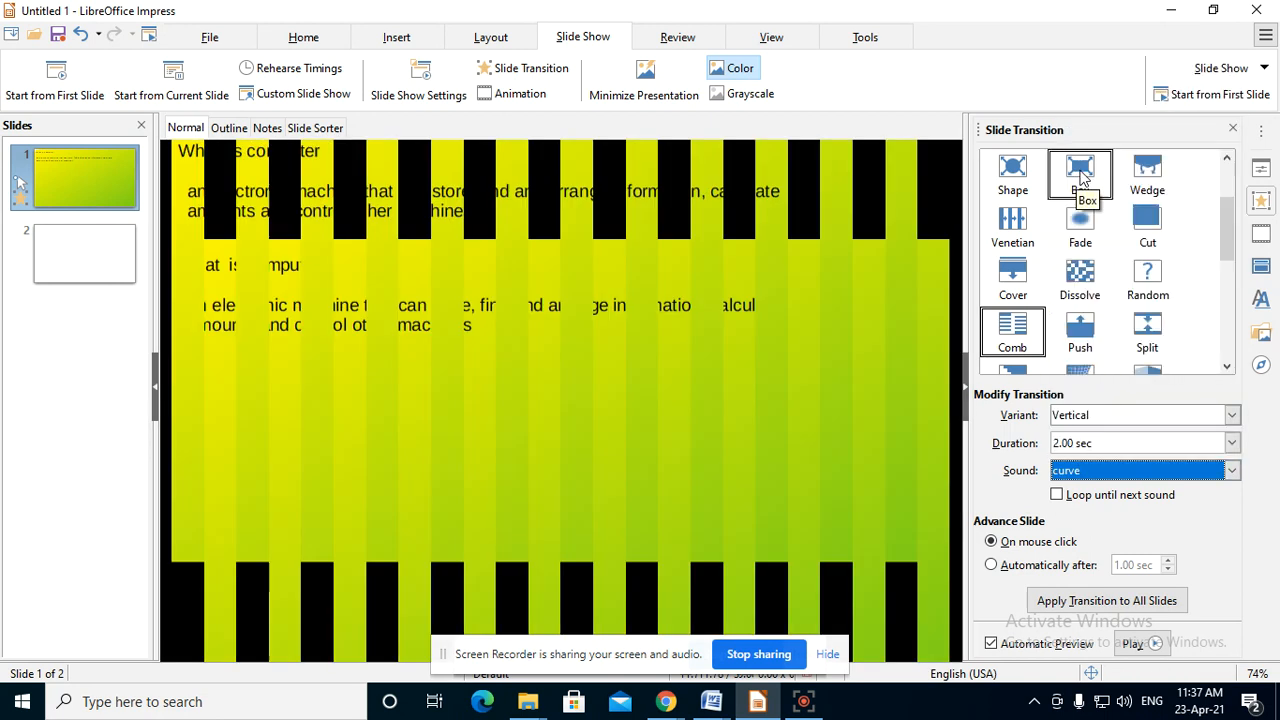
{"action": "left_click", "coordinate": [1083, 476]}
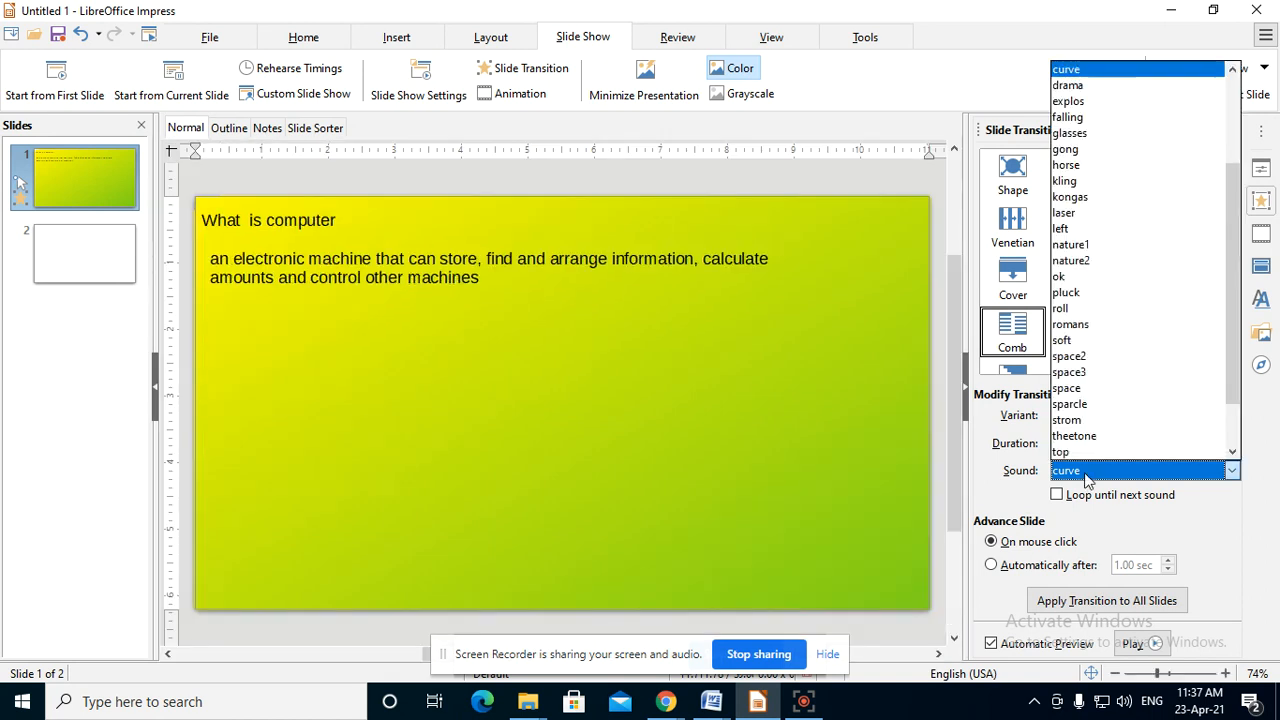
{"action": "left_click", "coordinate": [1098, 268]}
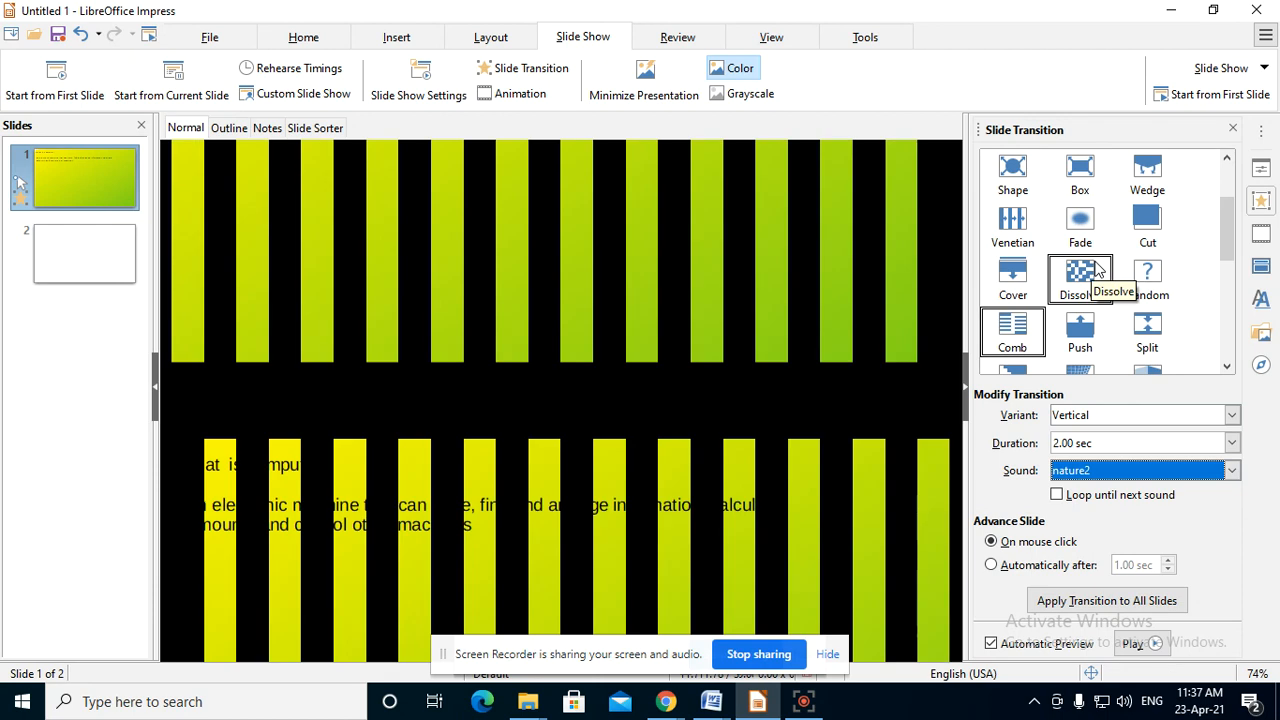
{"action": "left_click", "coordinate": [1083, 470]}
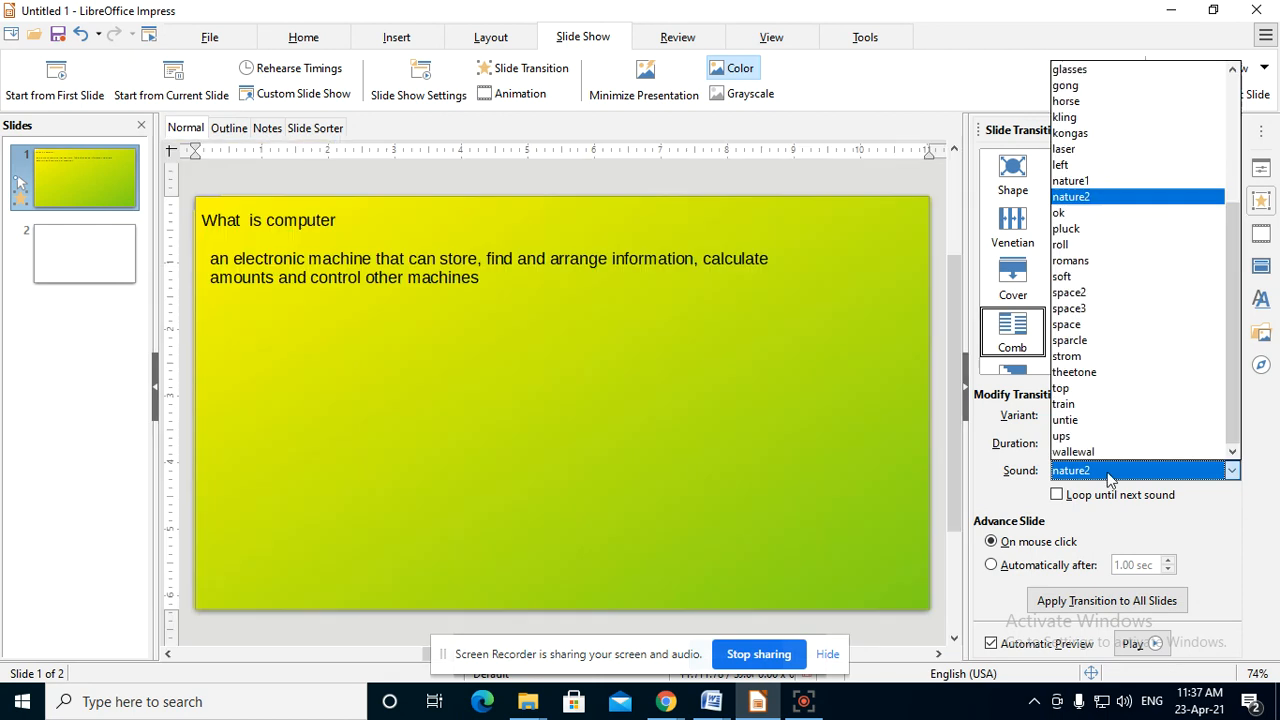
{"action": "left_click", "coordinate": [1098, 332]}
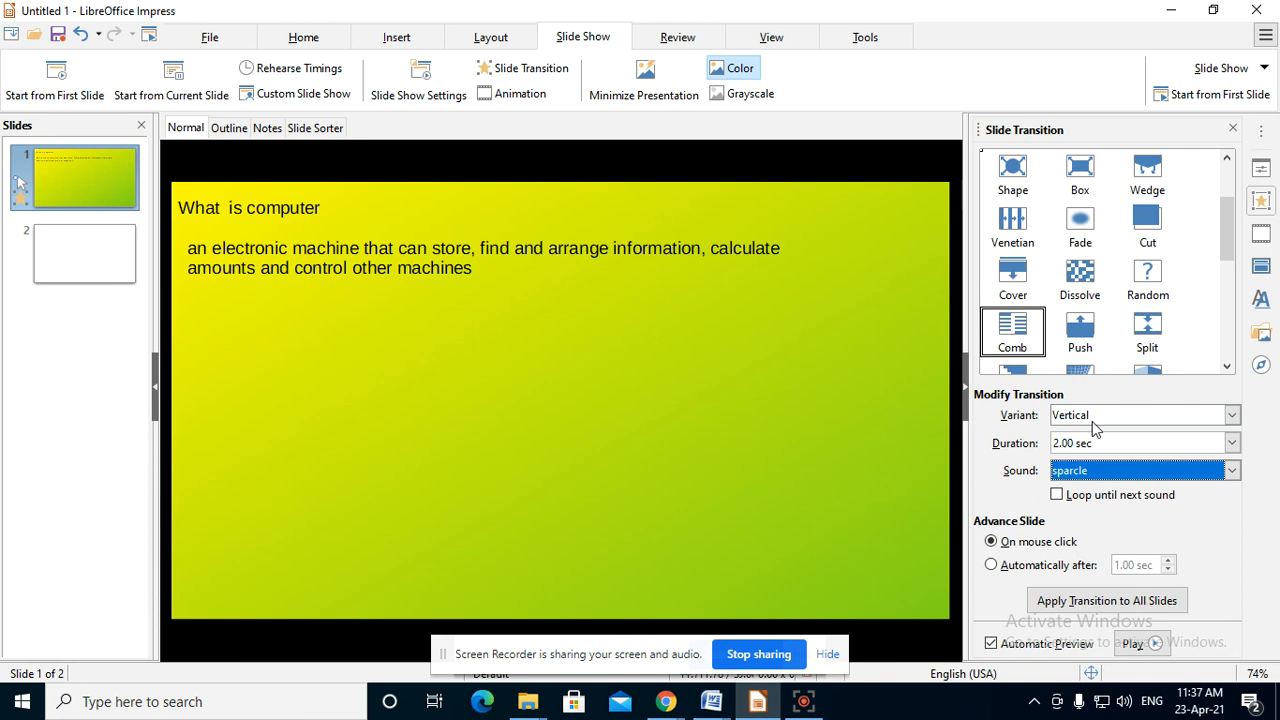
Step: Try the theetone sound twice on slide 1's transition, followed by the strom and soft sounds
{"action": "left_click", "coordinate": [1089, 473]}
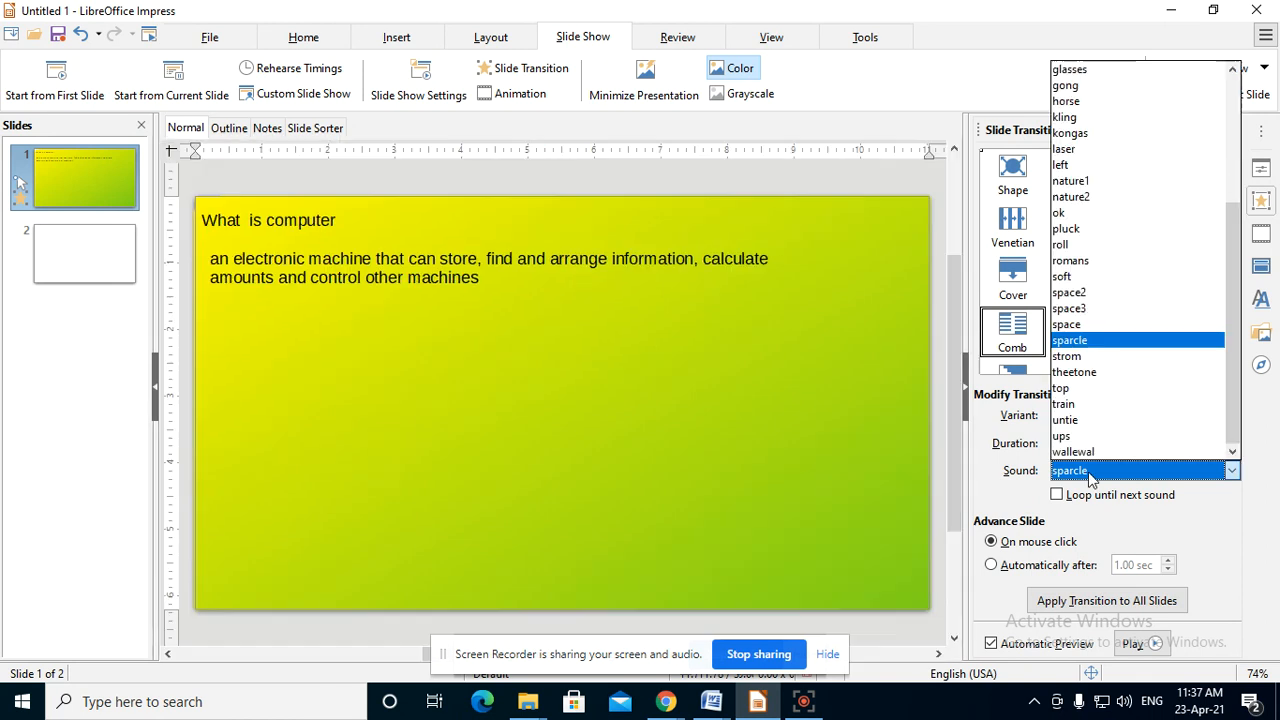
{"action": "left_click", "coordinate": [1093, 377]}
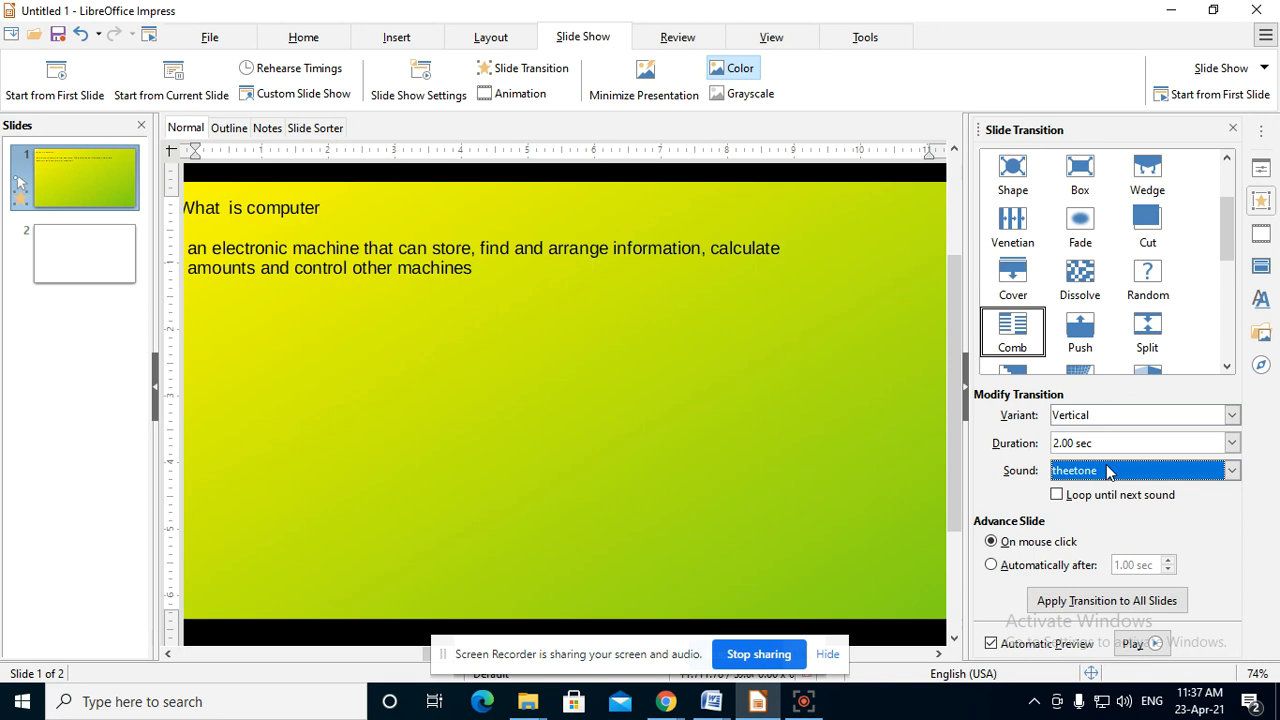
{"action": "left_click", "coordinate": [1098, 470]}
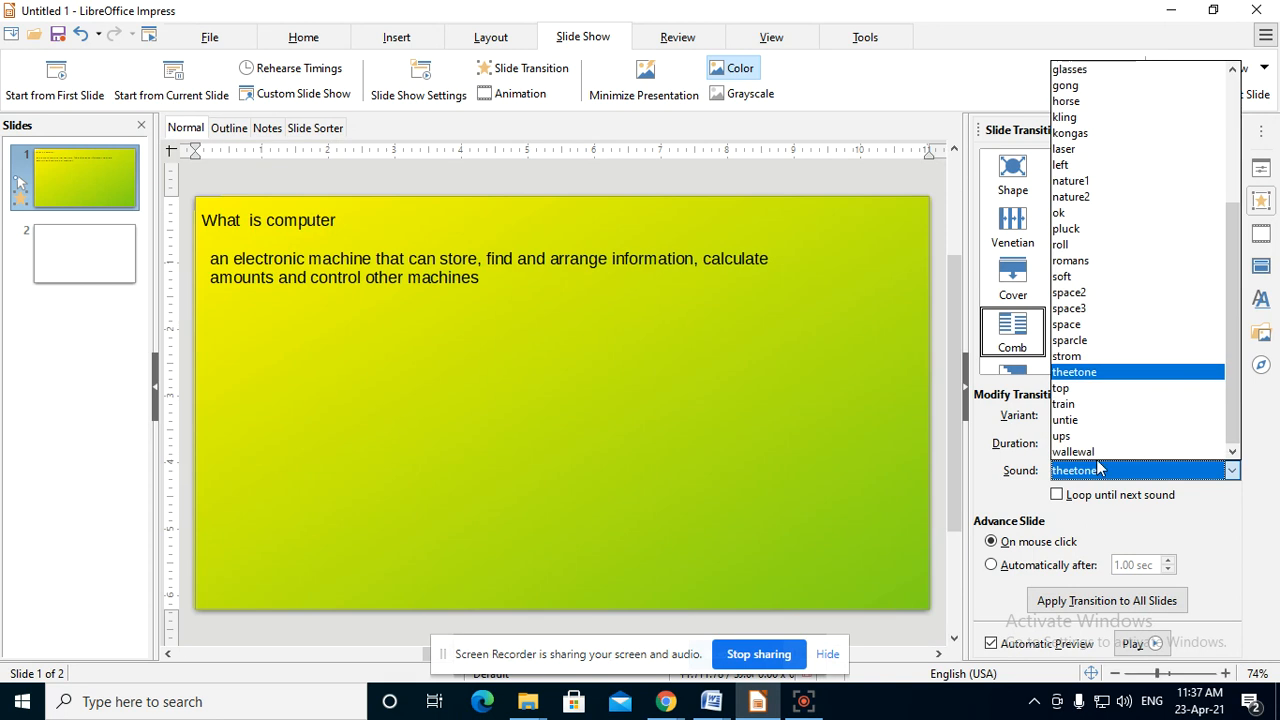
{"action": "left_click", "coordinate": [1099, 376]}
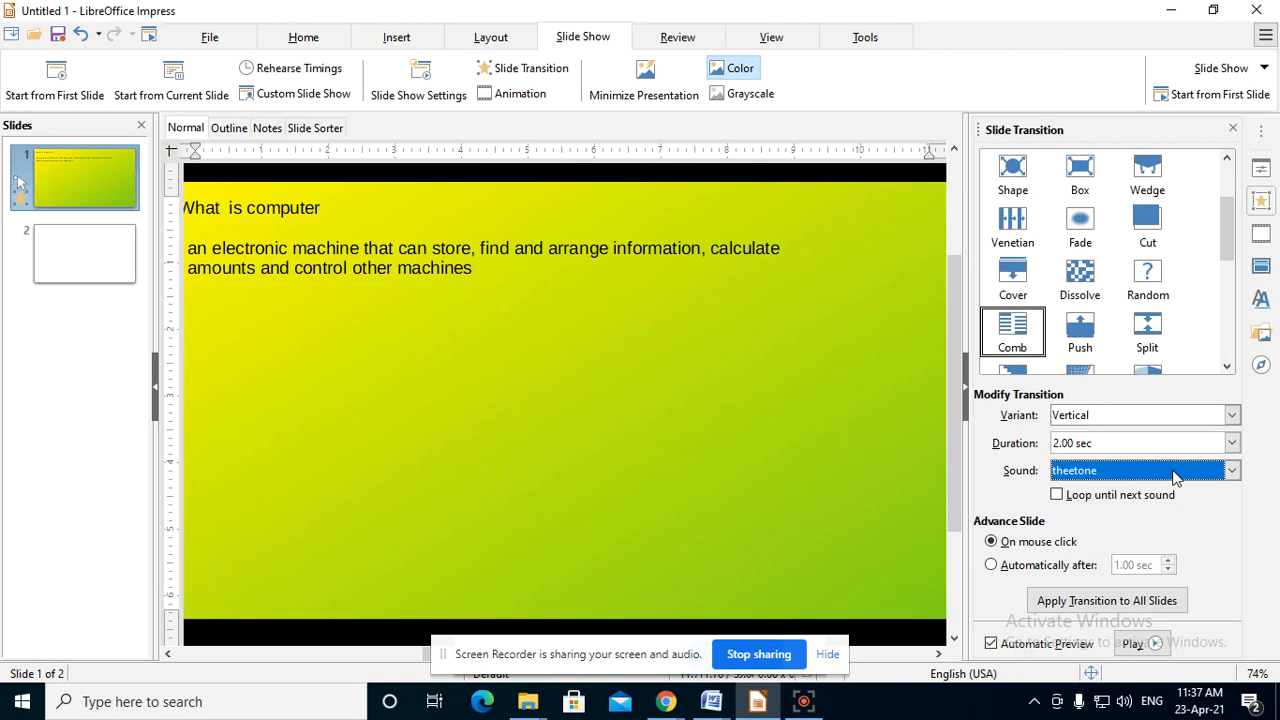
{"action": "left_click", "coordinate": [1168, 476]}
{"action": "left_click", "coordinate": [1099, 356]}
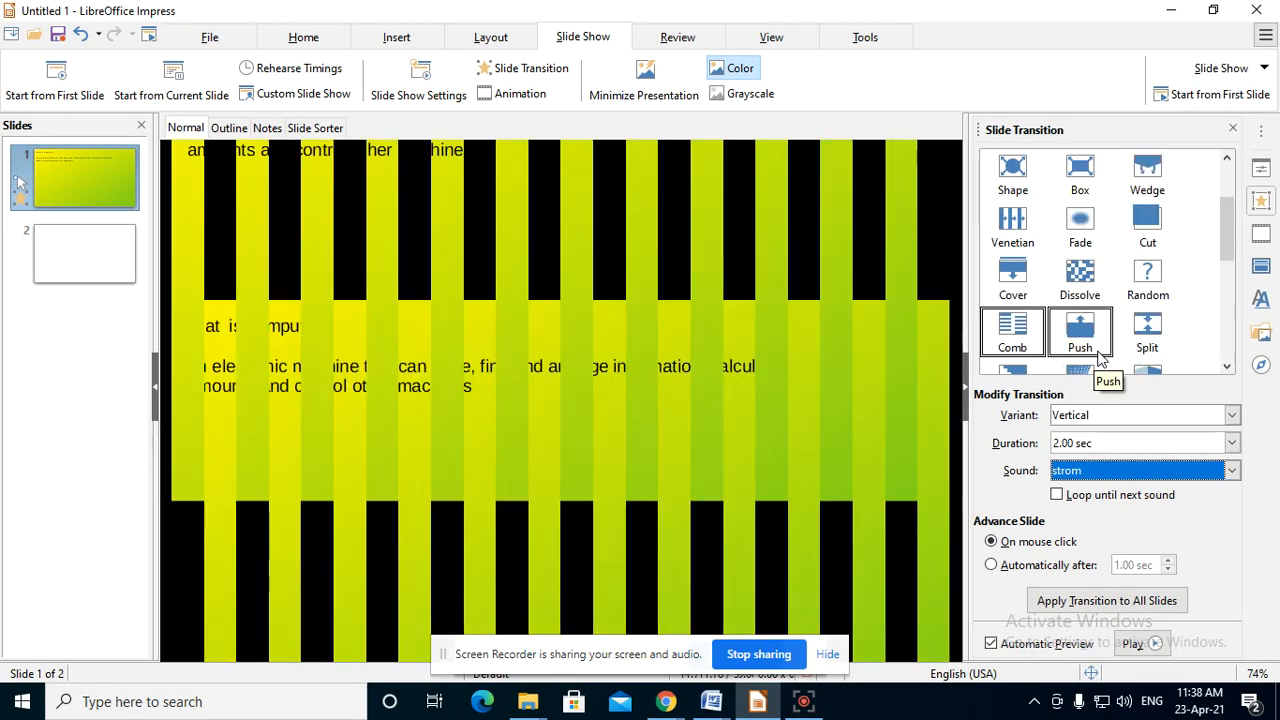
{"action": "left_click", "coordinate": [1099, 476]}
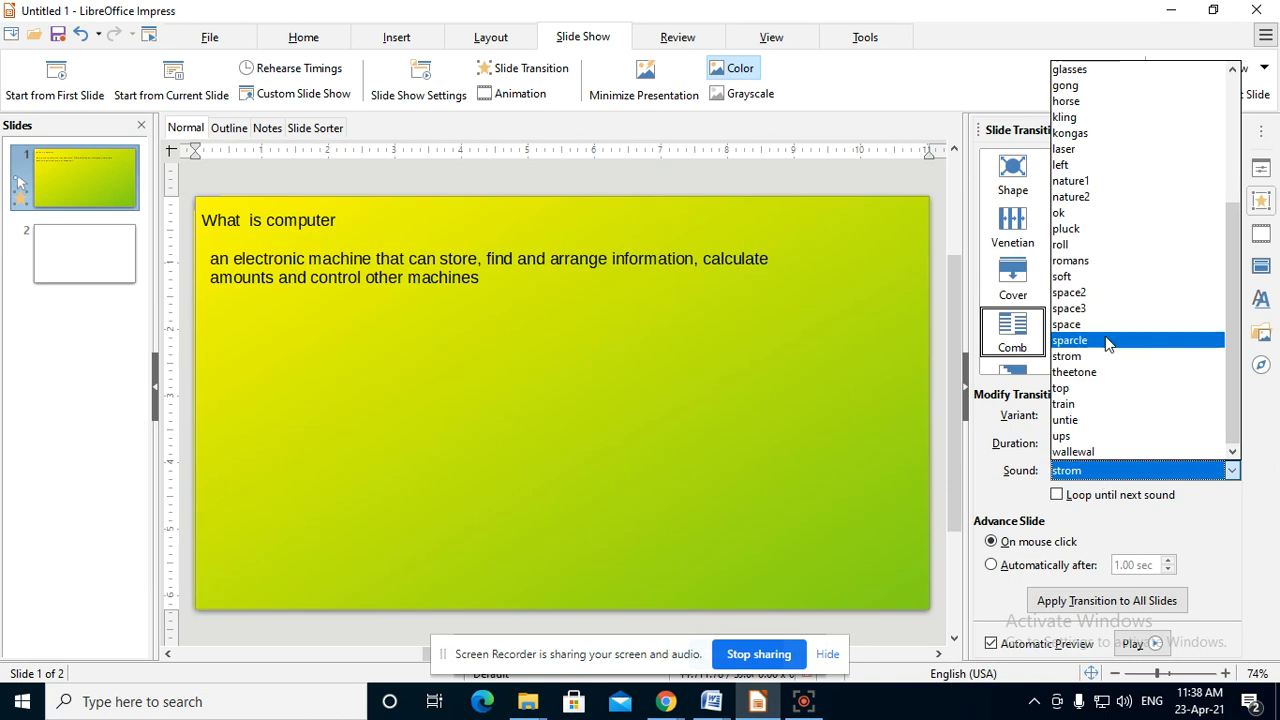
{"action": "left_click", "coordinate": [1101, 282]}
{"action": "left_click", "coordinate": [1104, 290]}
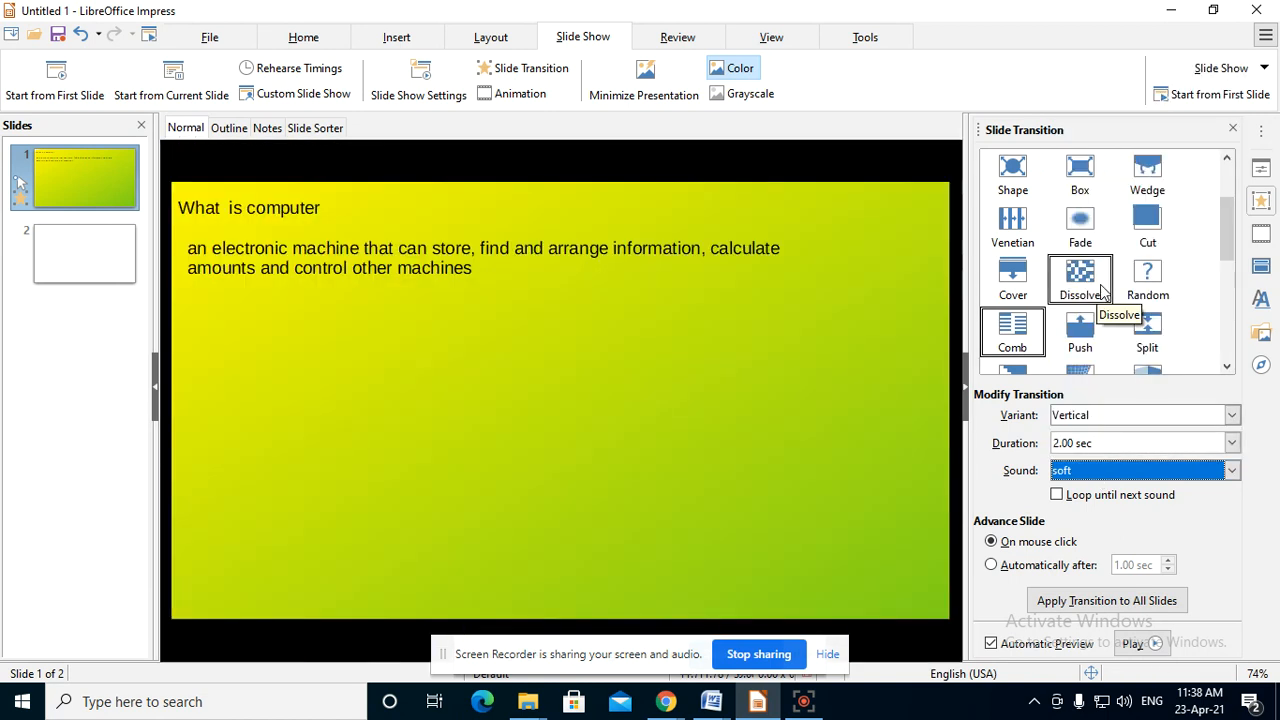
Step: Try the falling and pluck sounds on slide 1's transition
{"action": "left_click", "coordinate": [1232, 470]}
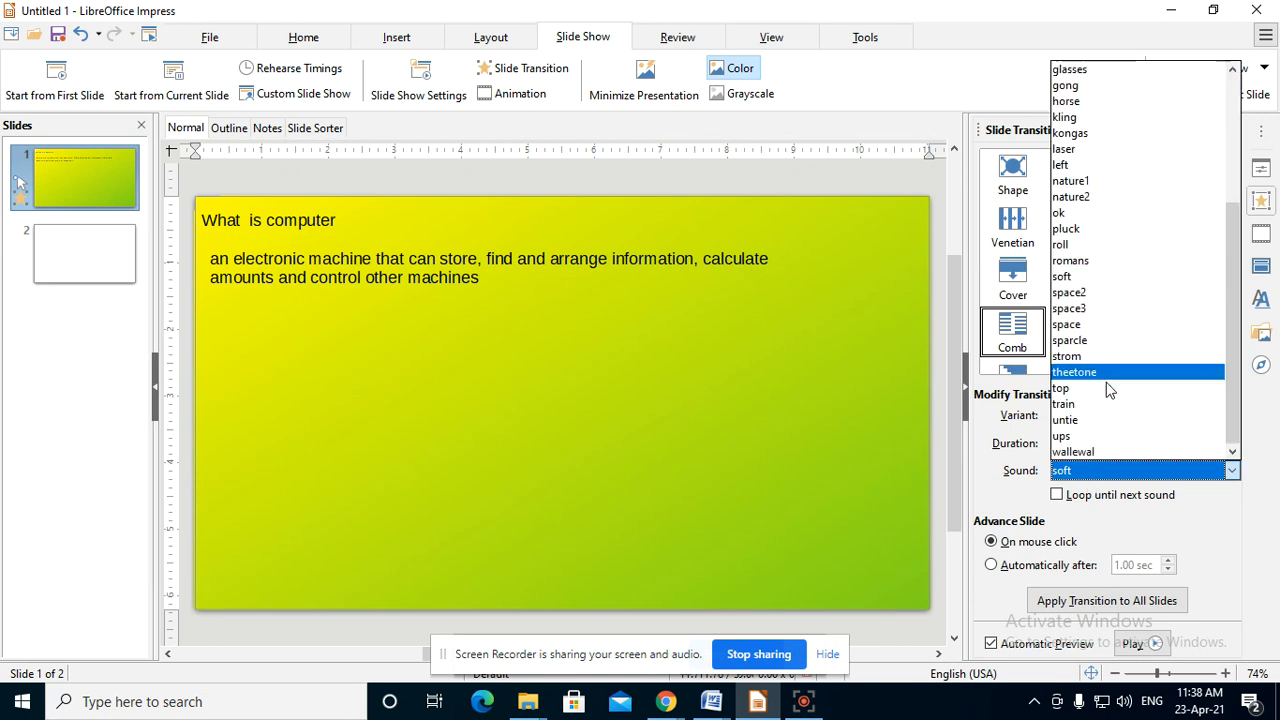
{"action": "left_click_drag", "start_coordinate": [1236, 380], "coordinate": [1232, 207]}
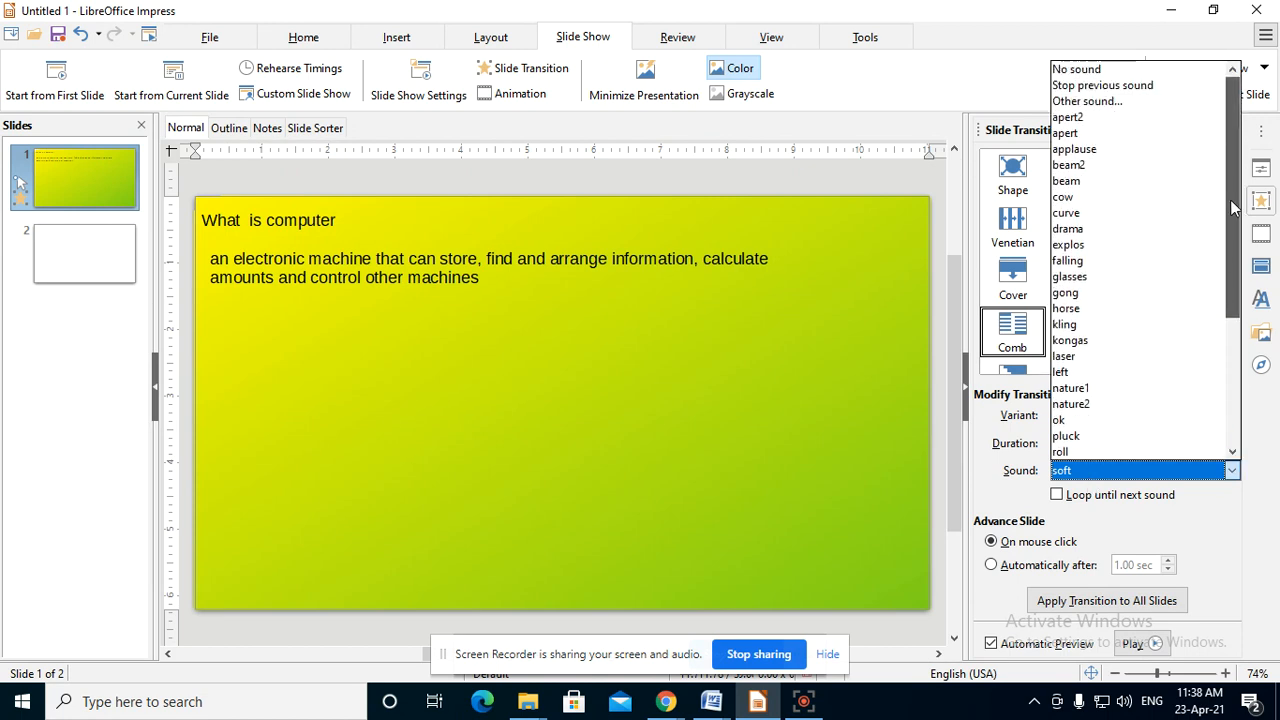
{"action": "left_click", "coordinate": [1079, 264]}
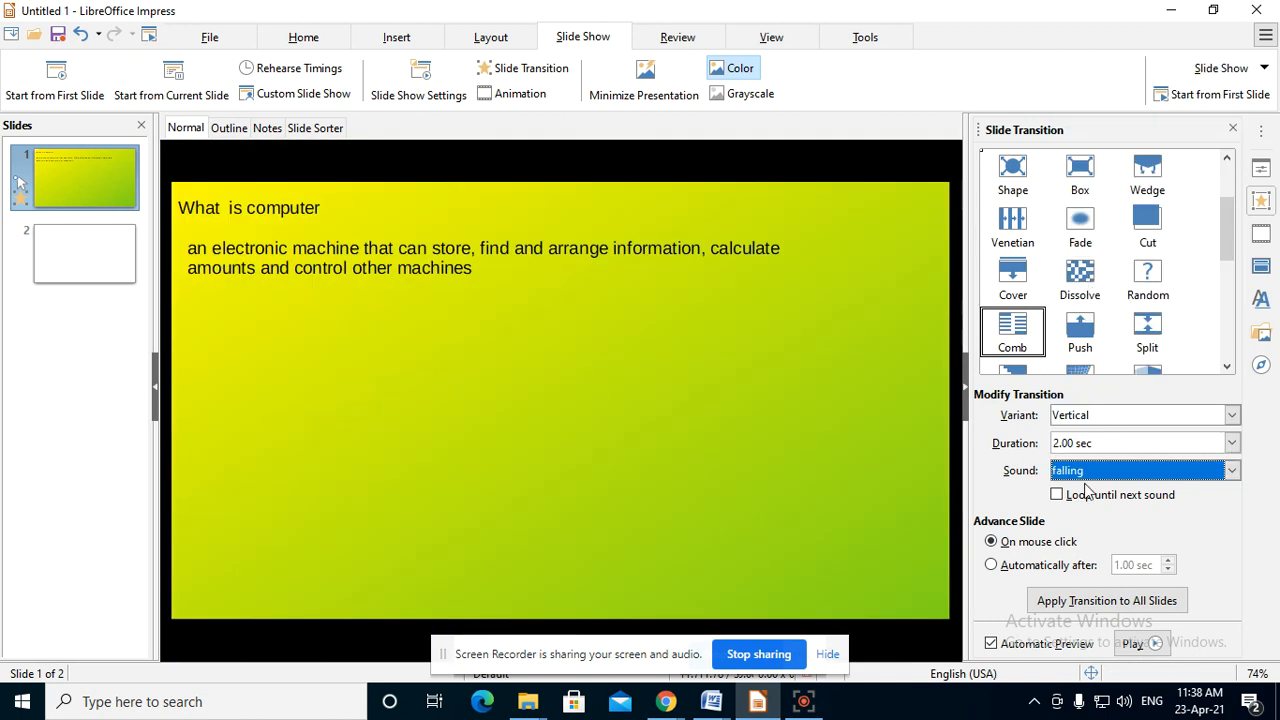
{"action": "left_click", "coordinate": [1096, 477]}
{"action": "left_click", "coordinate": [1088, 244]}
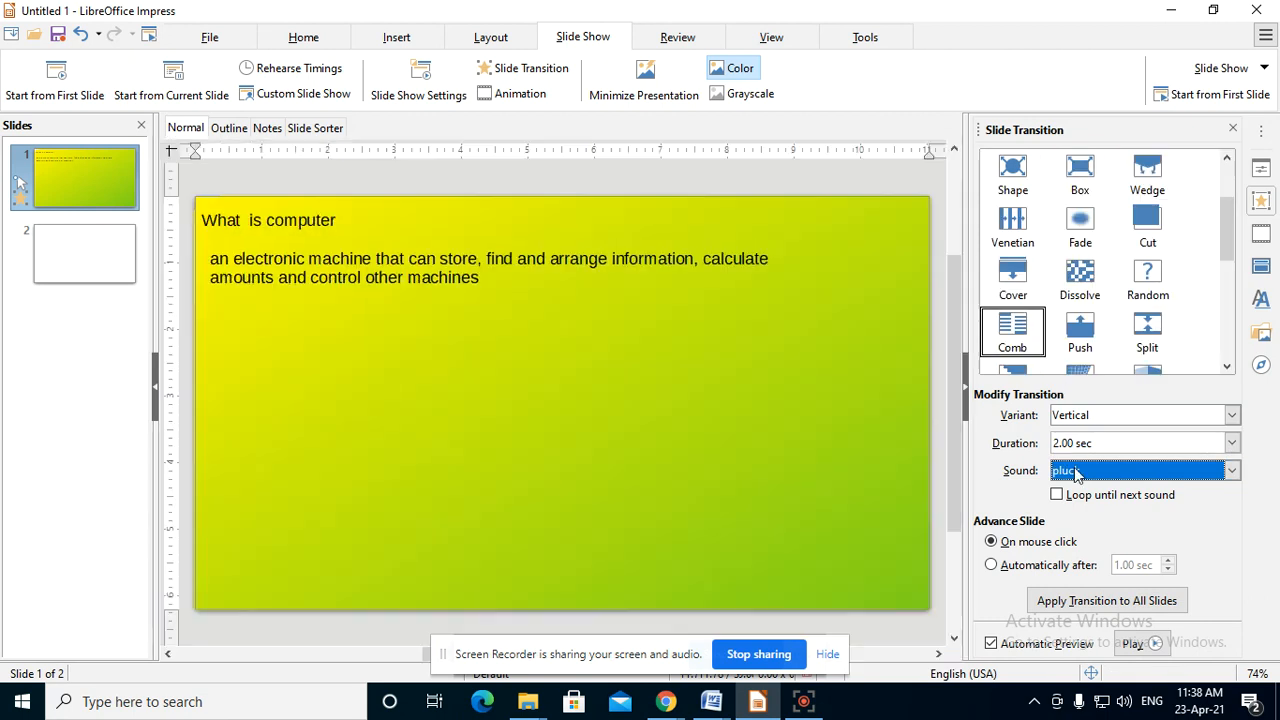
Step: Set the sound of slide 1's transition to ok and reselect it to replay the preview
{"action": "left_click", "coordinate": [1073, 472]}
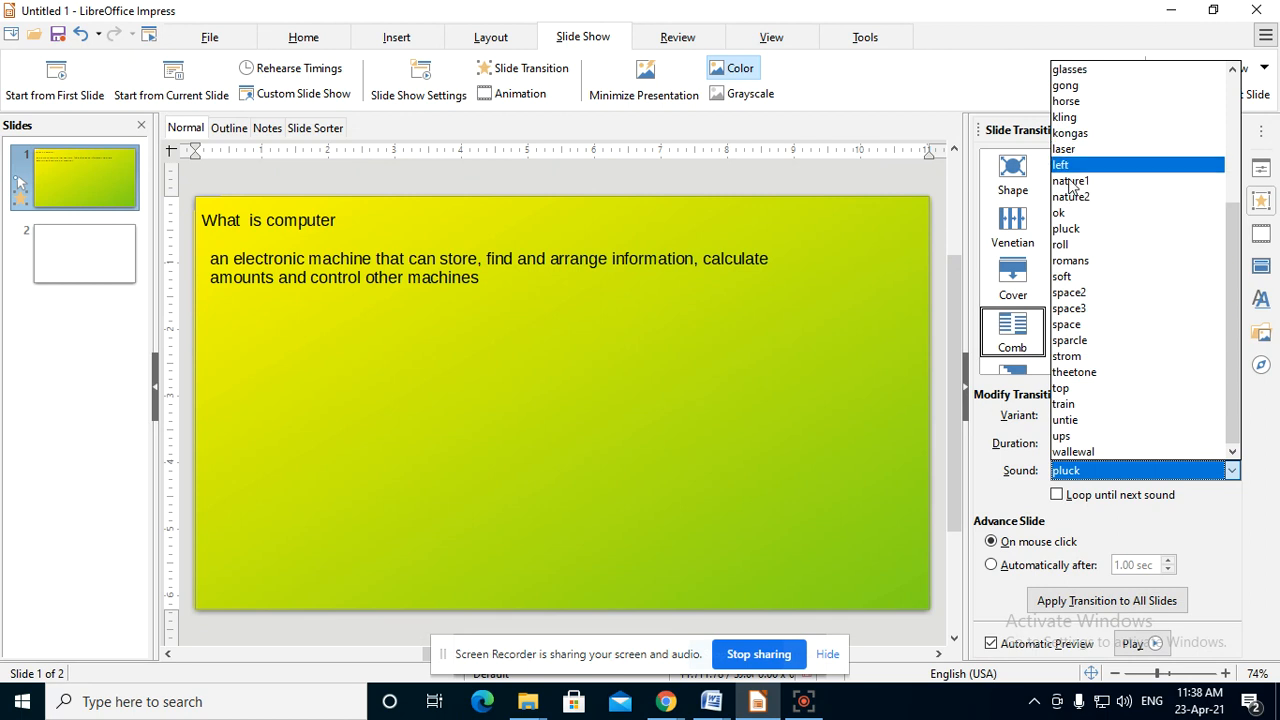
{"action": "left_click", "coordinate": [1062, 213]}
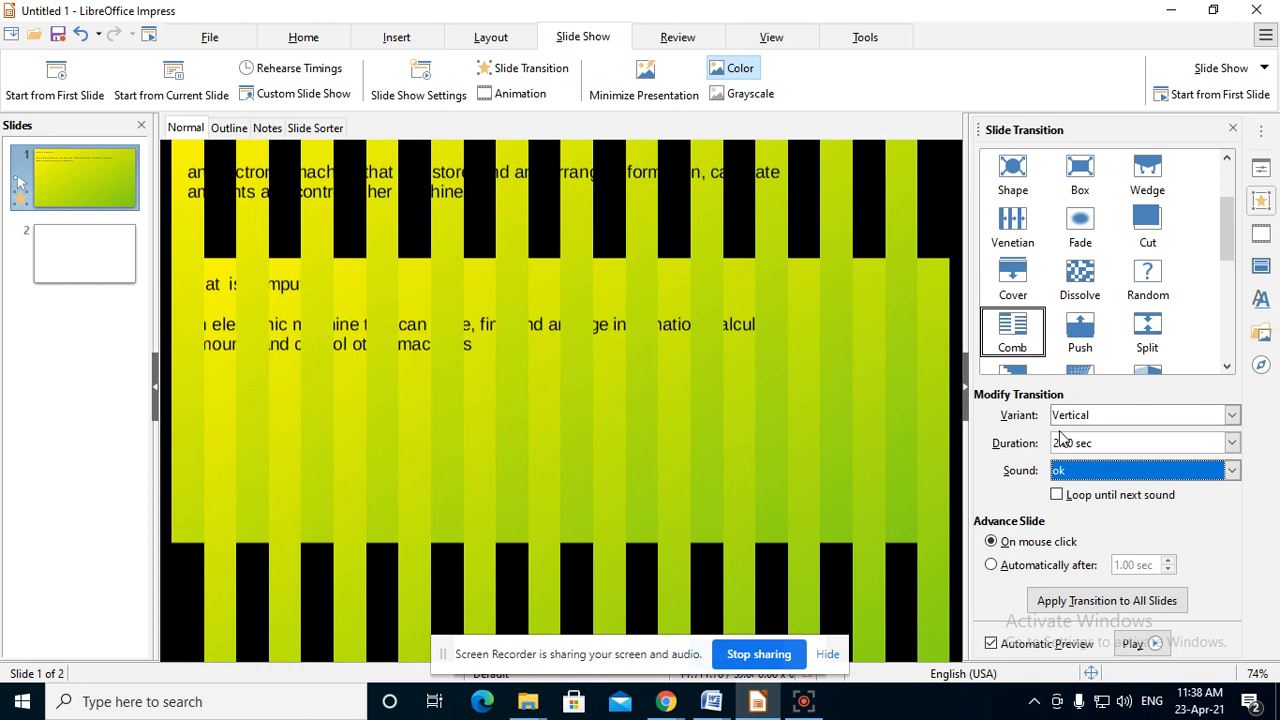
{"action": "left_click", "coordinate": [1069, 472]}
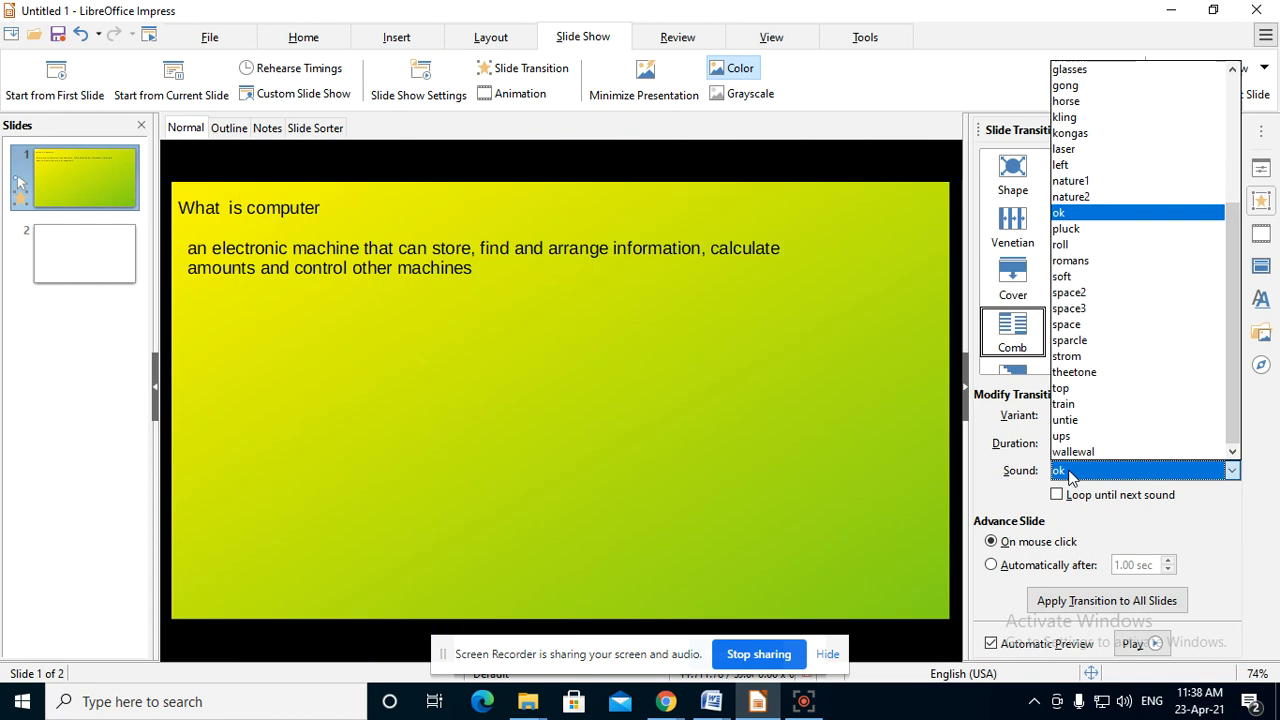
{"action": "left_click", "coordinate": [1062, 213]}
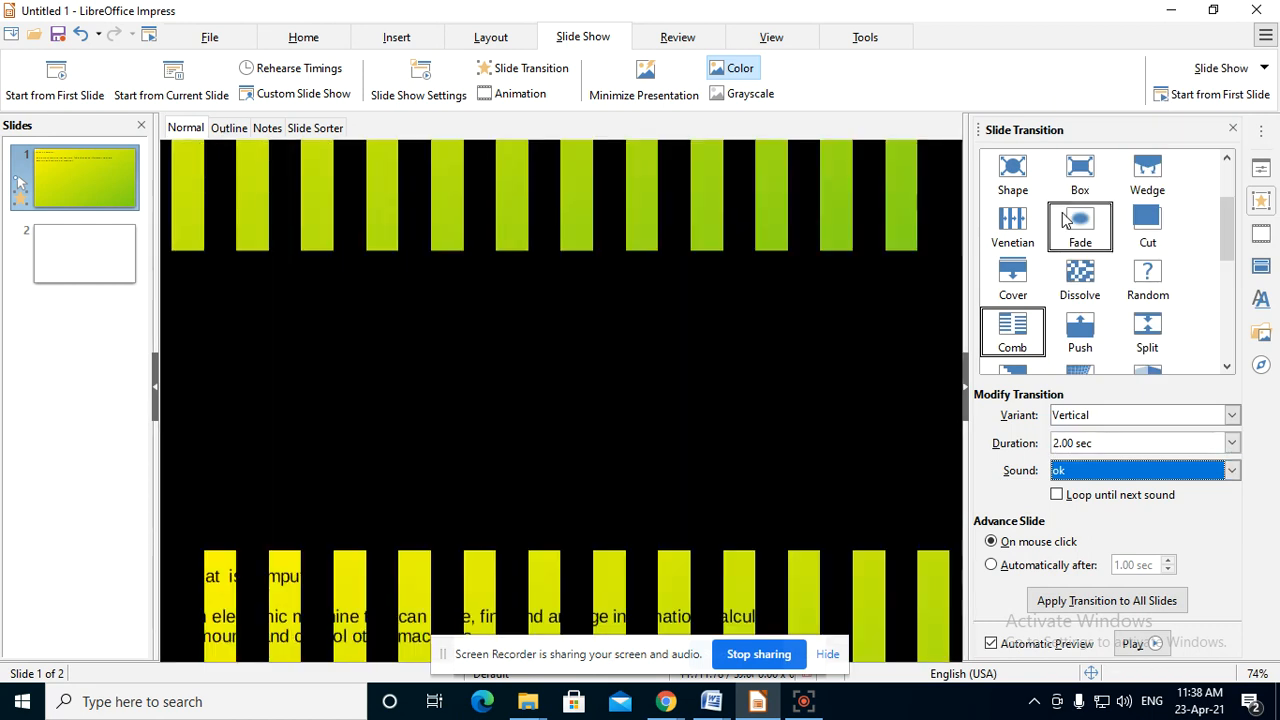
{"action": "left_click", "coordinate": [1071, 472]}
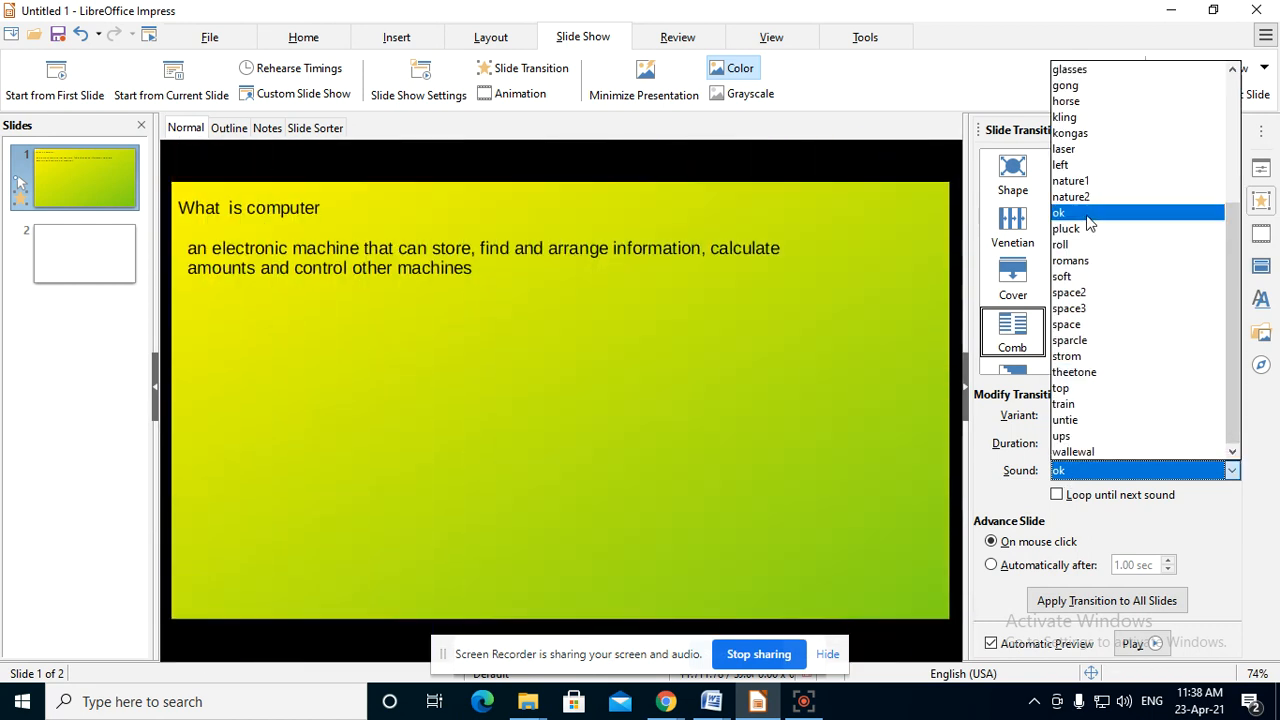
{"action": "left_click", "coordinate": [1087, 214]}
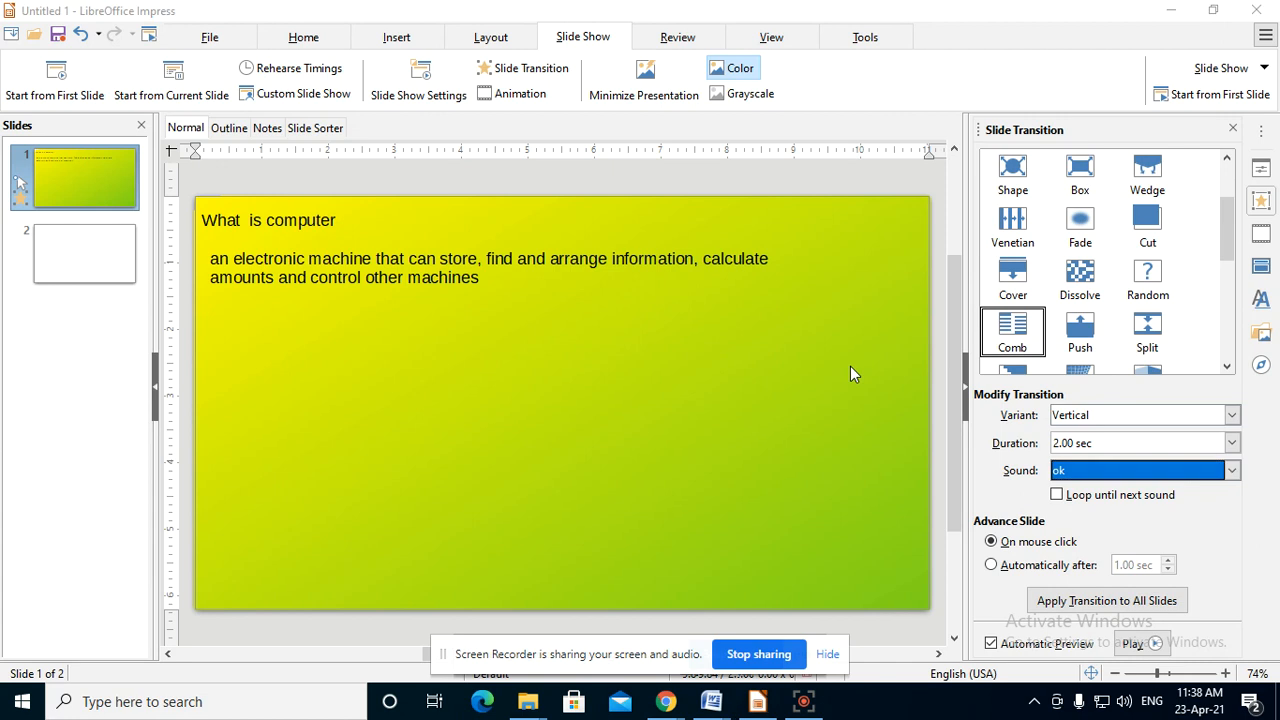
Step: Run the slide show from slide 1 and advance to slide 2
{"action": "key", "text": "F5"}
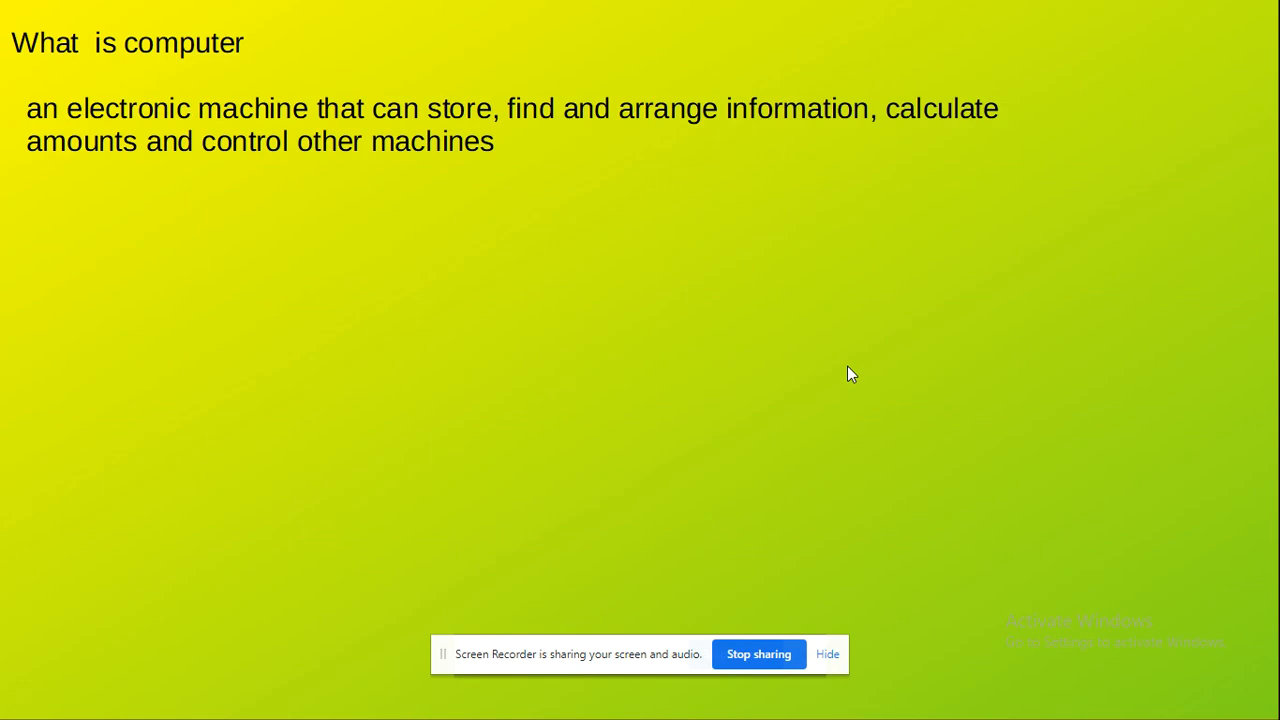
{"action": "left_click", "coordinate": [847, 366]}
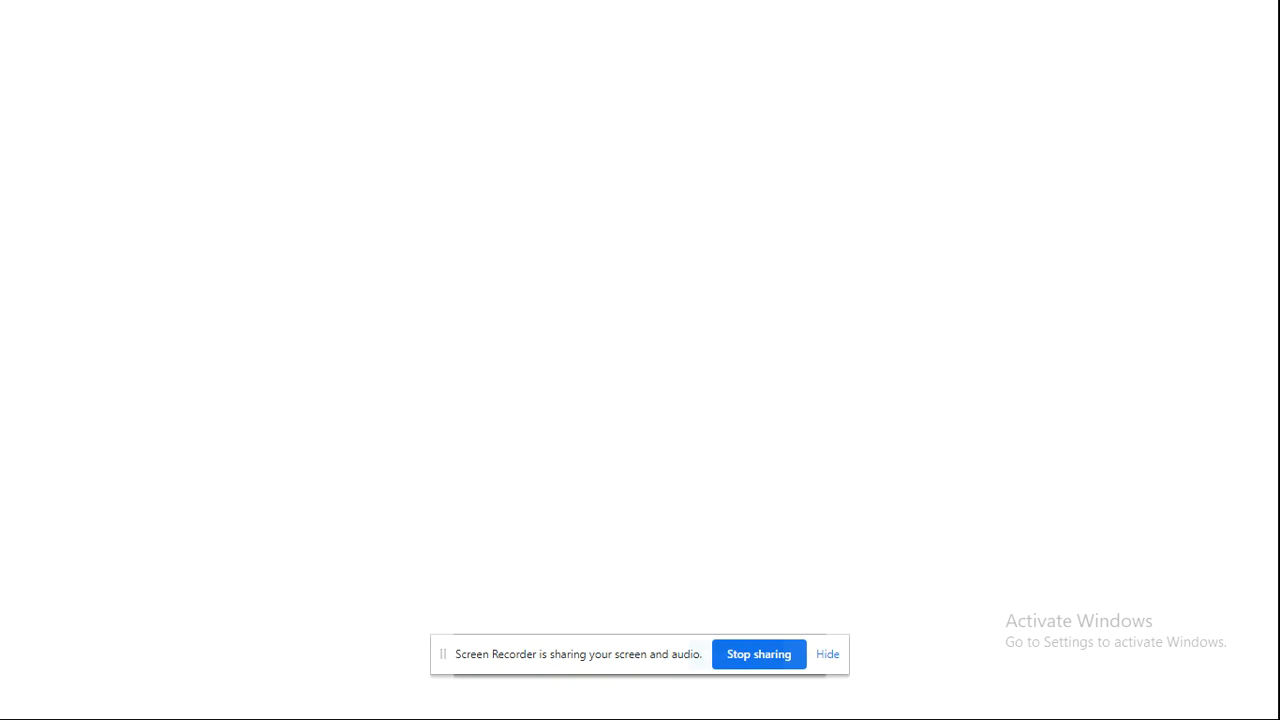
Step: Exit the slide show and add two blank slides after slide 2
{"action": "key", "text": "Escape"}
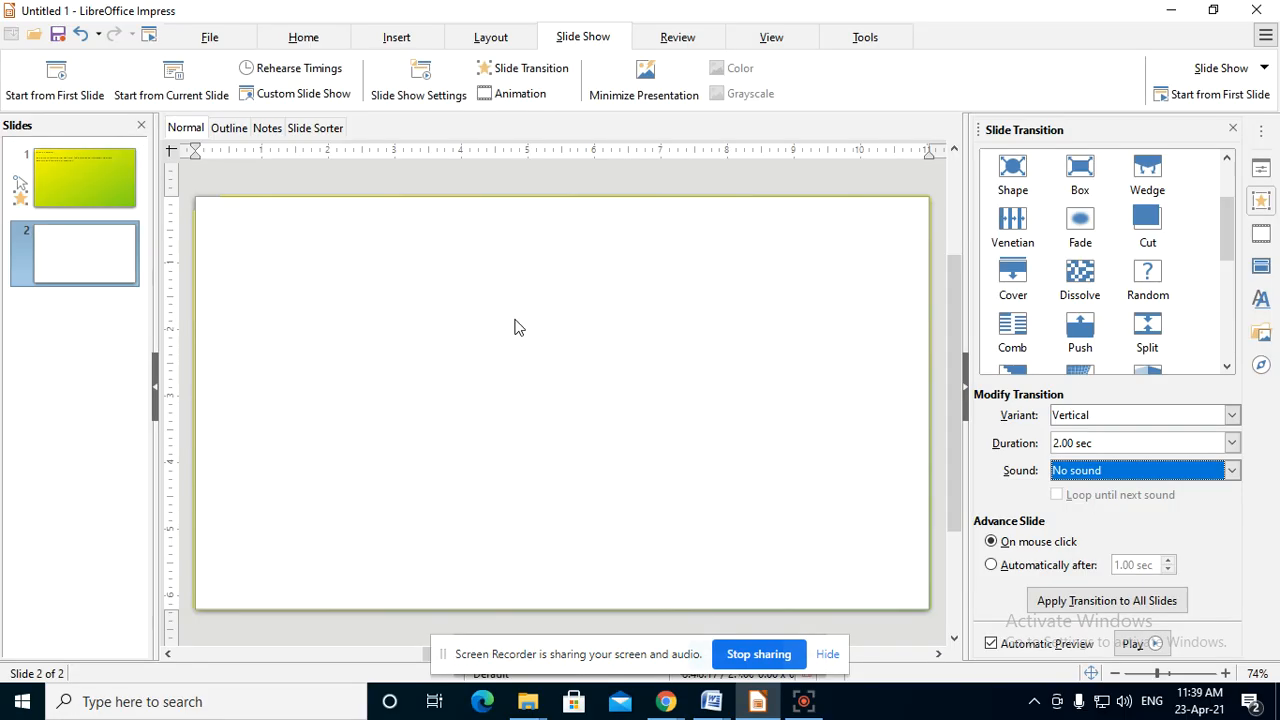
{"action": "left_click", "coordinate": [79, 189]}
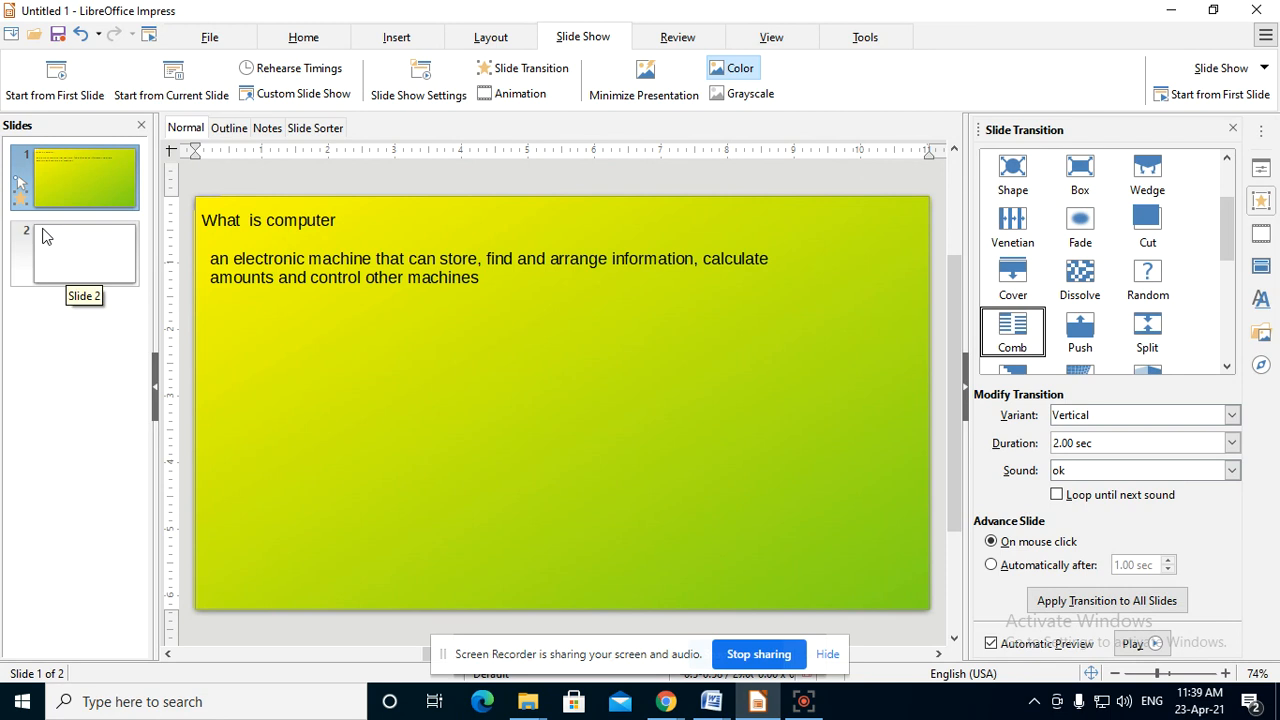
{"action": "left_click", "coordinate": [66, 253]}
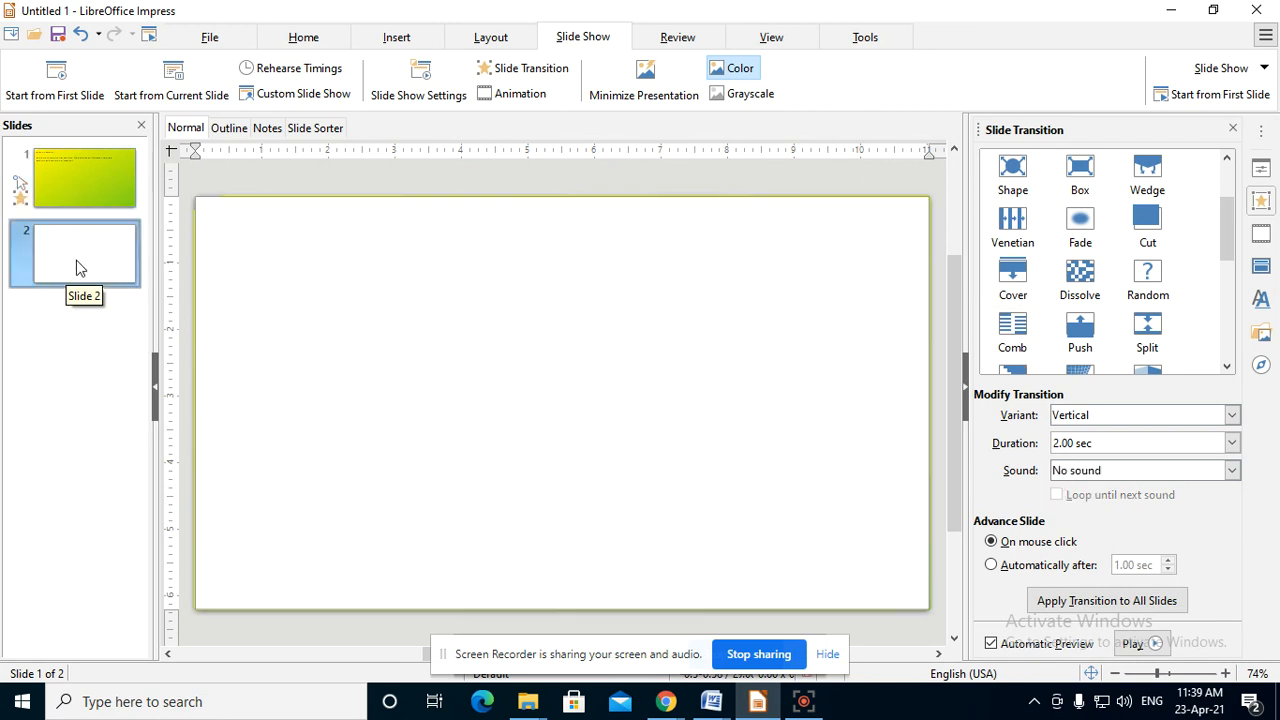
{"action": "key", "text": "ctrl+m"}
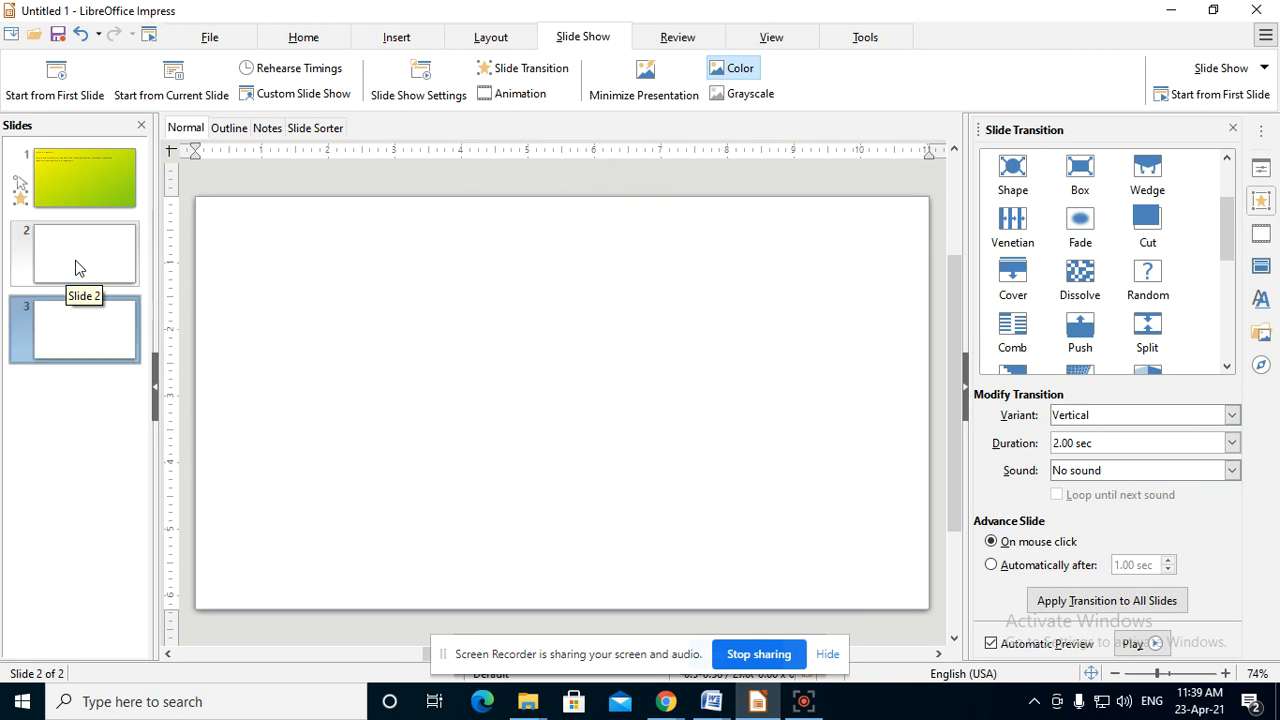
{"action": "key", "text": "ctrl+m"}
Step: Add a text box near the top of slide 2 containing SDGDGNEGBEJDG
{"action": "left_click", "coordinate": [57, 258]}
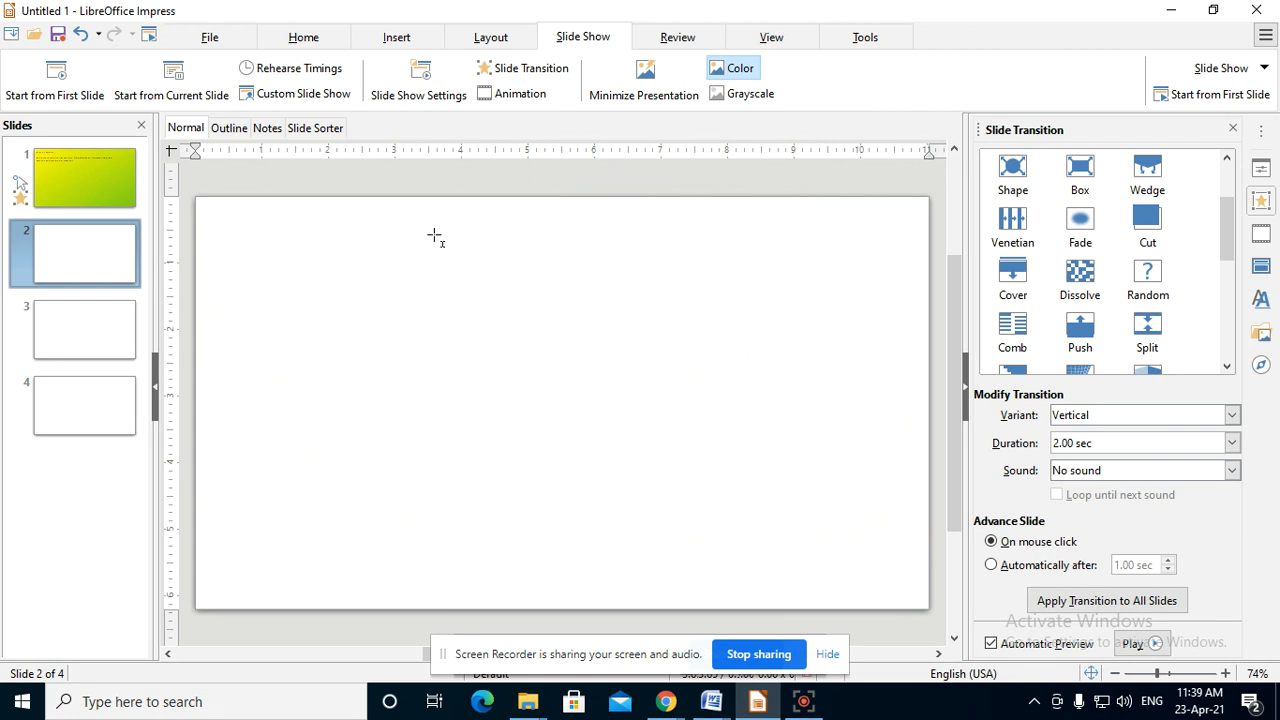
{"action": "left_click_drag", "start_coordinate": [340, 258], "coordinate": [600, 322]}
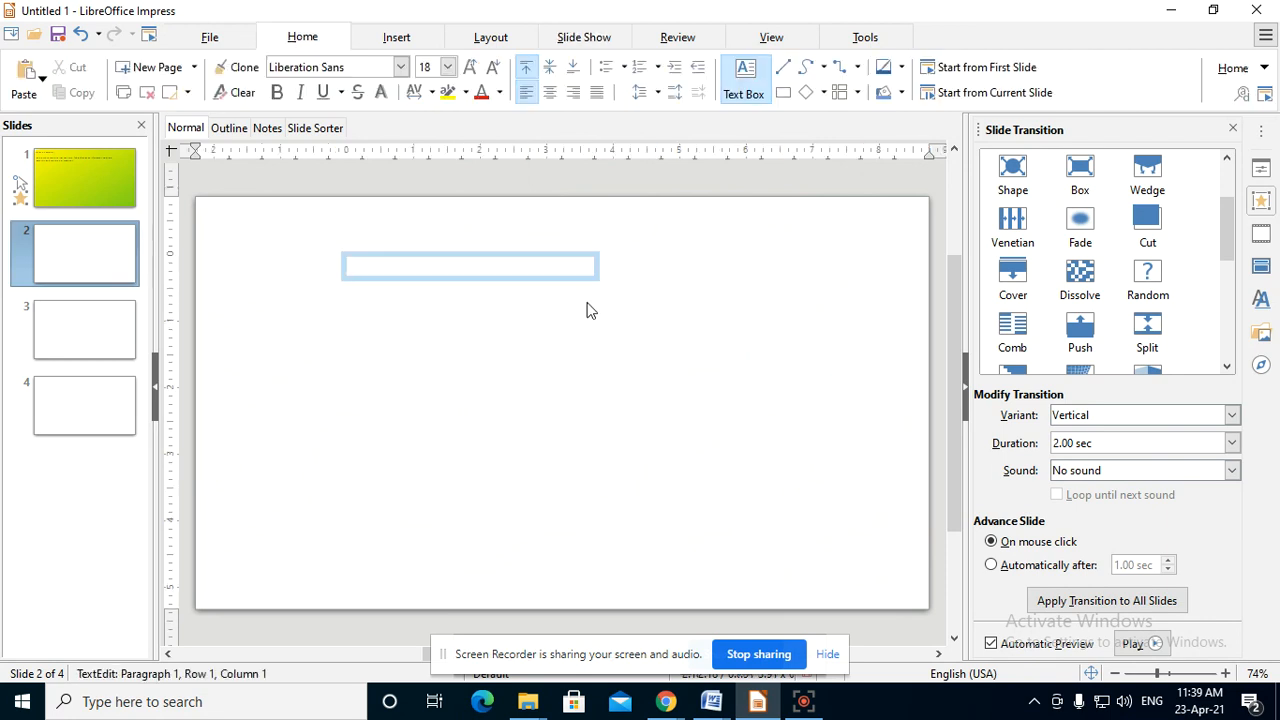
{"action": "type", "text": "SDGDGNEGBEJDG"}
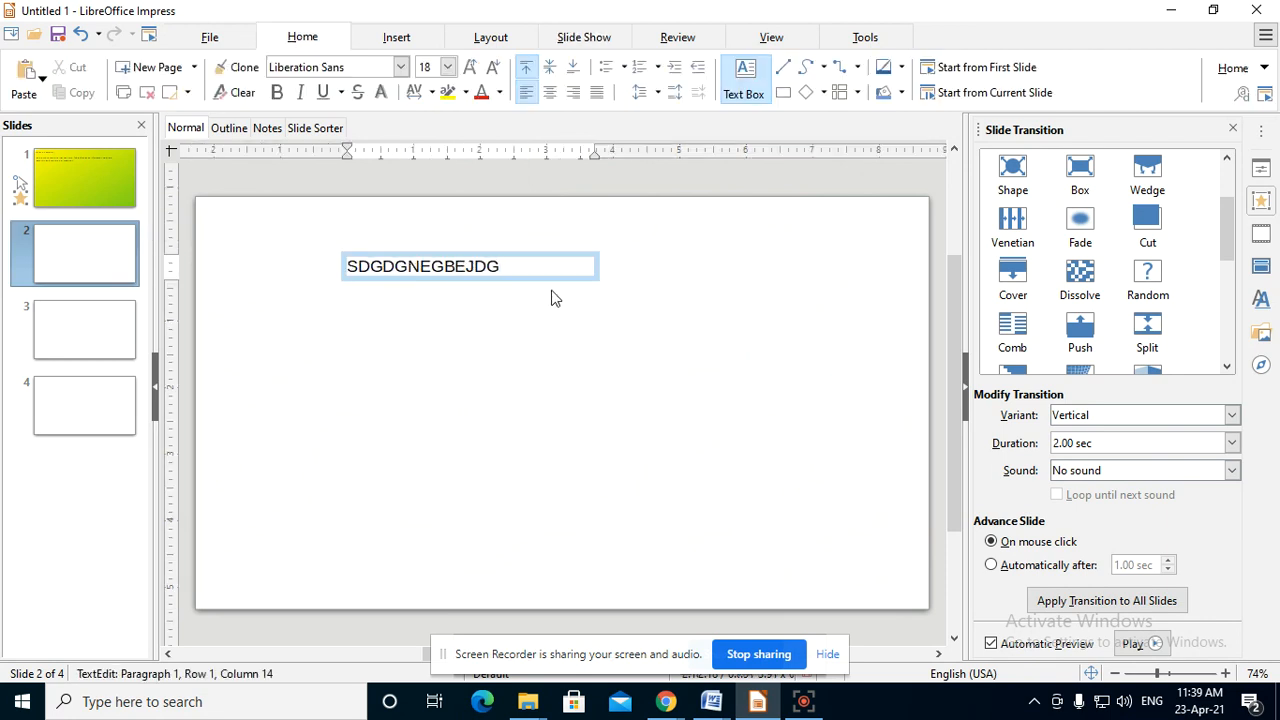
{"action": "left_click", "coordinate": [648, 346]}
Step: Add a text box near the top of slide 3 containing TGETRET
{"action": "left_click", "coordinate": [50, 344]}
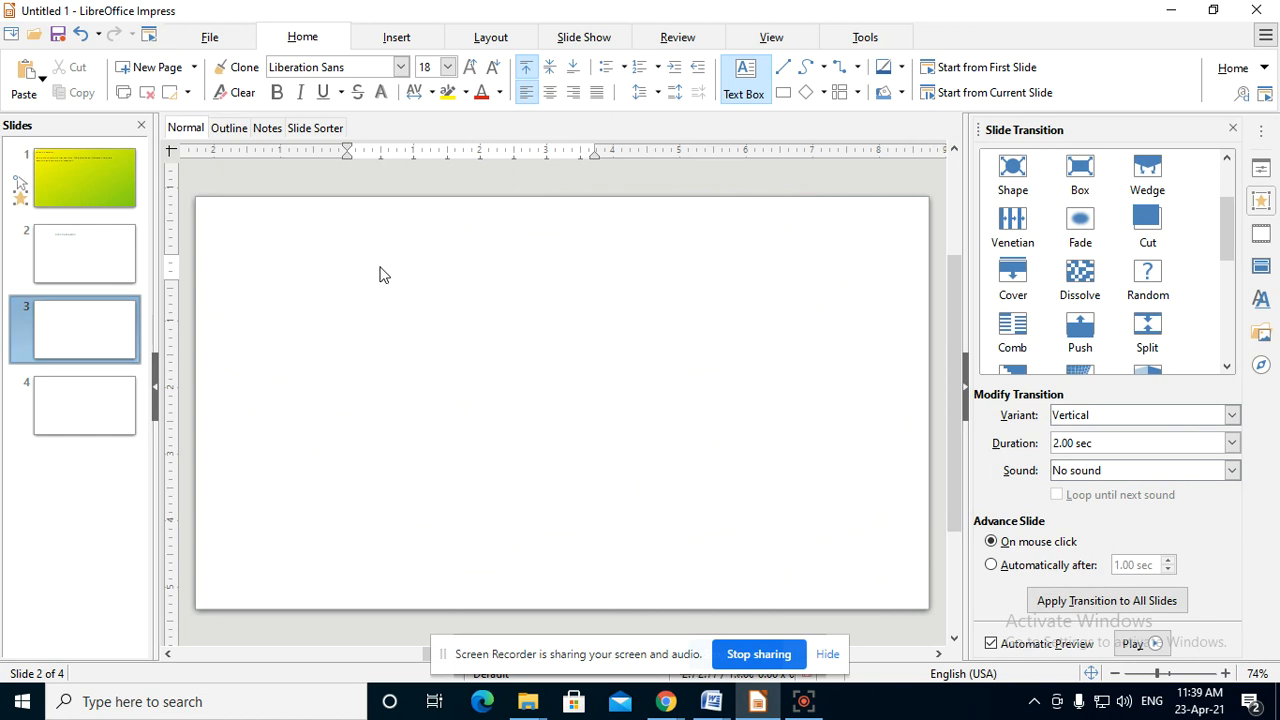
{"action": "key", "text": "F2"}
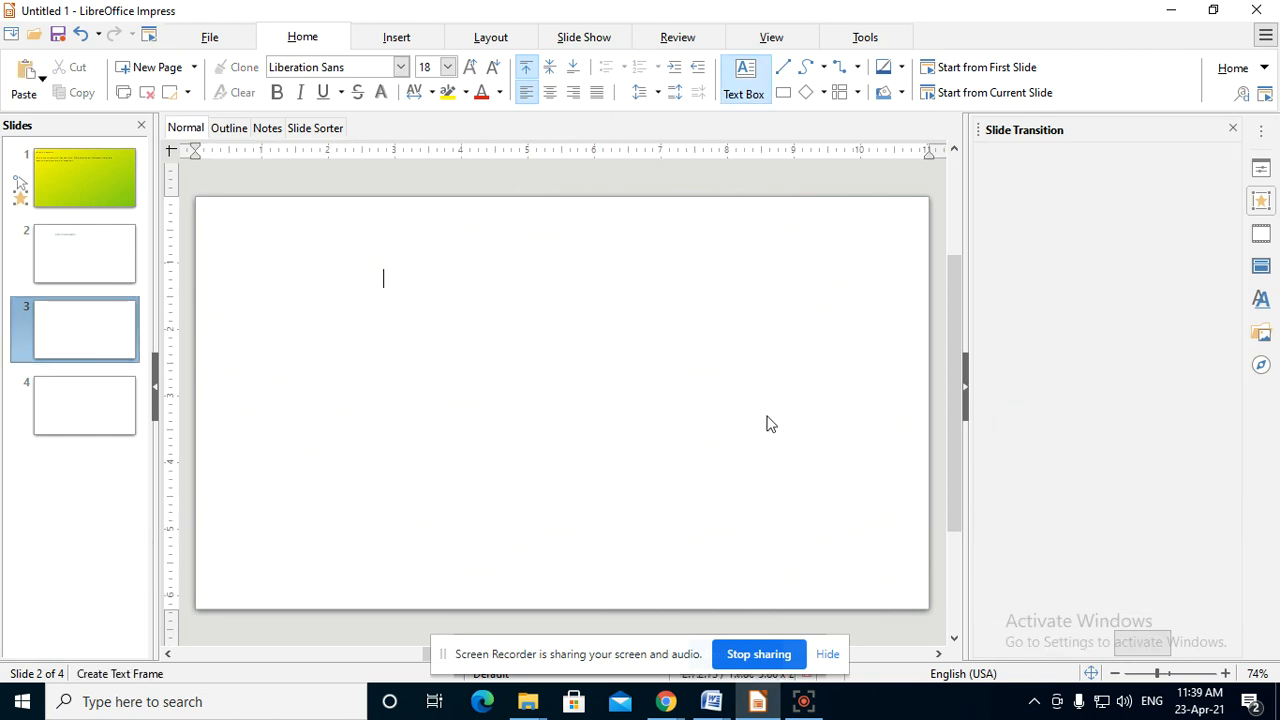
{"action": "type", "text": "TGETRET"}
Step: Set slide 2's background to the solid green colour 81d41a from the standard palette
{"action": "left_click", "coordinate": [108, 251]}
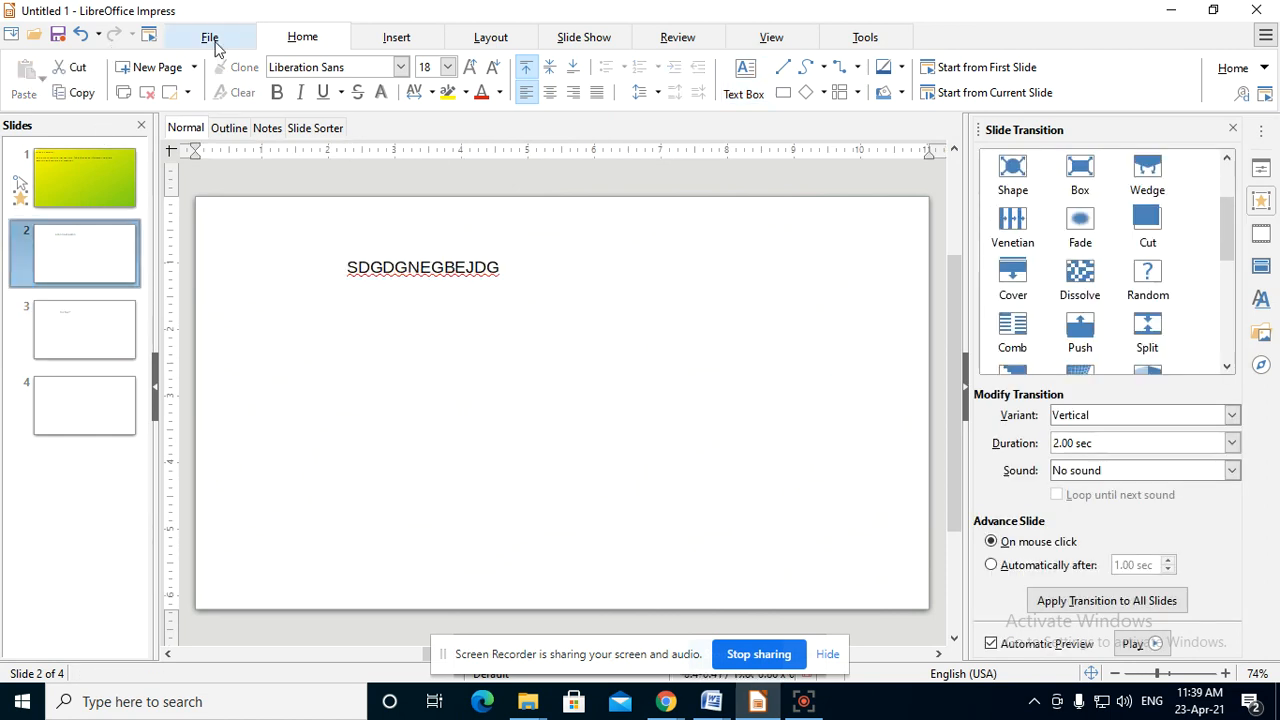
{"action": "left_click", "coordinate": [488, 40]}
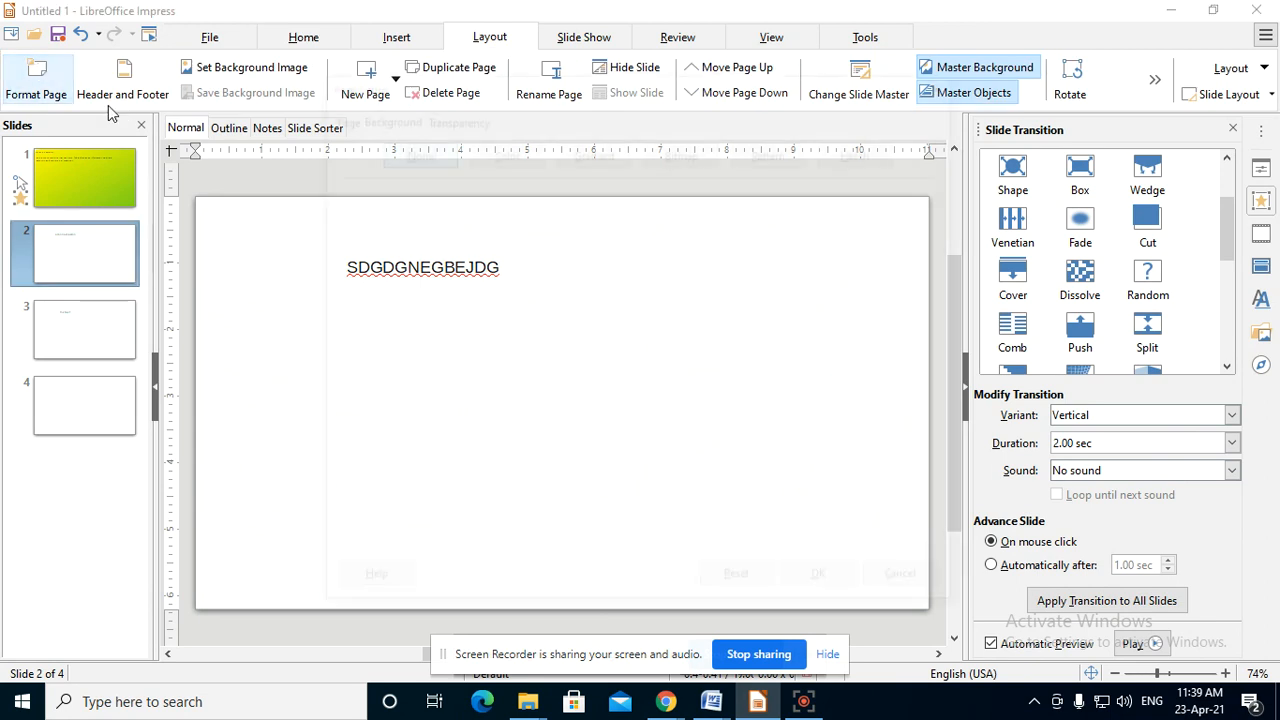
{"action": "left_click", "coordinate": [37, 70]}
{"action": "left_click", "coordinate": [530, 150]}
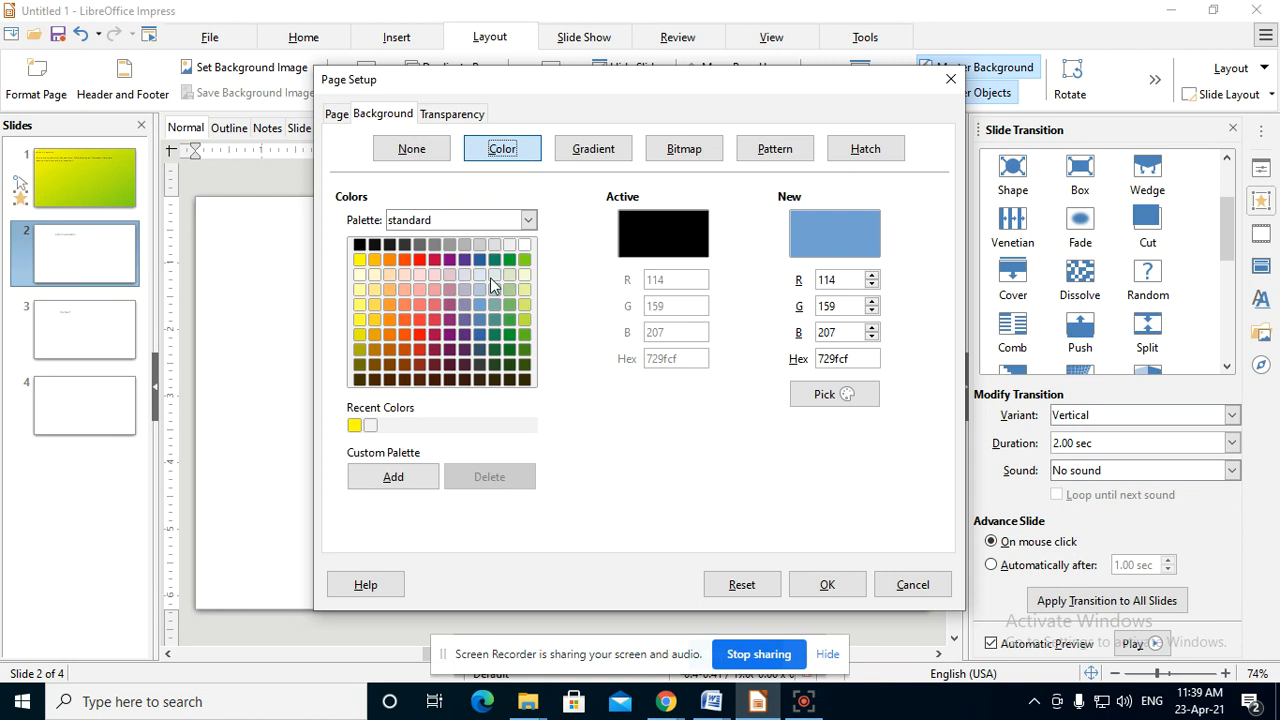
{"action": "left_click", "coordinate": [524, 260]}
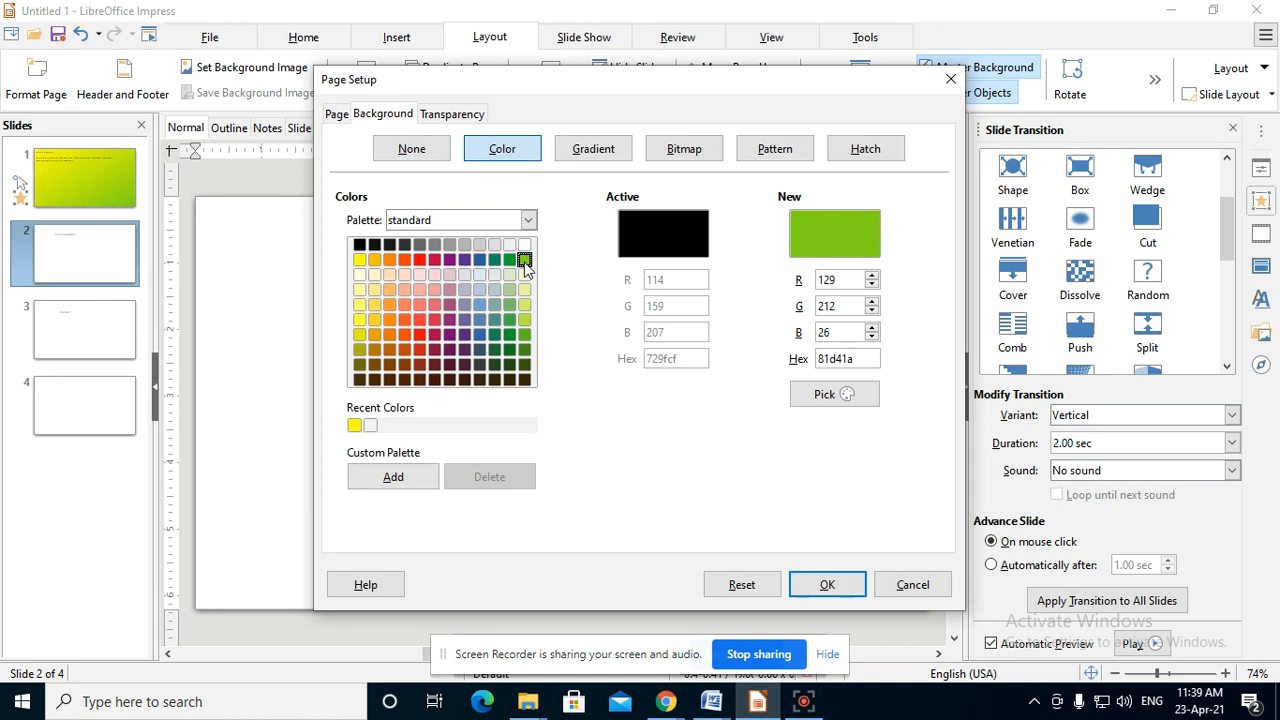
{"action": "left_click", "coordinate": [827, 585]}
Step: Give slide 3 an ellipsoid gradient background from Dark Green 2 to White
{"action": "left_click", "coordinate": [78, 320]}
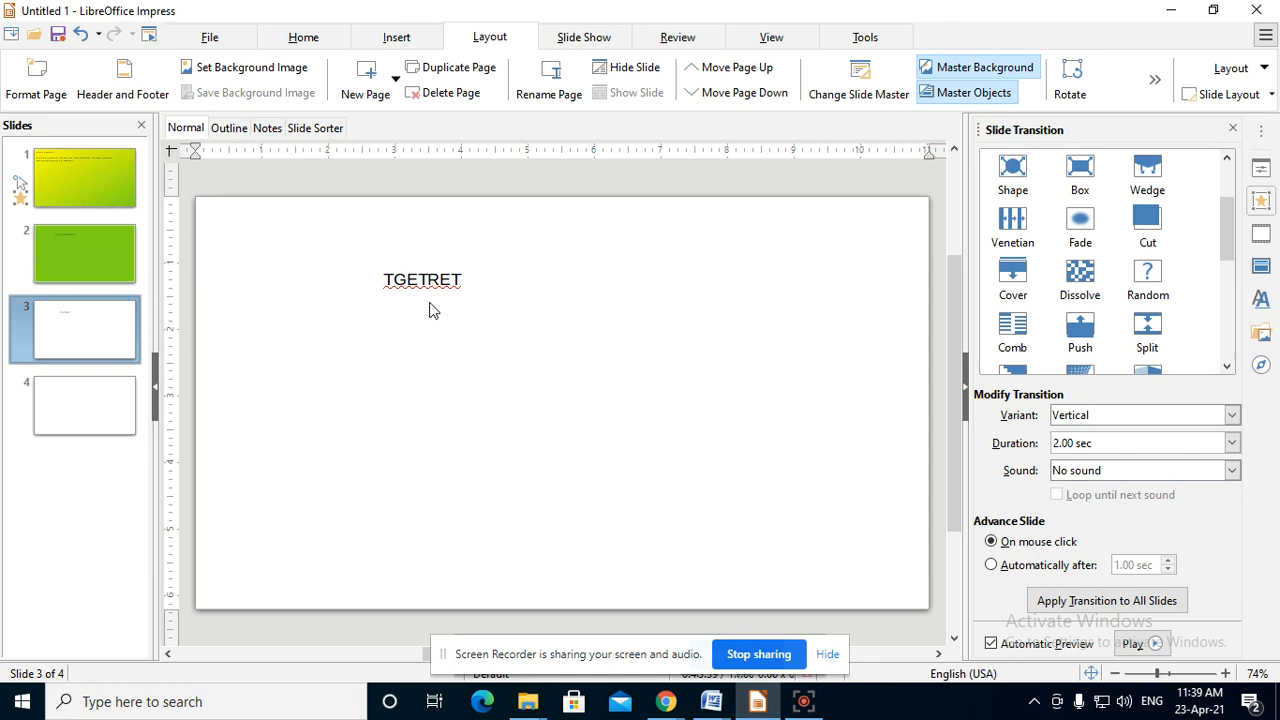
{"action": "left_click", "coordinate": [36, 85]}
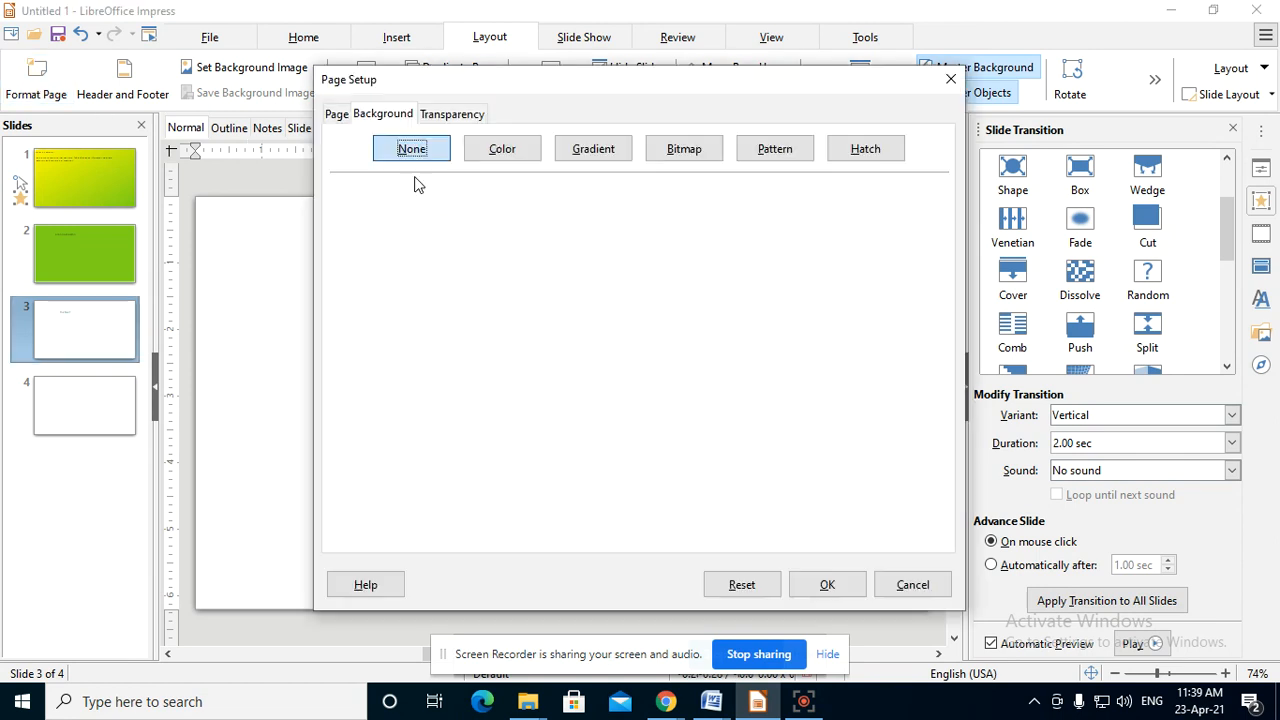
{"action": "left_click", "coordinate": [594, 149]}
{"action": "left_click", "coordinate": [458, 352]}
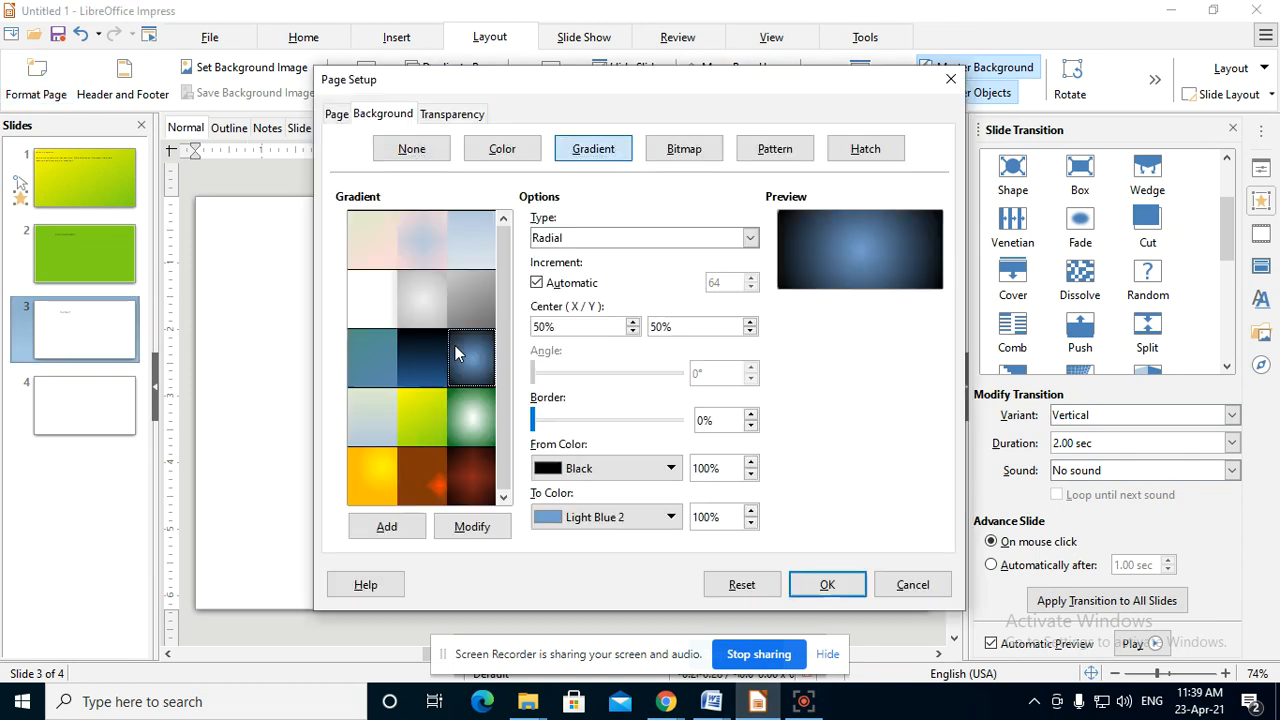
{"action": "left_click", "coordinate": [480, 425]}
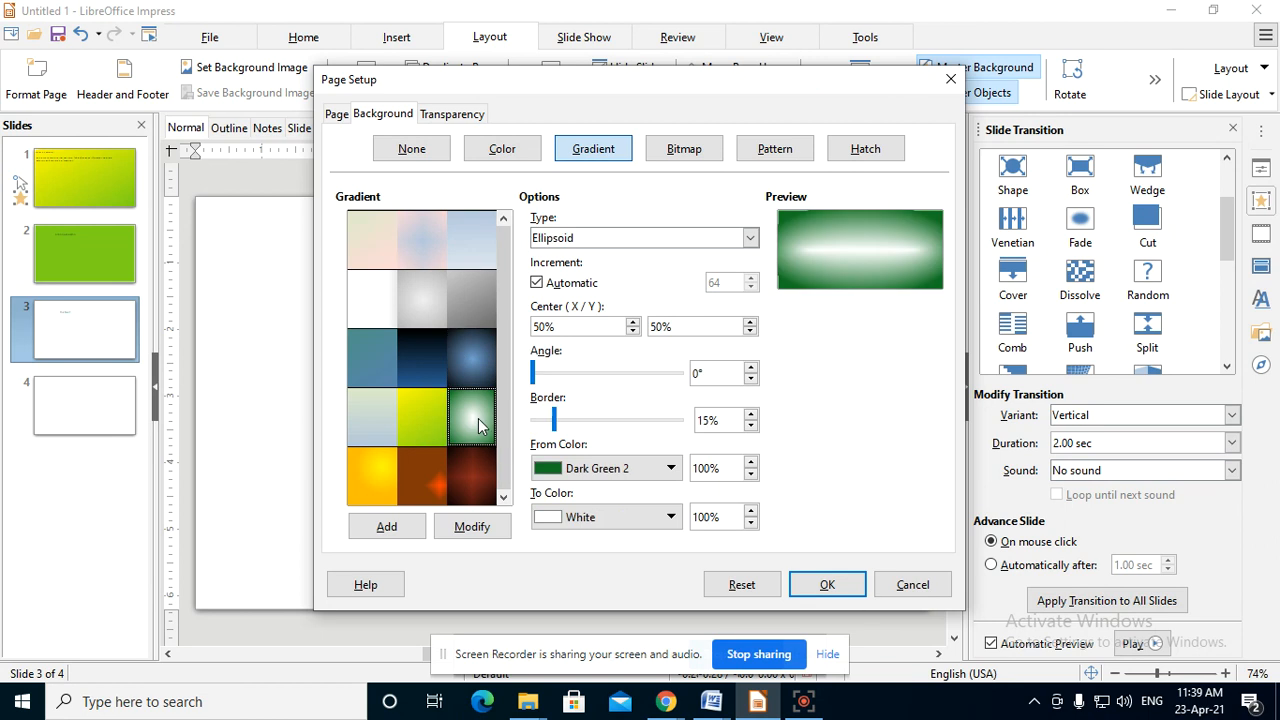
{"action": "left_click", "coordinate": [857, 595]}
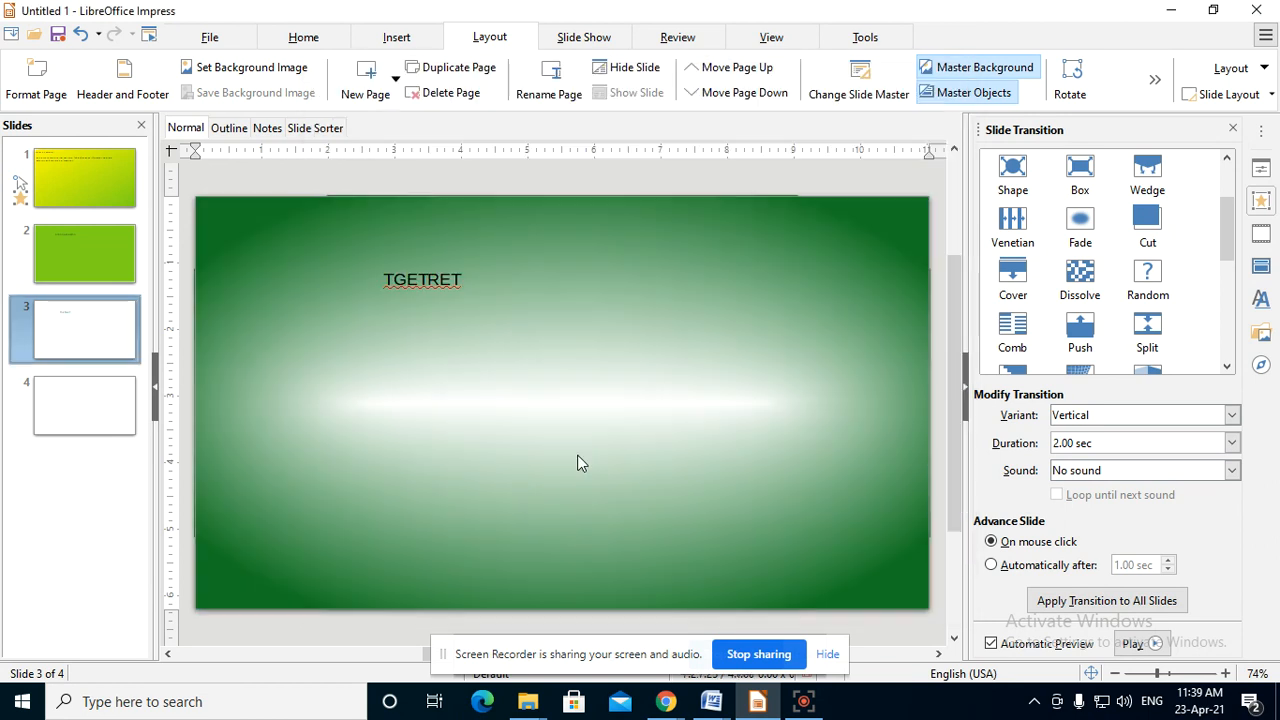
{"action": "left_click", "coordinate": [50, 177]}
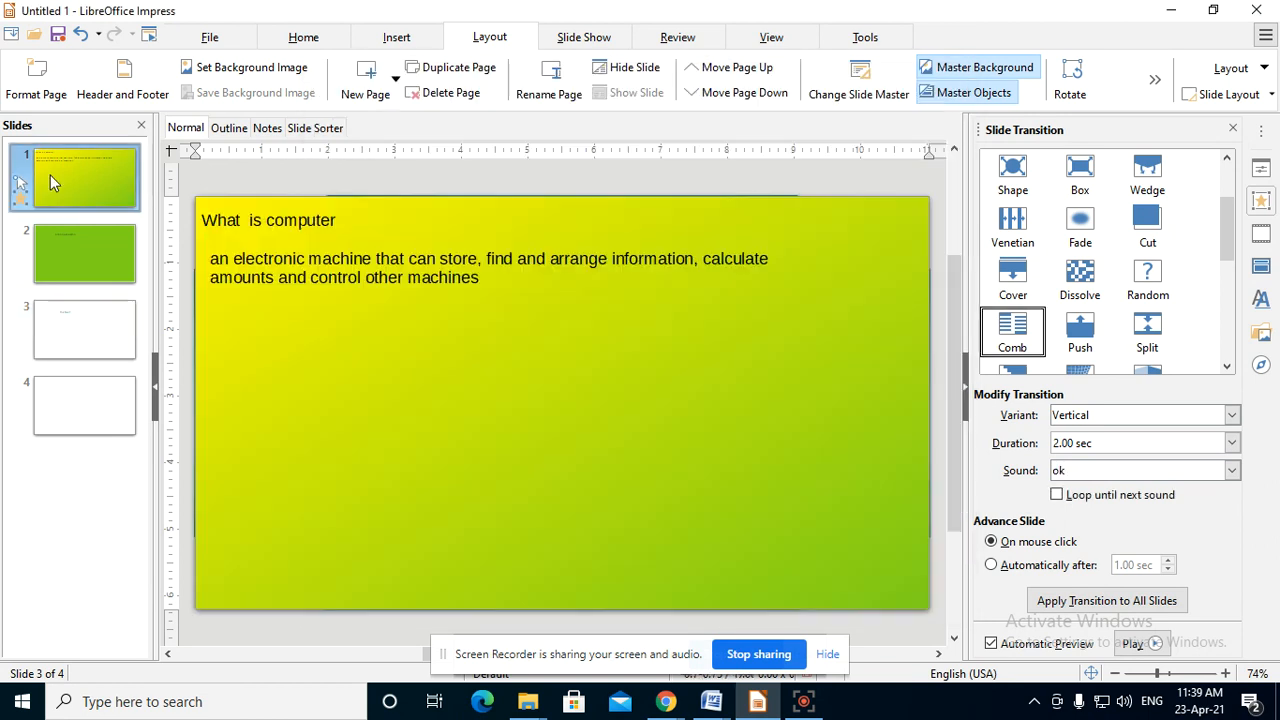
{"action": "left_click", "coordinate": [73, 258]}
{"action": "left_click", "coordinate": [83, 323]}
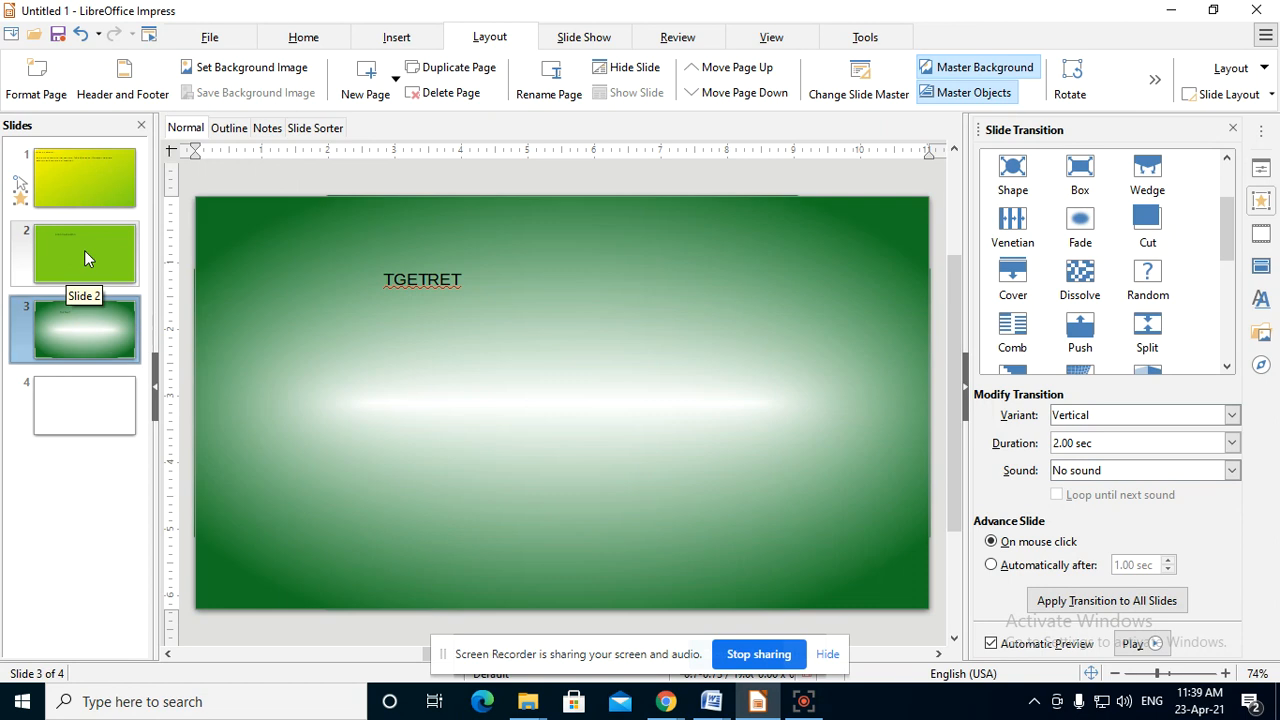
{"action": "left_click", "coordinate": [85, 170]}
Step: Try the Cube and Tiles transitions on slide 2 and settle on Diagonal with the Top Right to Bottom Left variant
{"action": "left_click", "coordinate": [83, 234]}
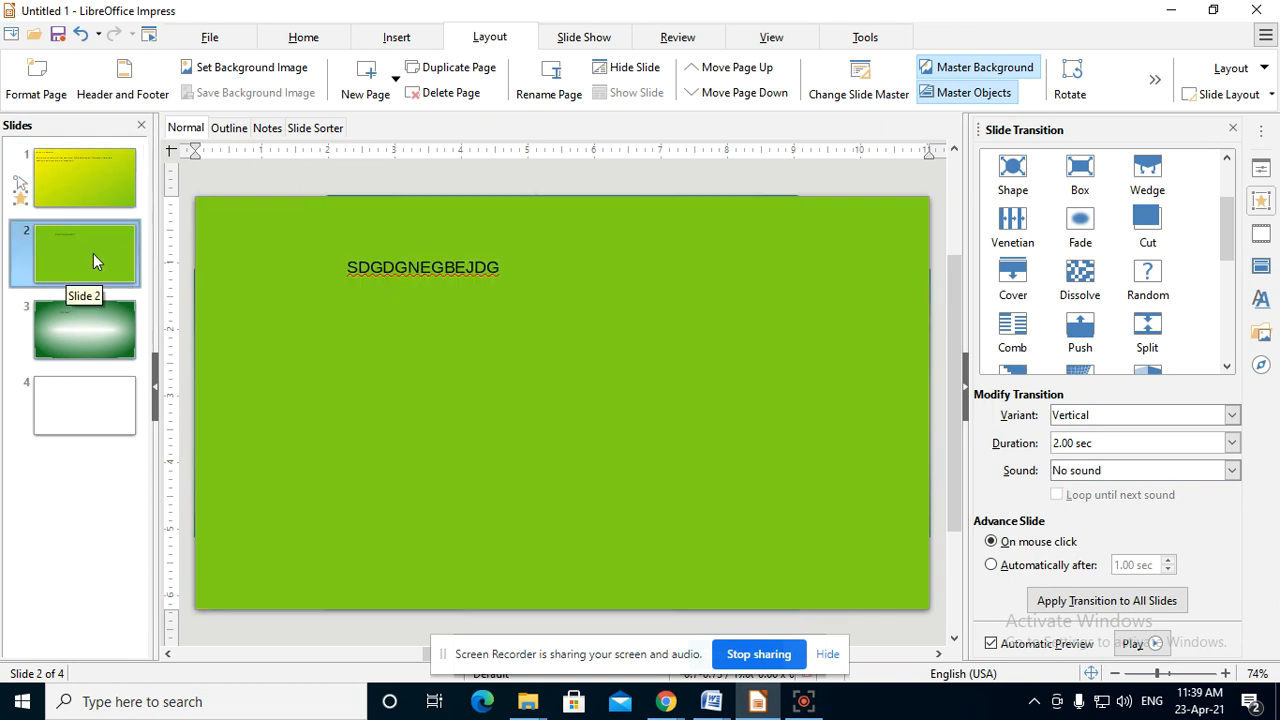
{"action": "left_click_drag", "start_coordinate": [1228, 253], "coordinate": [1224, 288]}
{"action": "left_click", "coordinate": [1152, 290]}
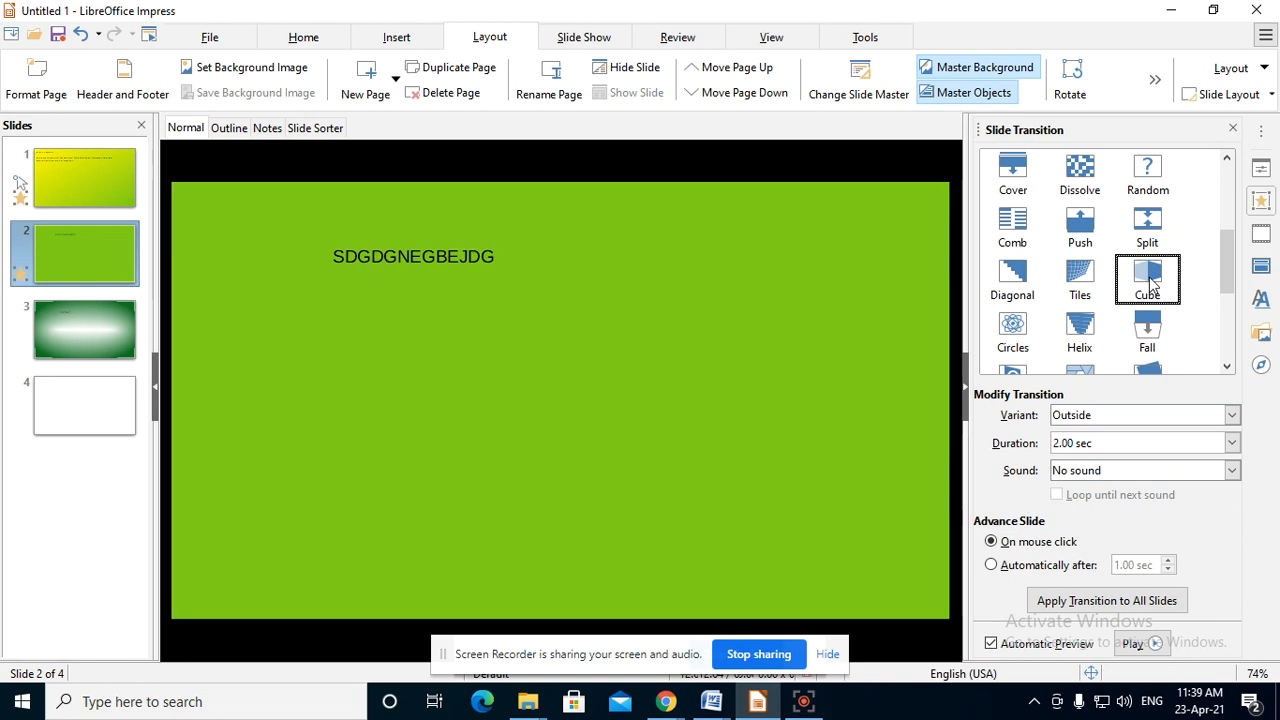
{"action": "left_click", "coordinate": [1080, 288]}
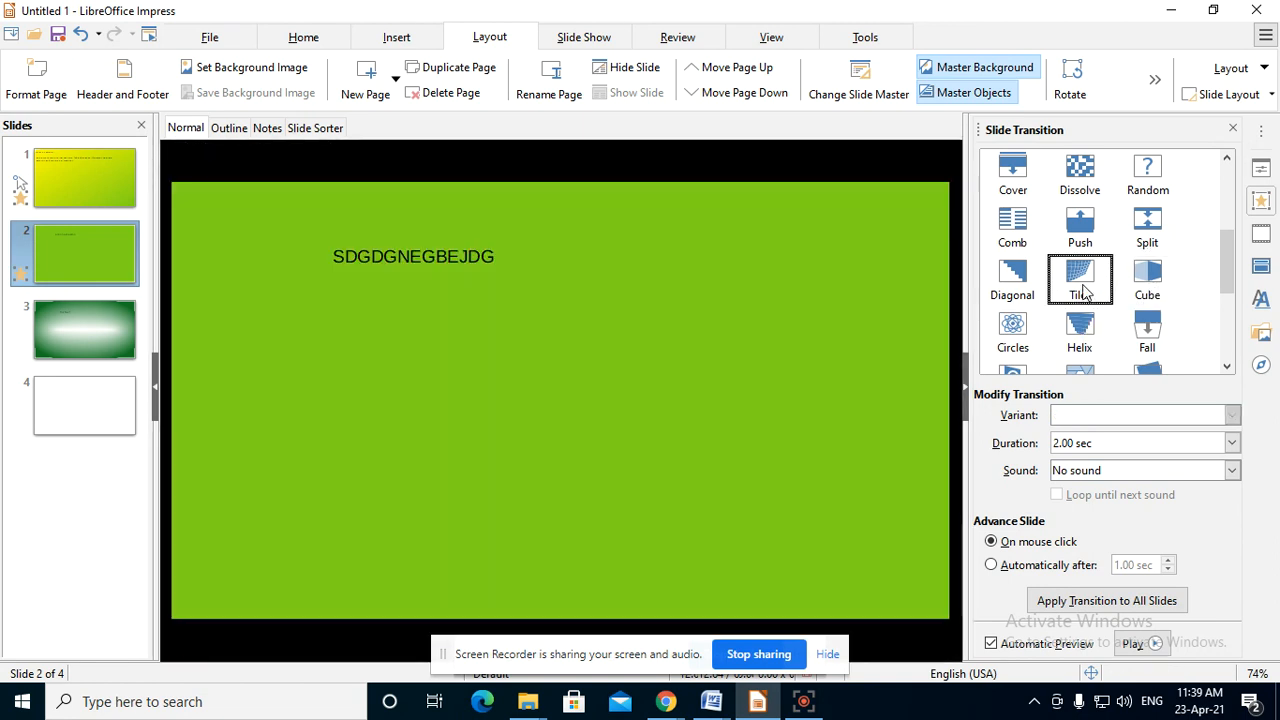
{"action": "left_click", "coordinate": [1021, 286]}
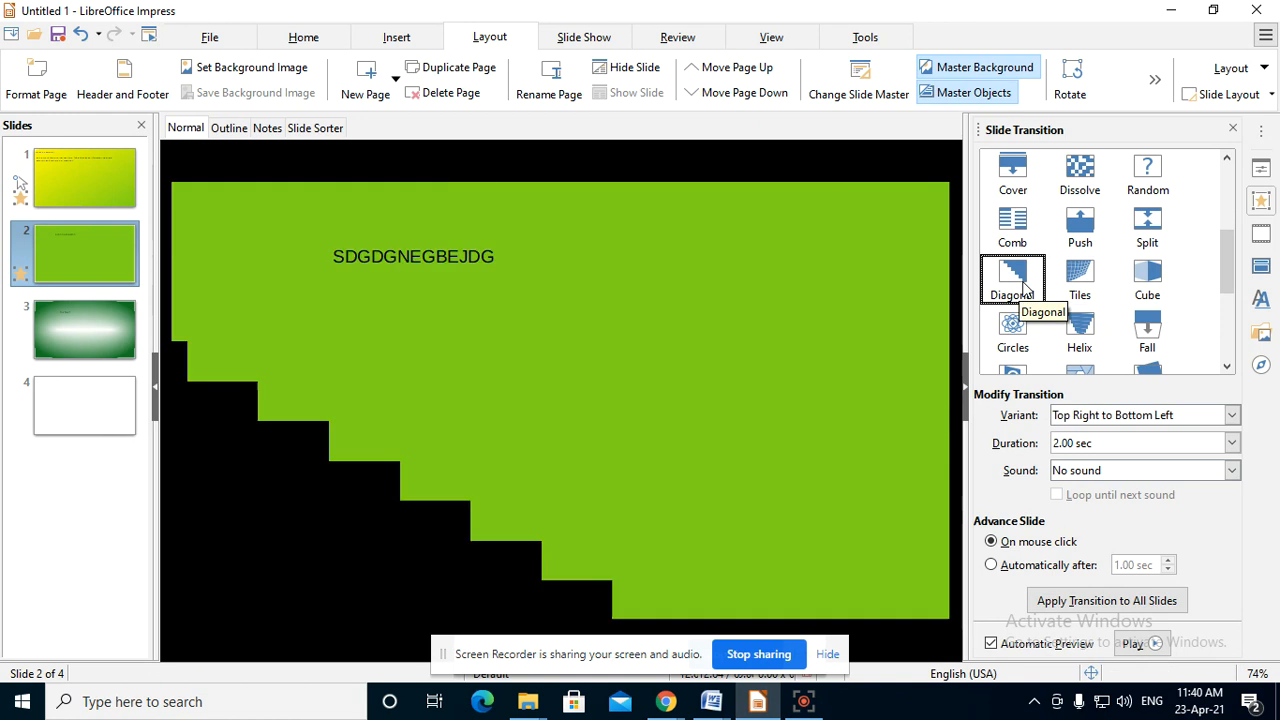
Step: Set the sound of slide 2's transition to kongas and reselect it to replay the preview
{"action": "left_click", "coordinate": [1076, 471]}
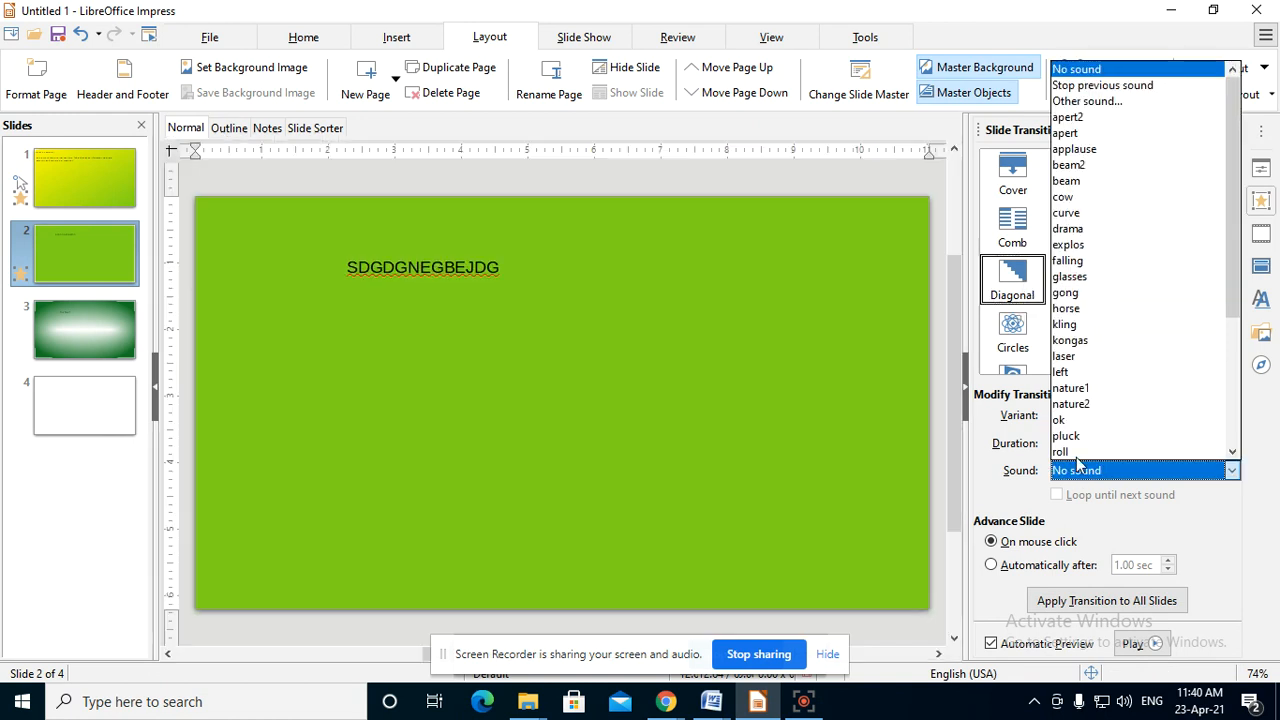
{"action": "left_click", "coordinate": [1088, 340]}
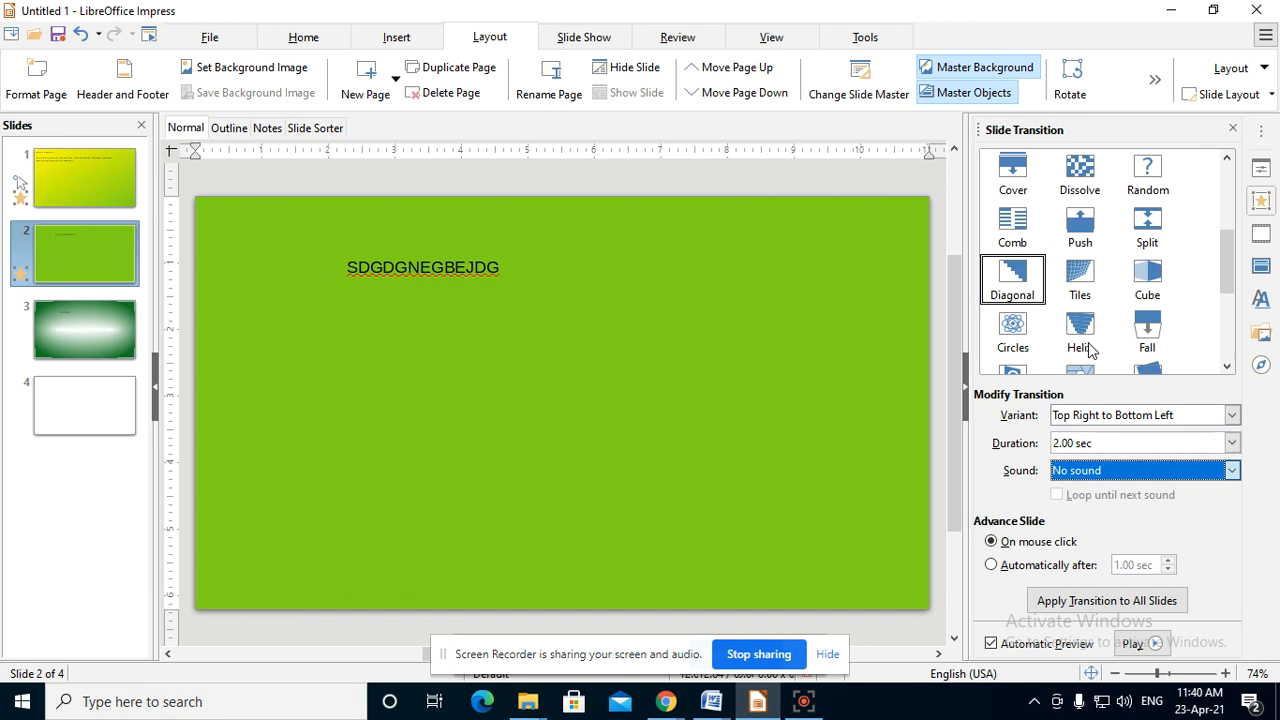
{"action": "left_click", "coordinate": [1130, 476]}
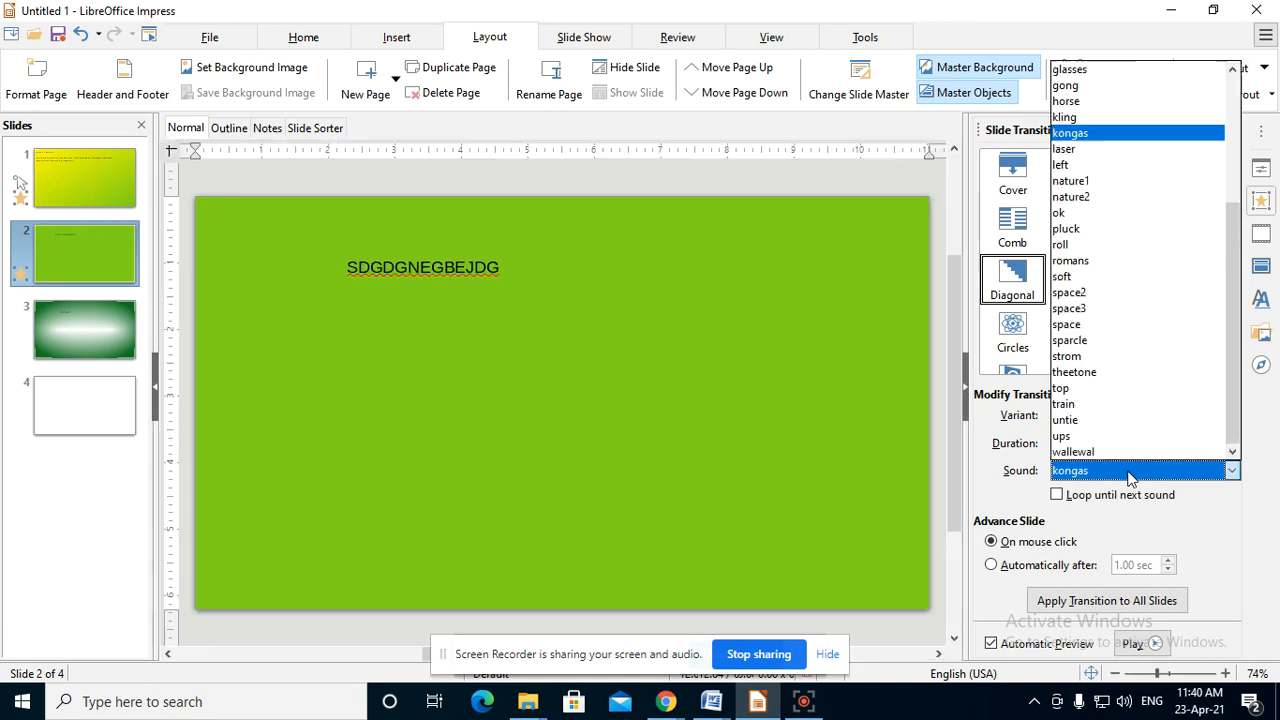
{"action": "left_click", "coordinate": [1089, 133]}
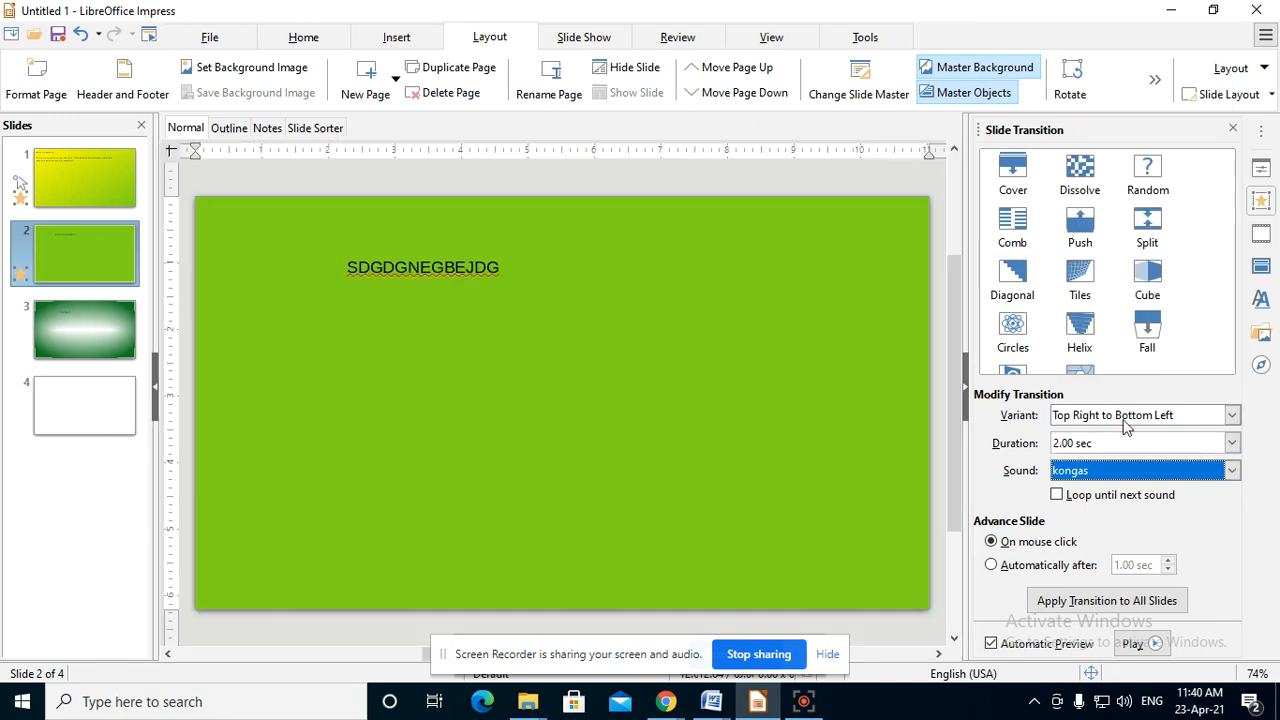
Step: Run the slide show from slide 1, advance to slide 2 to check its transition, and exit
{"action": "left_click", "coordinate": [80, 167]}
{"action": "left_click", "coordinate": [94, 246]}
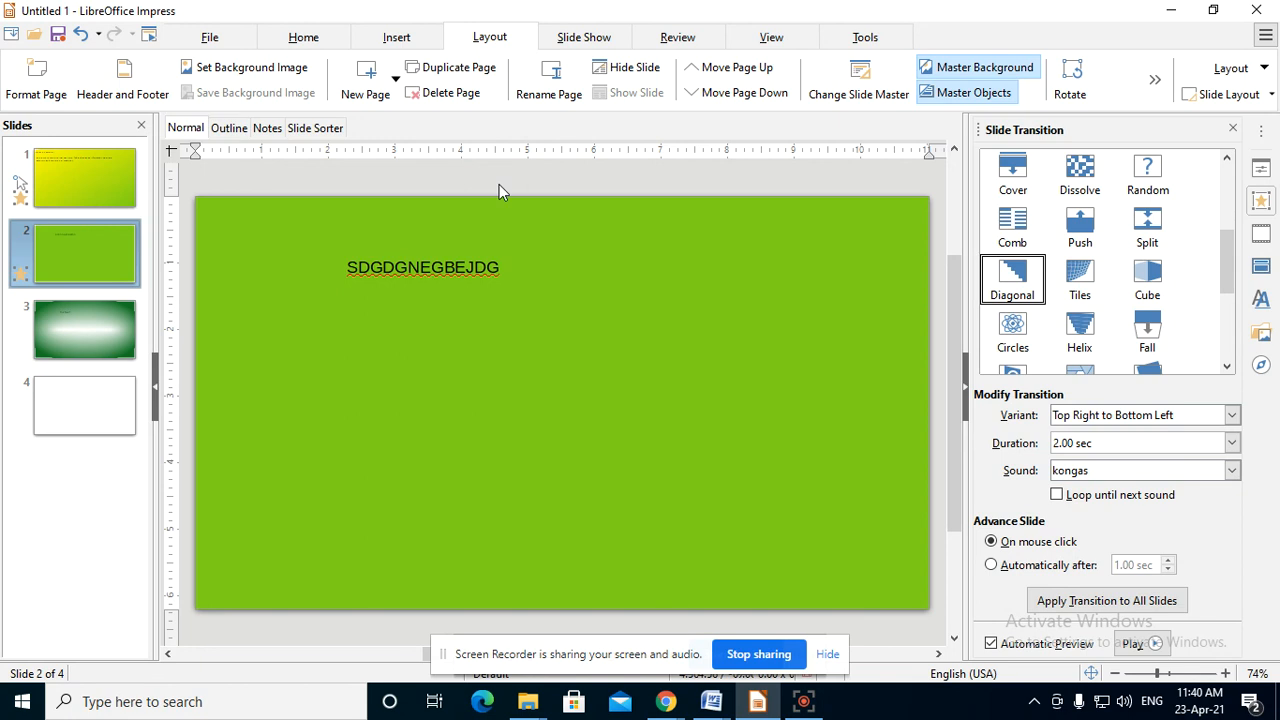
{"action": "key", "text": "F5"}
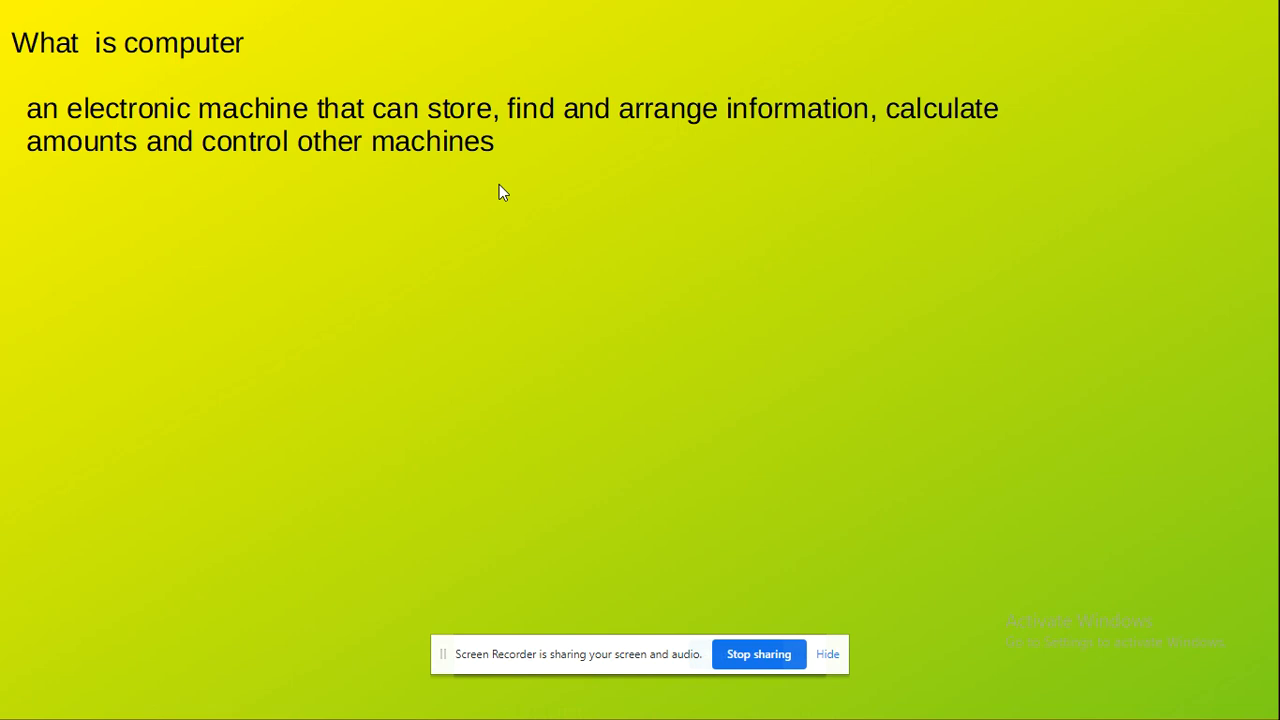
{"action": "left_click", "coordinate": [499, 184]}
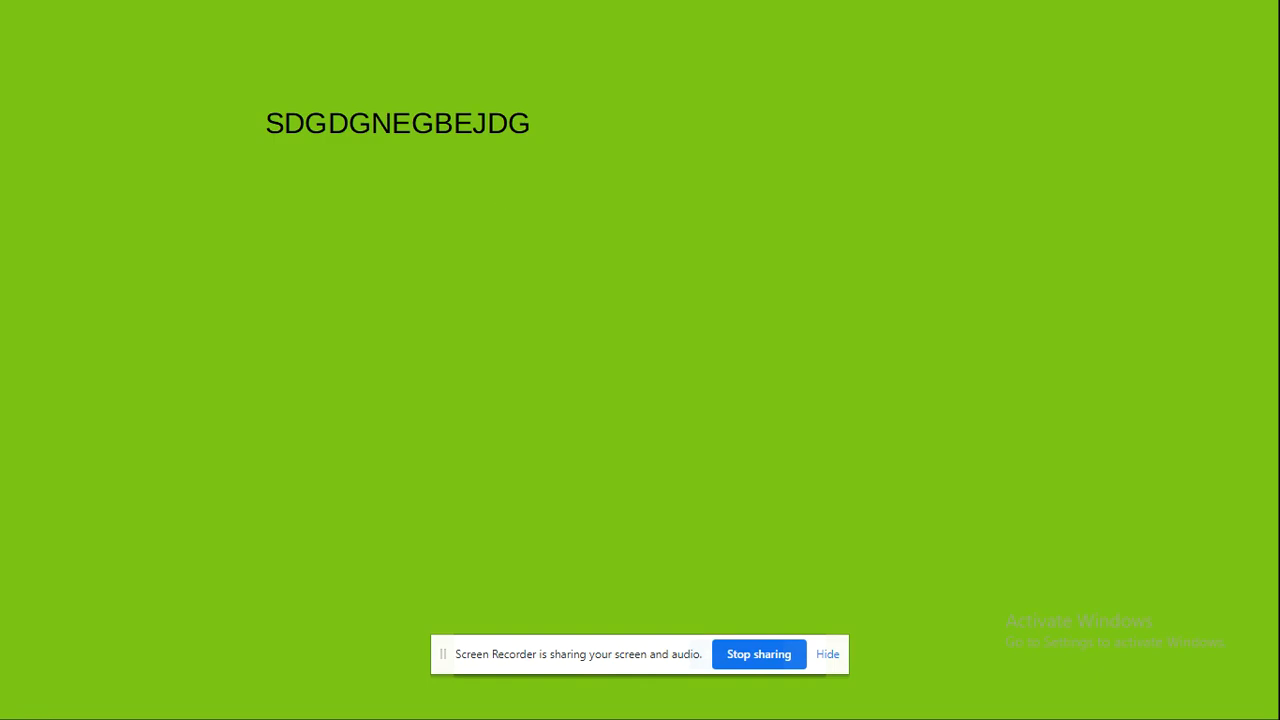
{"action": "key", "text": "Escape"}
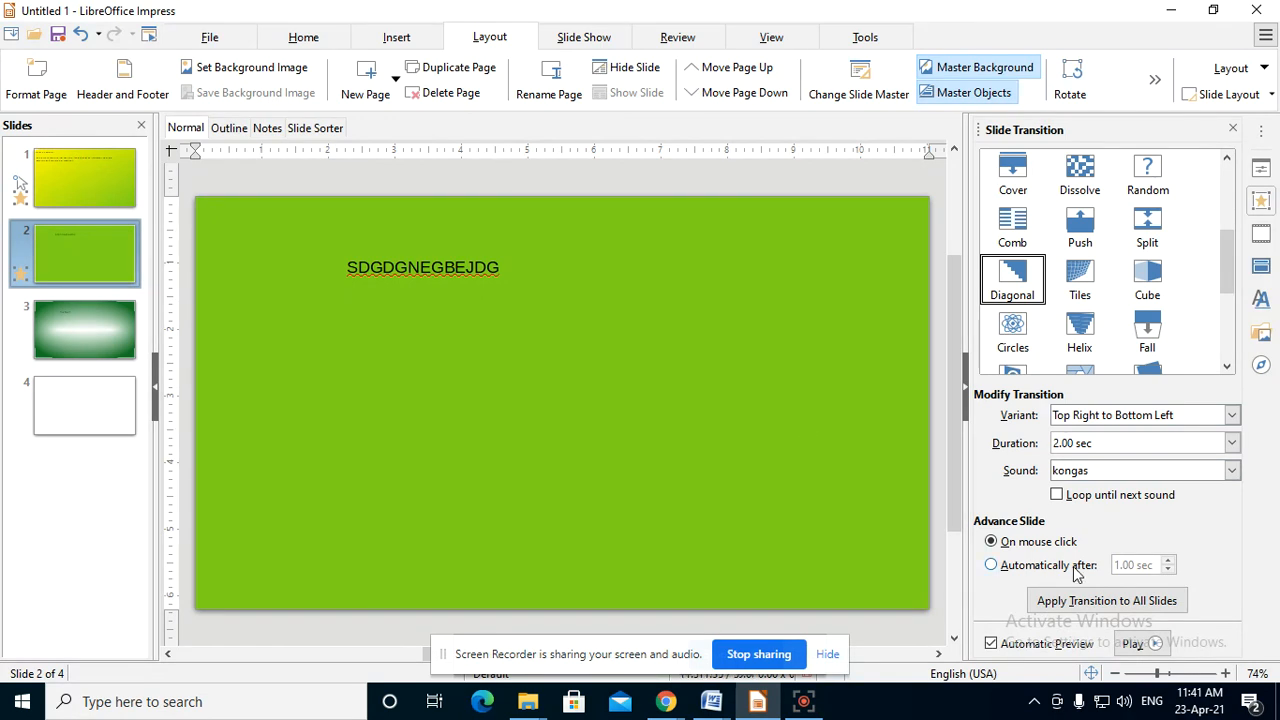
Step: Set slide 2 to advance automatically, increase its delay in seconds, and exit the slide show run from slide 1
{"action": "left_click", "coordinate": [991, 564]}
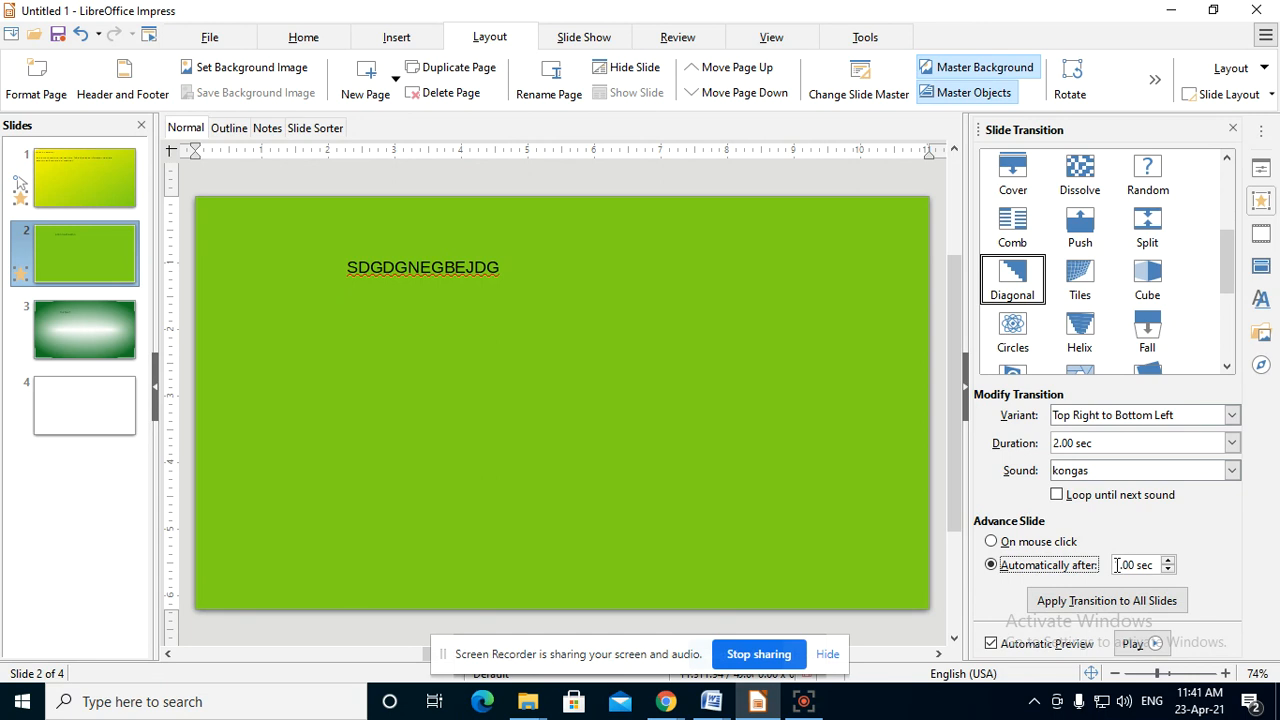
{"action": "left_click", "coordinate": [1168, 561]}
{"action": "left_click", "coordinate": [1168, 561]}
{"action": "left_click", "coordinate": [1168, 561]}
{"action": "left_click", "coordinate": [1168, 561]}
{"action": "left_click", "coordinate": [1168, 561]}
{"action": "left_click", "coordinate": [1168, 561]}
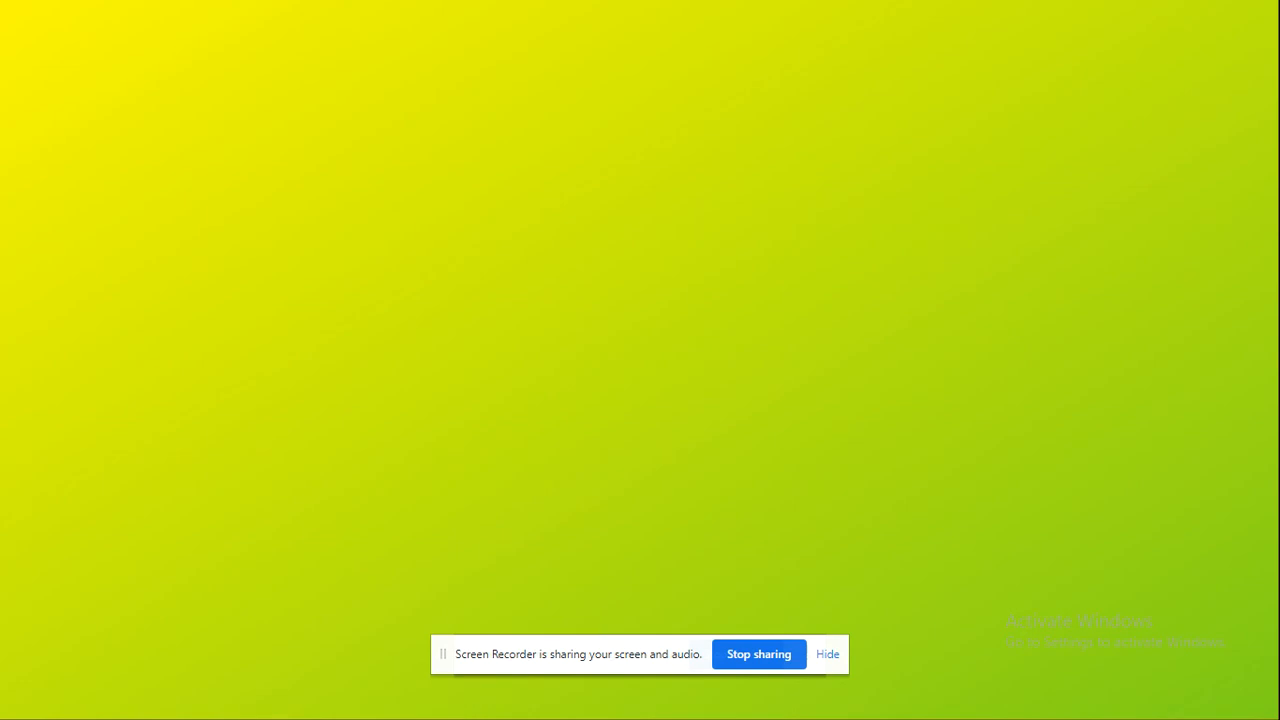
{"action": "key", "text": "Escape"}
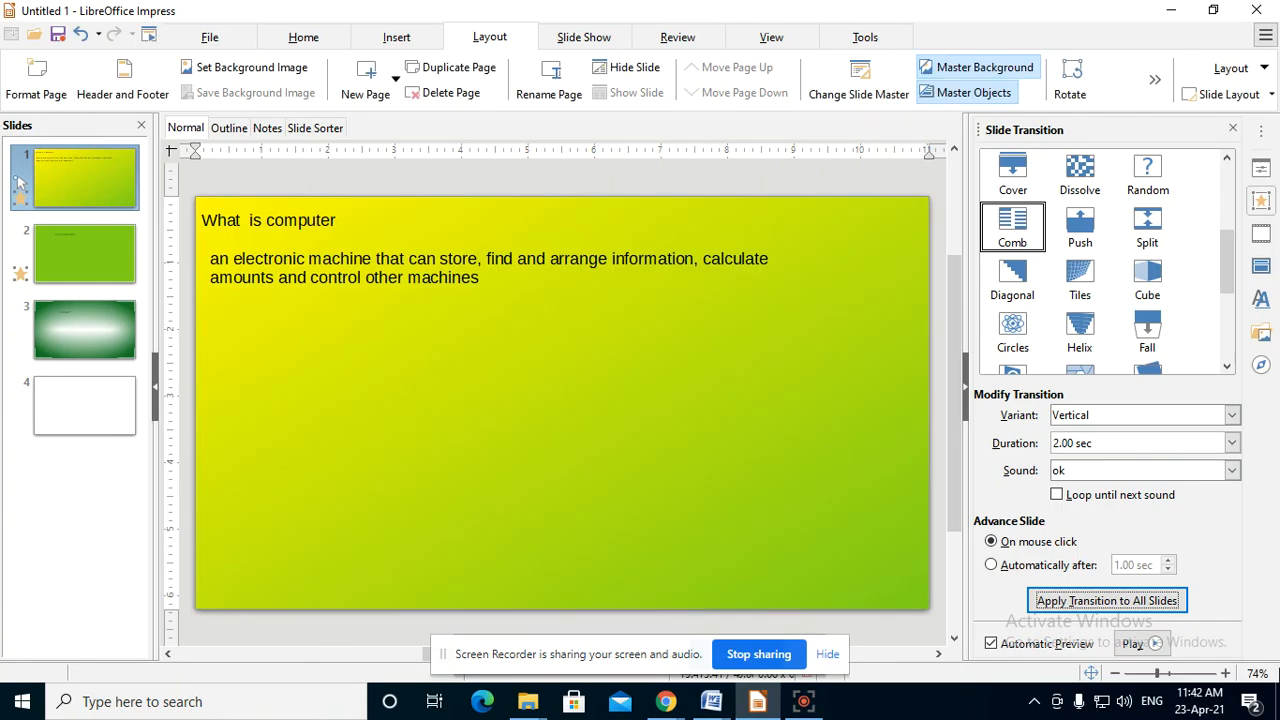
Step: Apply slide 1's transition to all slides with automatic advance after 1.03 sec, and test it in the slide show
{"action": "left_click", "coordinate": [990, 566]}
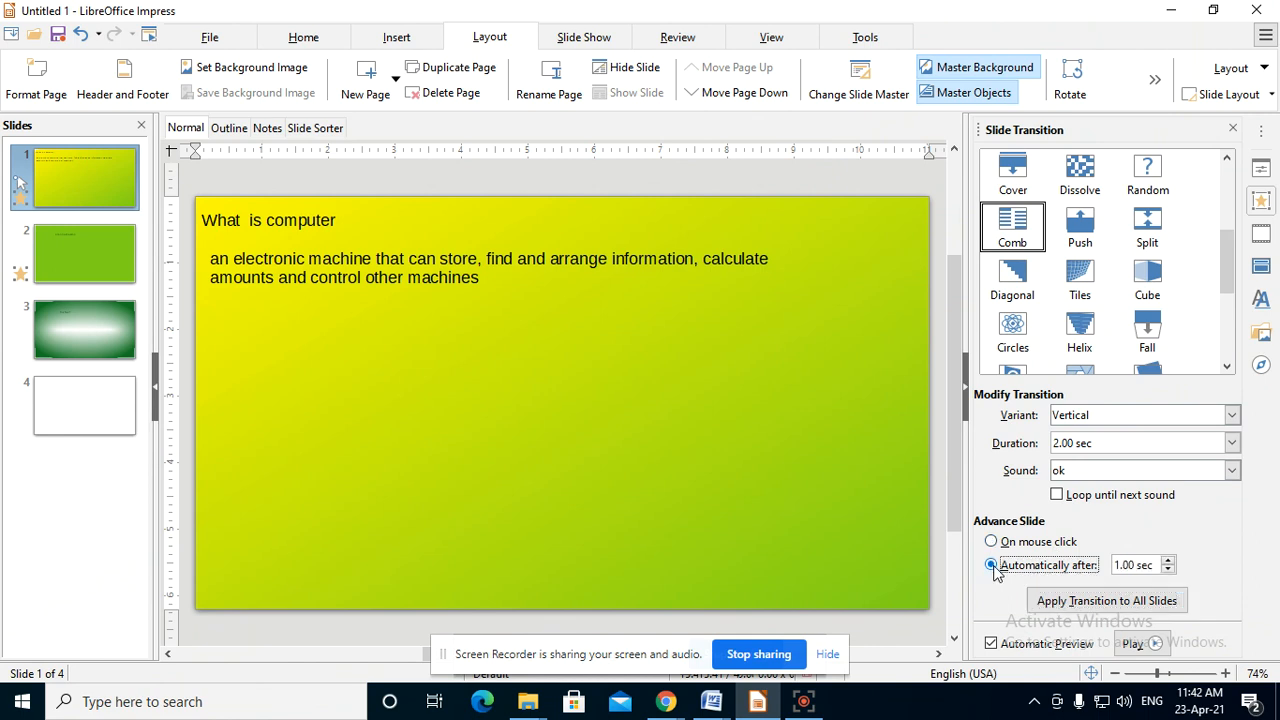
{"action": "left_click", "coordinate": [1168, 561]}
{"action": "left_click", "coordinate": [1168, 562]}
{"action": "left_click", "coordinate": [1168, 562]}
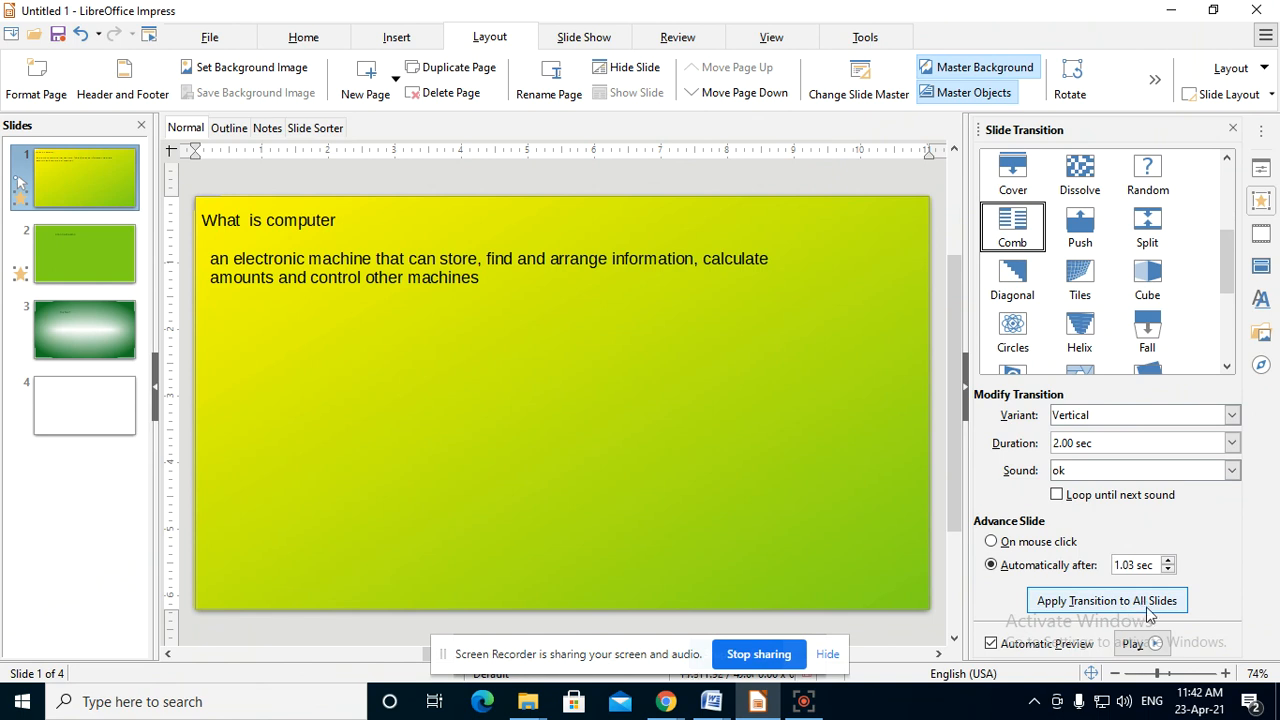
{"action": "left_click", "coordinate": [1154, 608]}
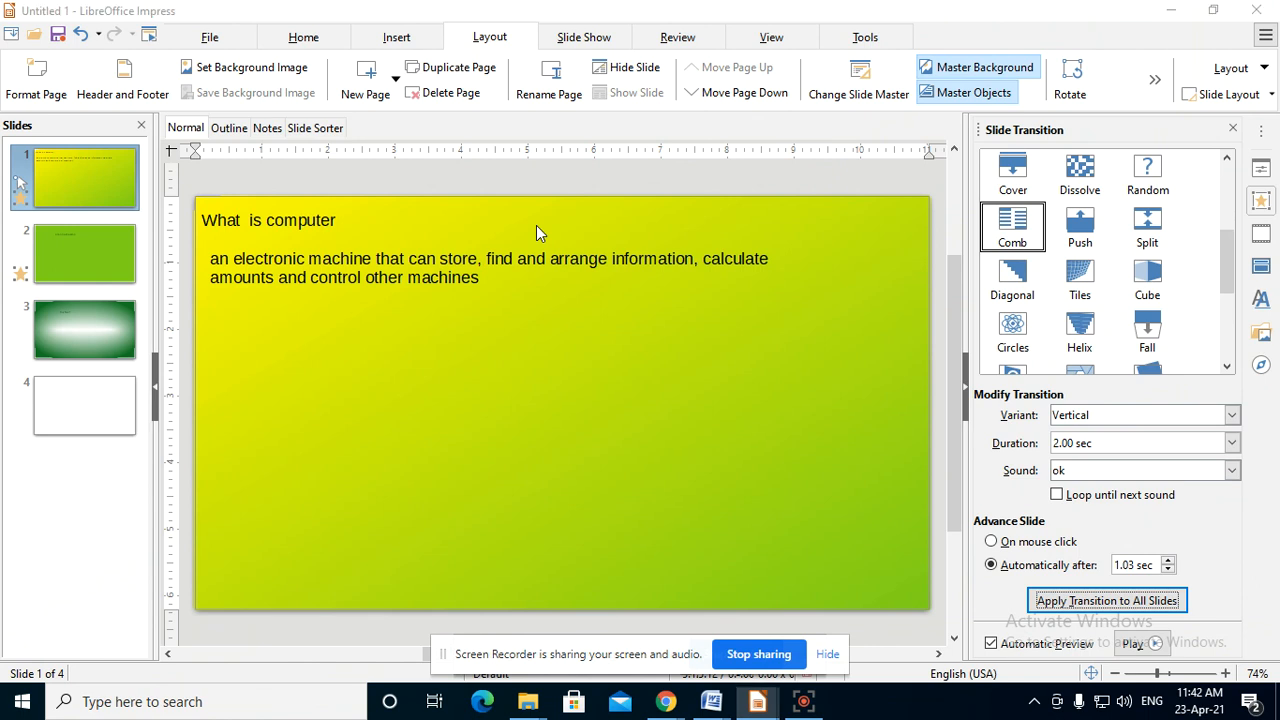
{"action": "key", "text": "F5"}
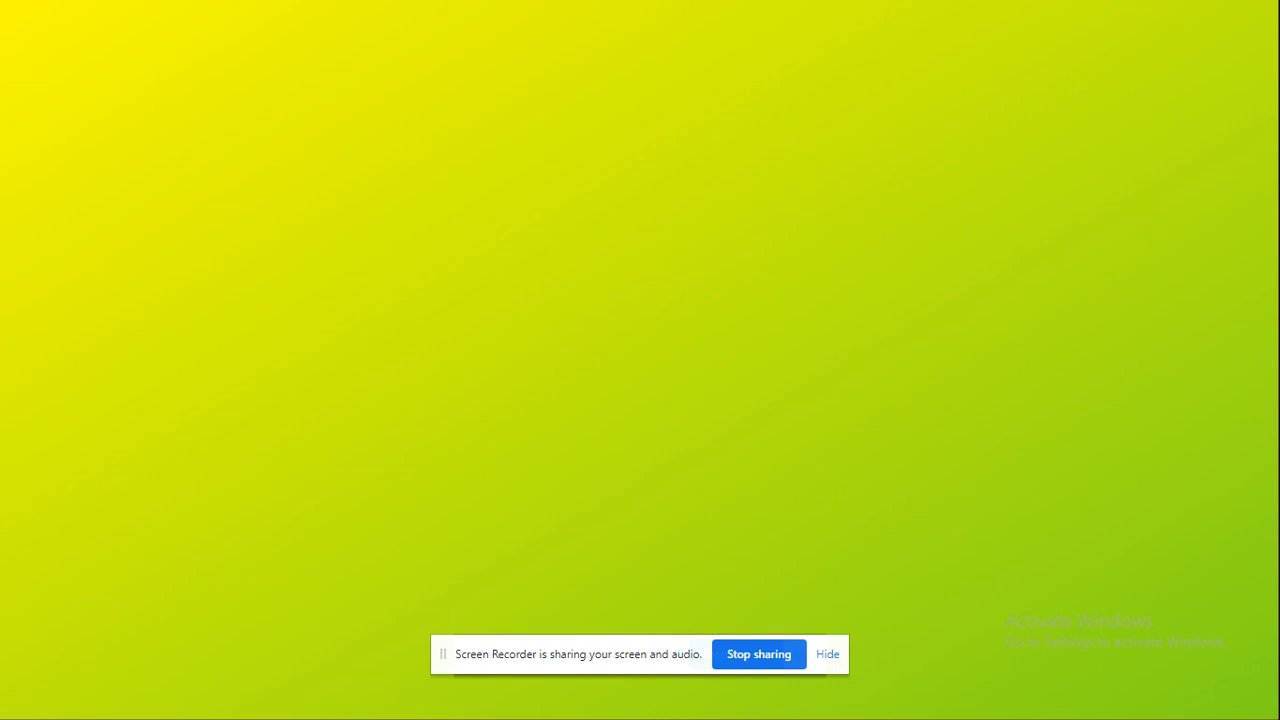
{"action": "key", "text": "Escape"}
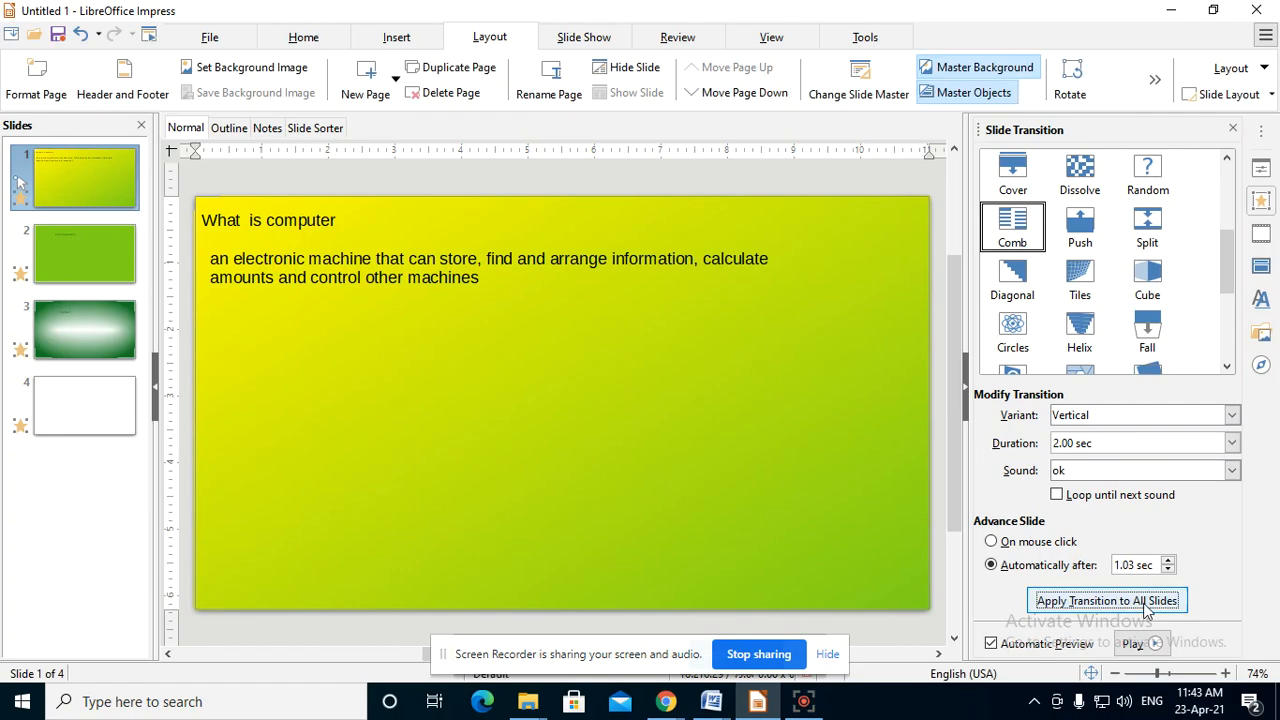
Step: Set the transition duration to 1.00 sec, apply it to all slides, and play the transition preview
{"action": "left_click", "coordinate": [1145, 603]}
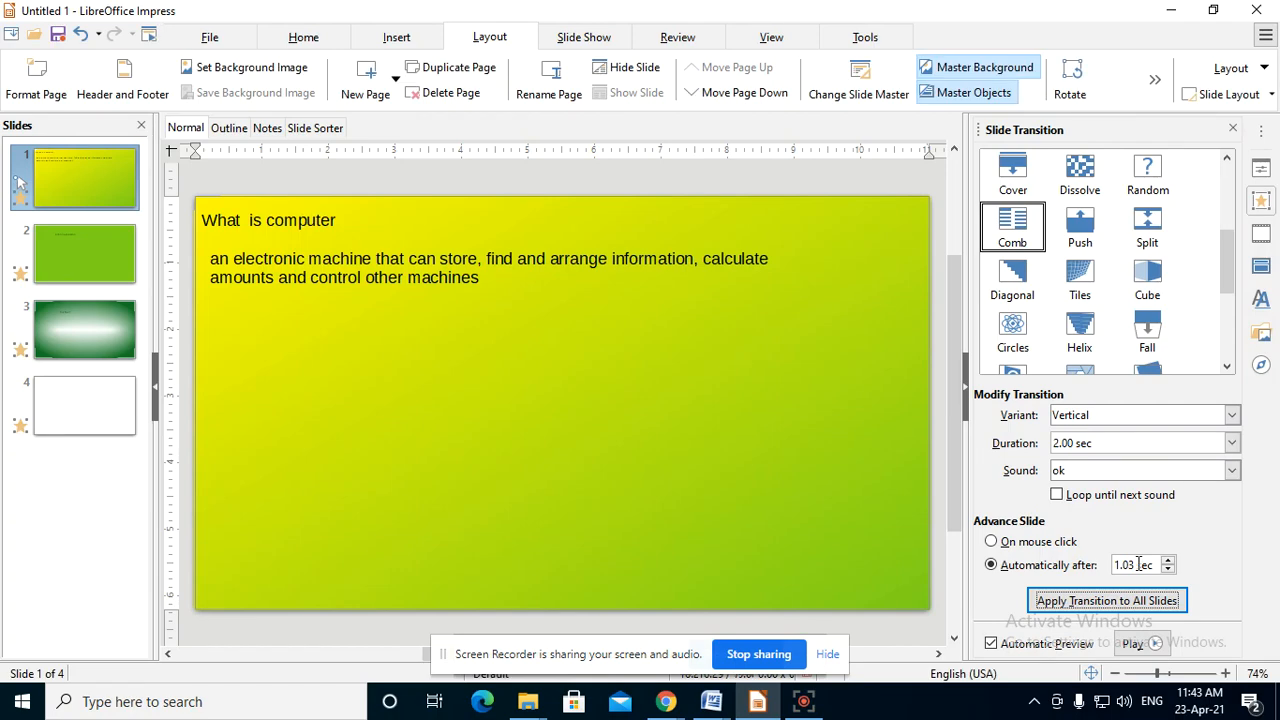
{"action": "left_click", "coordinate": [1224, 448]}
{"action": "left_click", "coordinate": [1095, 462]}
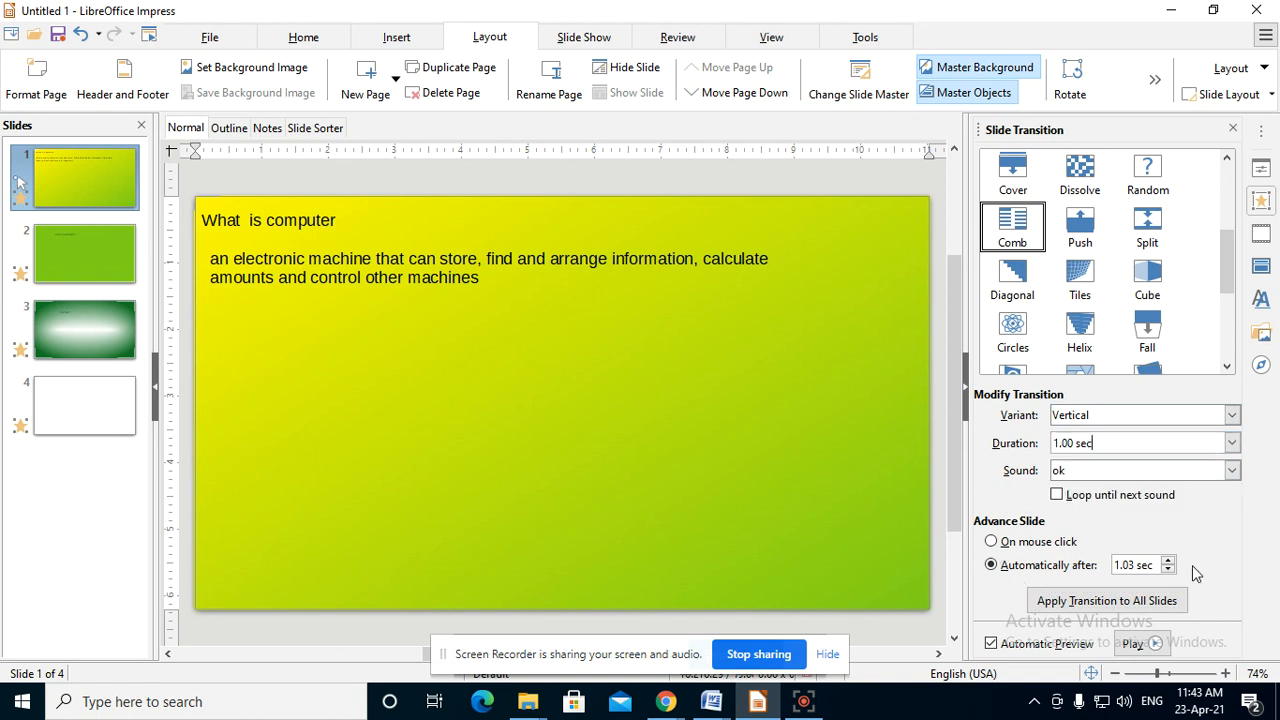
{"action": "left_click", "coordinate": [1062, 601]}
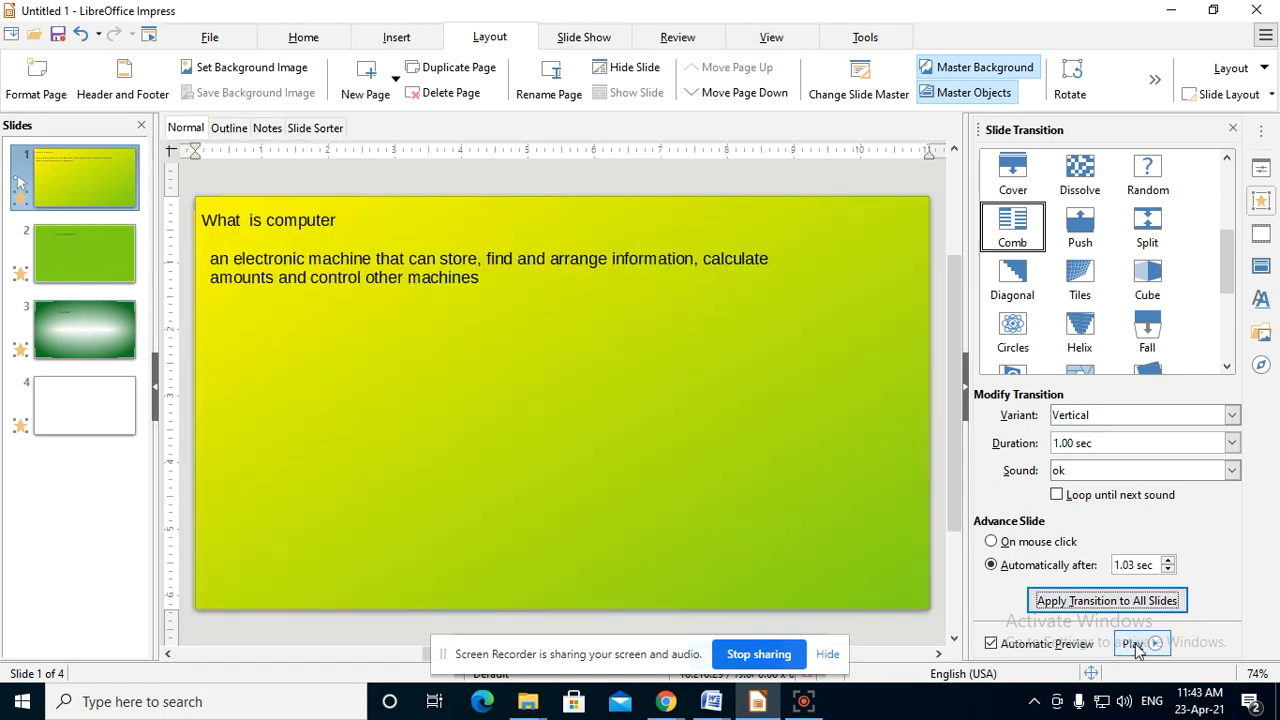
{"action": "left_click", "coordinate": [1135, 645]}
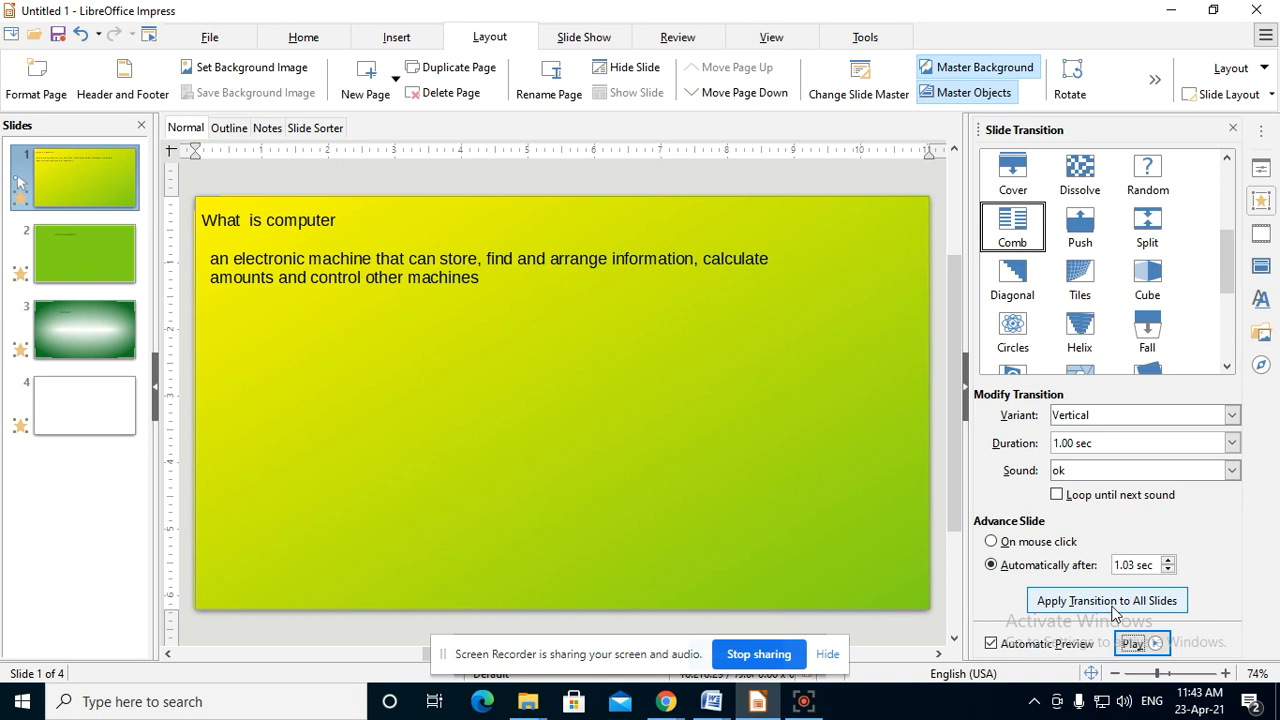
{"action": "left_click", "coordinate": [1118, 607]}
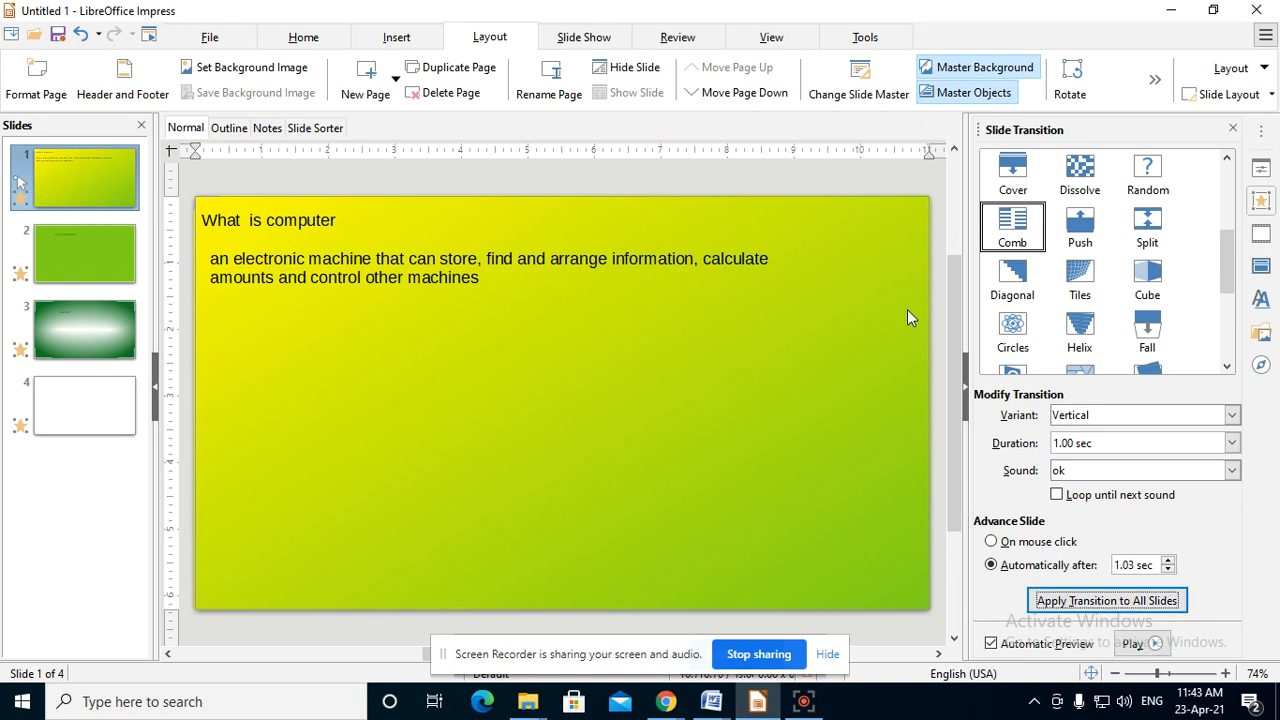
Step: Run the slide show from slide 1, advance through every slide to the end, and exit
{"action": "key", "text": "F5"}
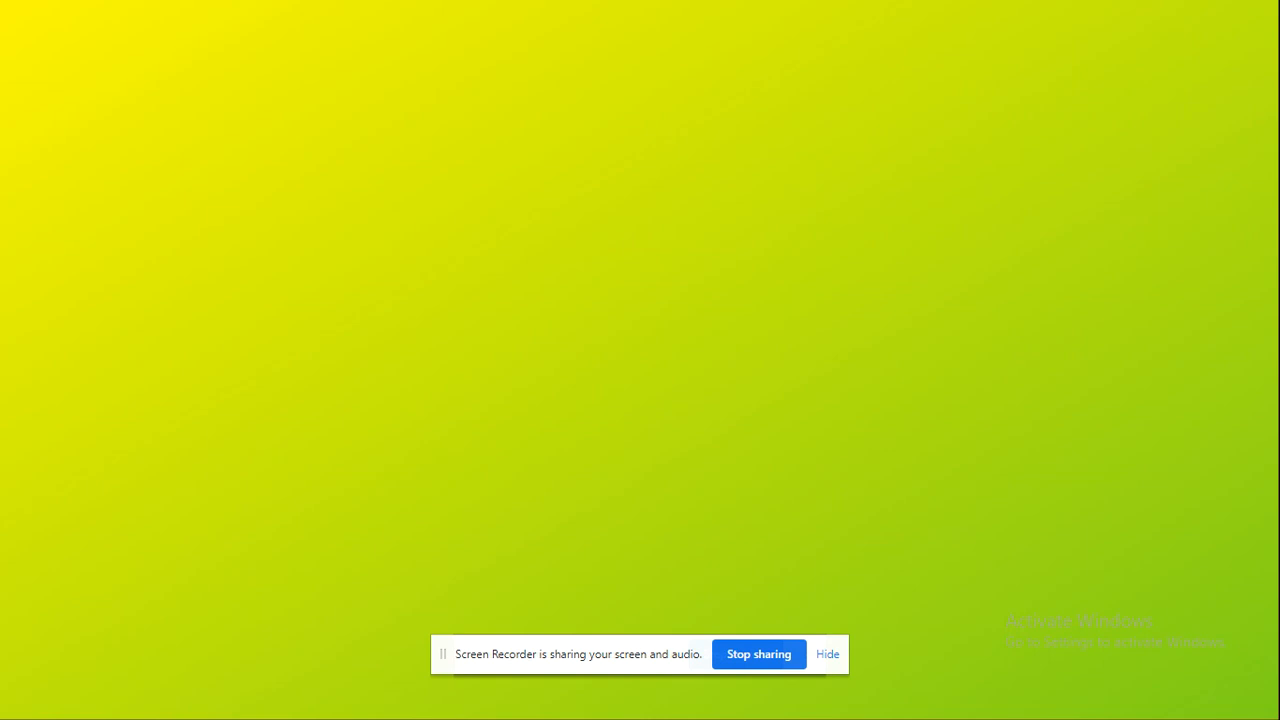
{"action": "key", "text": "Right"}
{"action": "key", "text": "Right"}
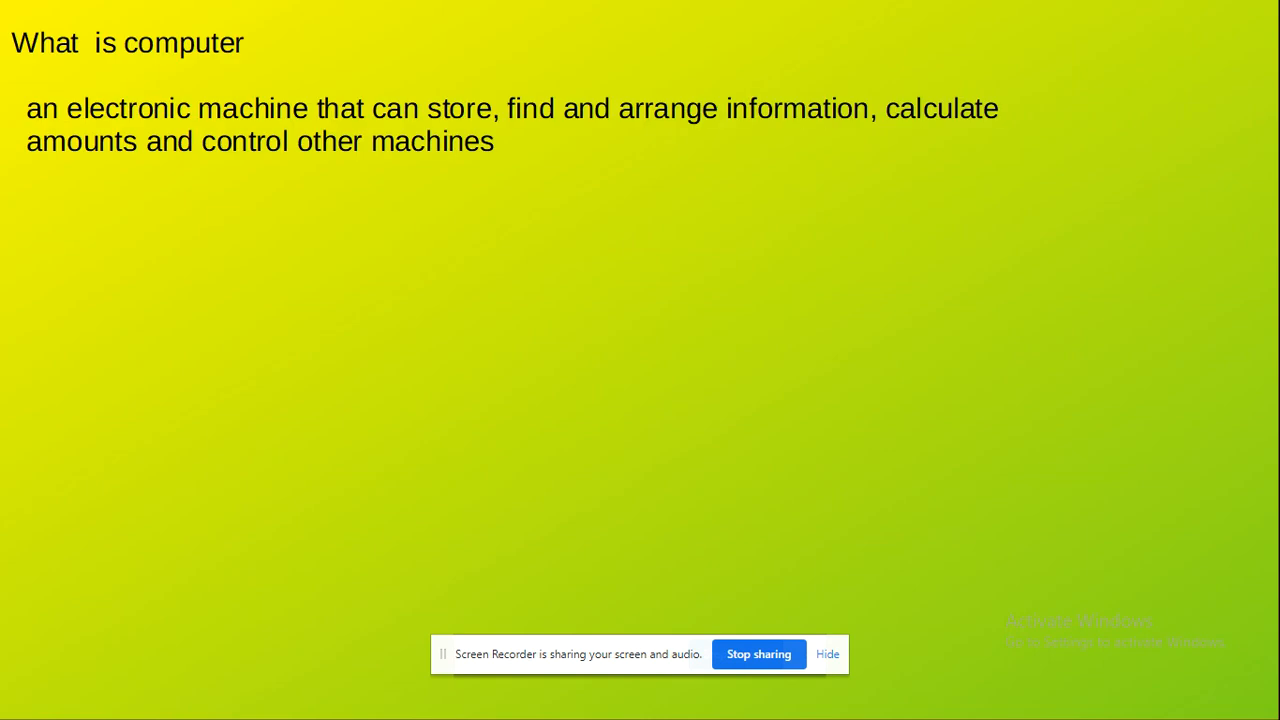
{"action": "key", "text": "Right"}
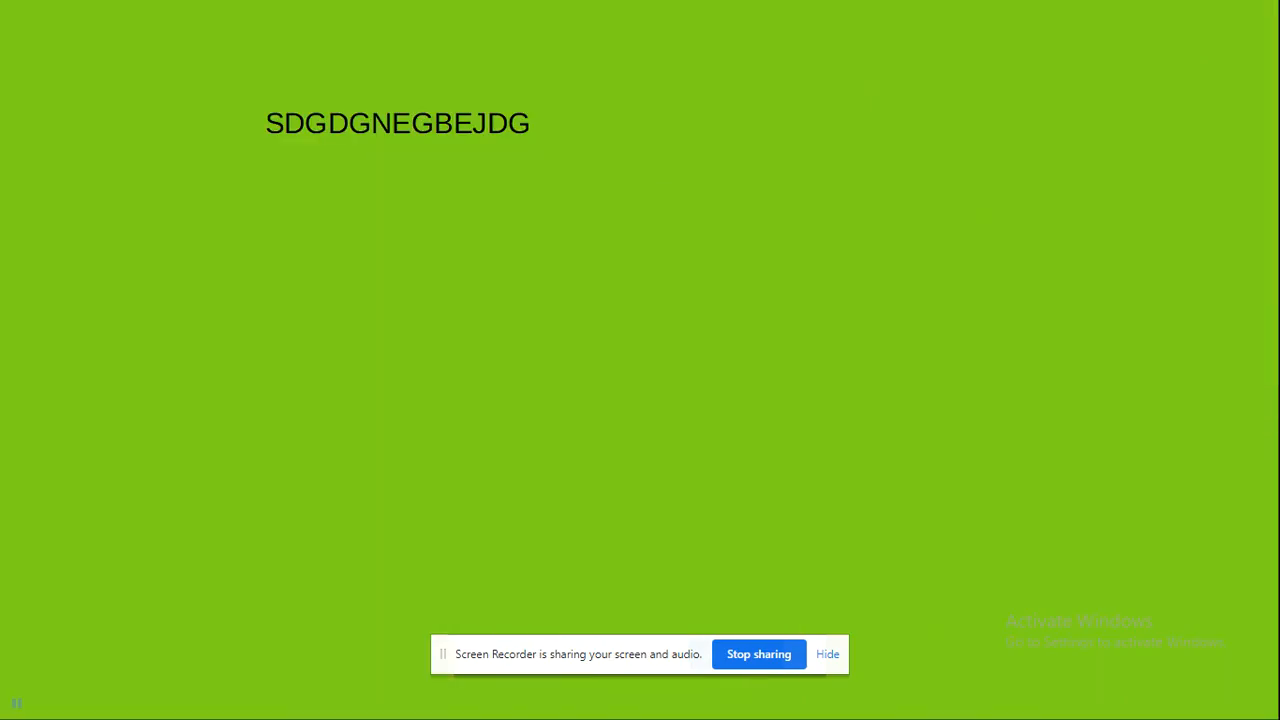
{"action": "key", "text": "Right"}
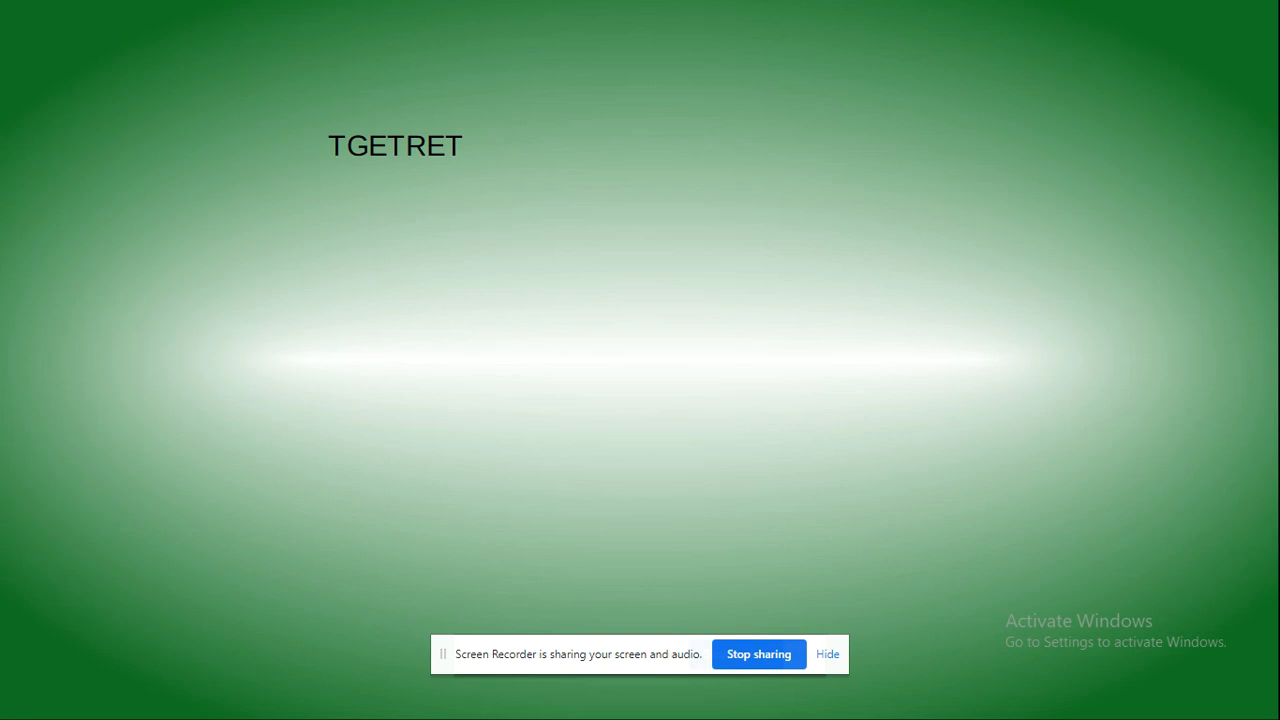
{"action": "key", "text": "Right"}
{"action": "key", "text": "Right"}
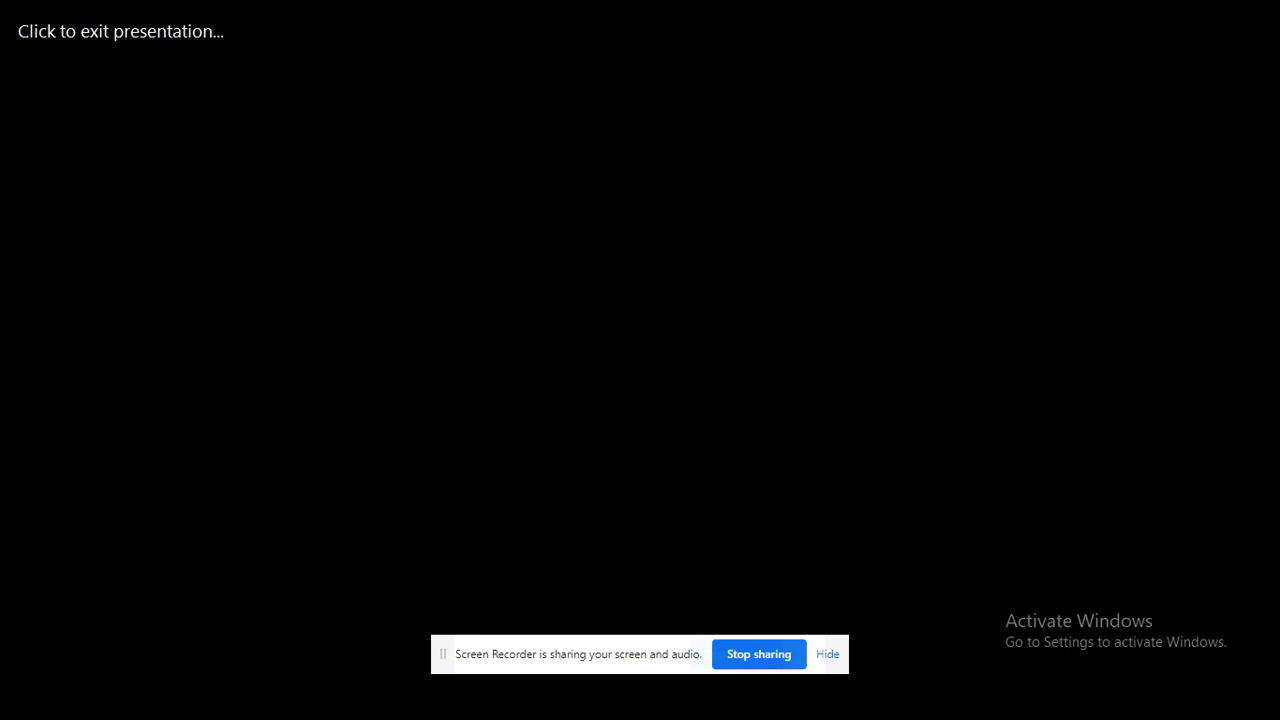
{"action": "key", "text": "Right"}
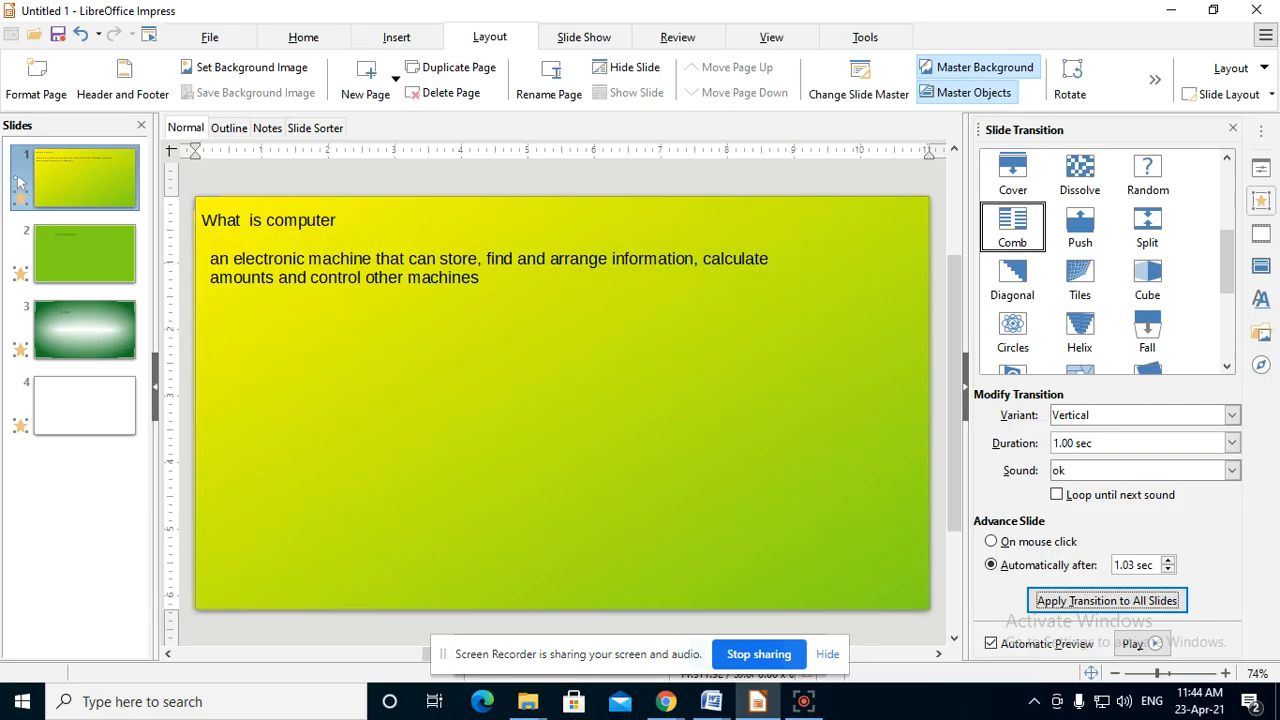
{"action": "left_click", "coordinate": [1136, 605]}
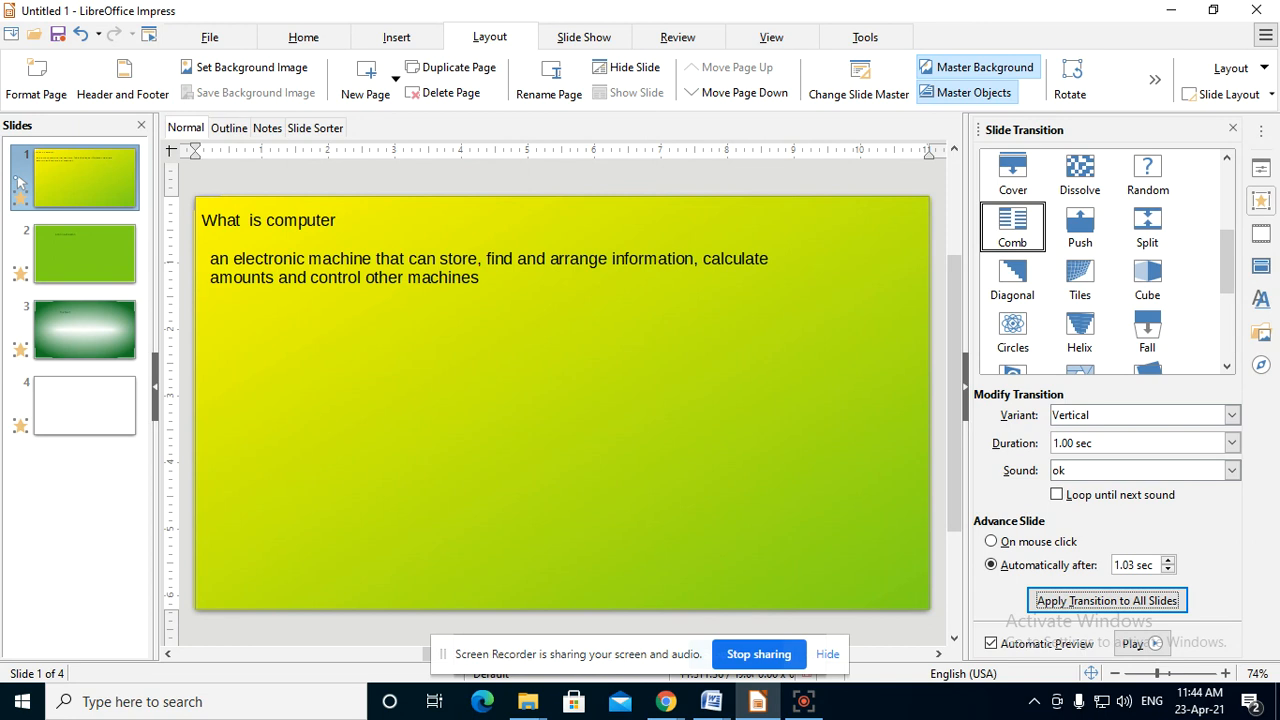
{"action": "left_click", "coordinate": [575, 38]}
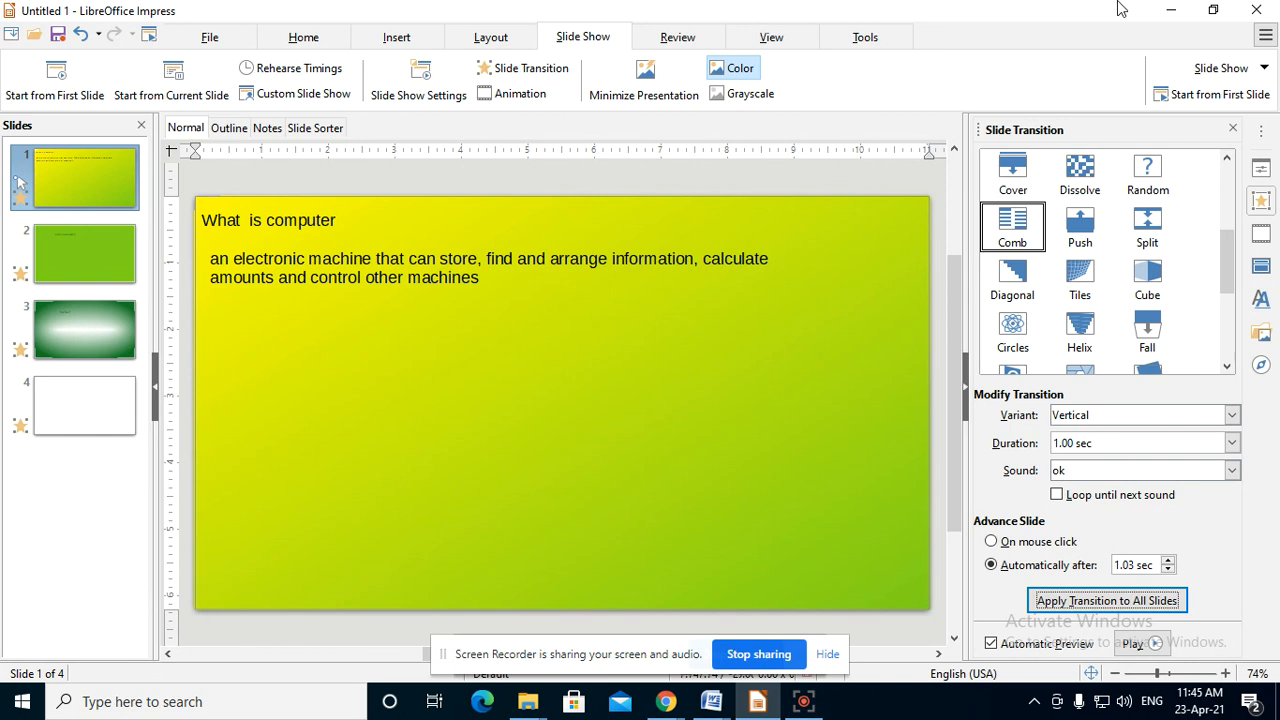
Step: Leave the presentation and switch to the Google Meet page in Chrome
{"action": "left_click", "coordinate": [1203, 9]}
{"action": "left_click", "coordinate": [1166, 36]}
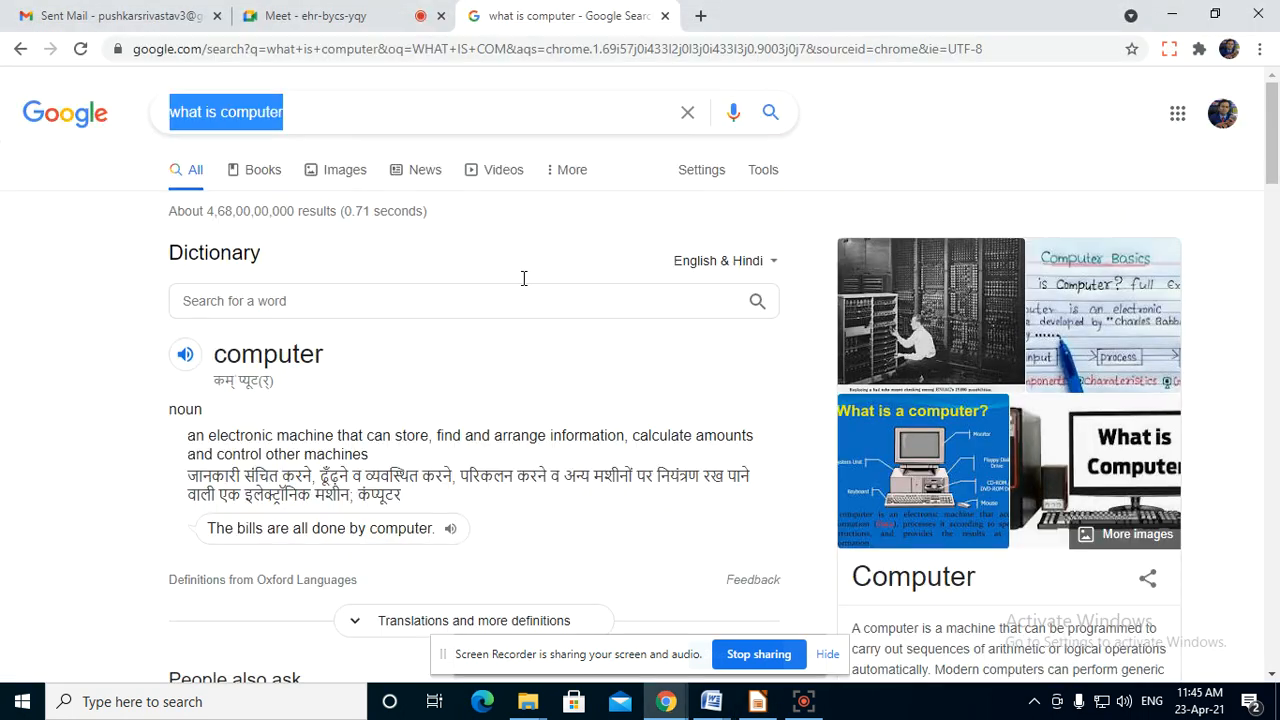
{"action": "left_click", "coordinate": [285, 14]}
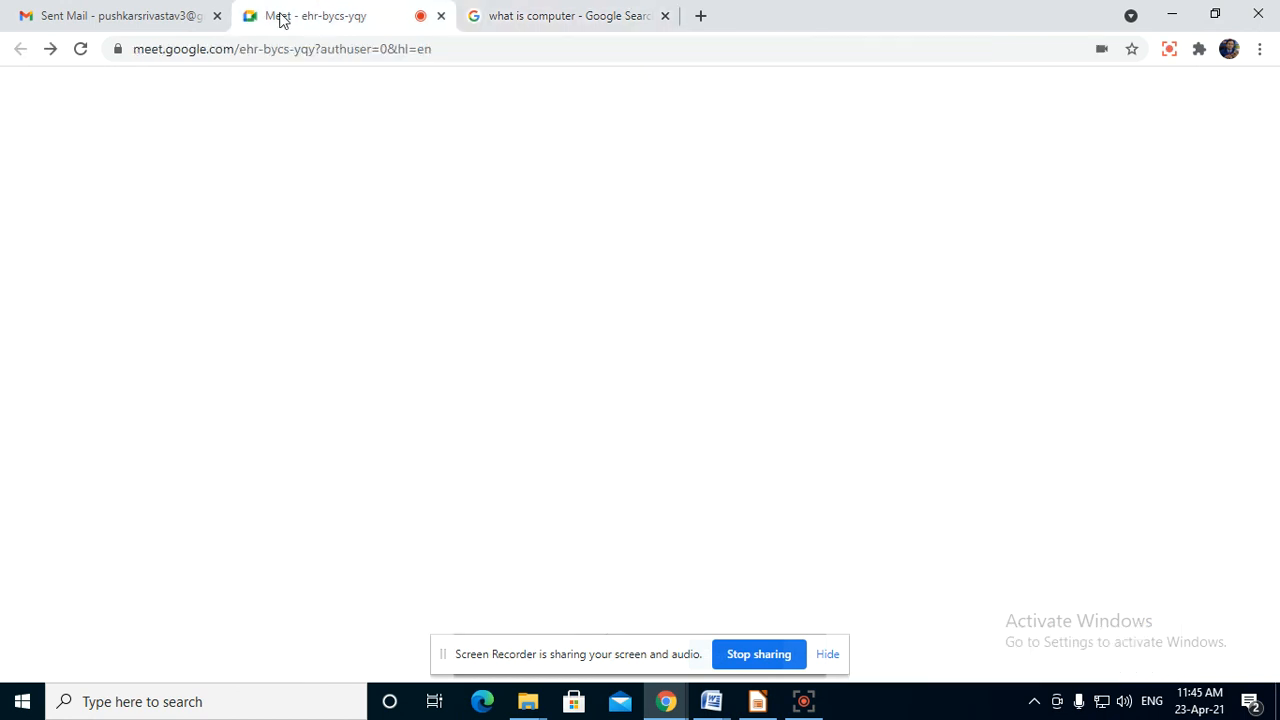